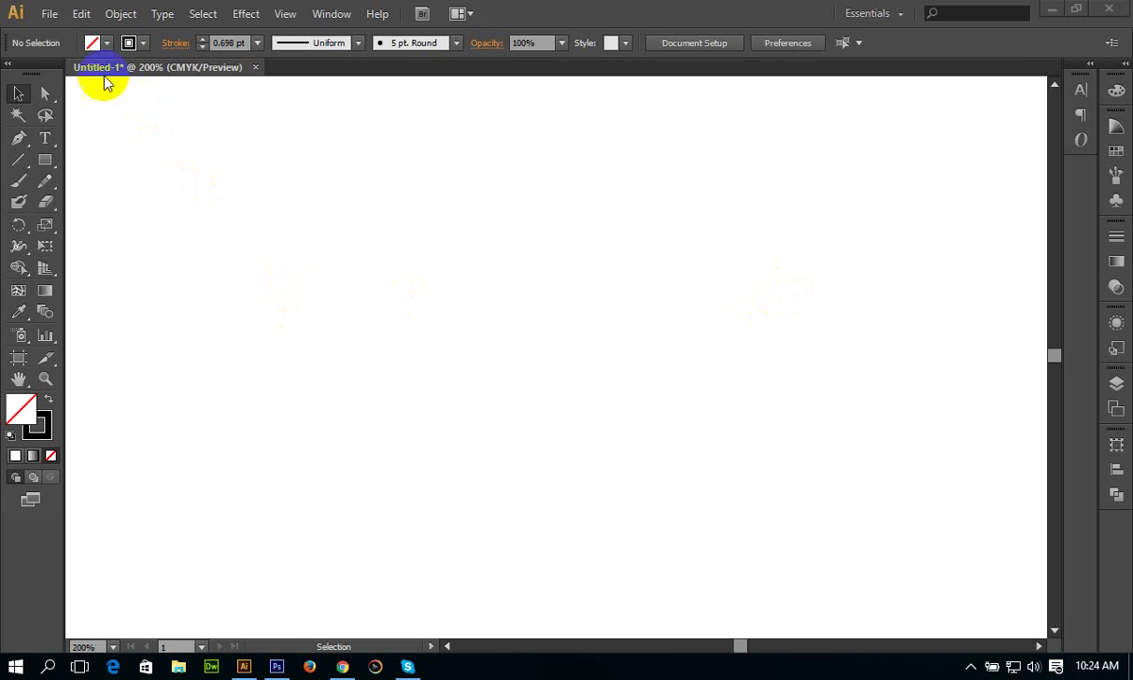
Draw a 3.25 in × 2 in card rectangle on the artboard with the Rectangle Tool
{"action": "left_click", "coordinate": [52, 158]}
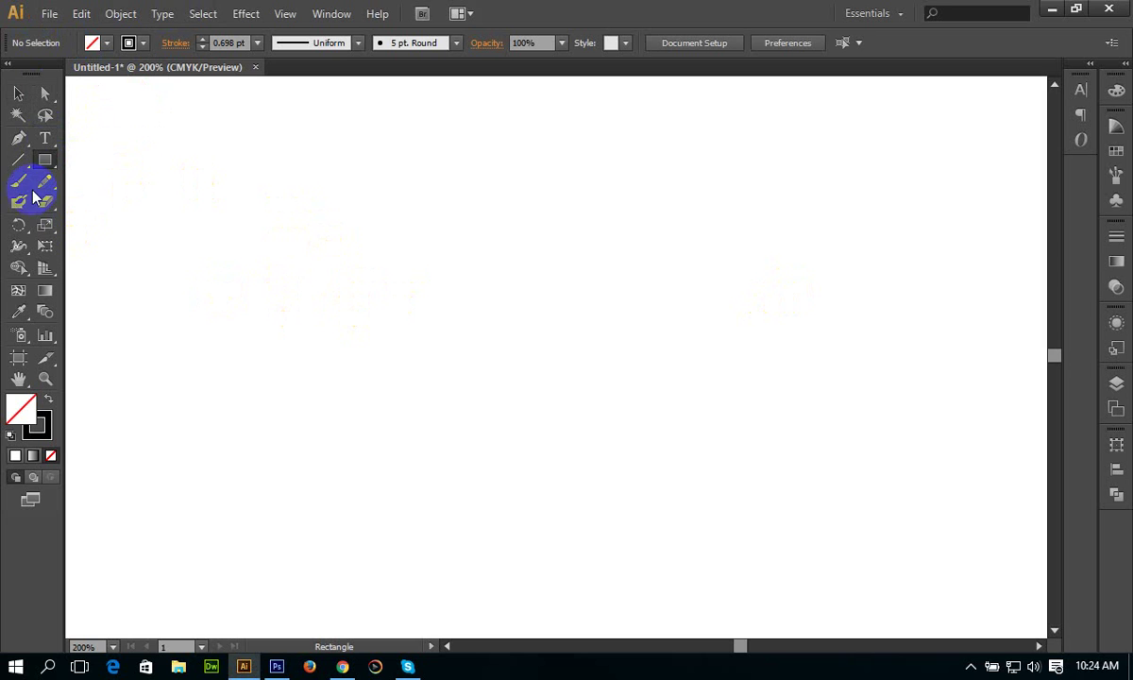
{"action": "left_click", "coordinate": [476, 283]}
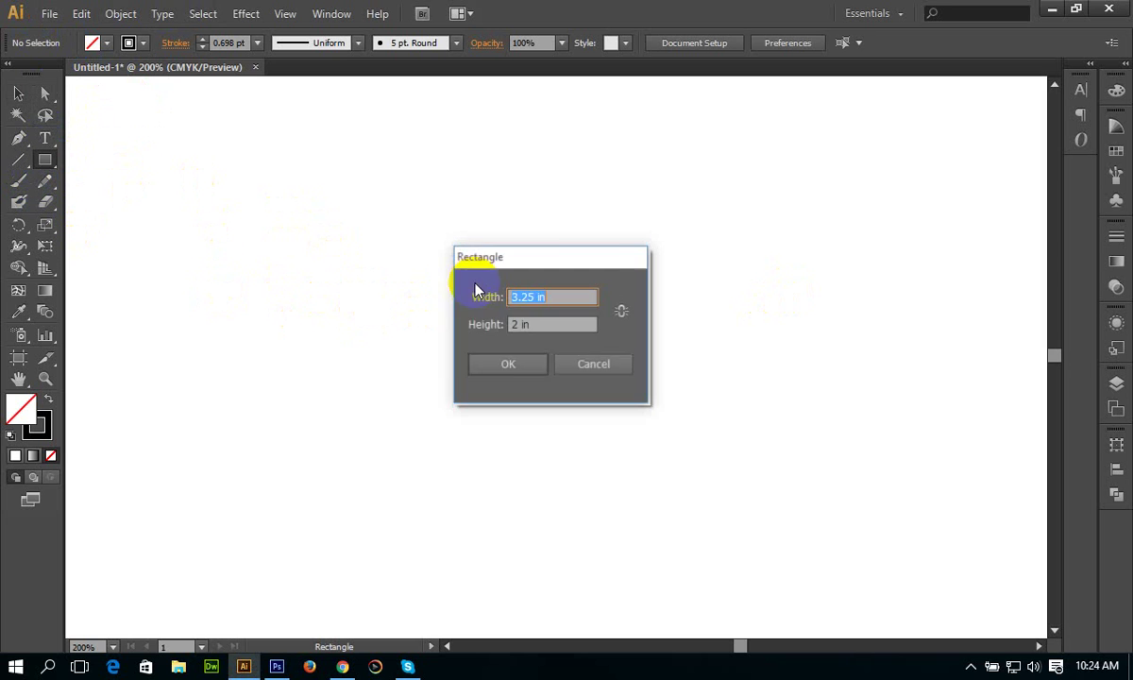
{"action": "mouse_move", "coordinate": [590, 257]}
{"action": "left_mouse_down"}
{"action": "mouse_move", "coordinate": [638, 257]}
{"action": "mouse_move", "coordinate": [572, 253]}
{"action": "left_mouse_up"}
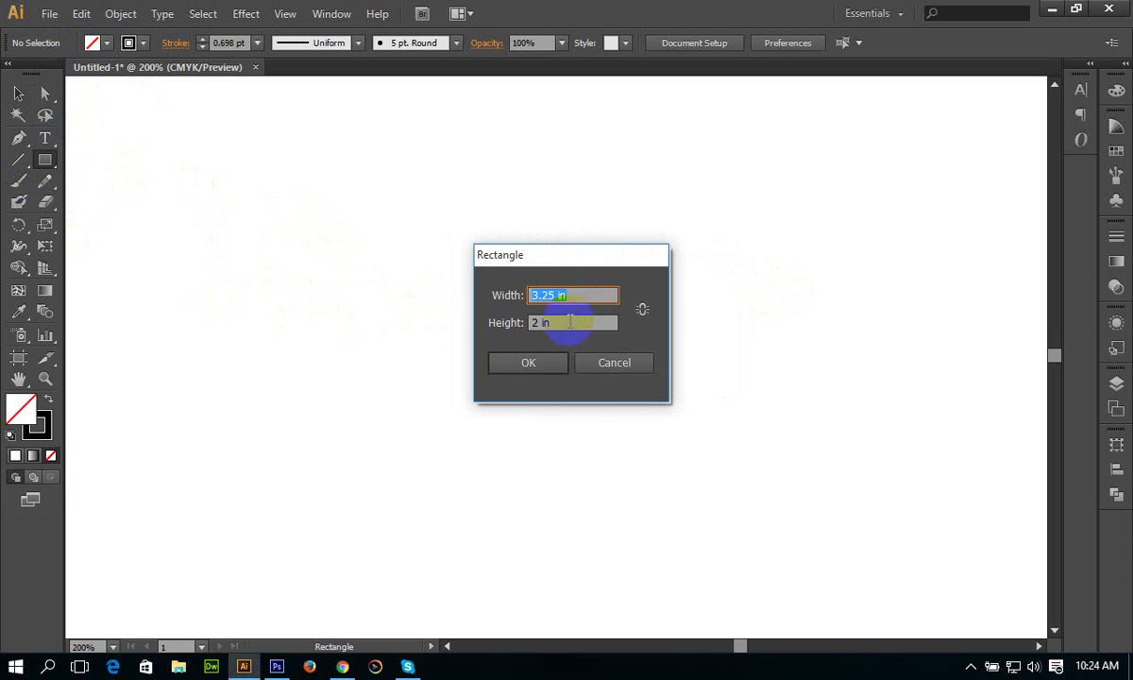
{"action": "left_click", "coordinate": [540, 324]}
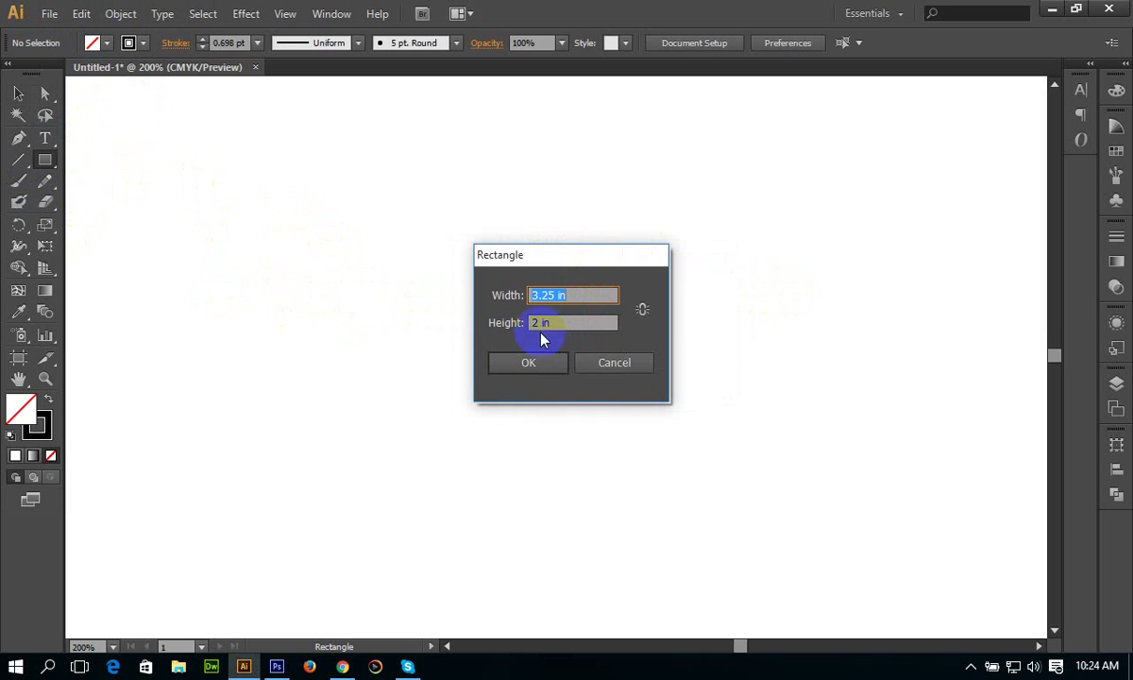
{"action": "left_click", "coordinate": [542, 363]}
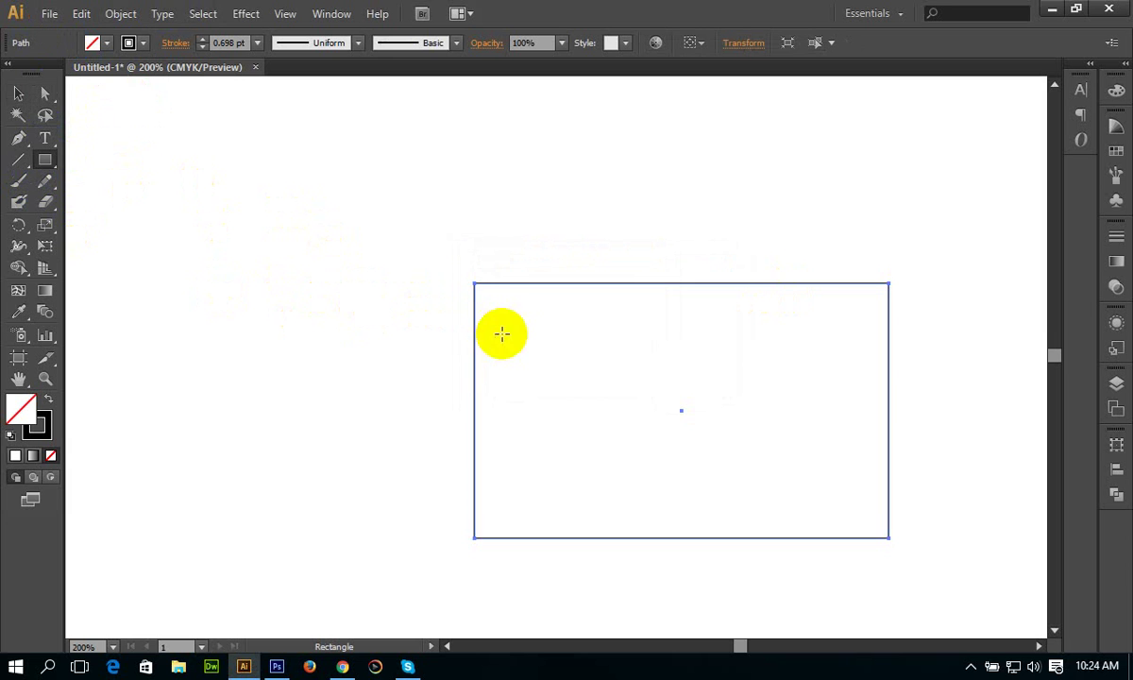
{"action": "left_click", "coordinate": [18, 93]}
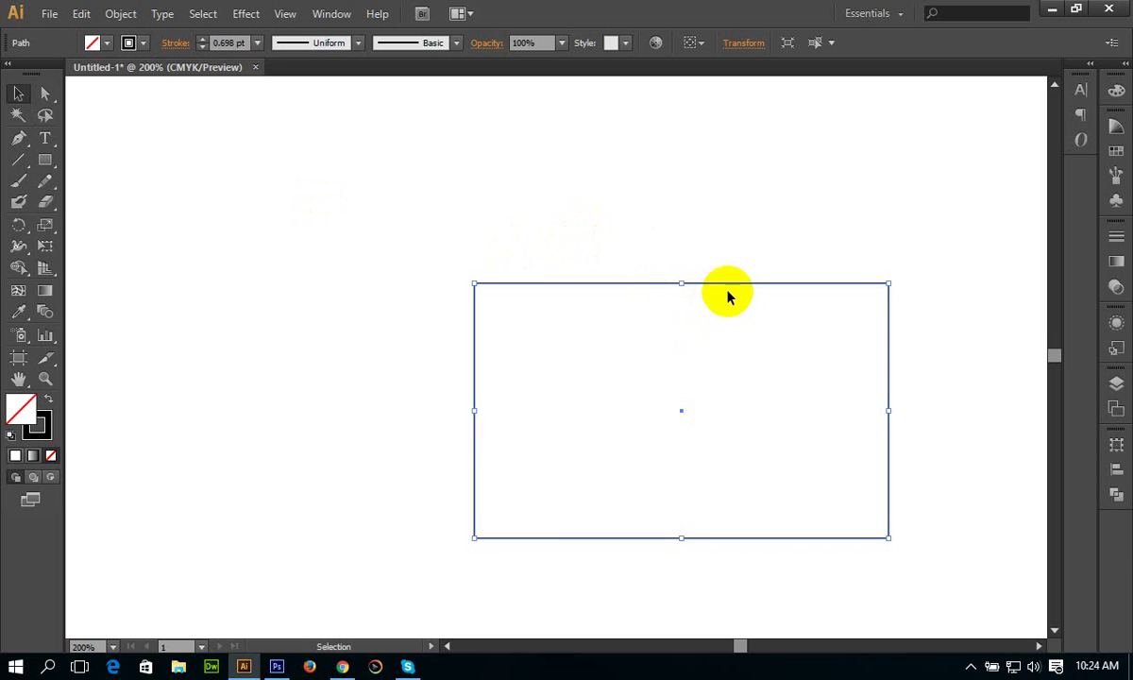
Move the card rectangle up and to the left and reselect it for path editing
{"action": "left_click_drag", "start_coordinate": [731, 285], "coordinate": [634, 252]}
{"action": "left_click", "coordinate": [665, 198]}
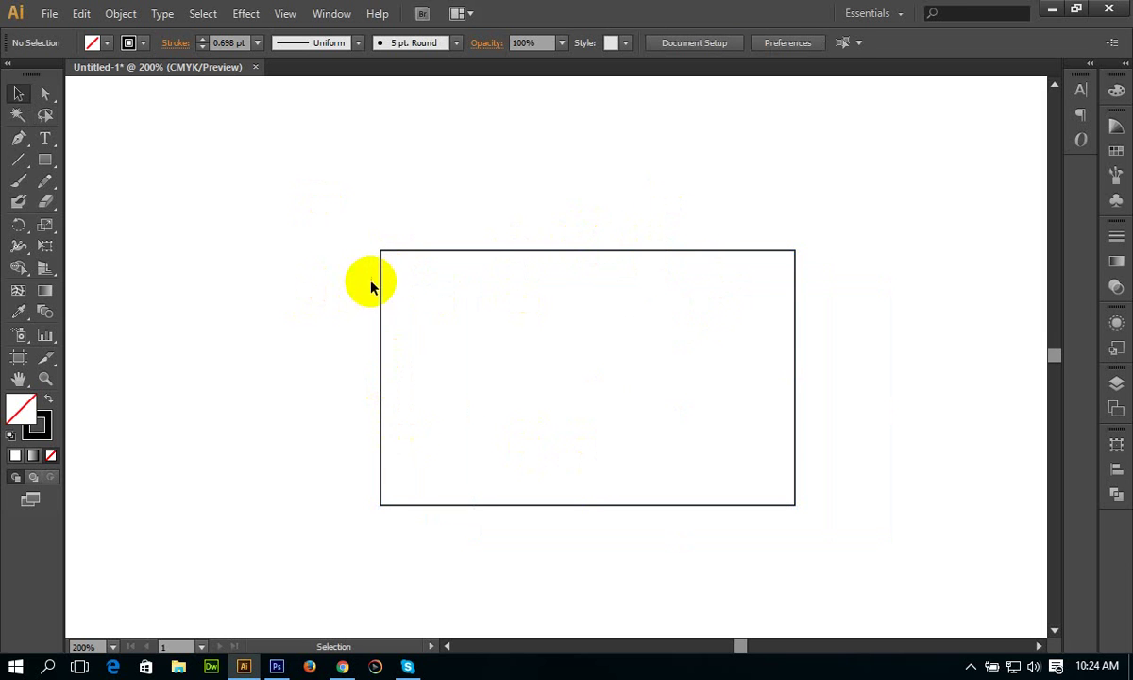
{"action": "mouse_move", "coordinate": [405, 298]}
{"action": "left_mouse_down"}
{"action": "mouse_move", "coordinate": [371, 286]}
{"action": "mouse_move", "coordinate": [402, 316]}
{"action": "left_mouse_up"}
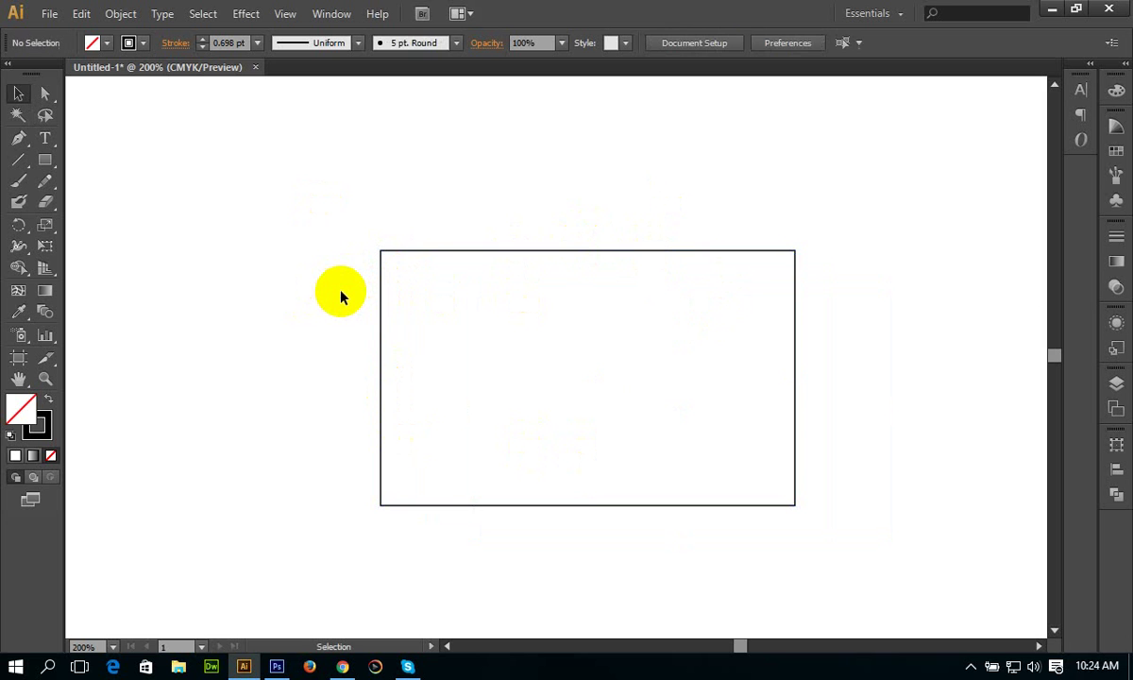
{"action": "mouse_move", "coordinate": [510, 223]}
{"action": "left_mouse_down"}
{"action": "mouse_move", "coordinate": [579, 336]}
{"action": "mouse_move", "coordinate": [413, 288]}
{"action": "left_mouse_up"}
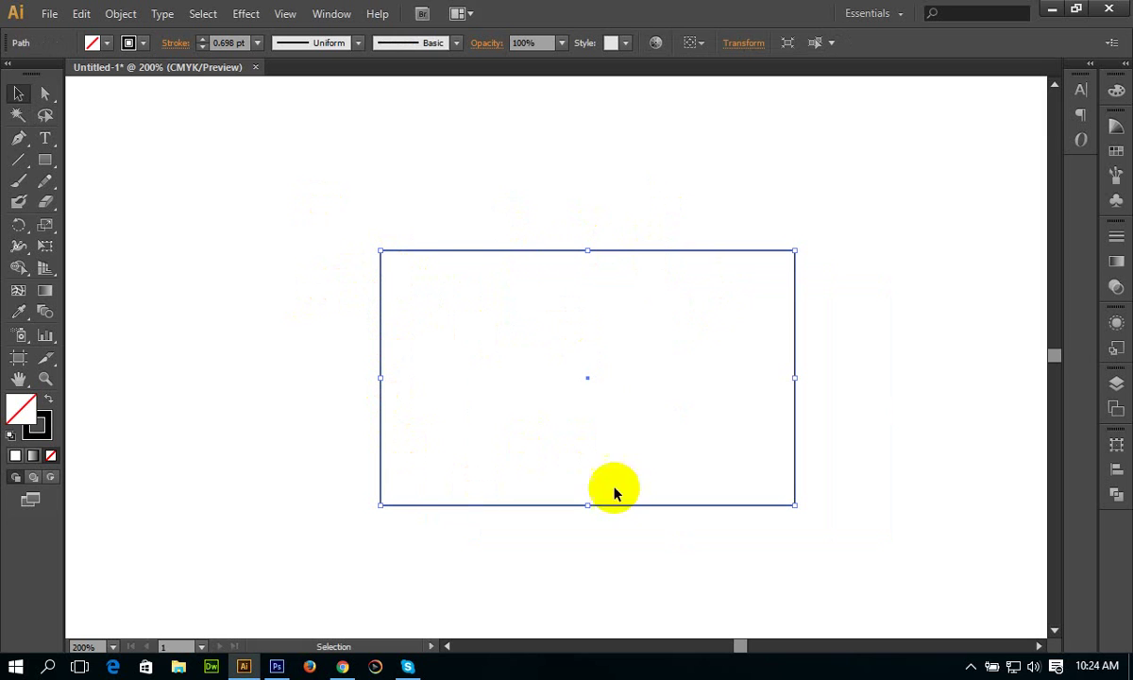
{"action": "left_click", "coordinate": [862, 298]}
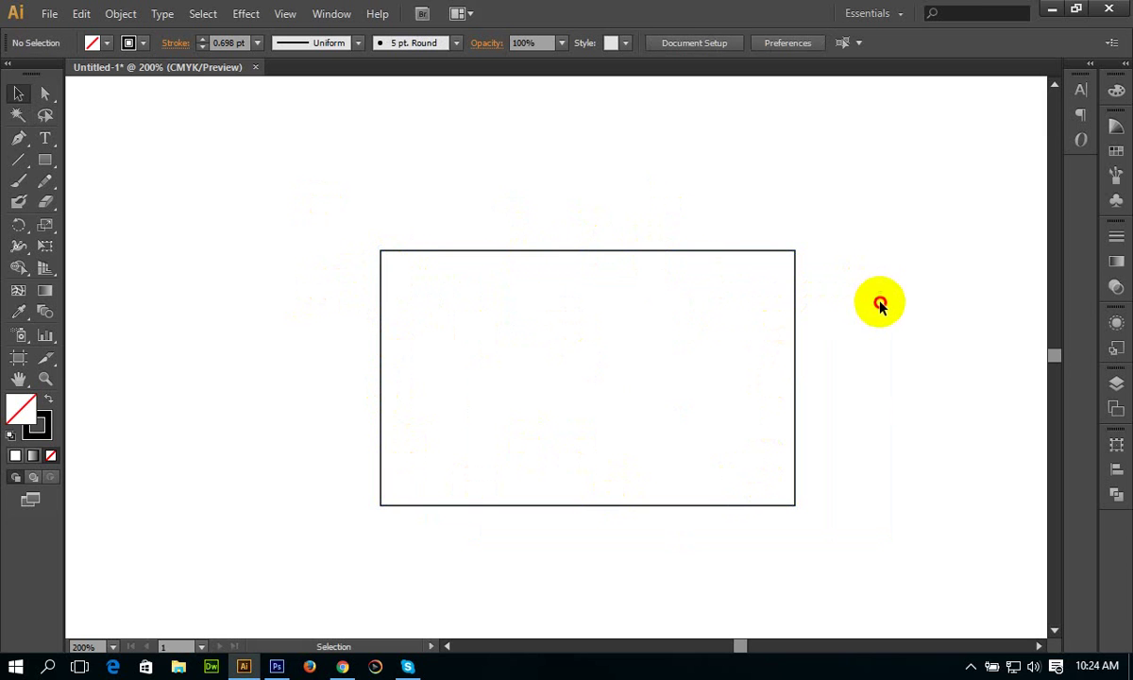
{"action": "left_click_drag", "start_coordinate": [503, 194], "coordinate": [658, 342]}
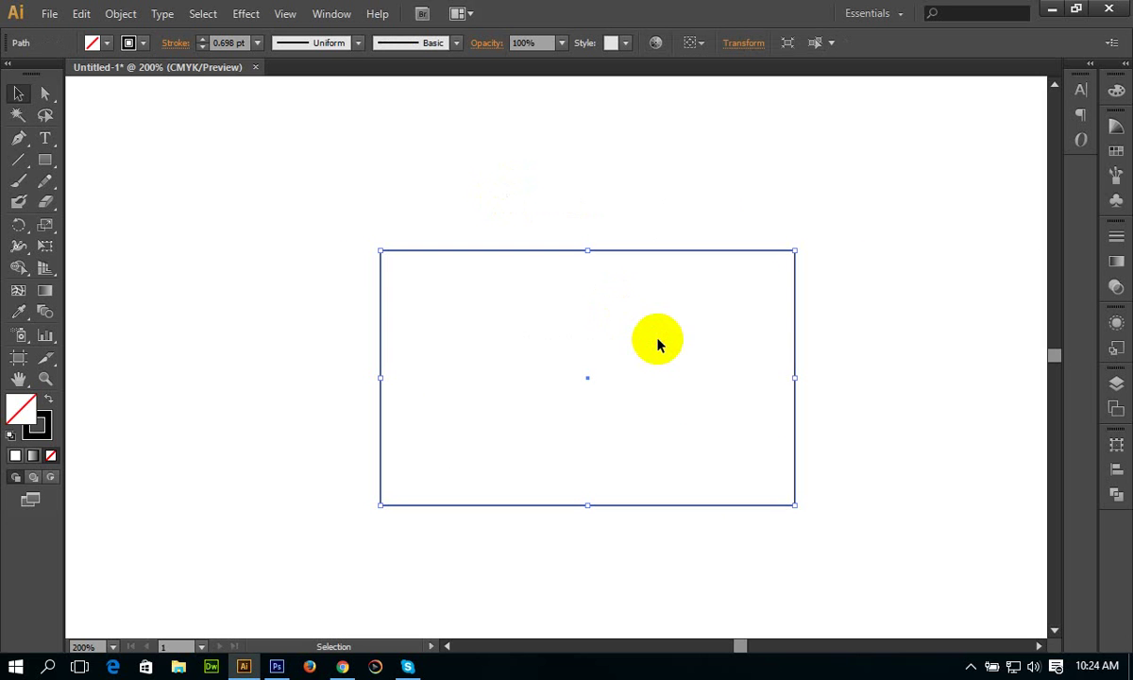
{"action": "left_click", "coordinate": [109, 16]}
{"action": "mouse_move", "coordinate": [139, 370]}
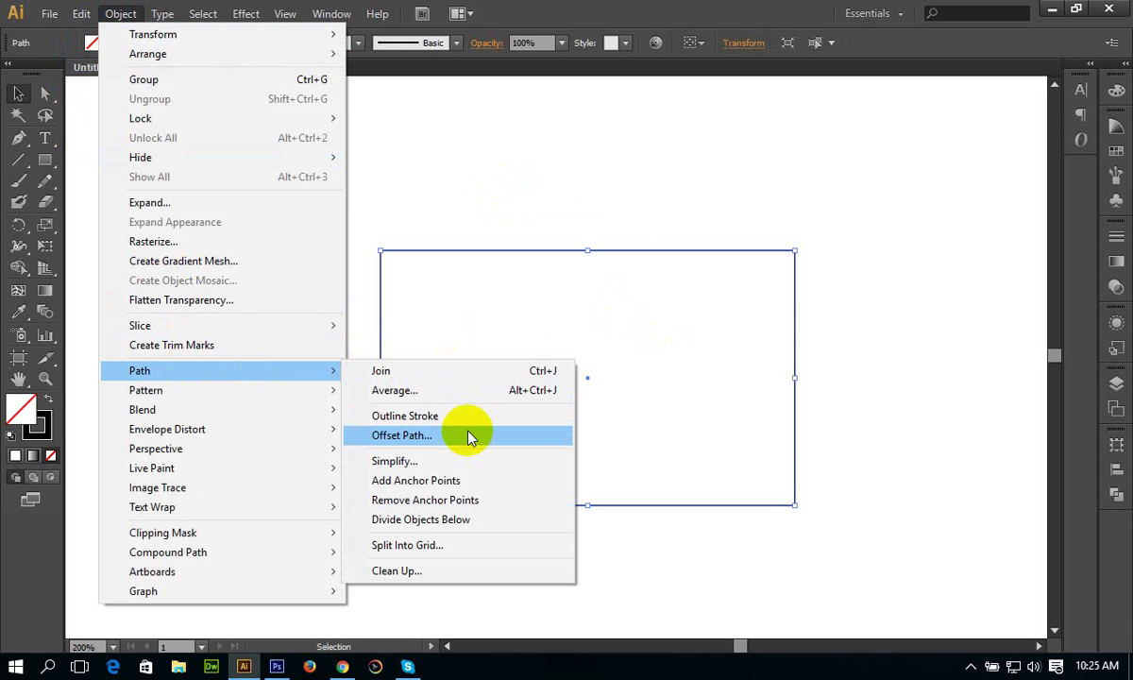
Offset the card path by -0.20 in to create an inset rectangle
{"action": "left_click", "coordinate": [470, 437]}
{"action": "left_click_drag", "start_coordinate": [666, 272], "coordinate": [740, 166]}
{"action": "type", "text": "-"}
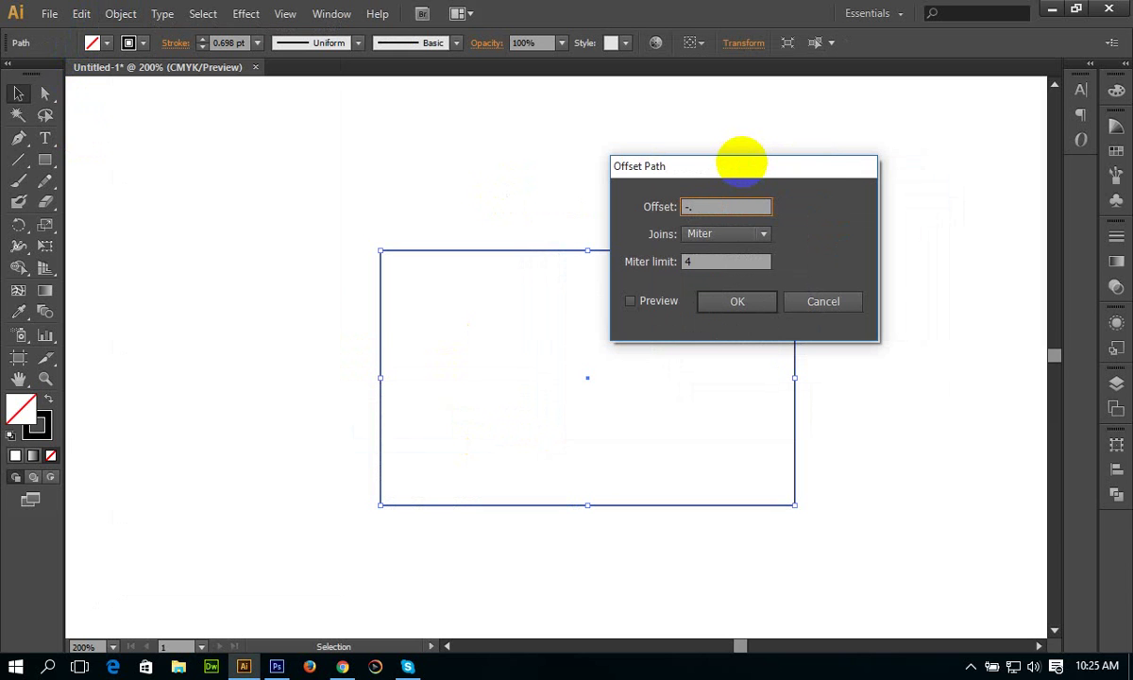
{"action": "type", "text": ".20"}
{"action": "left_click", "coordinate": [739, 307]}
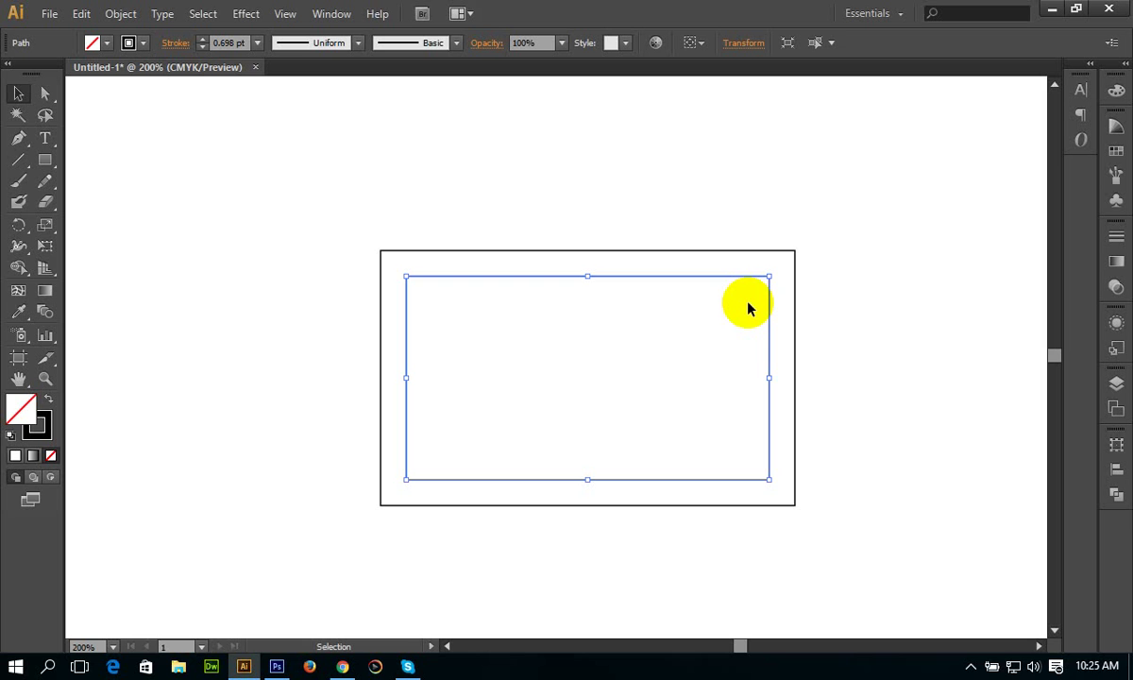
Select only the inner inset rectangle
{"action": "left_click", "coordinate": [597, 191]}
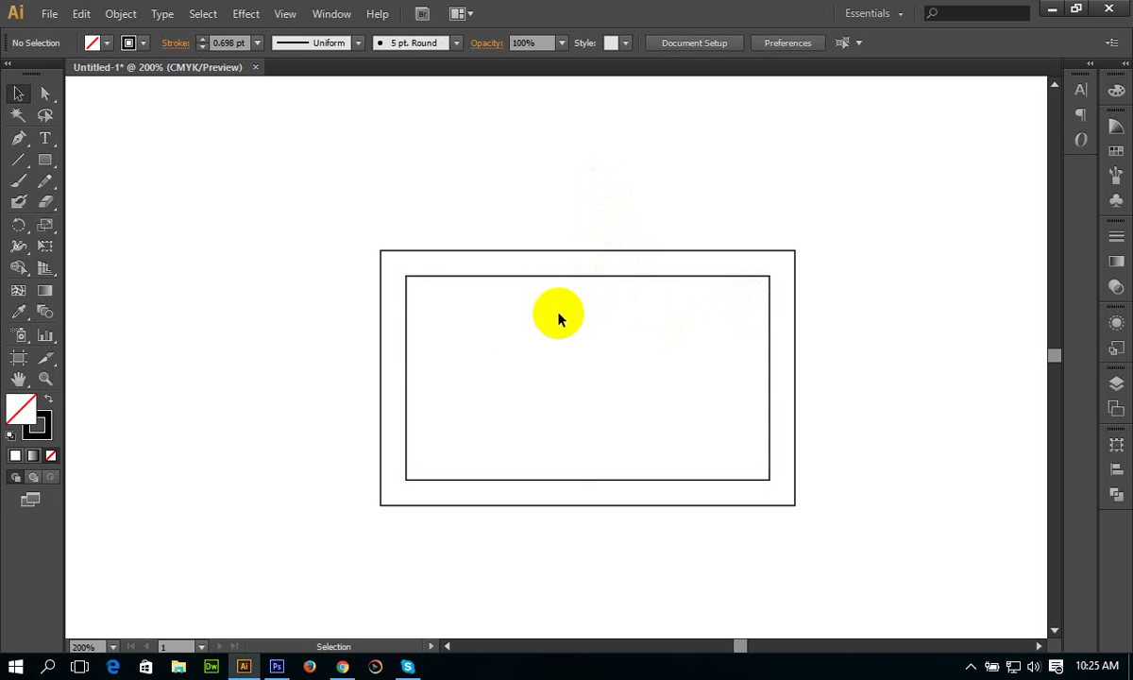
{"action": "left_click_drag", "start_coordinate": [402, 296], "coordinate": [404, 273]}
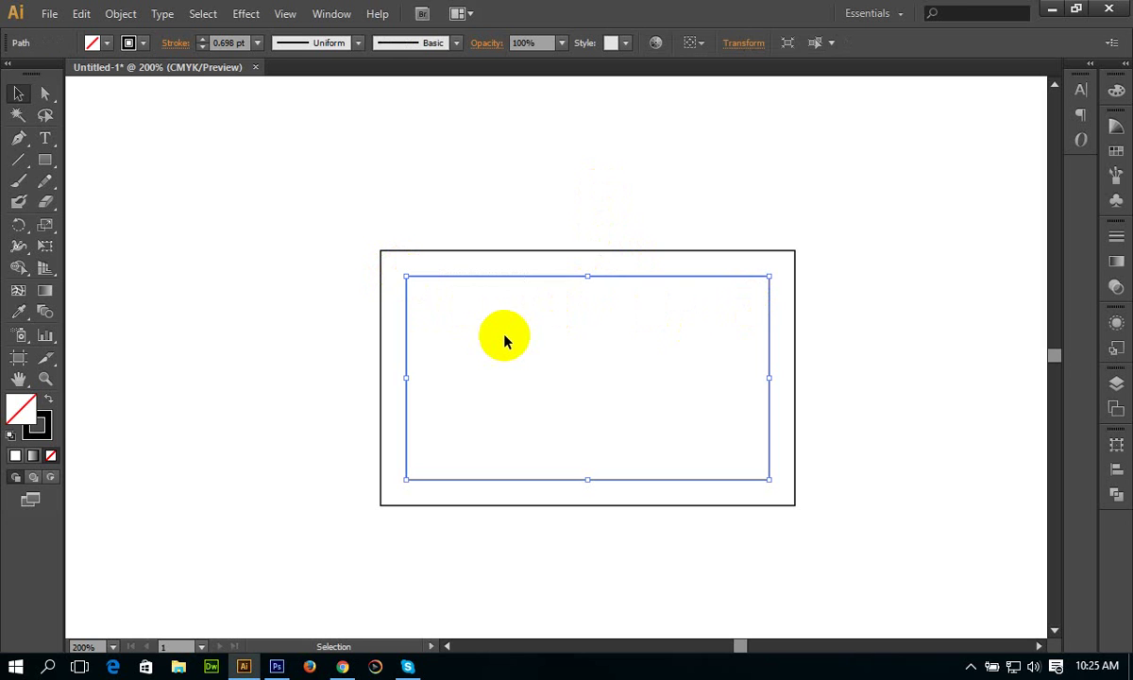
{"action": "left_click", "coordinate": [506, 341]}
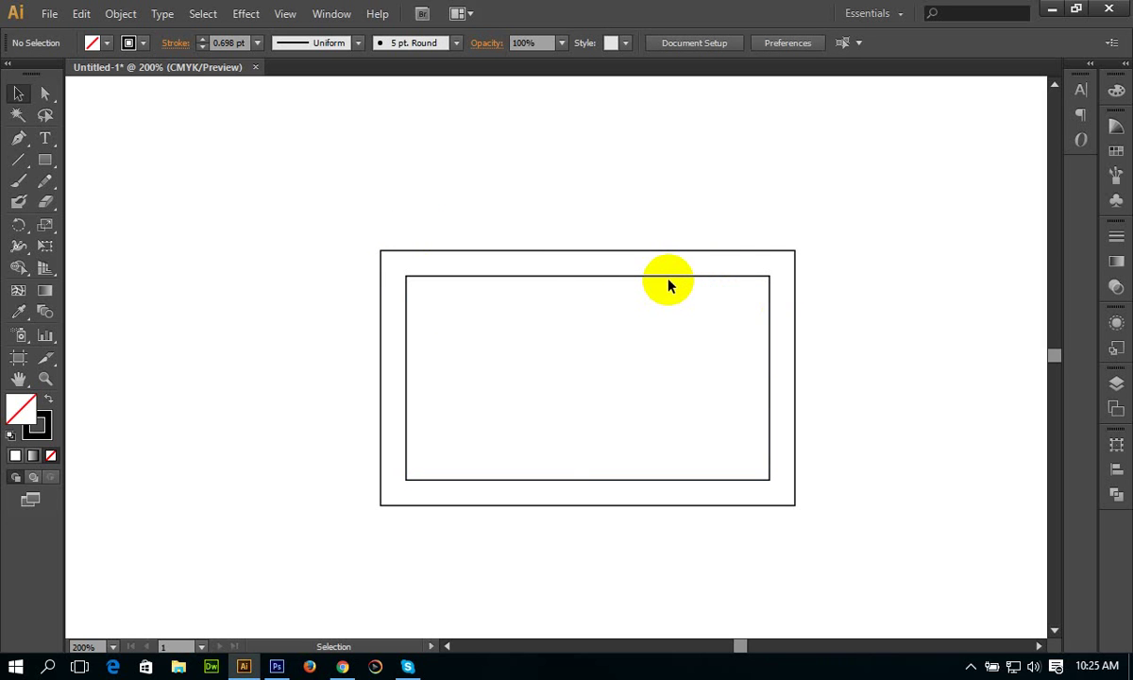
{"action": "left_click_drag", "start_coordinate": [529, 310], "coordinate": [425, 281]}
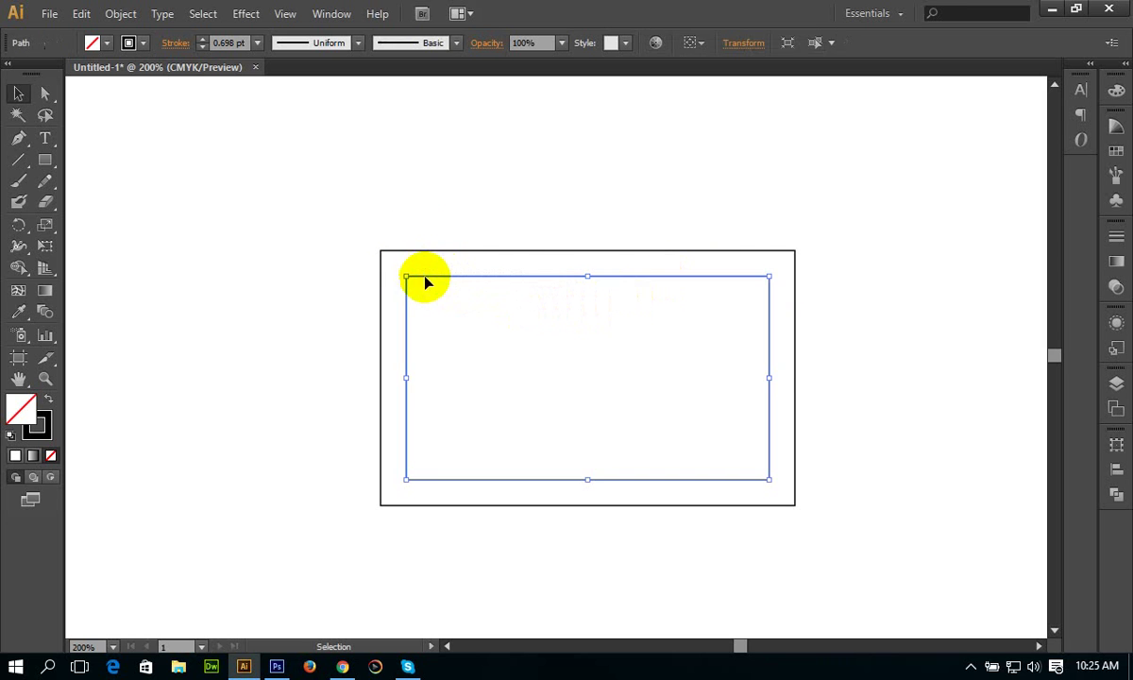
{"action": "left_click", "coordinate": [511, 338]}
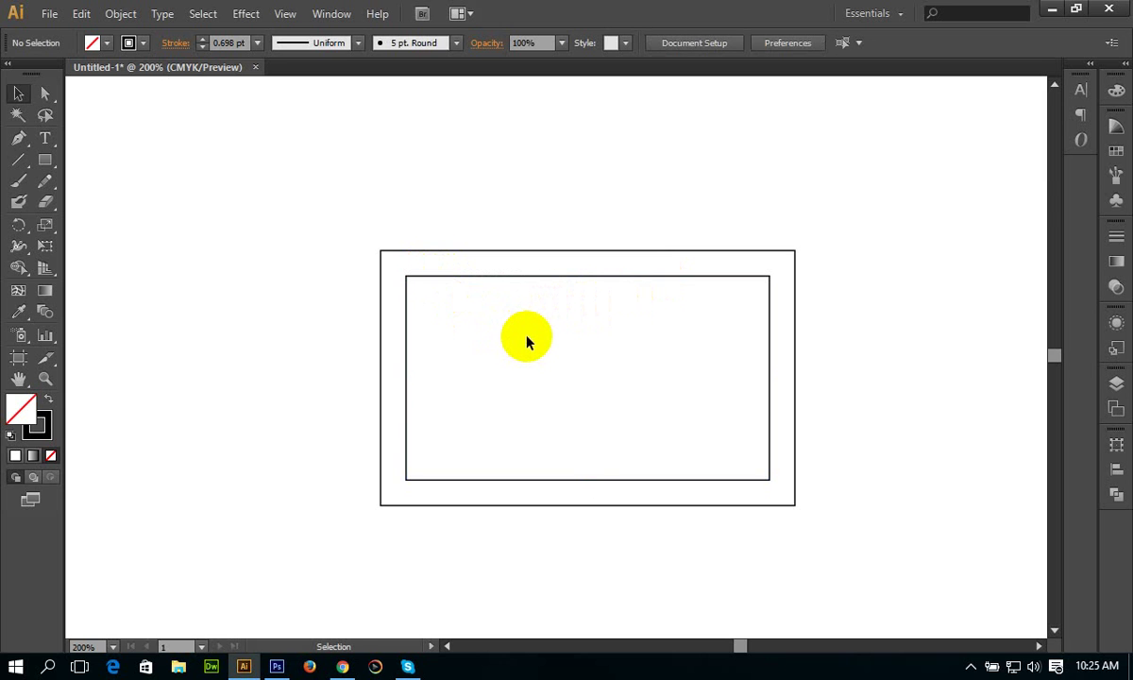
{"action": "key", "text": "a"}
{"action": "key", "text": "v"}
{"action": "left_click", "coordinate": [399, 272]}
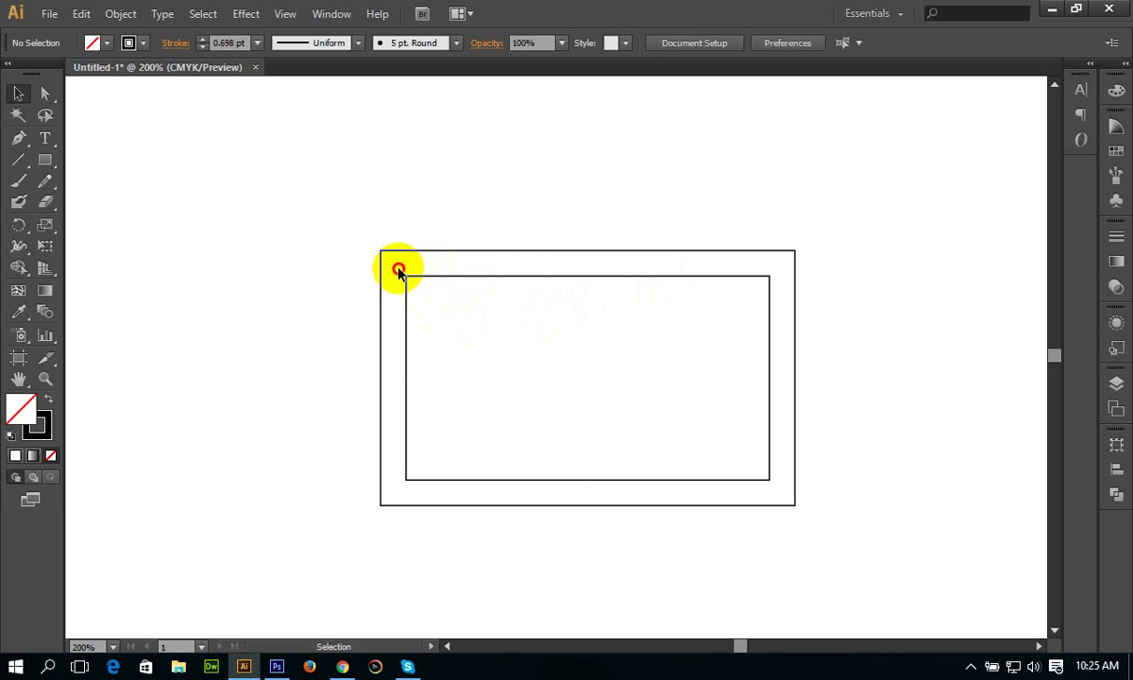
Convert the inner rectangle into a guide with Make Guides
{"action": "right_click", "coordinate": [432, 309]}
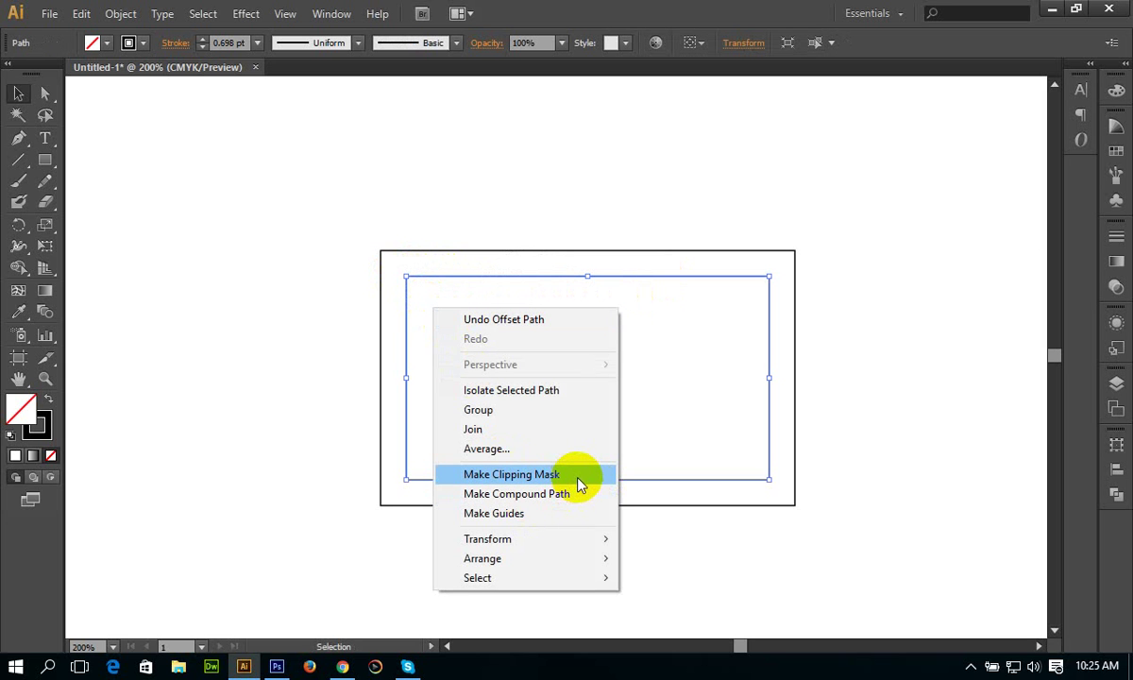
{"action": "left_click", "coordinate": [547, 513]}
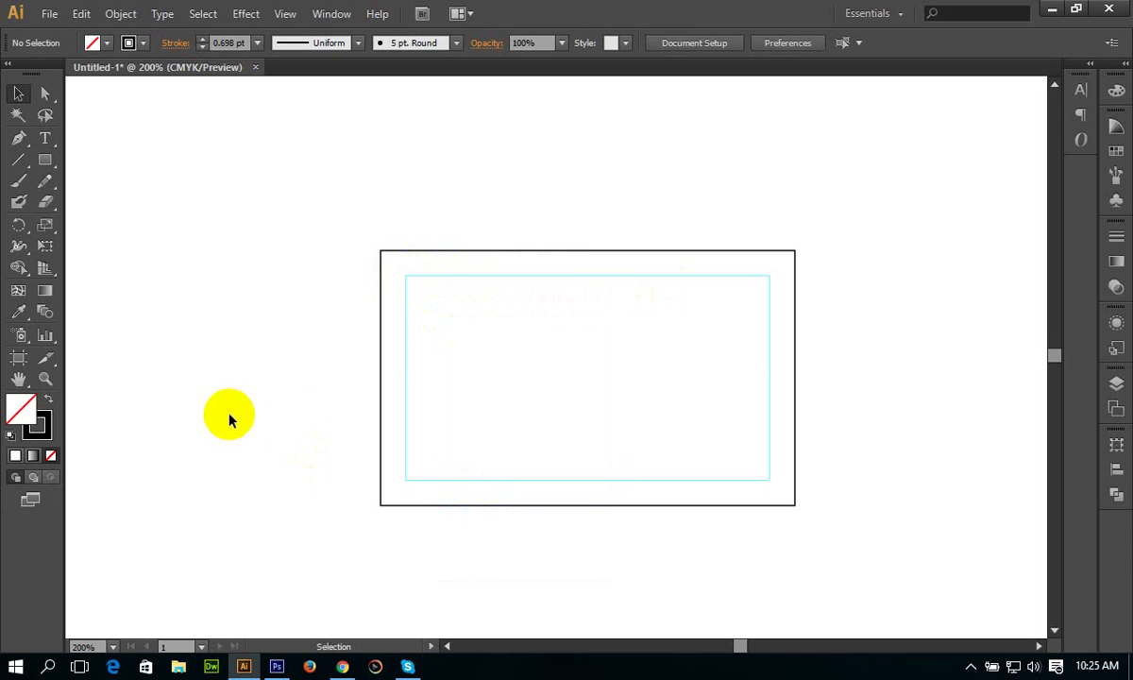
{"action": "left_click", "coordinate": [630, 392]}
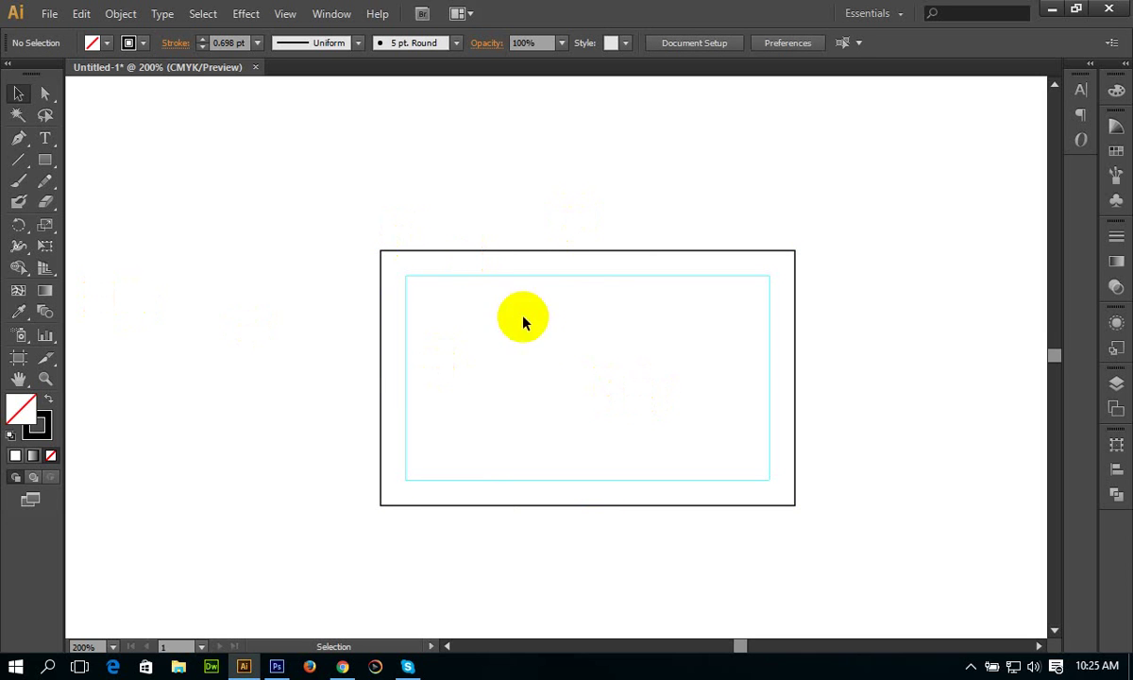
{"action": "left_click", "coordinate": [437, 331]}
{"action": "left_click_drag", "start_coordinate": [436, 331], "coordinate": [405, 355]}
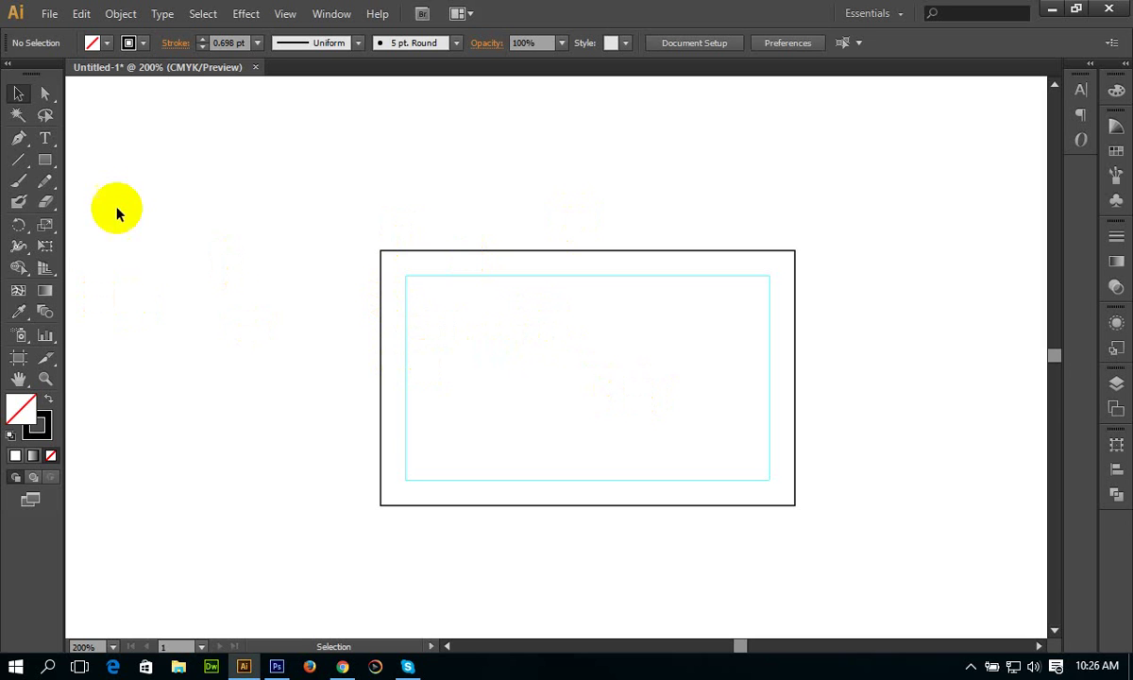
Create a text area above-left of the card and type the person's full name
{"action": "left_click", "coordinate": [47, 138]}
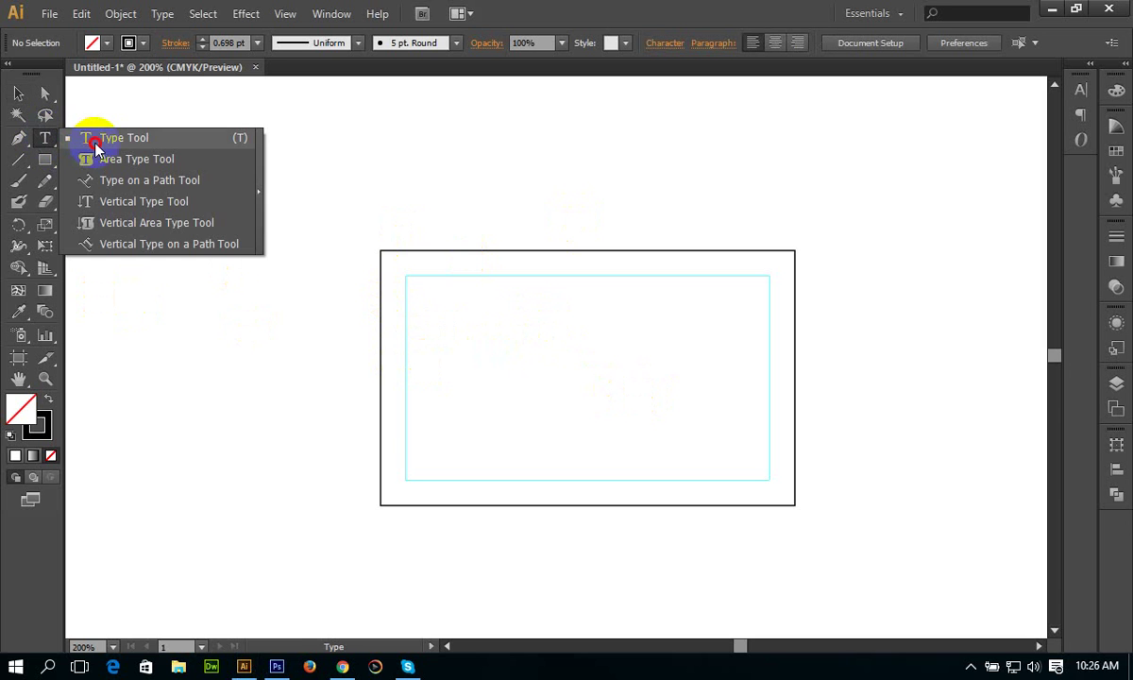
{"action": "left_click", "coordinate": [83, 137]}
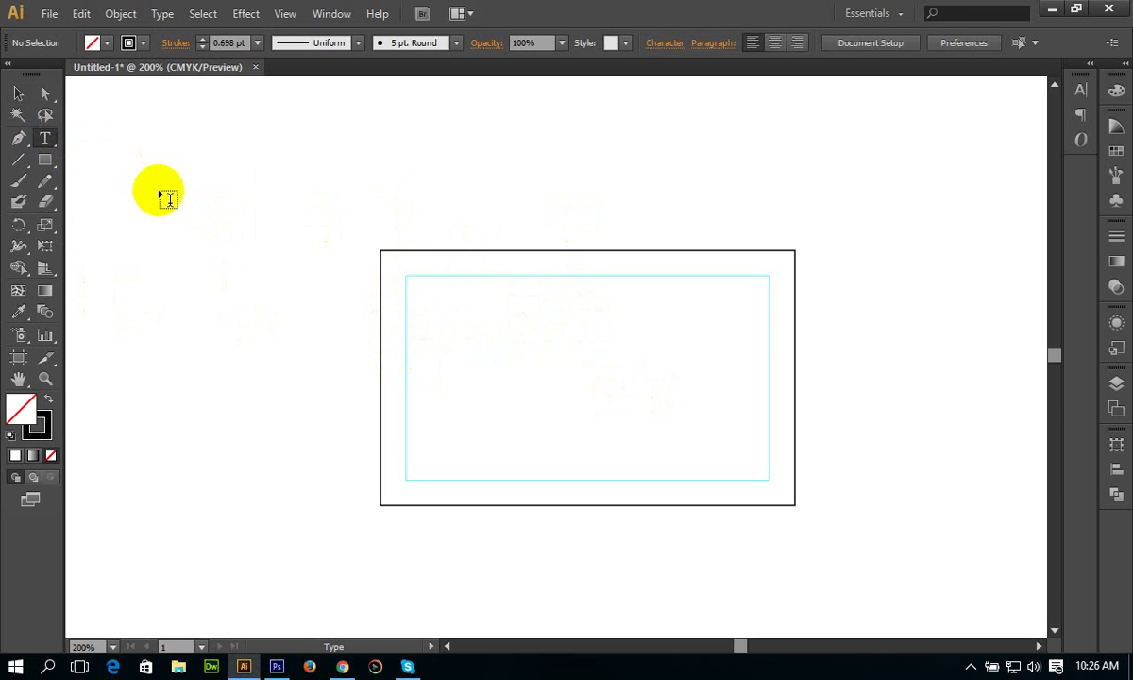
{"action": "mouse_move", "coordinate": [159, 191]}
{"action": "left_mouse_down"}
{"action": "mouse_move", "coordinate": [326, 281]}
{"action": "mouse_move", "coordinate": [358, 261]}
{"action": "left_mouse_up"}
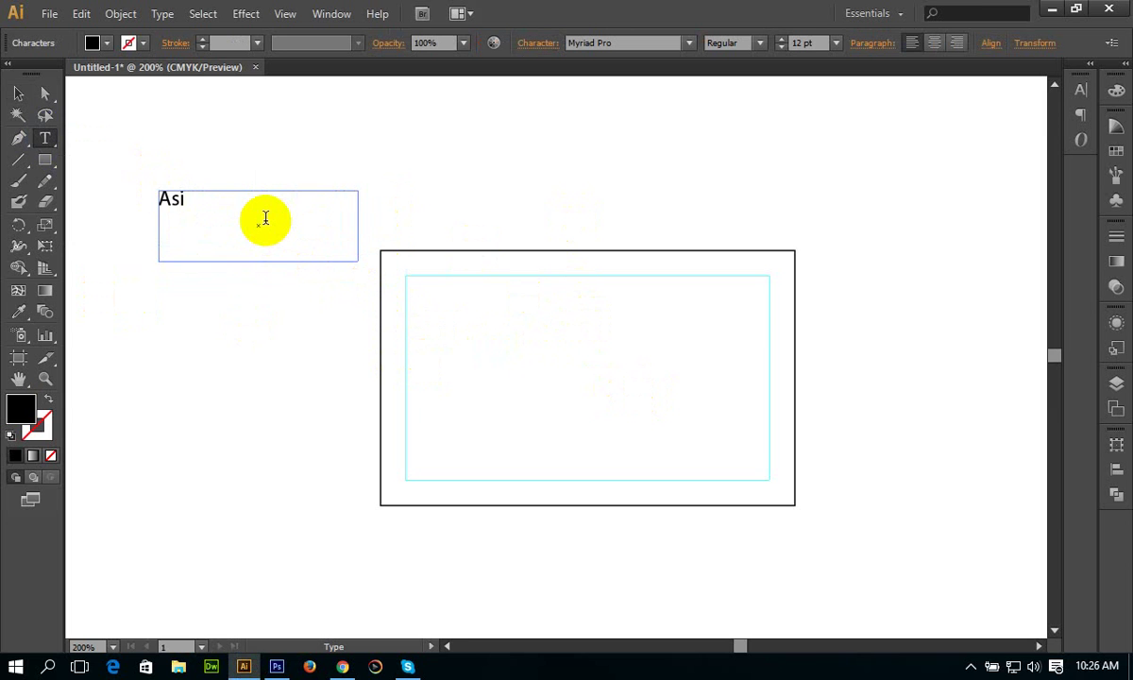
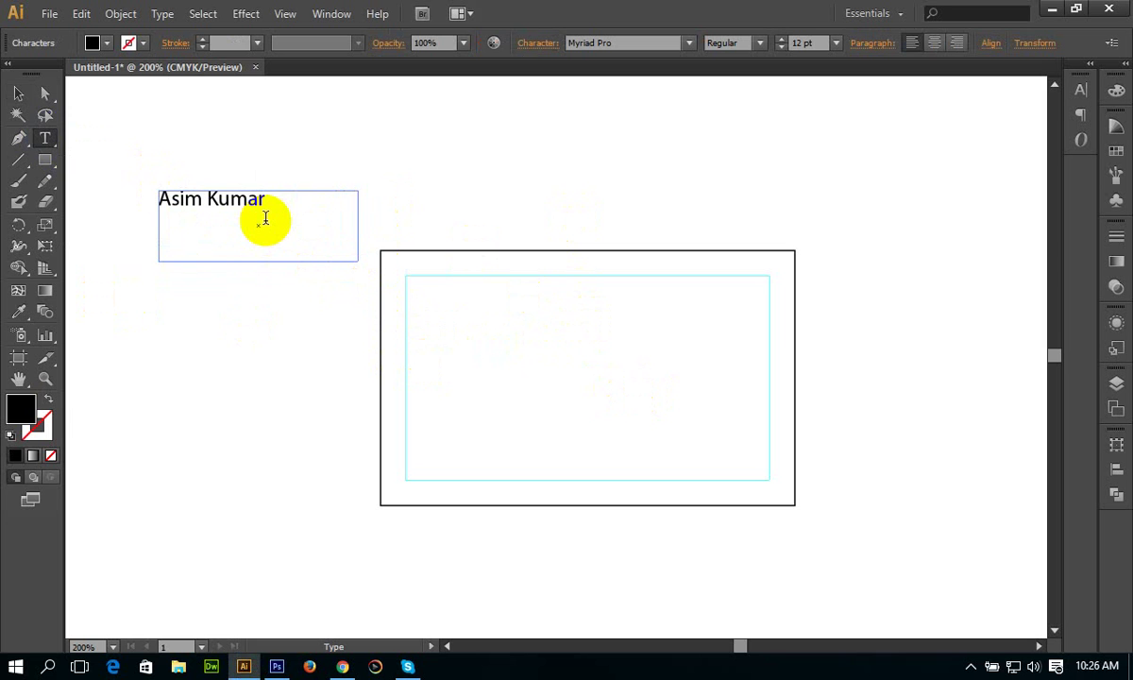
Set the name line's font to Roboto
{"action": "left_click_drag", "start_coordinate": [329, 201], "coordinate": [88, 170]}
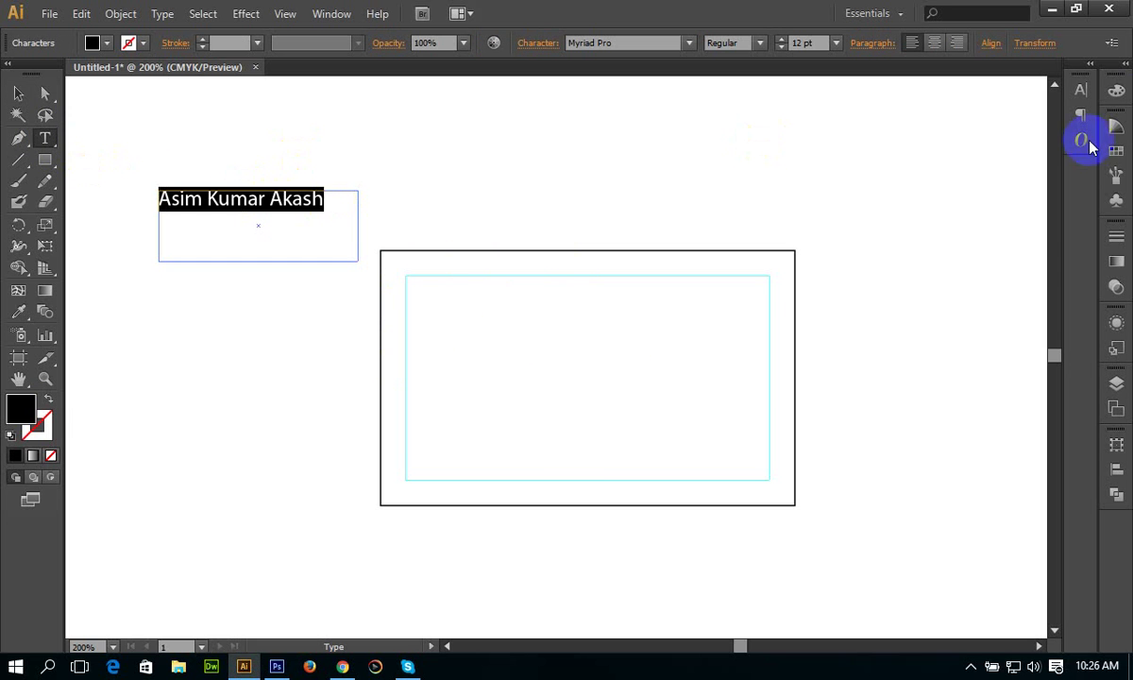
{"action": "left_click", "coordinate": [808, 44]}
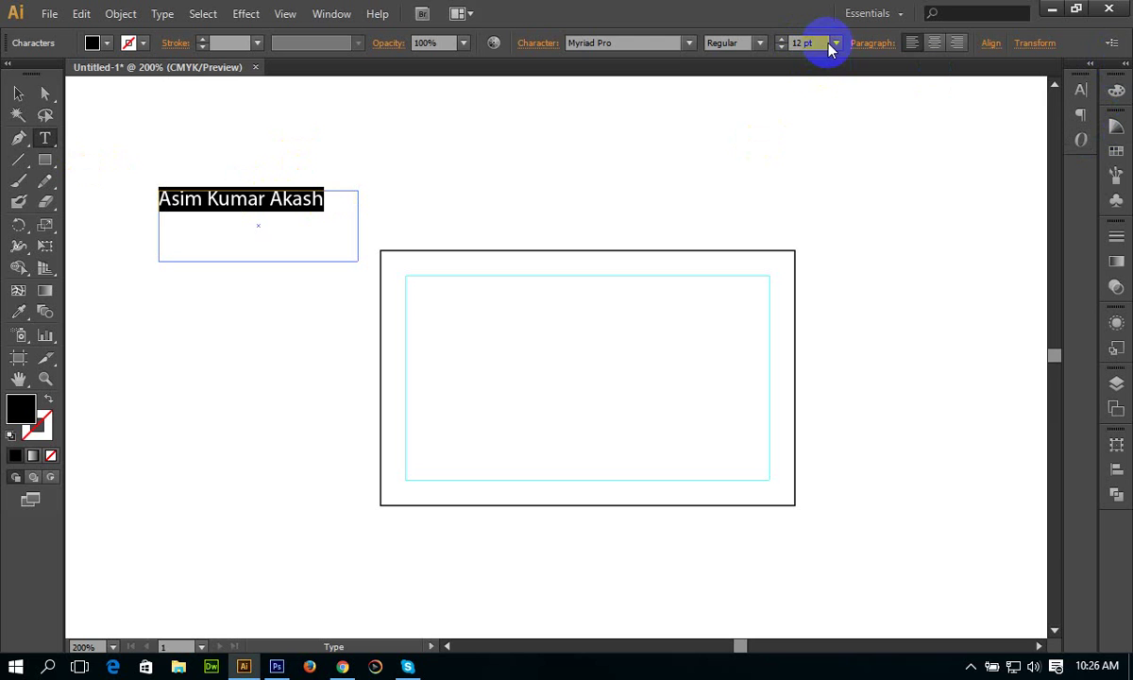
{"action": "left_click", "coordinate": [669, 40]}
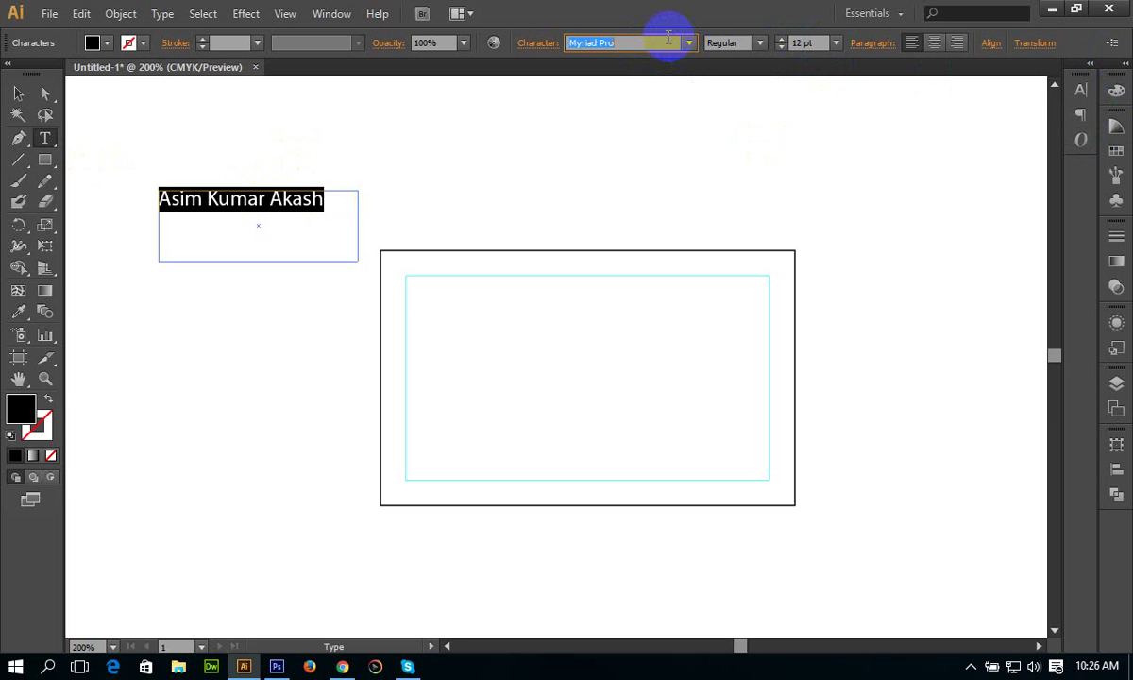
{"action": "type", "text": "Roboto"}
{"action": "key", "text": "Return"}
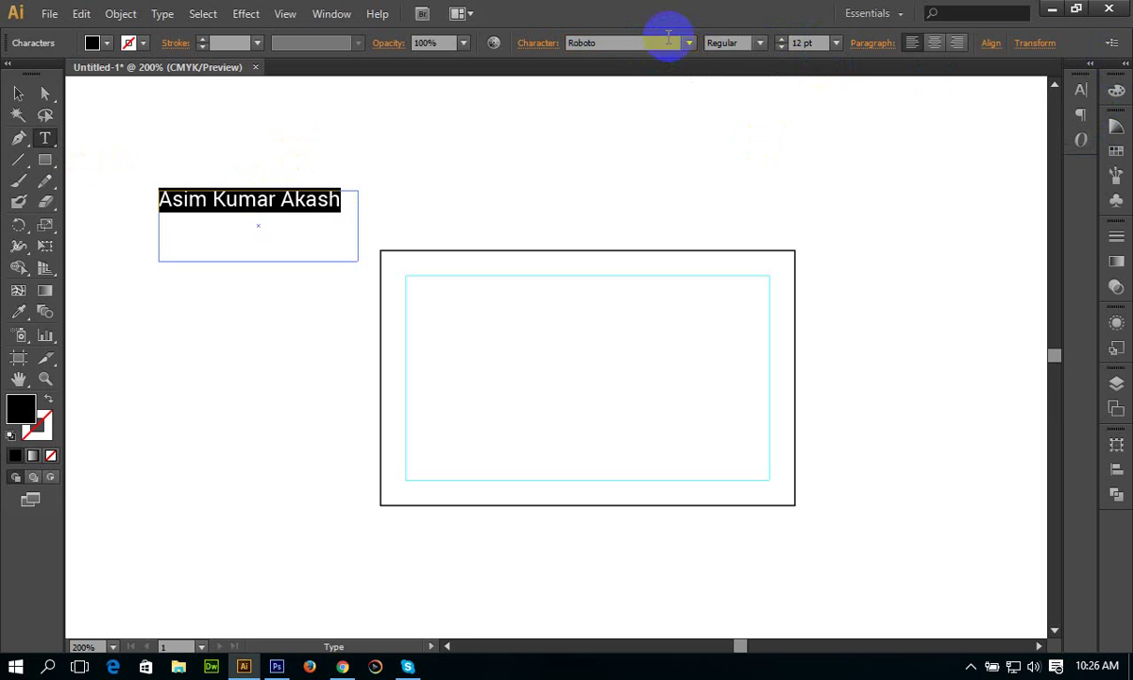
{"action": "left_click", "coordinate": [18, 97]}
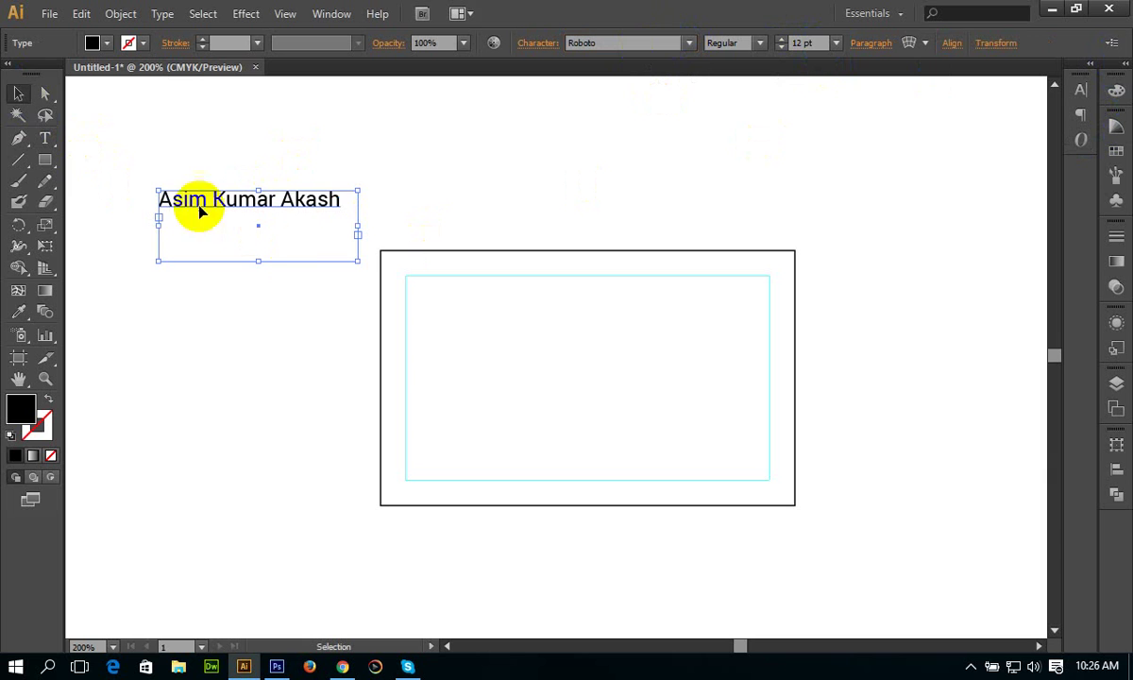
Add a 'Graphics Designer' line under the name at 8 pt with 9 pt leading
{"action": "double_click", "coordinate": [339, 199]}
{"action": "type", "text": "Gra"}
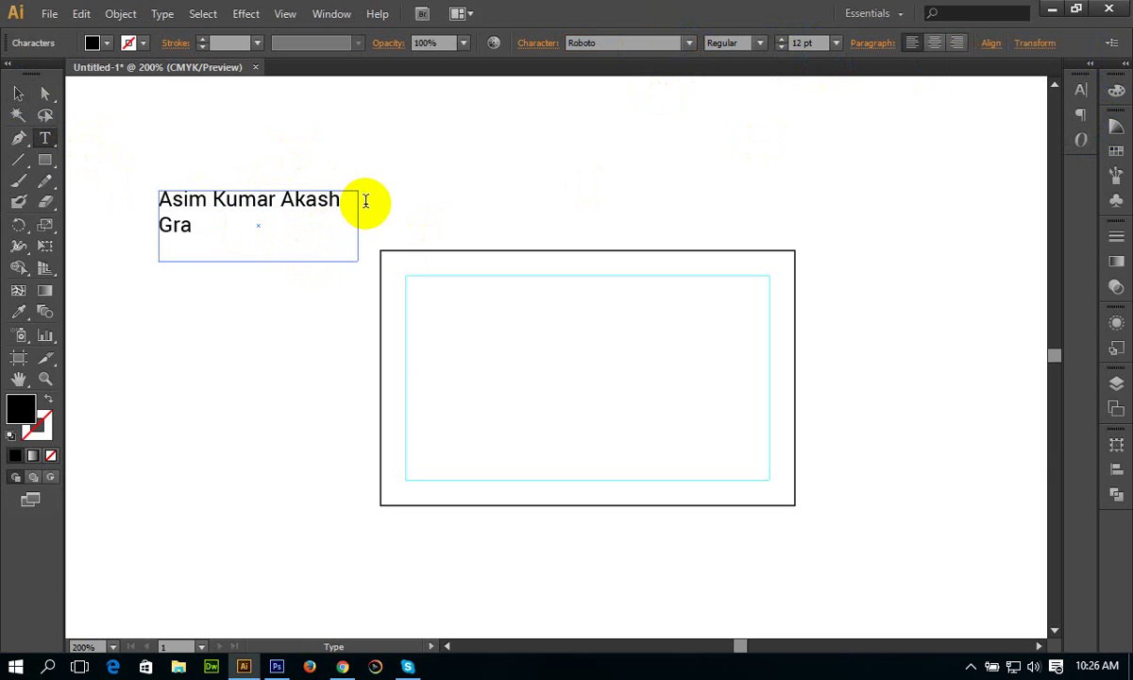
{"action": "type", "text": "phics Designer"}
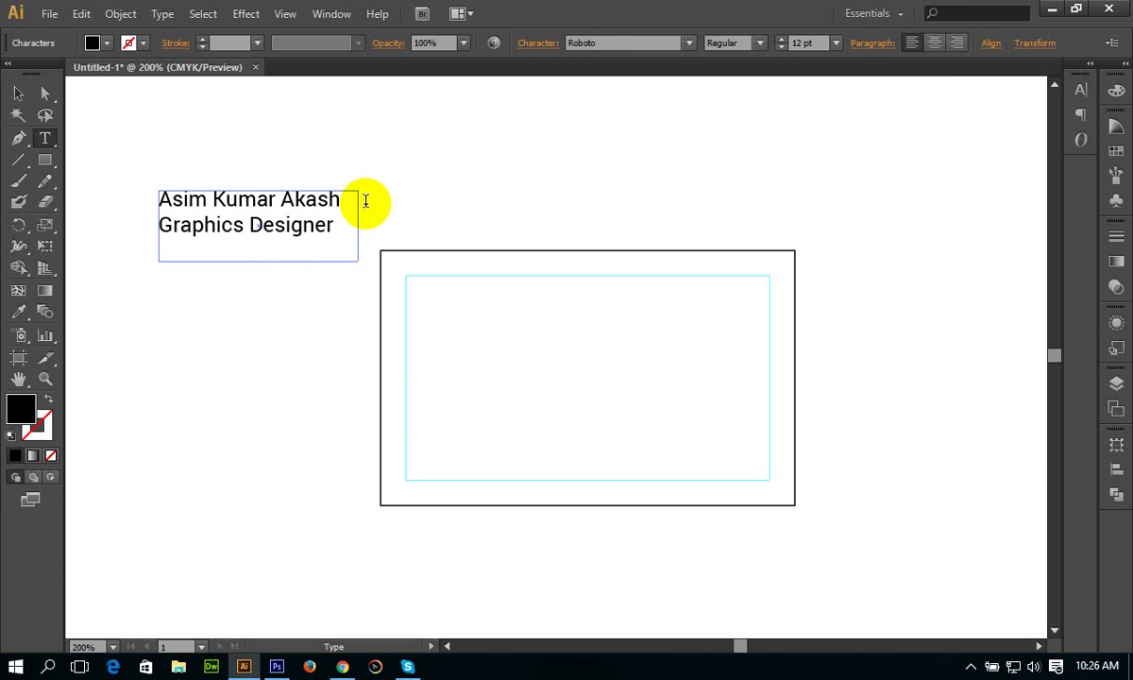
{"action": "left_click_drag", "start_coordinate": [345, 231], "coordinate": [138, 227]}
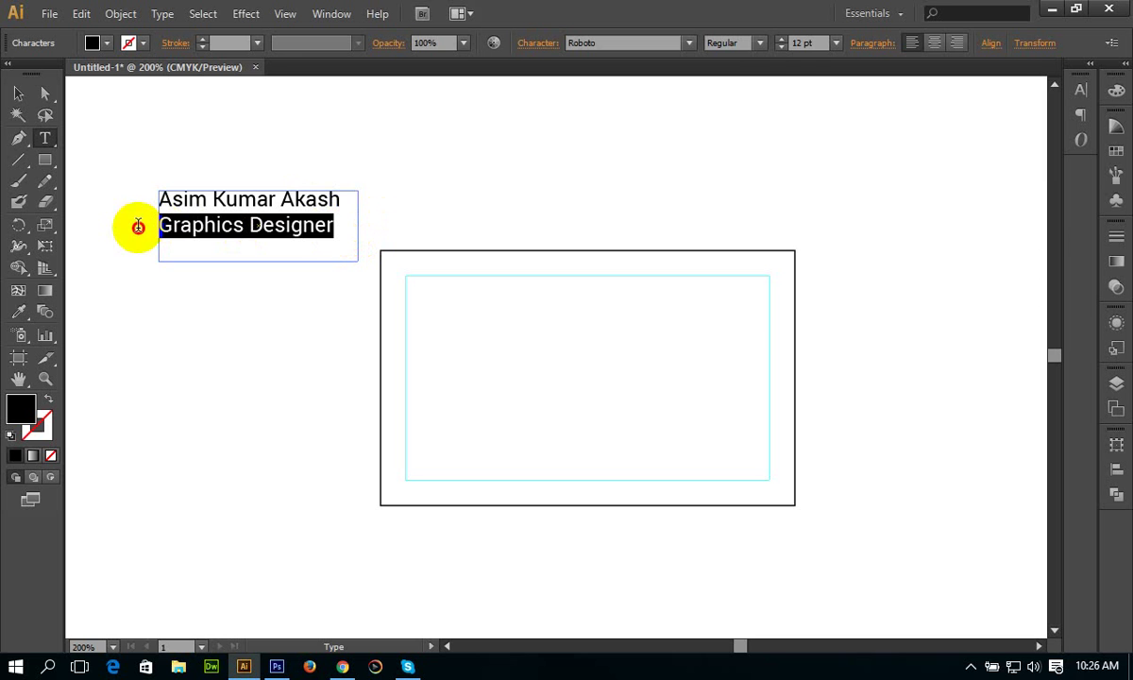
{"action": "left_click", "coordinate": [1079, 92]}
{"action": "left_click", "coordinate": [930, 152]}
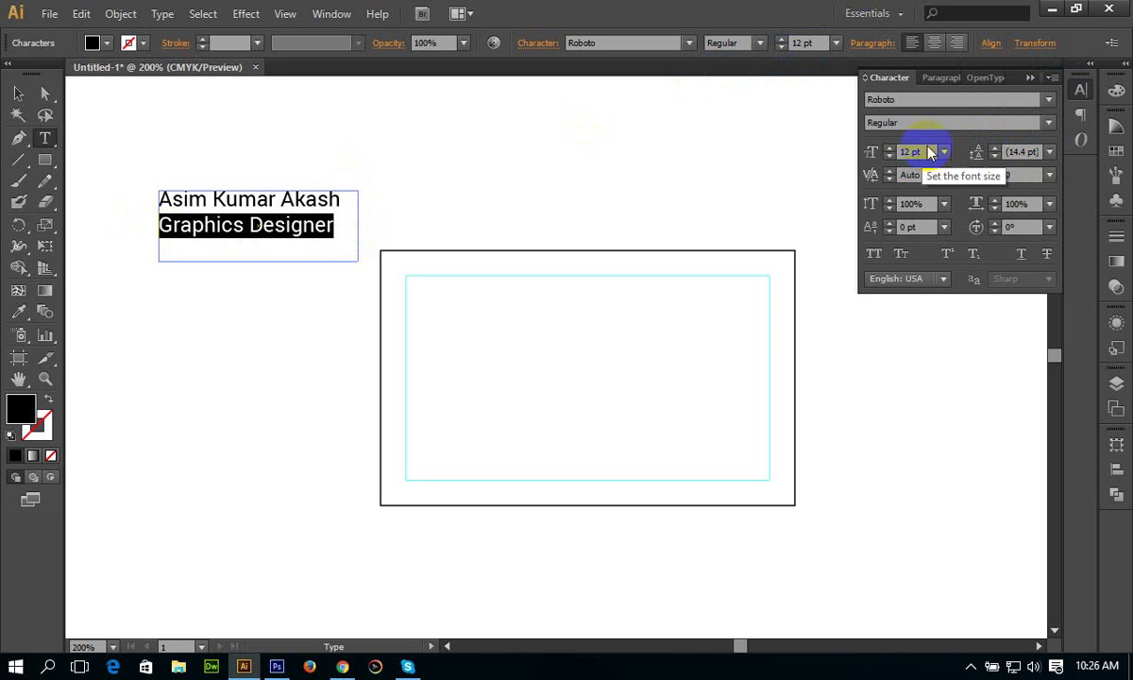
{"action": "type", "text": "8"}
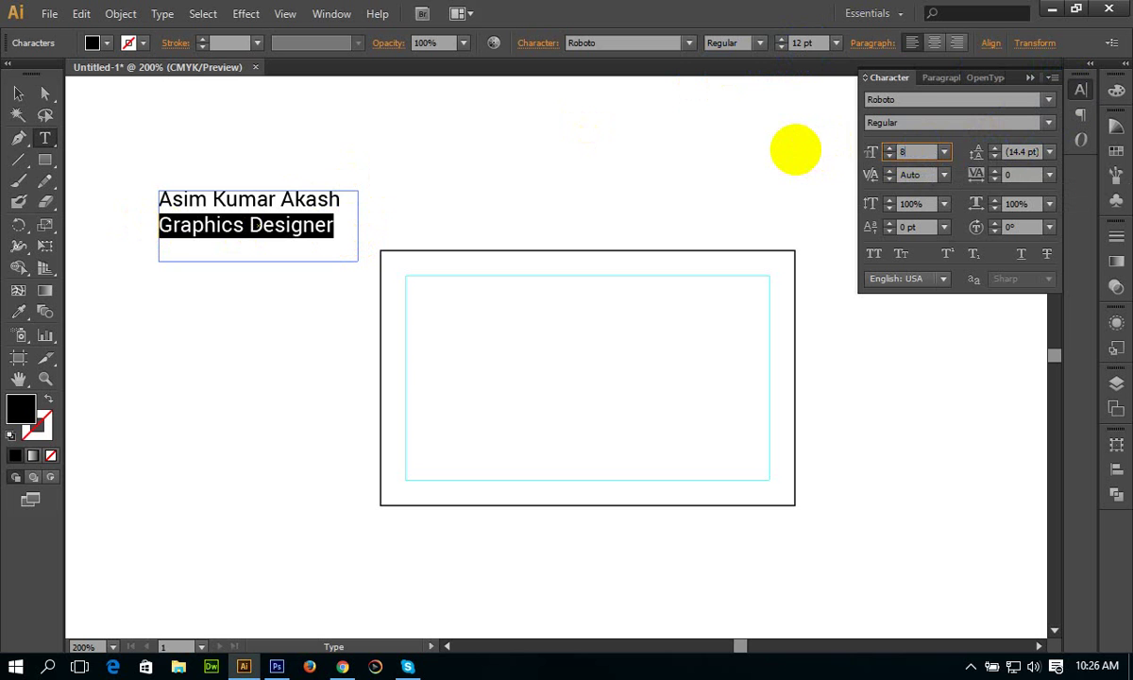
{"action": "key", "text": "Tab"}
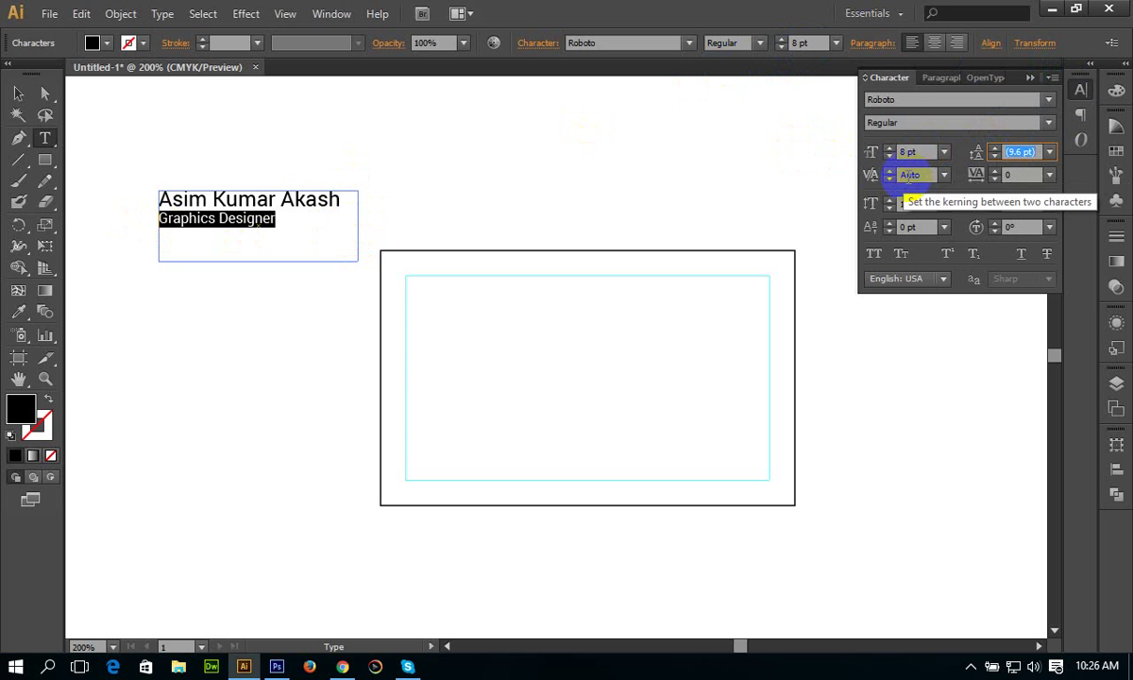
{"action": "type", "text": "9"}
{"action": "key", "text": "Return"}
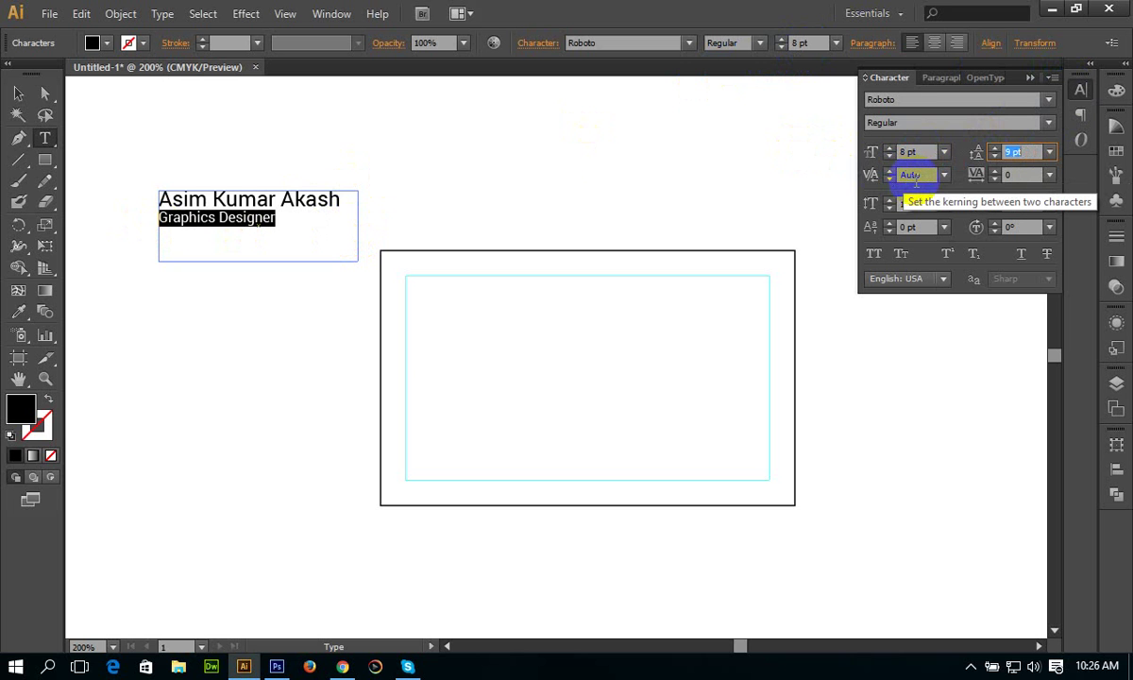
Make the name line Roboto Bold
{"action": "left_click", "coordinate": [278, 199]}
{"action": "left_click_drag", "start_coordinate": [342, 200], "coordinate": [139, 195]}
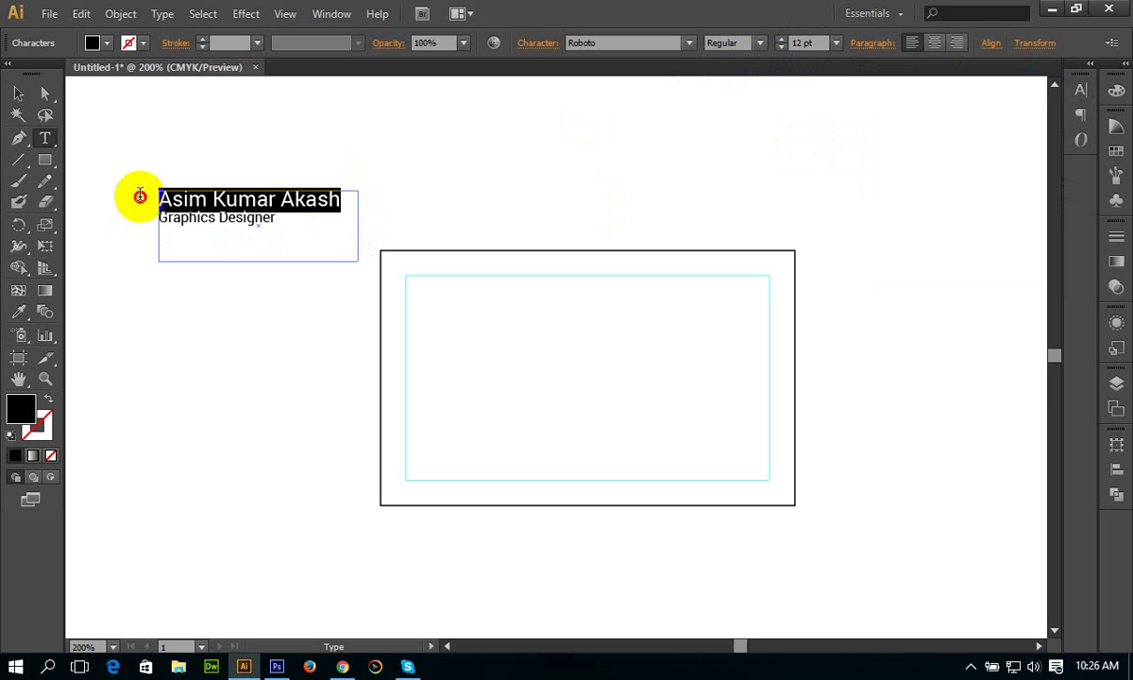
{"action": "left_click", "coordinate": [1081, 92]}
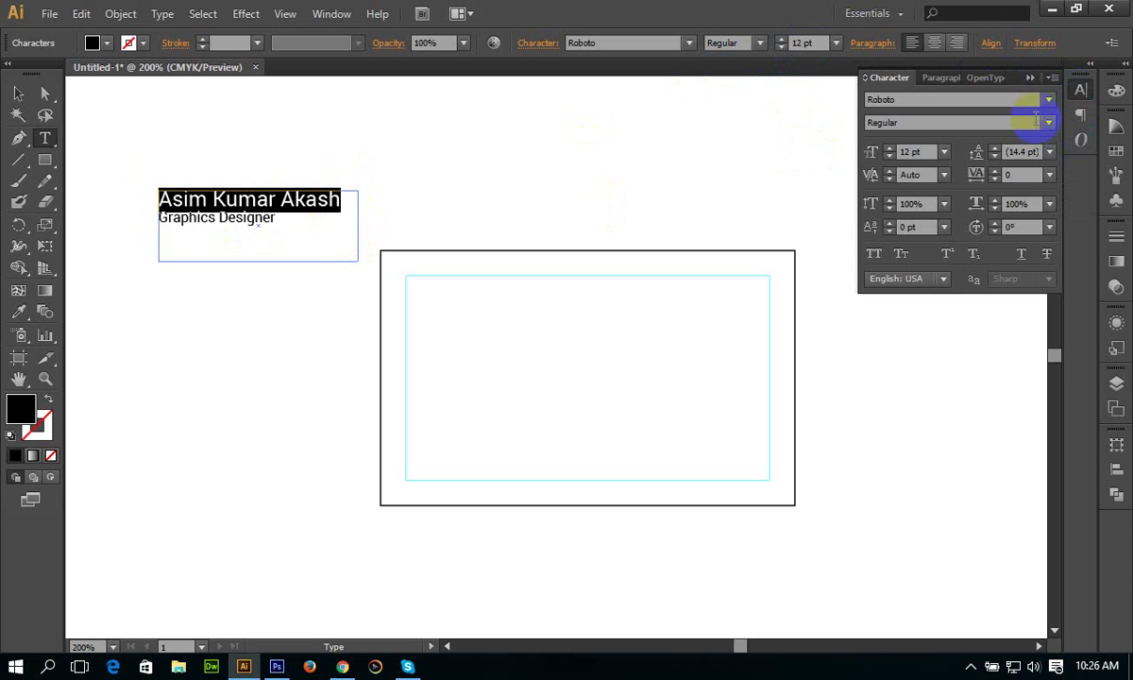
{"action": "left_click", "coordinate": [1039, 123]}
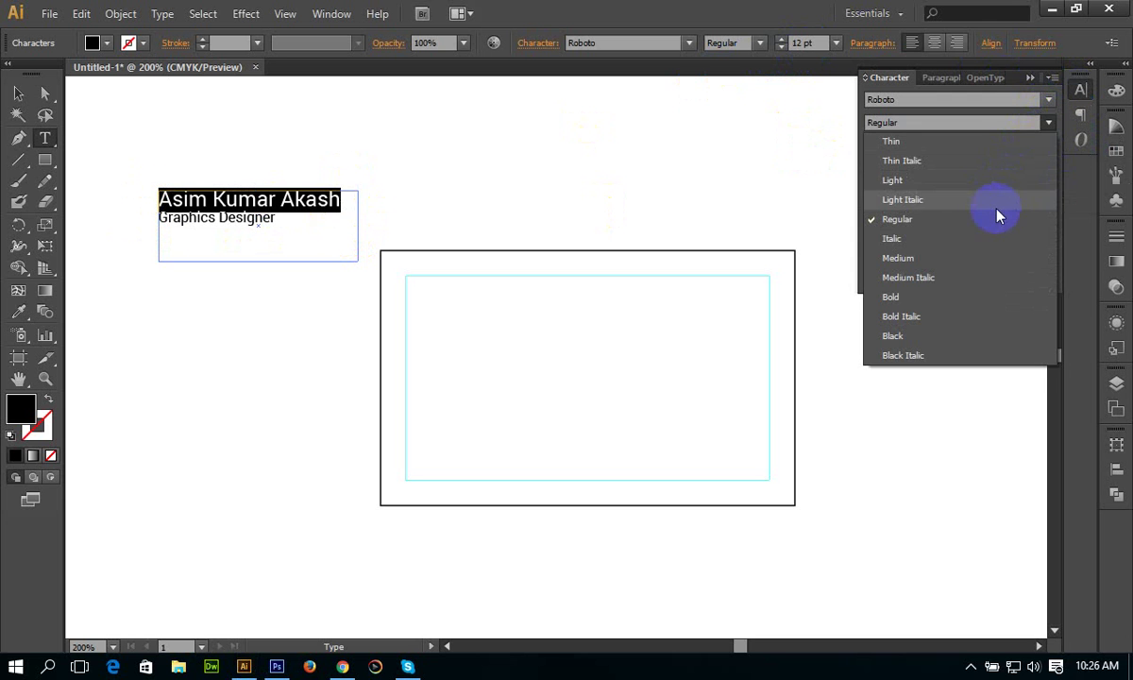
{"action": "left_click", "coordinate": [989, 299]}
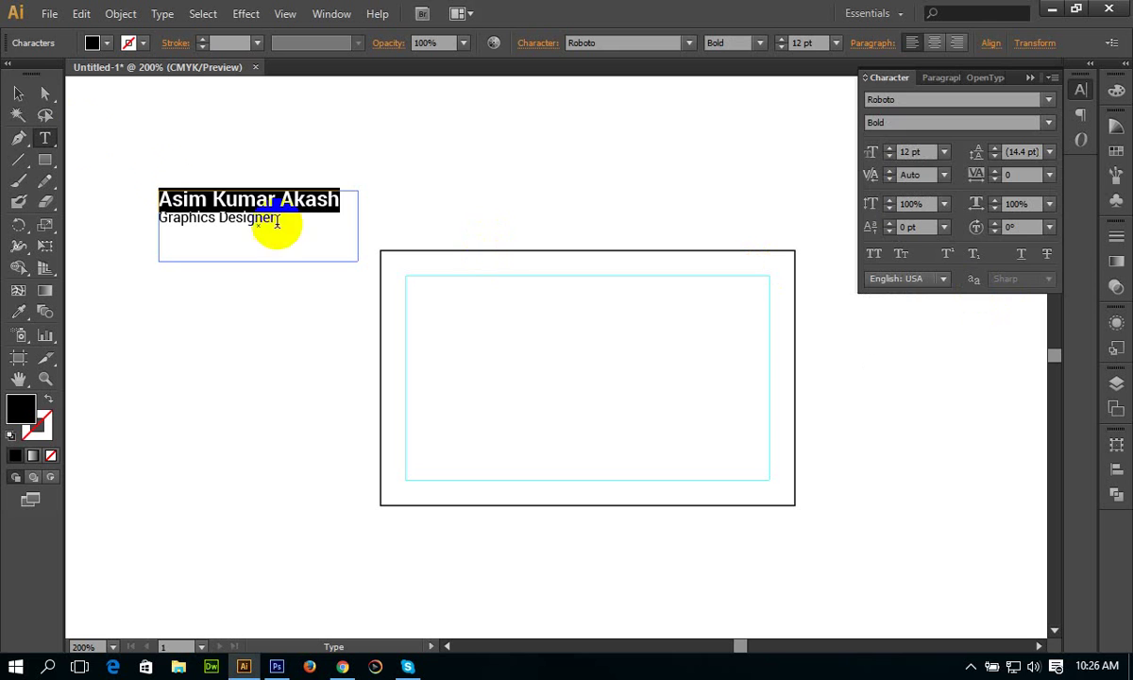
{"action": "left_click", "coordinate": [18, 93]}
Right-align the name and title text block
{"action": "left_click", "coordinate": [19, 94]}
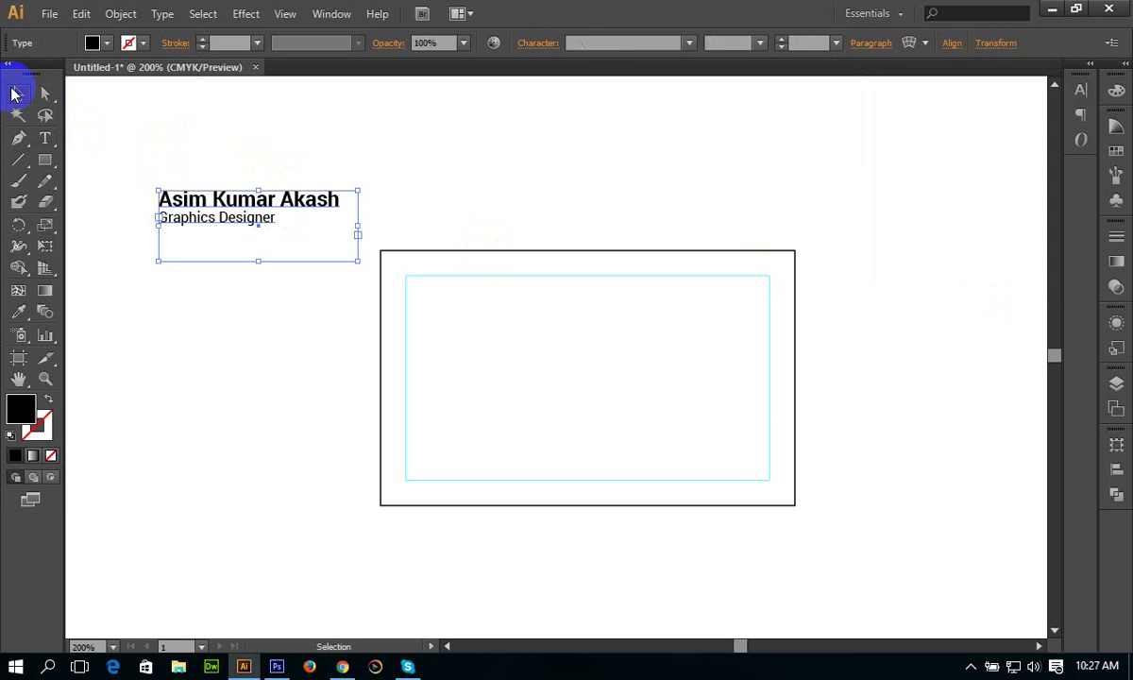
{"action": "left_click", "coordinate": [248, 147]}
{"action": "mouse_move", "coordinate": [324, 207]}
{"action": "left_mouse_down"}
{"action": "mouse_move", "coordinate": [667, 189]}
{"action": "mouse_move", "coordinate": [647, 208]}
{"action": "mouse_move", "coordinate": [763, 208]}
{"action": "left_mouse_up"}
{"action": "left_click", "coordinate": [1080, 114]}
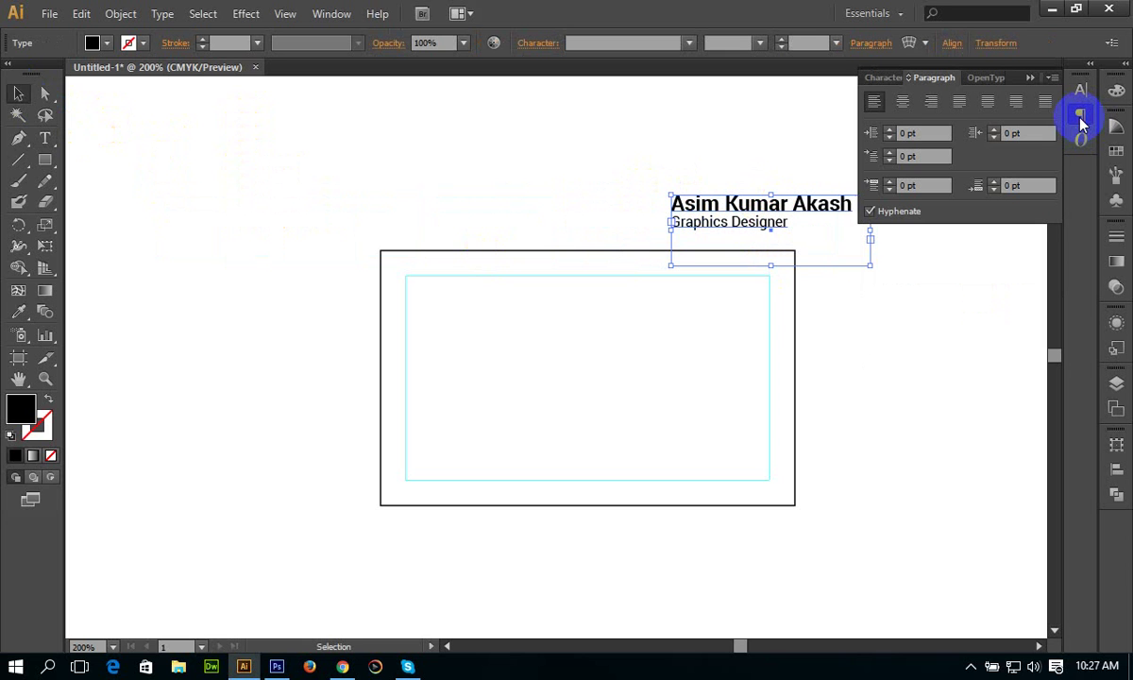
{"action": "left_click", "coordinate": [885, 120]}
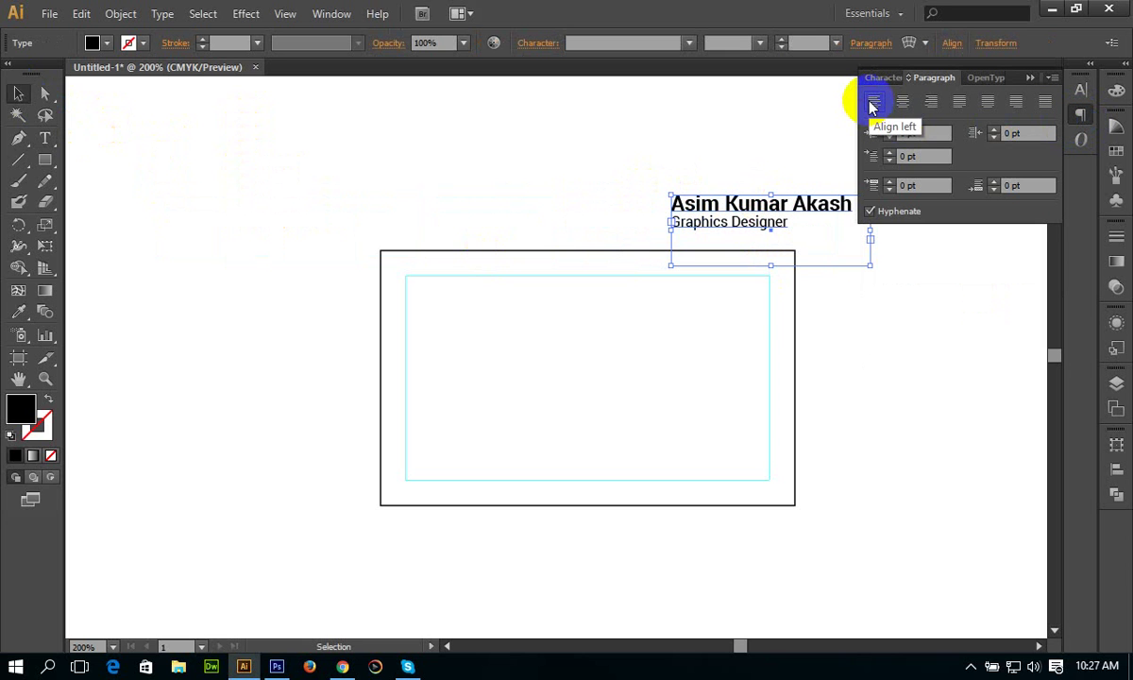
{"action": "left_click", "coordinate": [931, 104]}
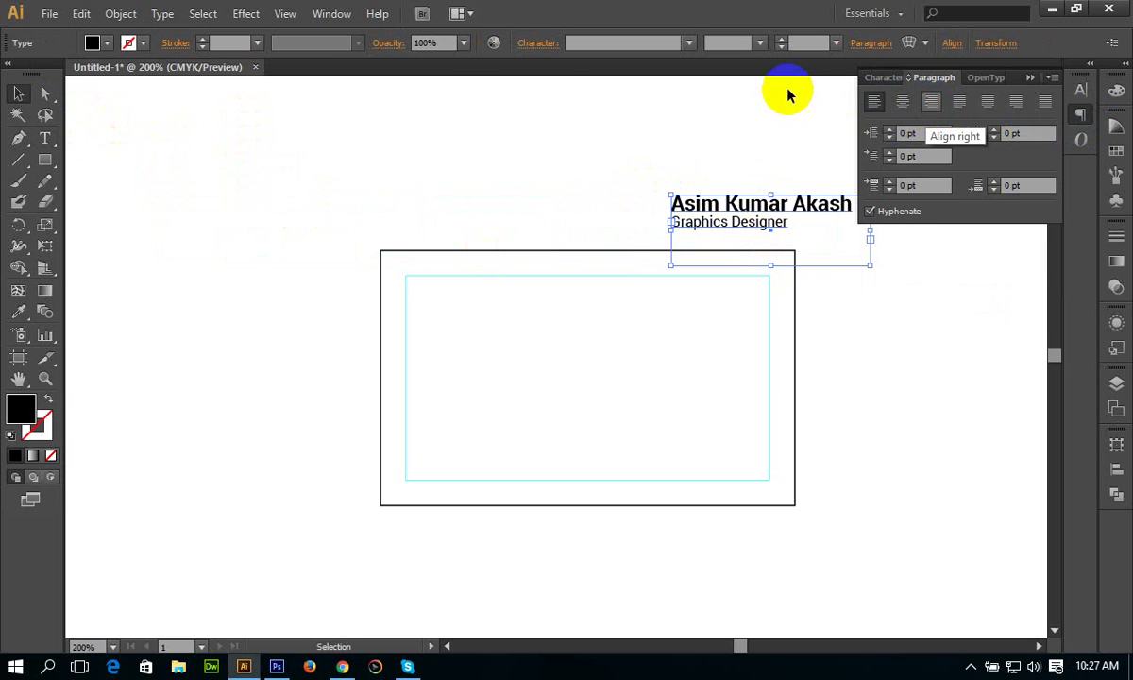
{"action": "left_click", "coordinate": [929, 105]}
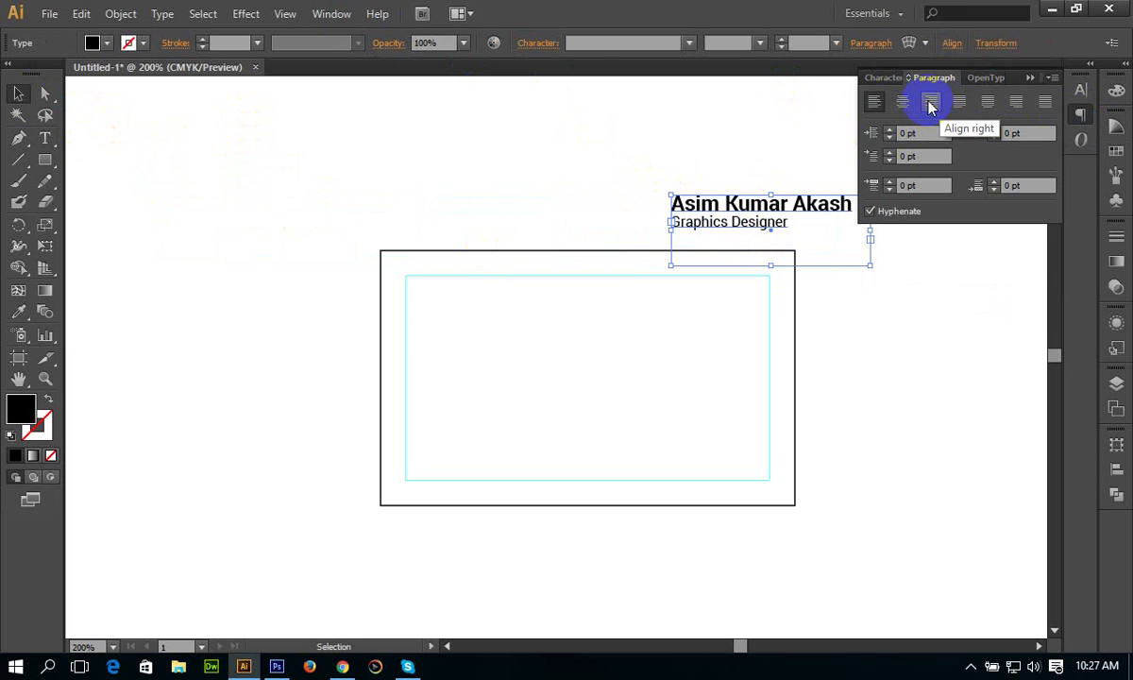
Place the text block in the card's top-right corner, fit its box, and zoom to 300%
{"action": "left_click", "coordinate": [699, 166]}
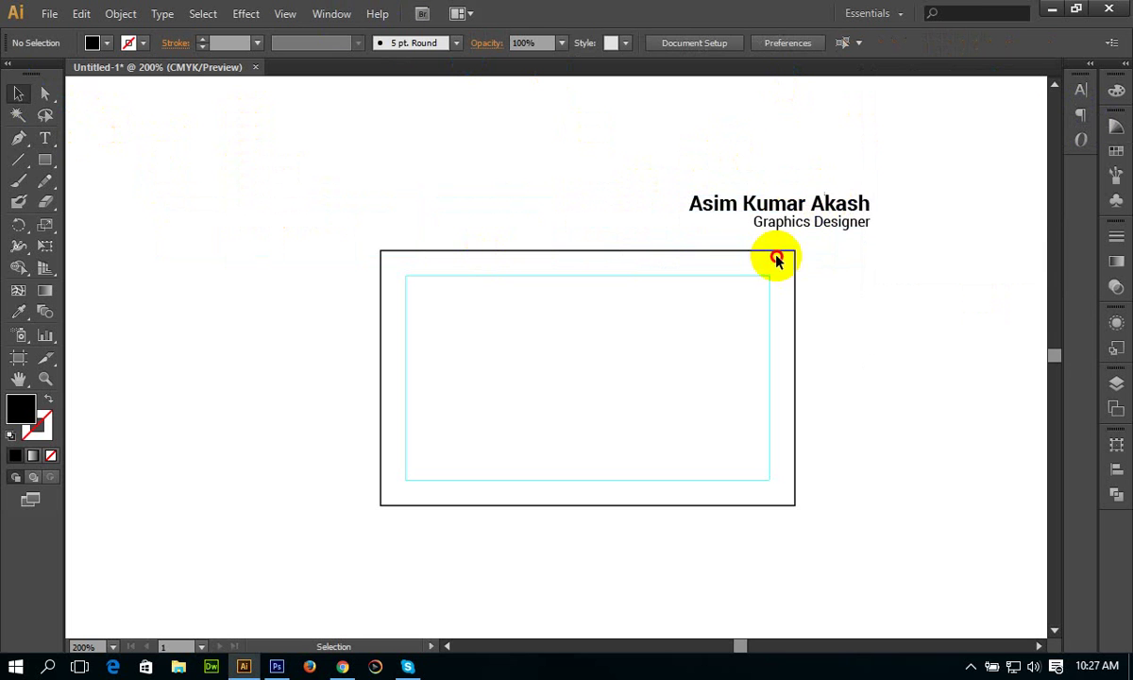
{"action": "left_click_drag", "start_coordinate": [776, 260], "coordinate": [794, 253]}
{"action": "left_click", "coordinate": [876, 217]}
{"action": "mouse_move", "coordinate": [853, 231]}
{"action": "left_mouse_down"}
{"action": "mouse_move", "coordinate": [744, 299]}
{"action": "mouse_move", "coordinate": [752, 288]}
{"action": "left_mouse_up"}
{"action": "left_click", "coordinate": [909, 278]}
{"action": "left_click", "coordinate": [665, 329]}
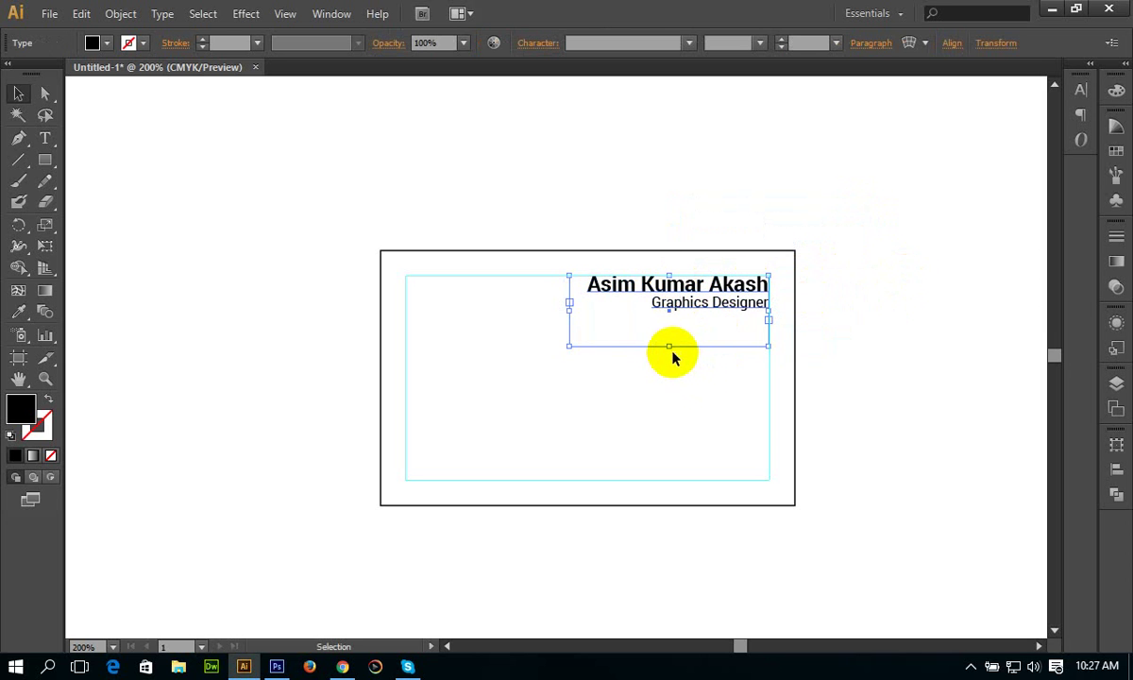
{"action": "left_click_drag", "start_coordinate": [669, 347], "coordinate": [678, 312]}
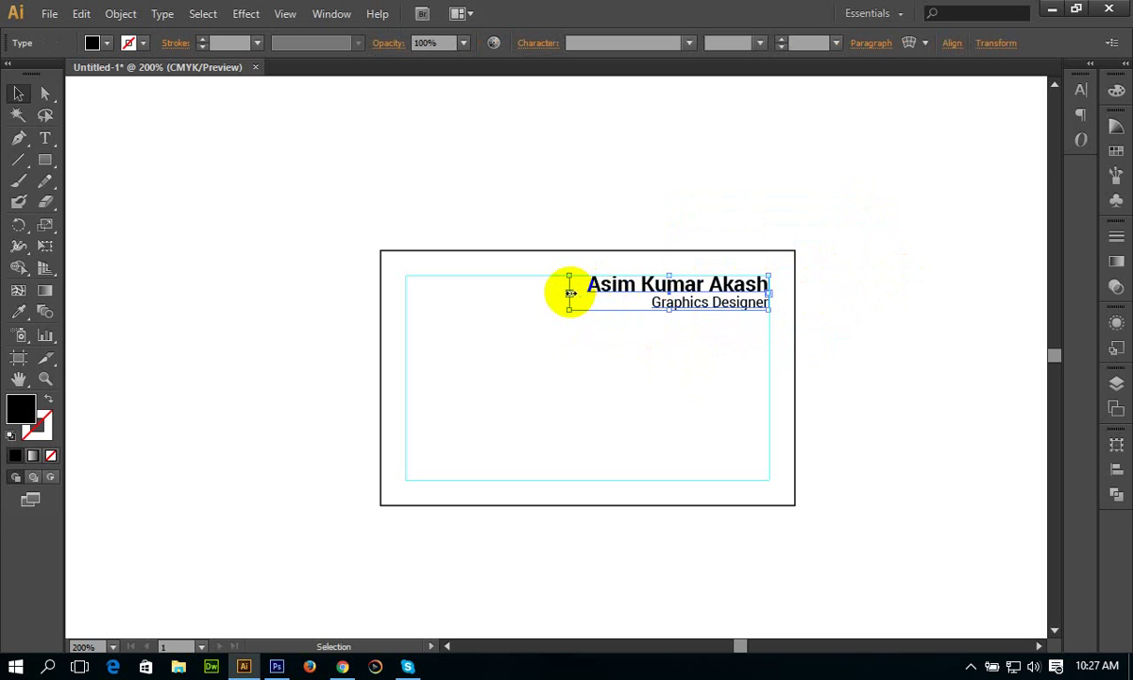
{"action": "left_click_drag", "start_coordinate": [573, 292], "coordinate": [587, 291]}
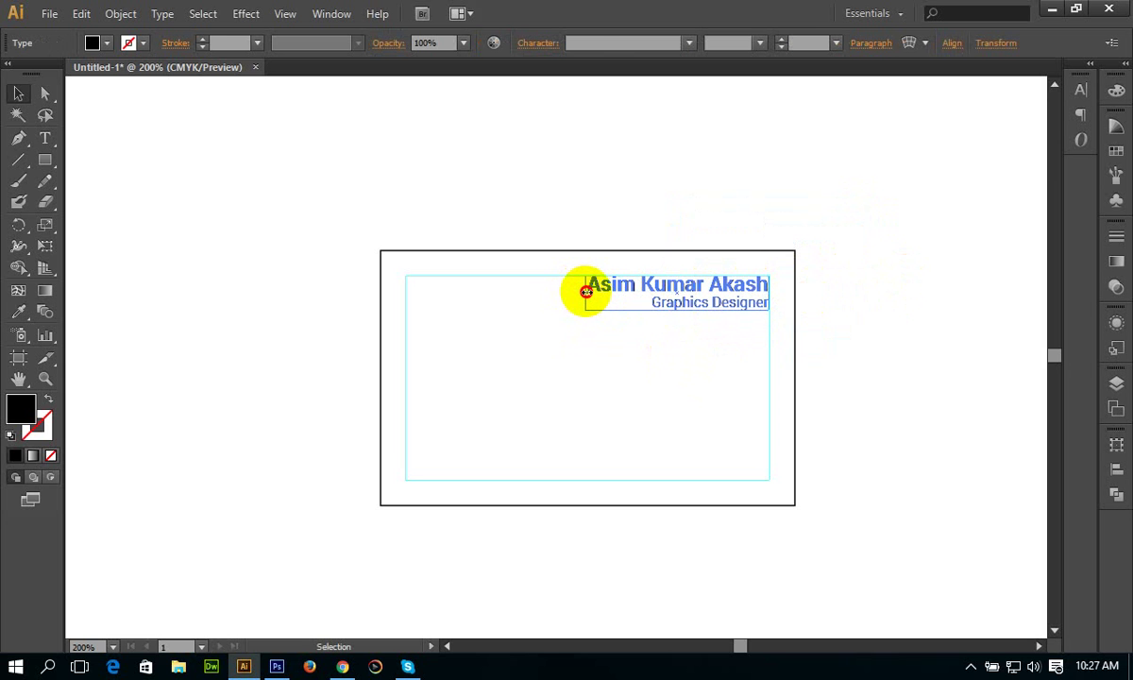
{"action": "left_click", "coordinate": [904, 332]}
{"action": "key", "text": "ctrl+plus"}
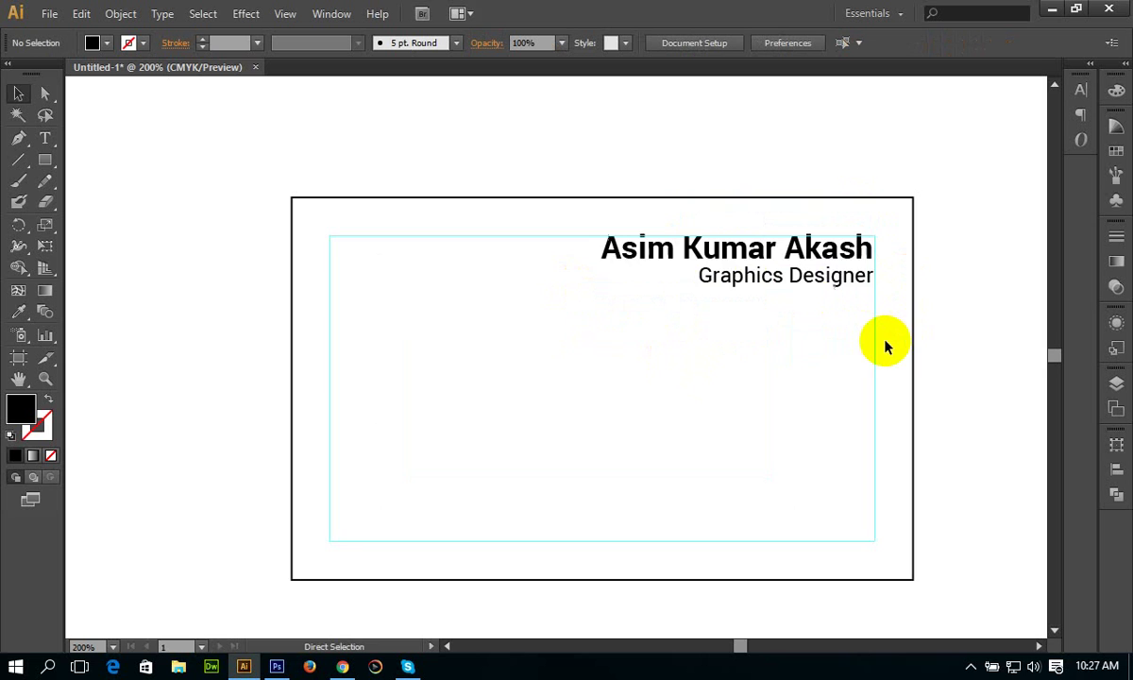
{"action": "key", "text": "ctrl+plus"}
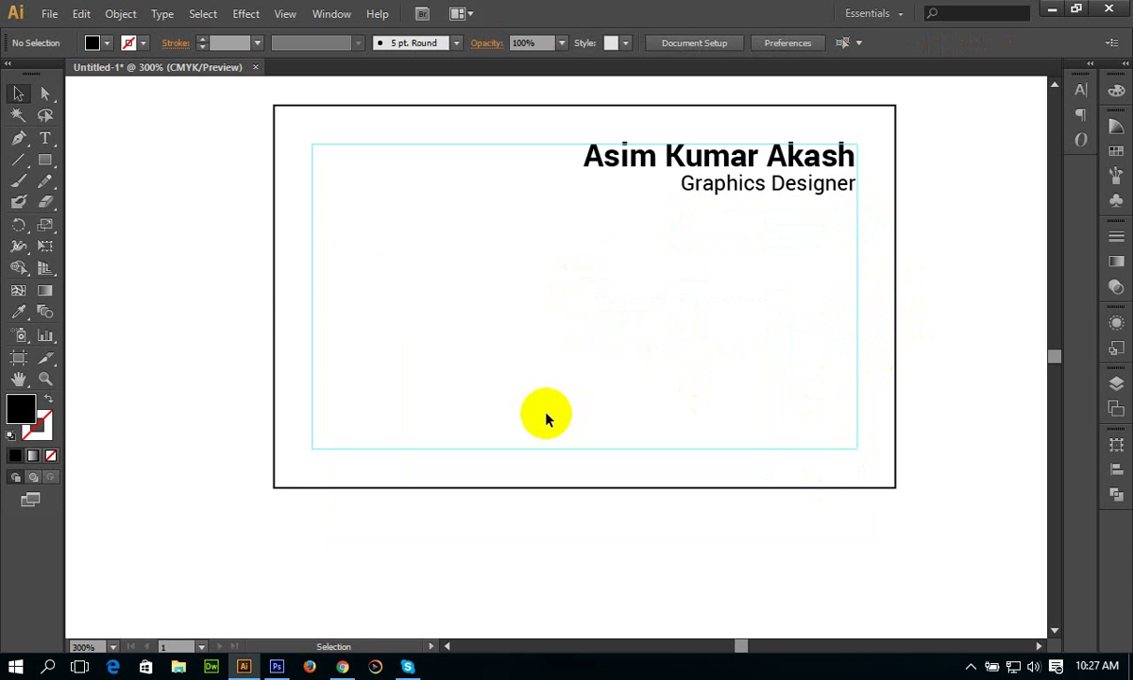
{"action": "left_click", "coordinate": [45, 138]}
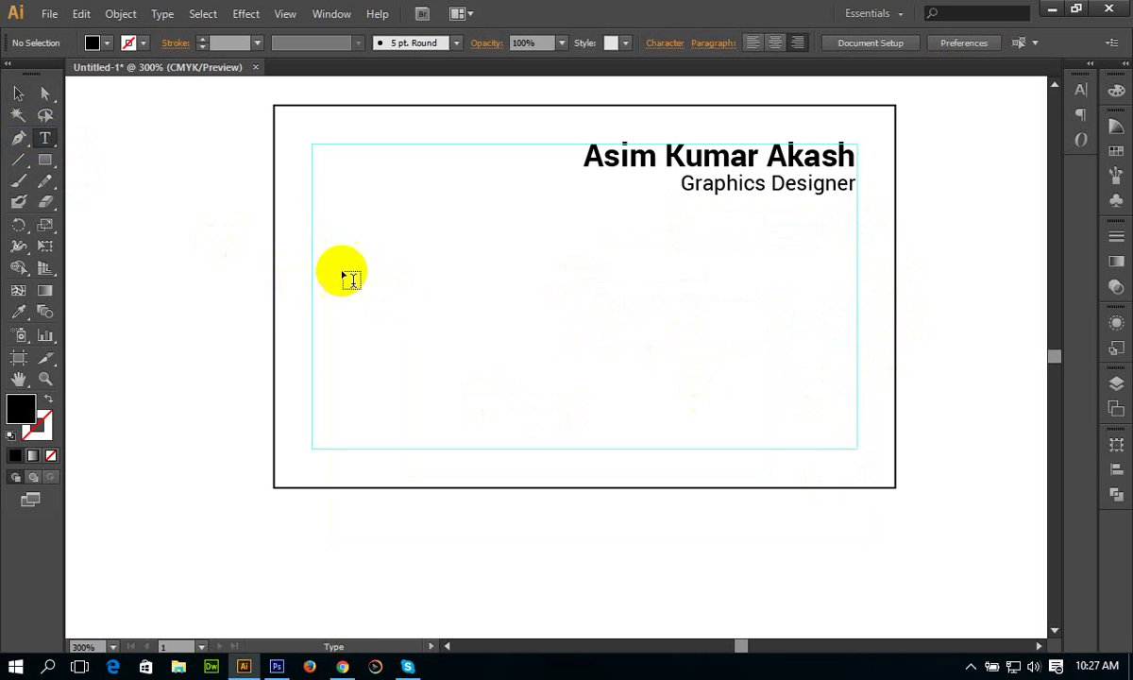
Draw an address text area and type the heading 'Office Address'
{"action": "left_click_drag", "start_coordinate": [345, 260], "coordinate": [615, 404]}
{"action": "type", "text": "A"}
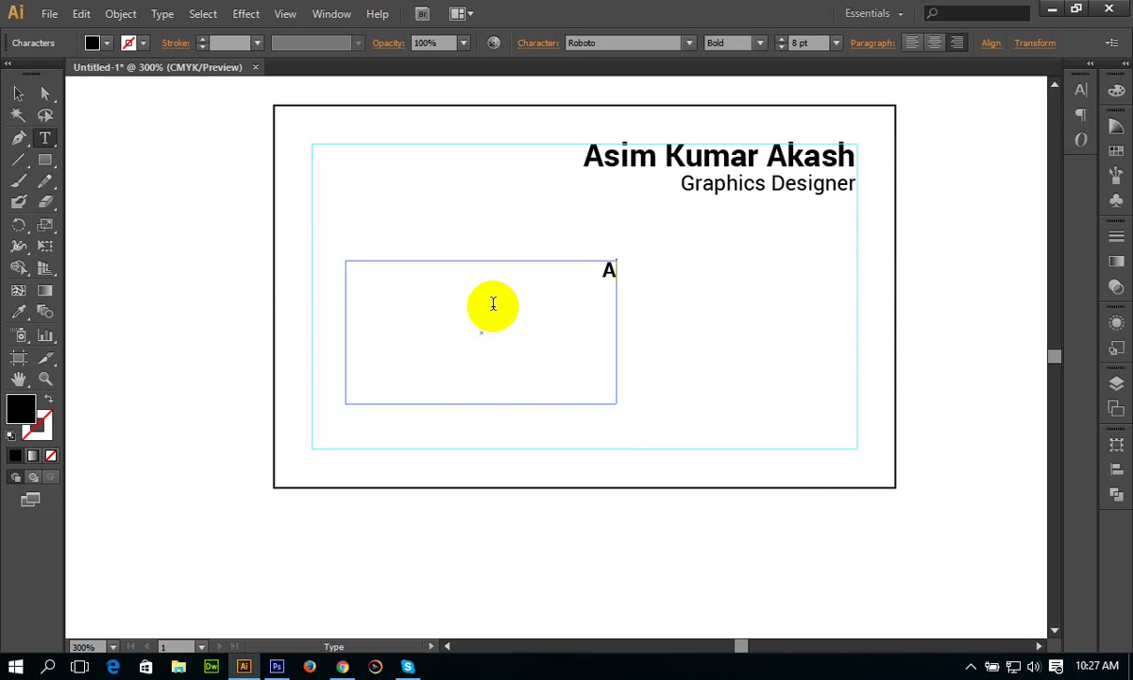
{"action": "type", "text": "ddress"}
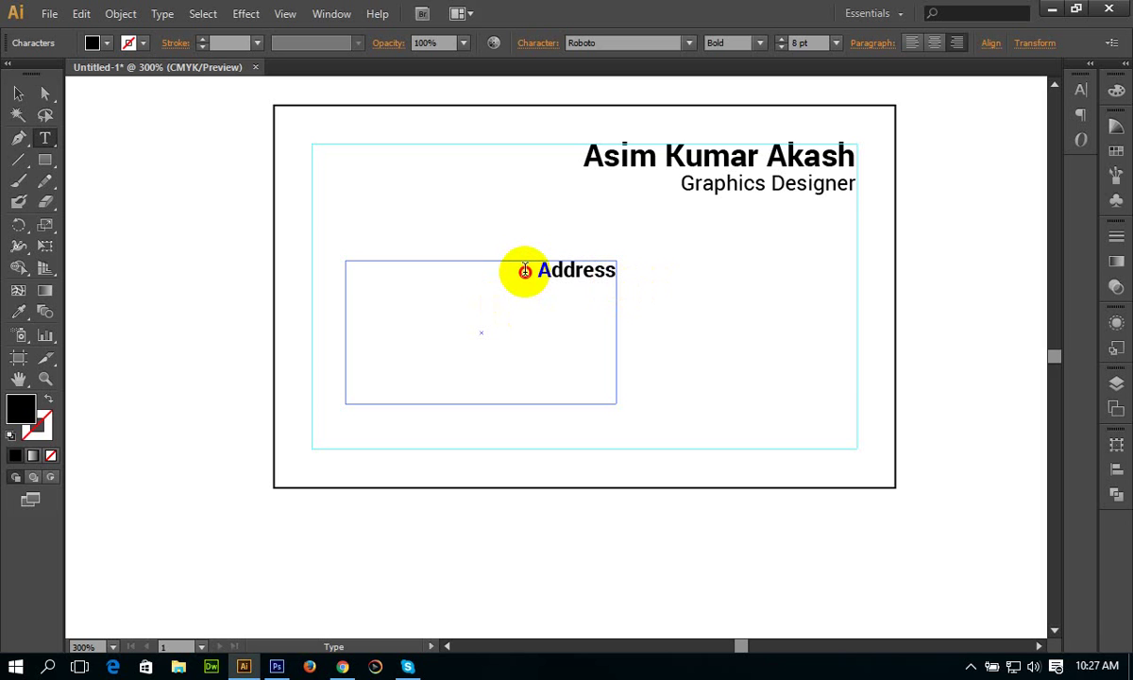
{"action": "left_click_drag", "start_coordinate": [526, 269], "coordinate": [540, 271]}
{"action": "type", "text": "Off"}
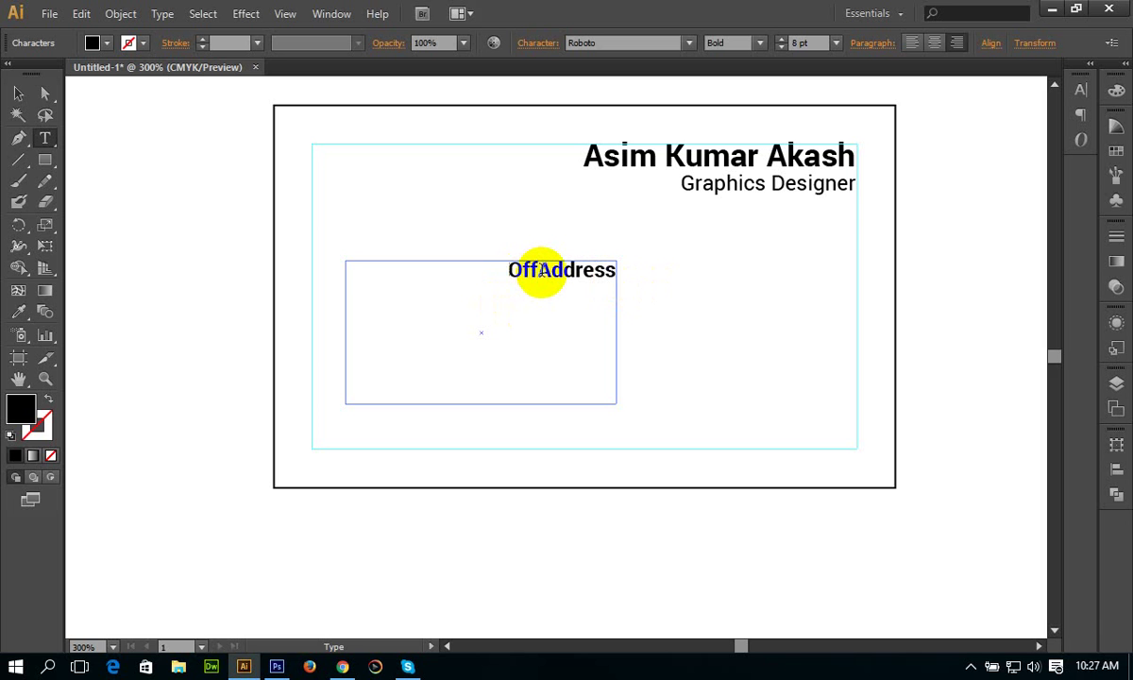
{"action": "type", "text": "ice"}
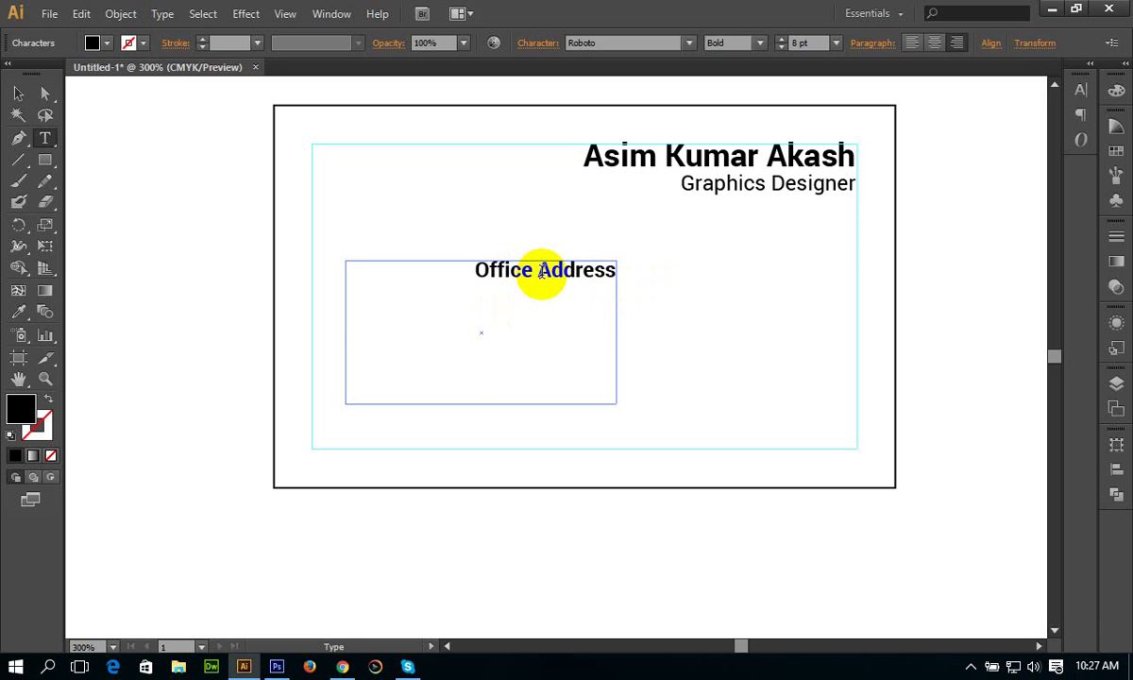
{"action": "key", "text": "Escape"}
{"action": "left_click", "coordinate": [539, 271]}
{"action": "type", "text": "Ka"}
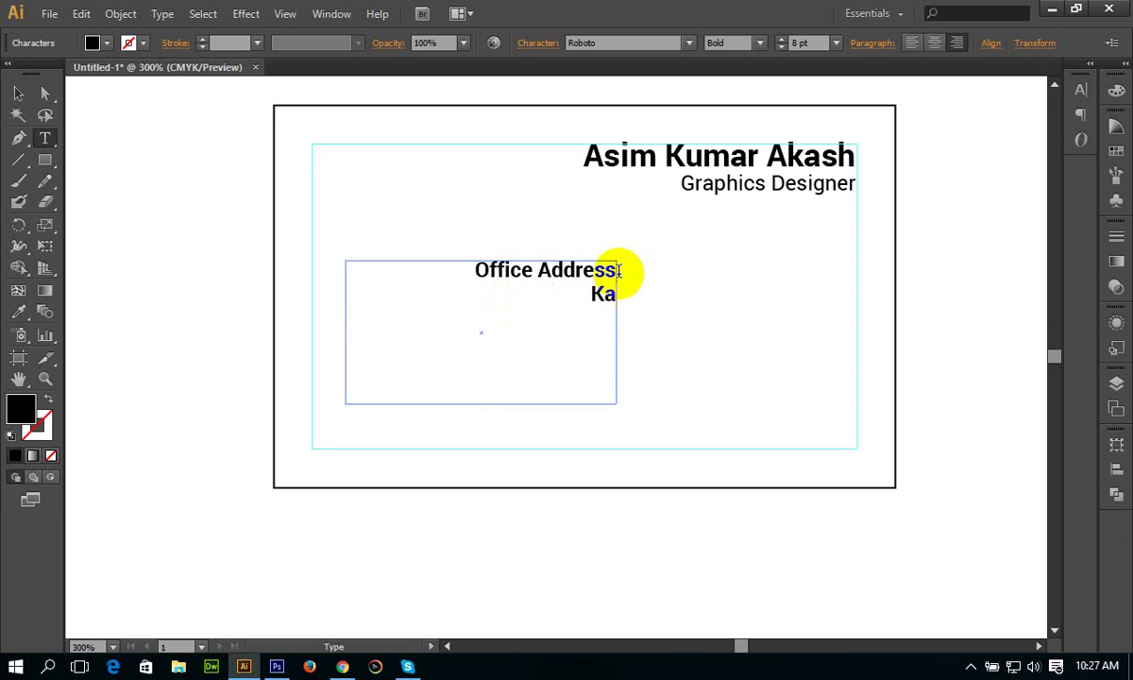
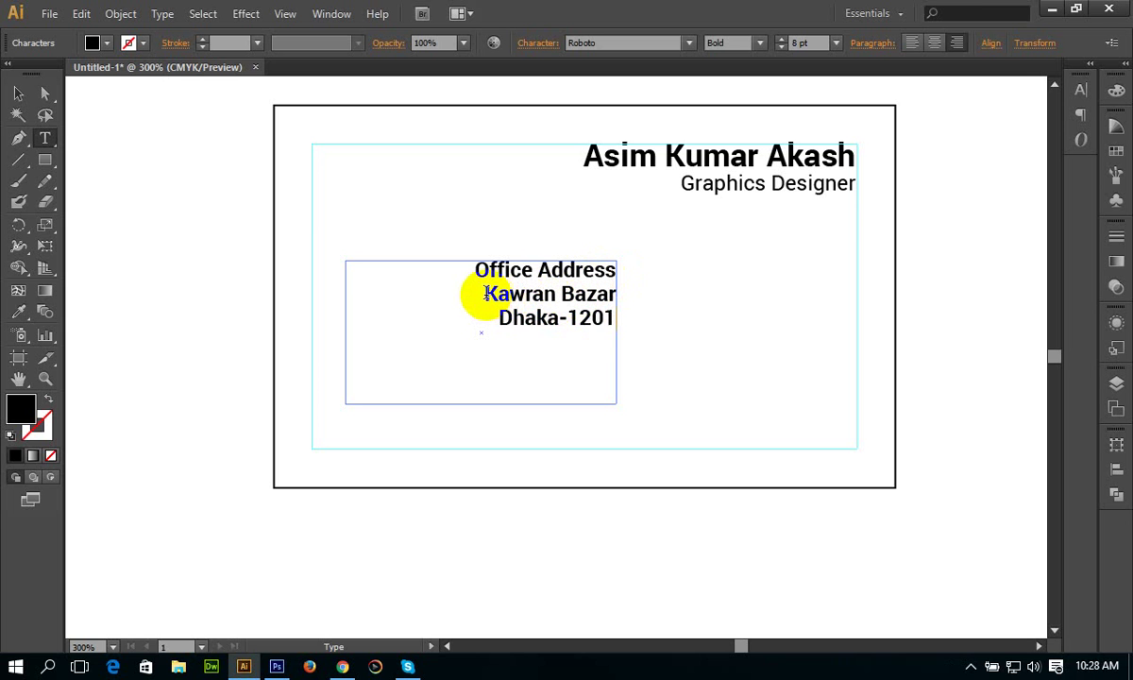
Insert the building name and floor line between the heading and the area line
{"action": "left_click", "coordinate": [485, 294]}
{"action": "key", "text": "Return"}
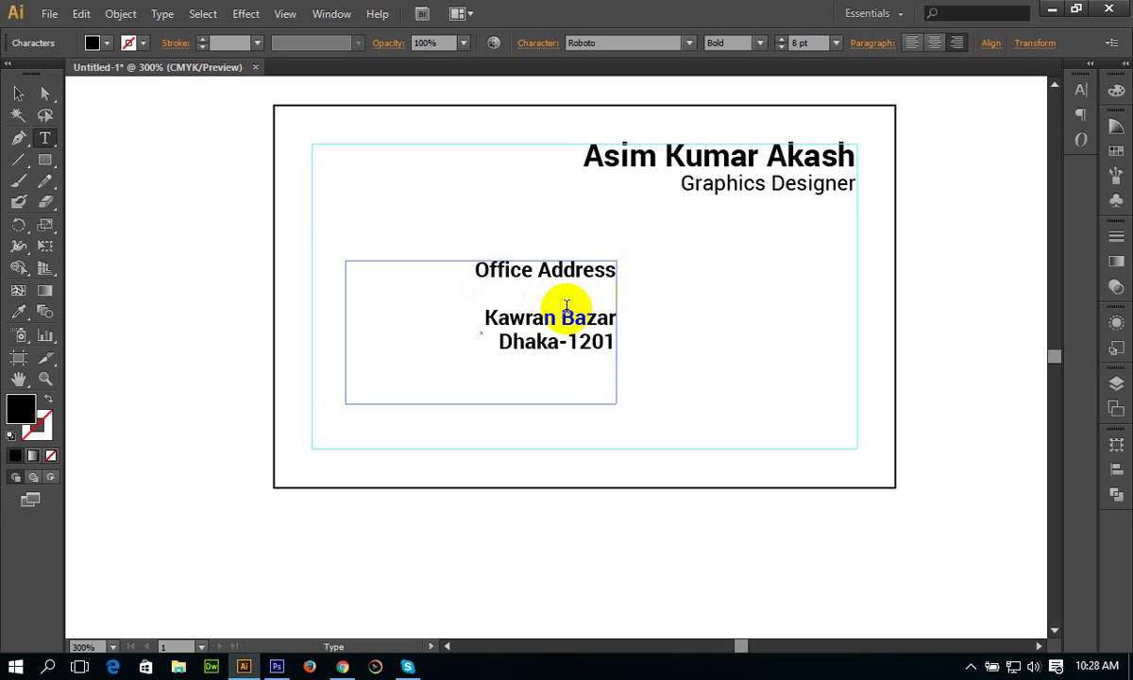
{"action": "left_click", "coordinate": [531, 291]}
{"action": "key", "text": "BackSpace"}
{"action": "key", "text": "BackSpace"}
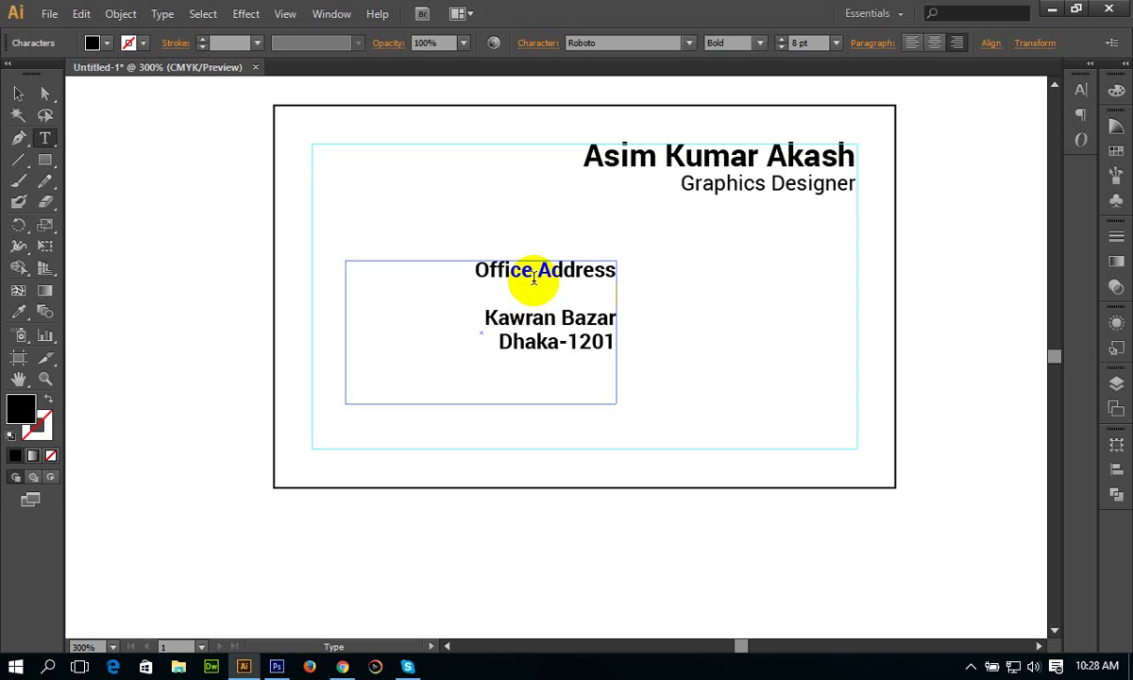
{"action": "double_click", "coordinate": [592, 310]}
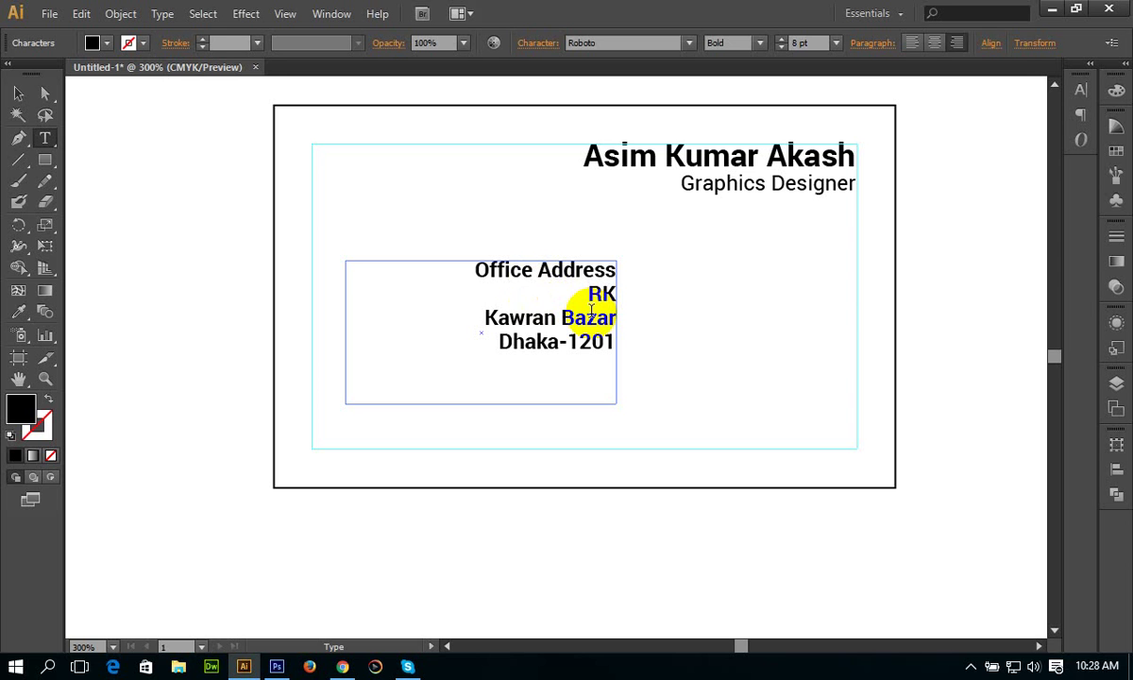
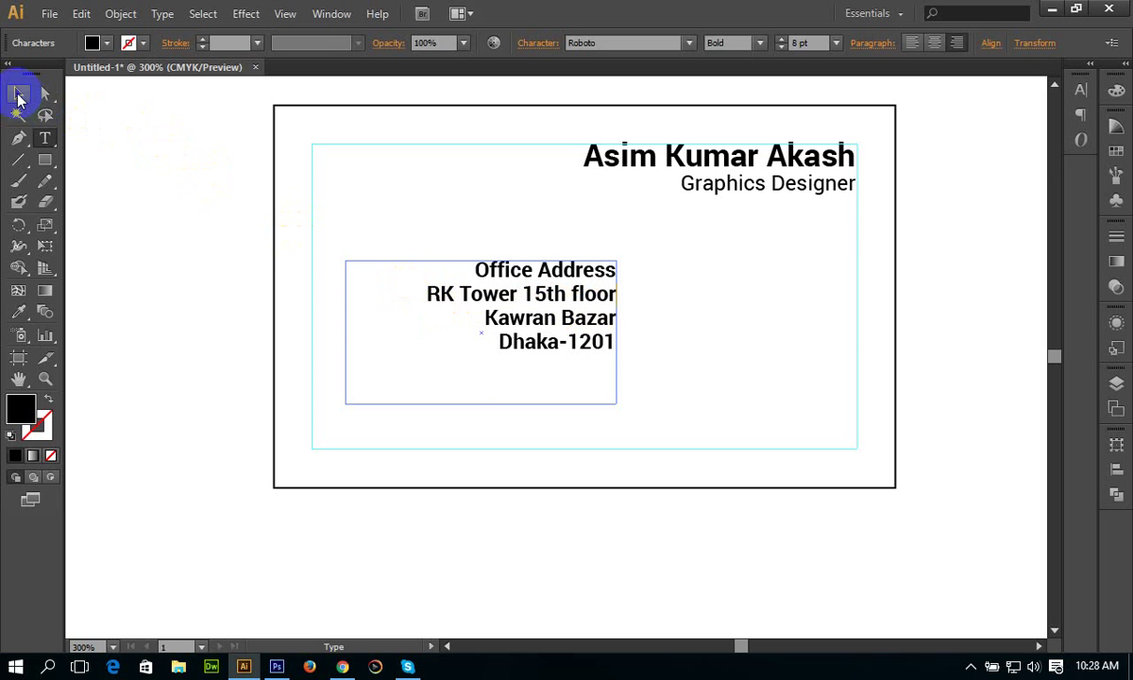
Left-align the address block
{"action": "left_click", "coordinate": [18, 93]}
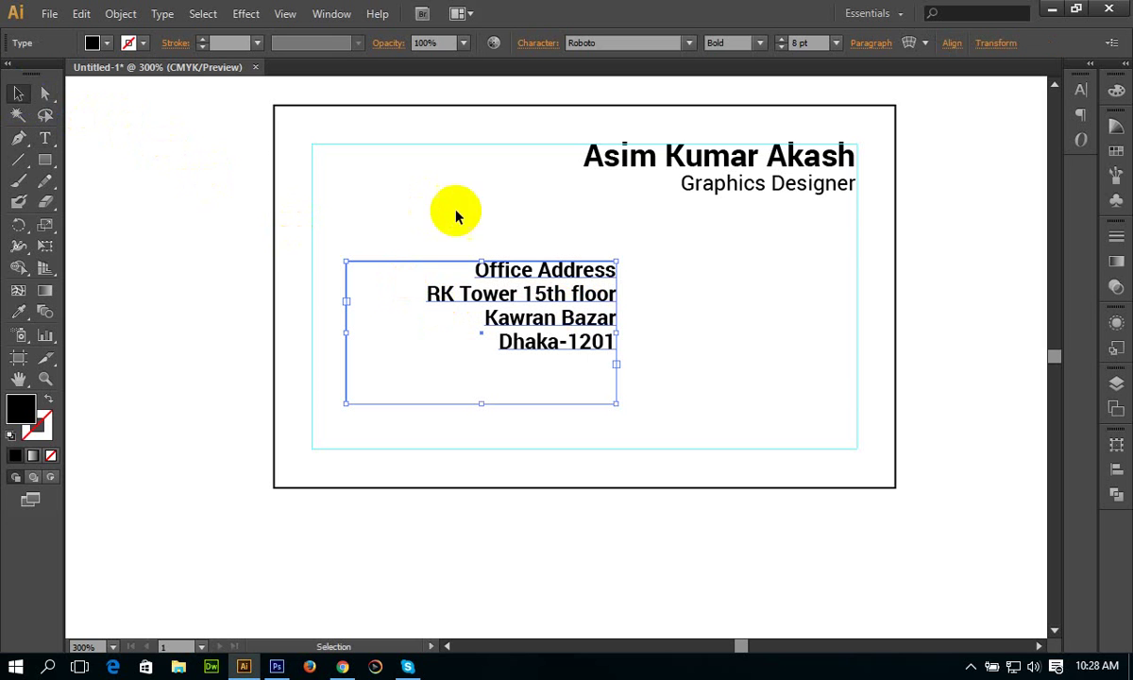
{"action": "left_click", "coordinate": [1083, 117]}
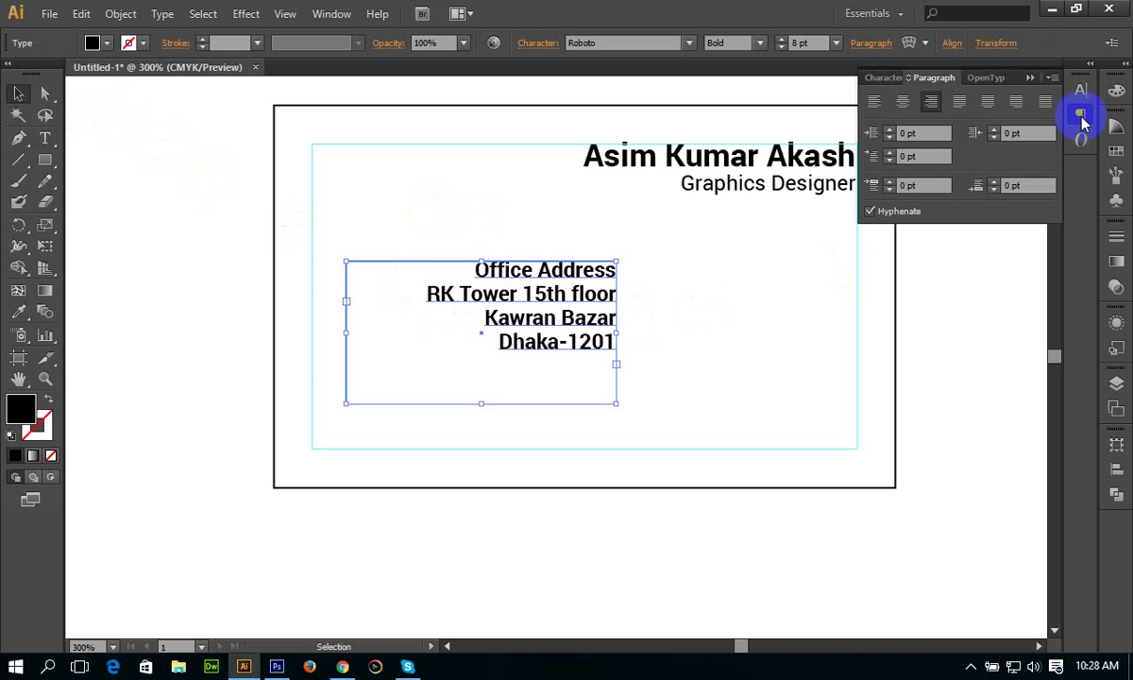
{"action": "left_click", "coordinate": [876, 101]}
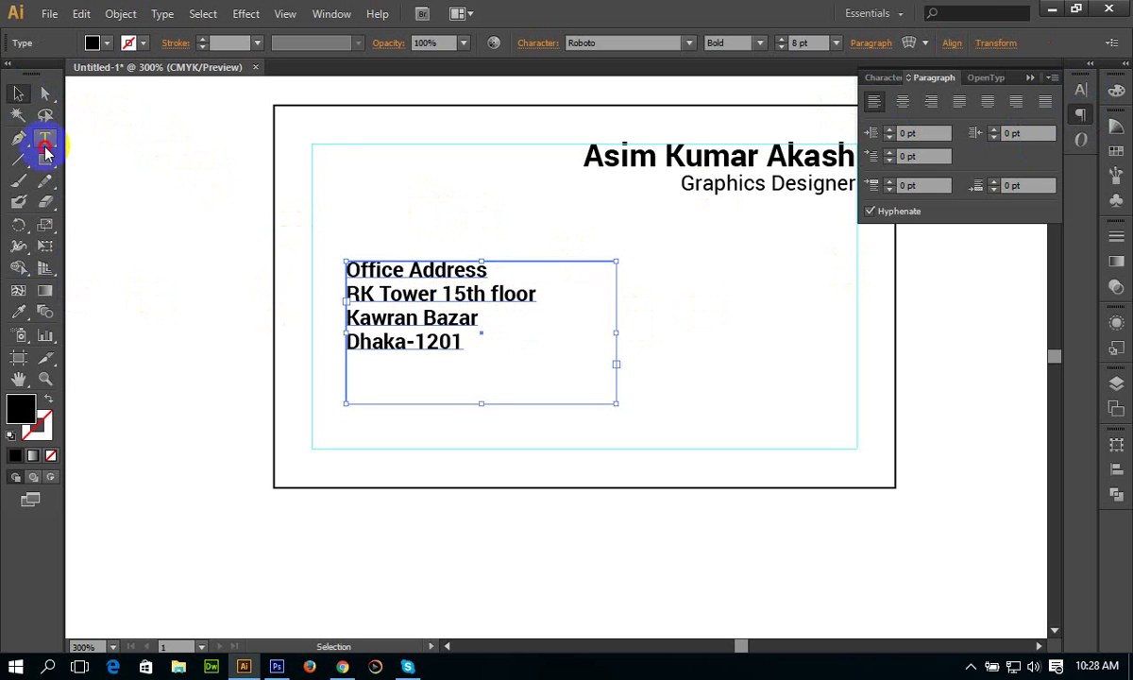
Set the three address lines below the heading to Regular weight
{"action": "left_click", "coordinate": [45, 138]}
{"action": "left_click", "coordinate": [420, 299]}
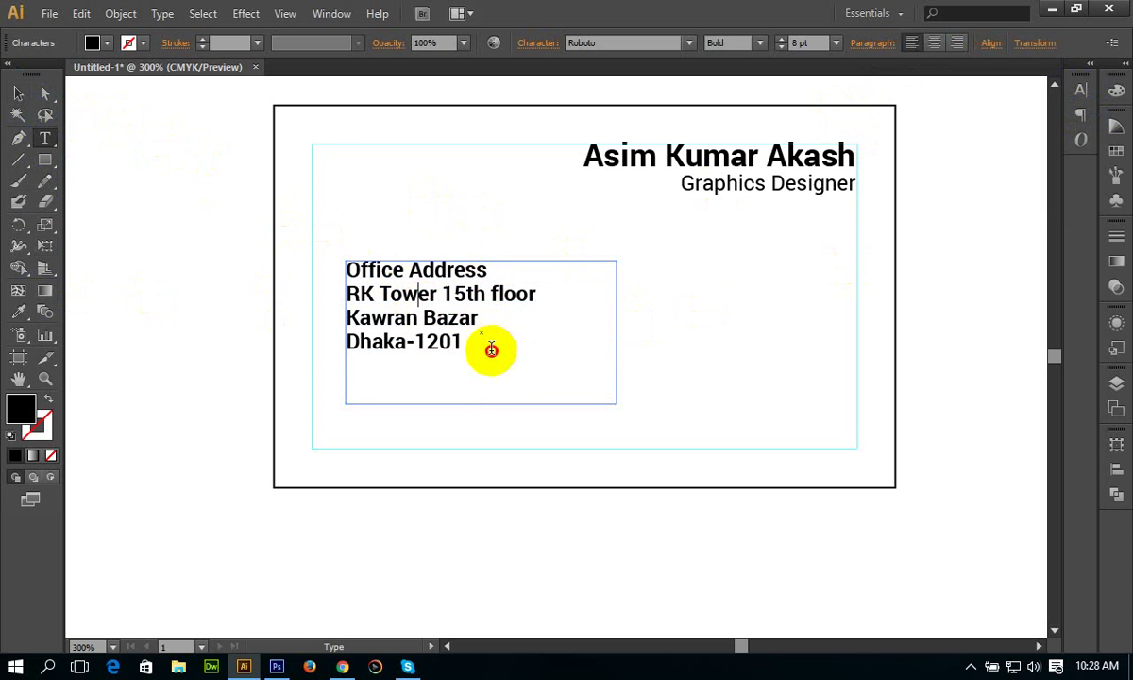
{"action": "left_click_drag", "start_coordinate": [491, 350], "coordinate": [309, 255]}
{"action": "left_click", "coordinate": [435, 288]}
{"action": "left_click_drag", "start_coordinate": [510, 274], "coordinate": [341, 261]}
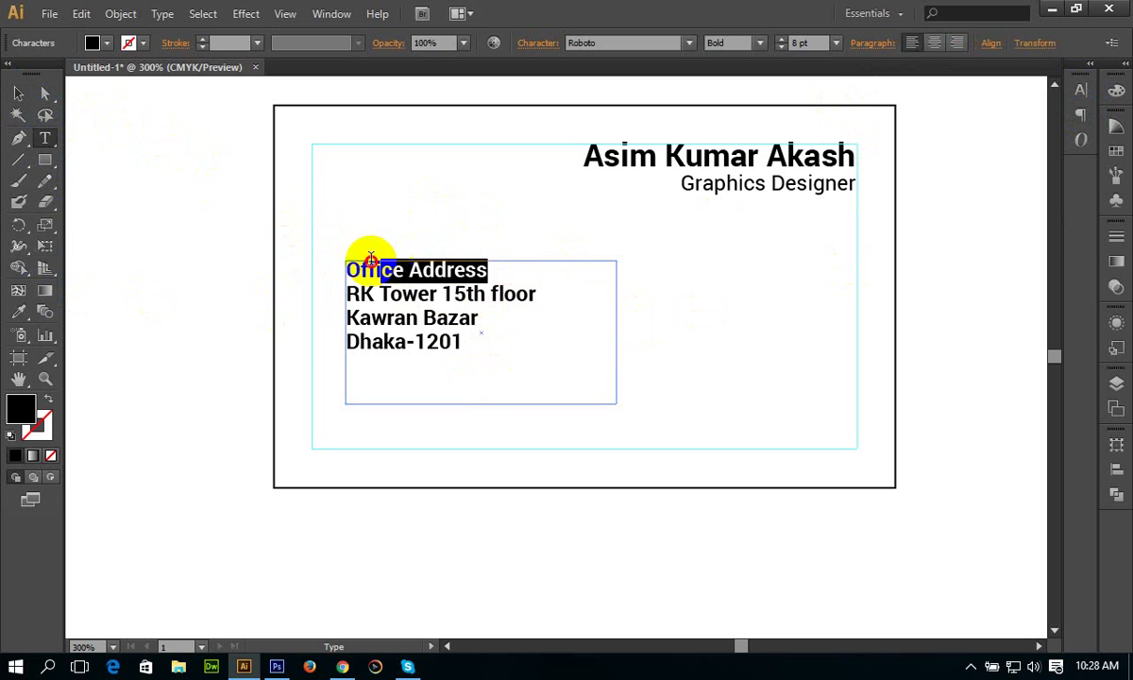
{"action": "left_click", "coordinate": [472, 346]}
{"action": "left_click_drag", "start_coordinate": [474, 346], "coordinate": [340, 292]}
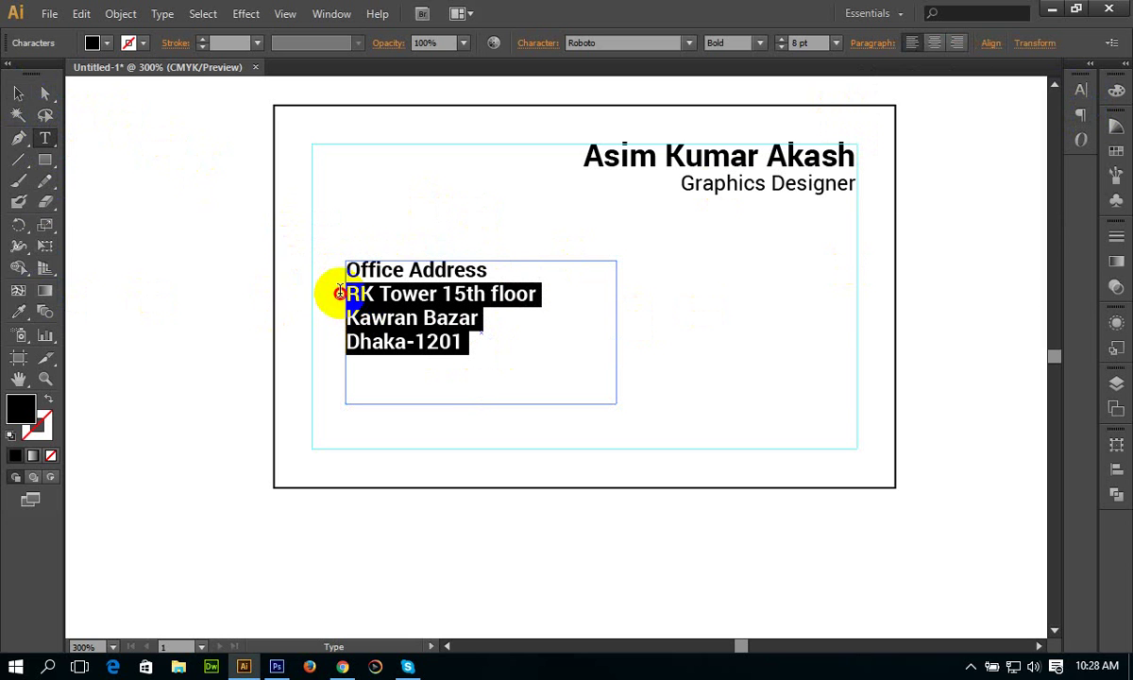
{"action": "left_click", "coordinate": [1082, 91]}
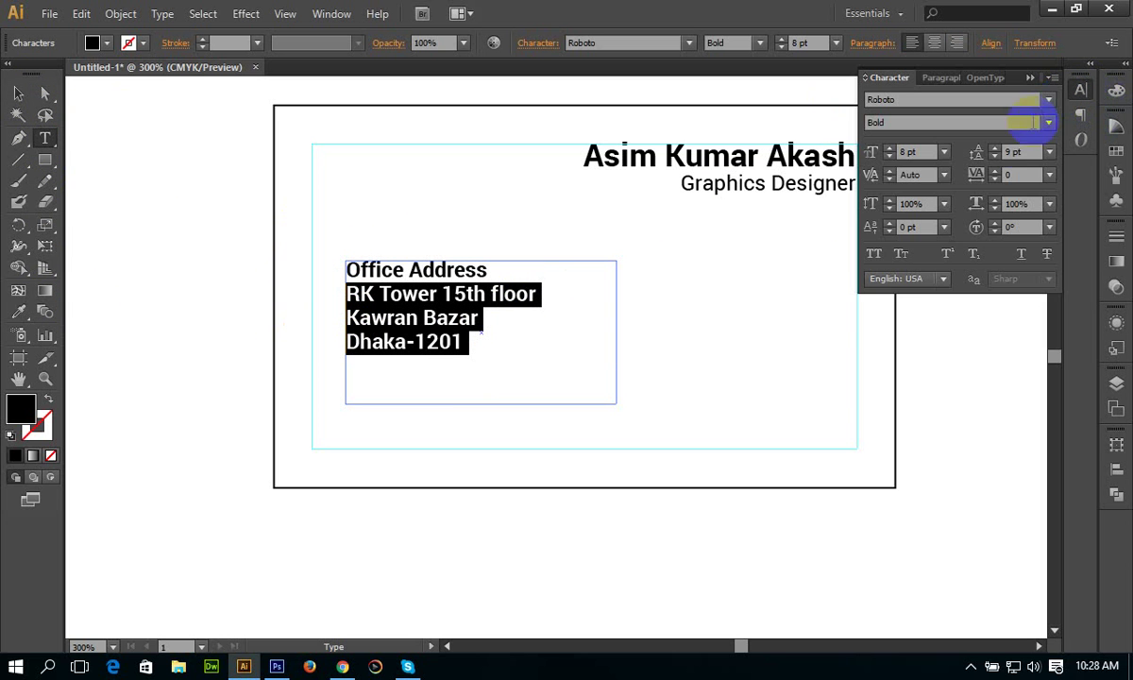
{"action": "left_click", "coordinate": [1049, 123]}
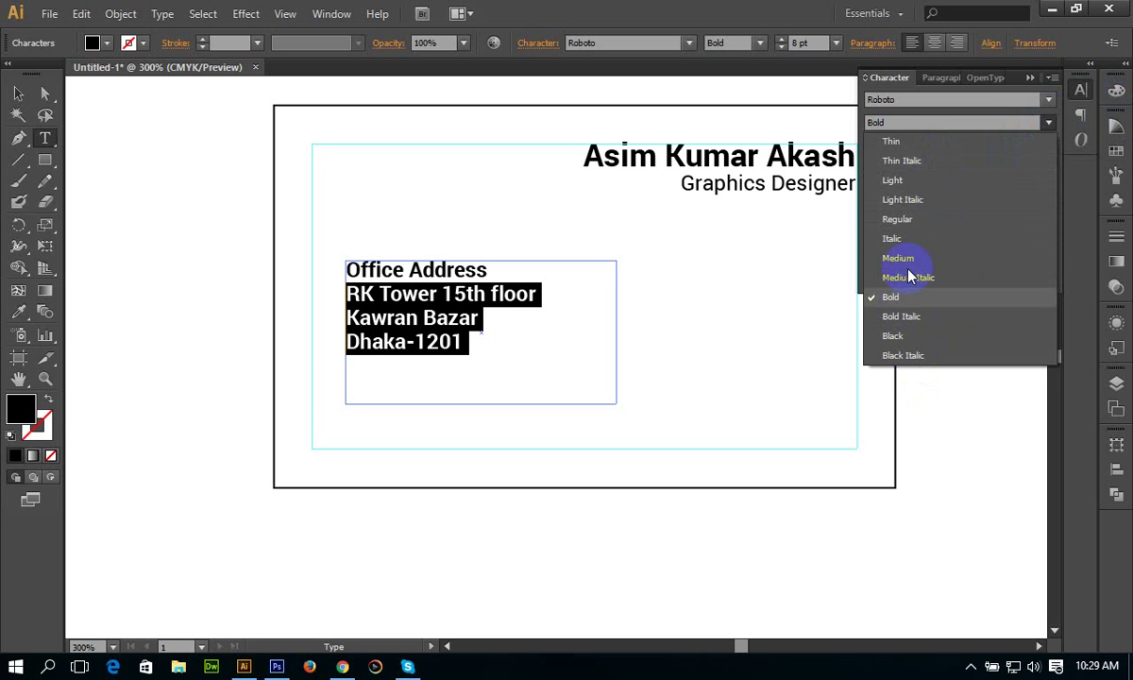
{"action": "left_click", "coordinate": [903, 220]}
{"action": "left_click", "coordinate": [19, 93]}
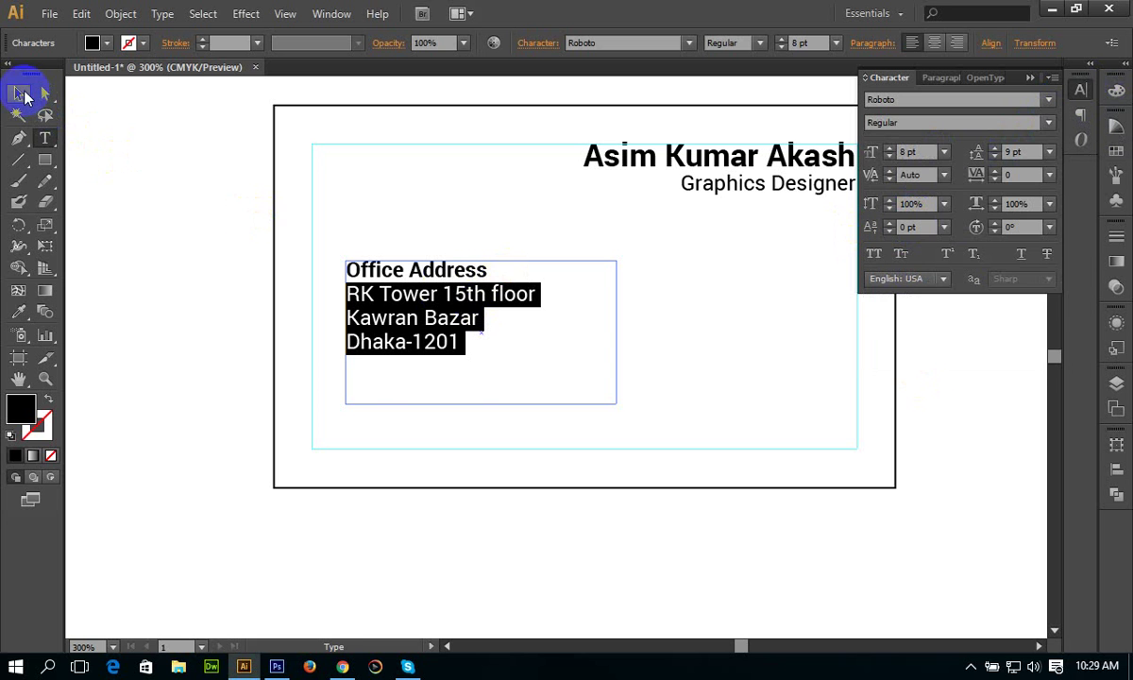
Move the address block to the card's bottom-left and narrow its frame to fit the text
{"action": "mouse_move", "coordinate": [481, 404]}
{"action": "left_mouse_down"}
{"action": "mouse_move", "coordinate": [475, 344]}
{"action": "mouse_move", "coordinate": [425, 413]}
{"action": "left_mouse_up"}
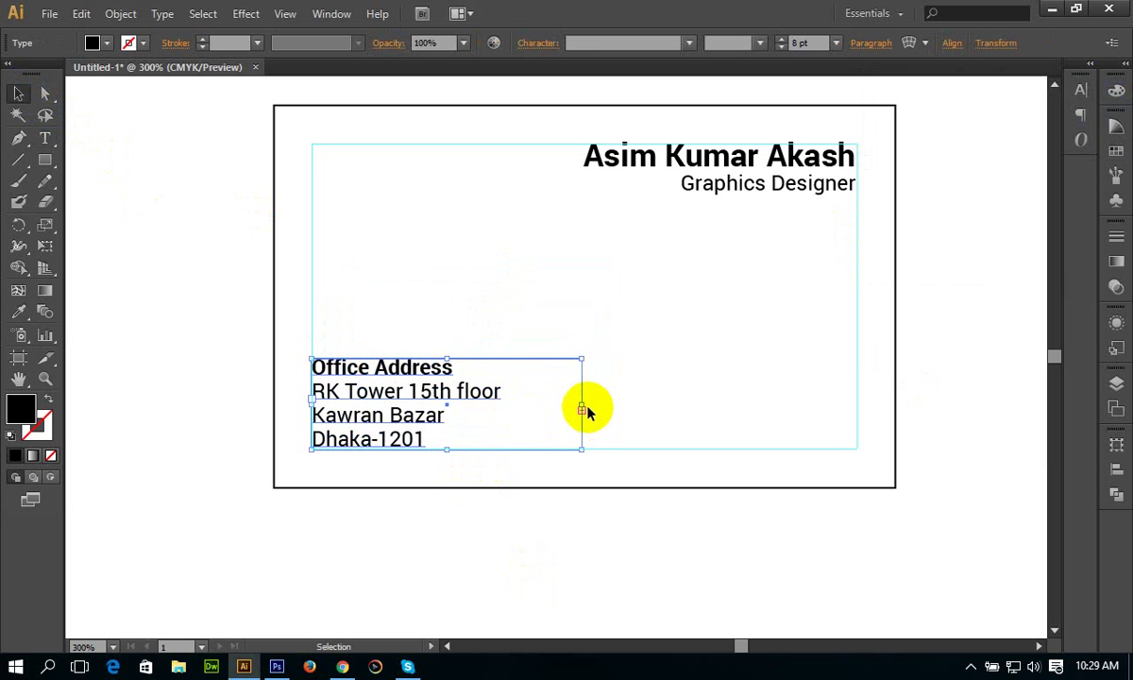
{"action": "left_click_drag", "start_coordinate": [581, 410], "coordinate": [504, 406]}
{"action": "left_click", "coordinate": [530, 512]}
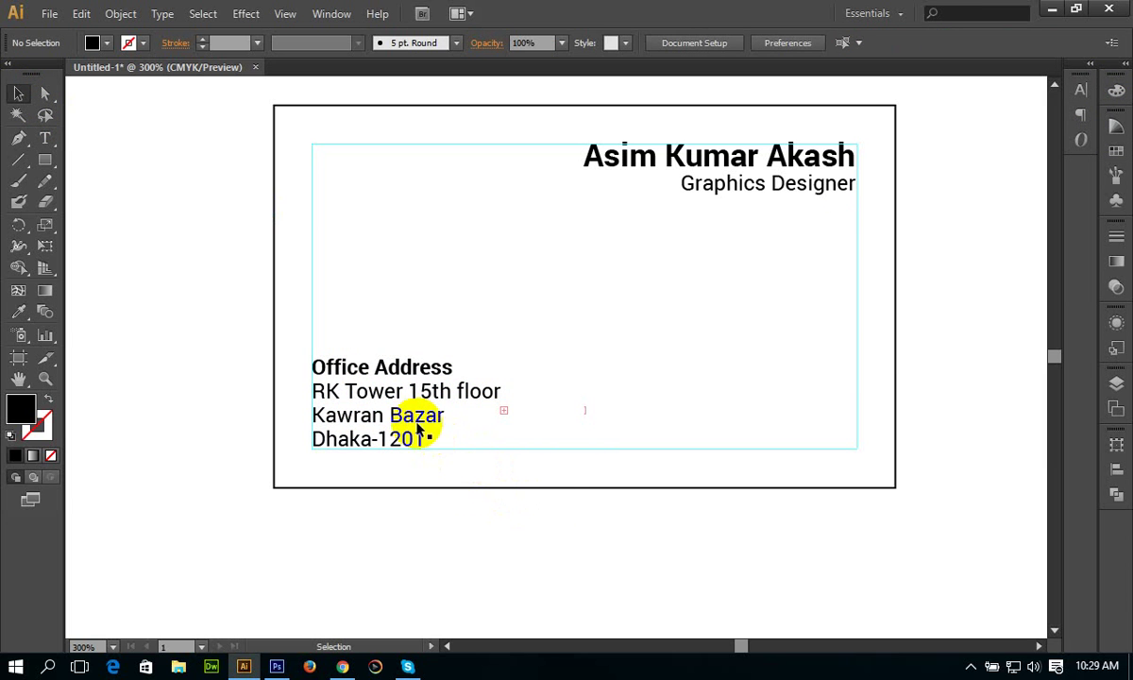
Copy the address block to the card's bottom-right and right-align the copy
{"action": "left_click_drag", "start_coordinate": [416, 415], "coordinate": [763, 428]}
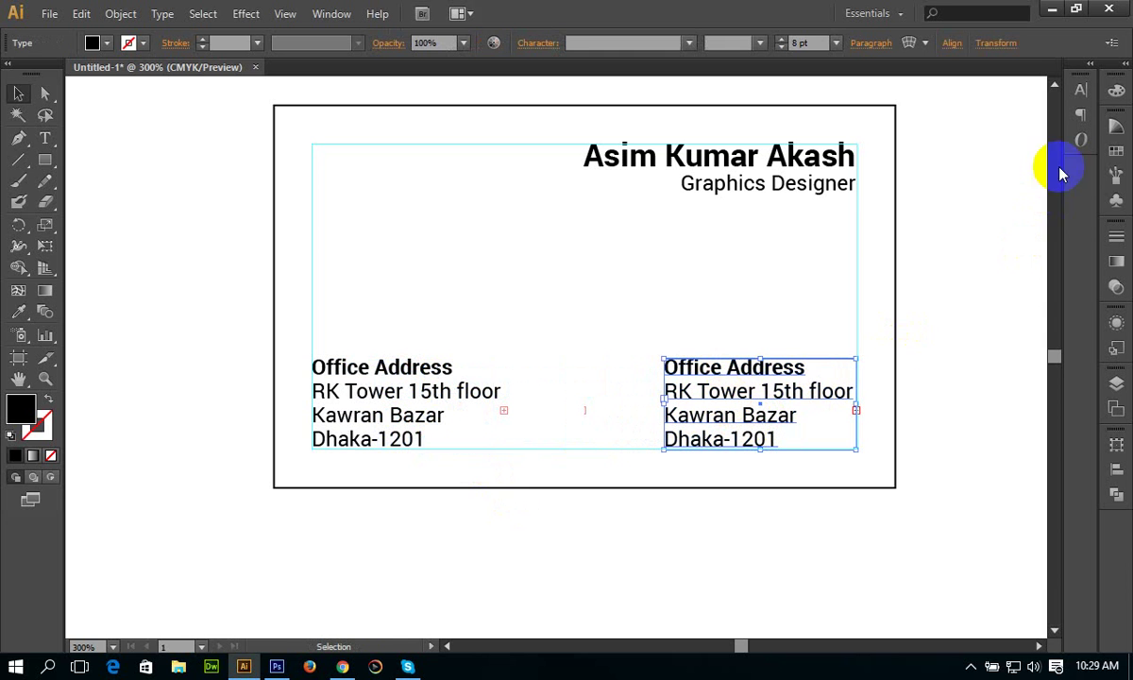
{"action": "left_click", "coordinate": [1081, 90]}
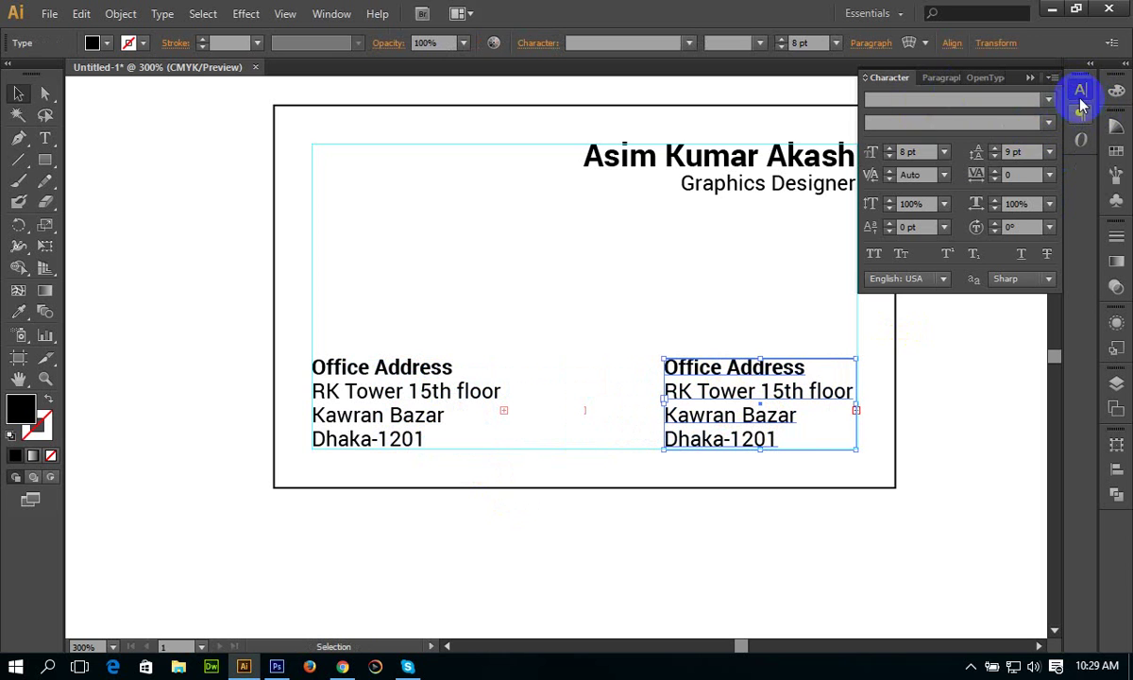
{"action": "left_click", "coordinate": [936, 77]}
{"action": "left_click", "coordinate": [932, 102]}
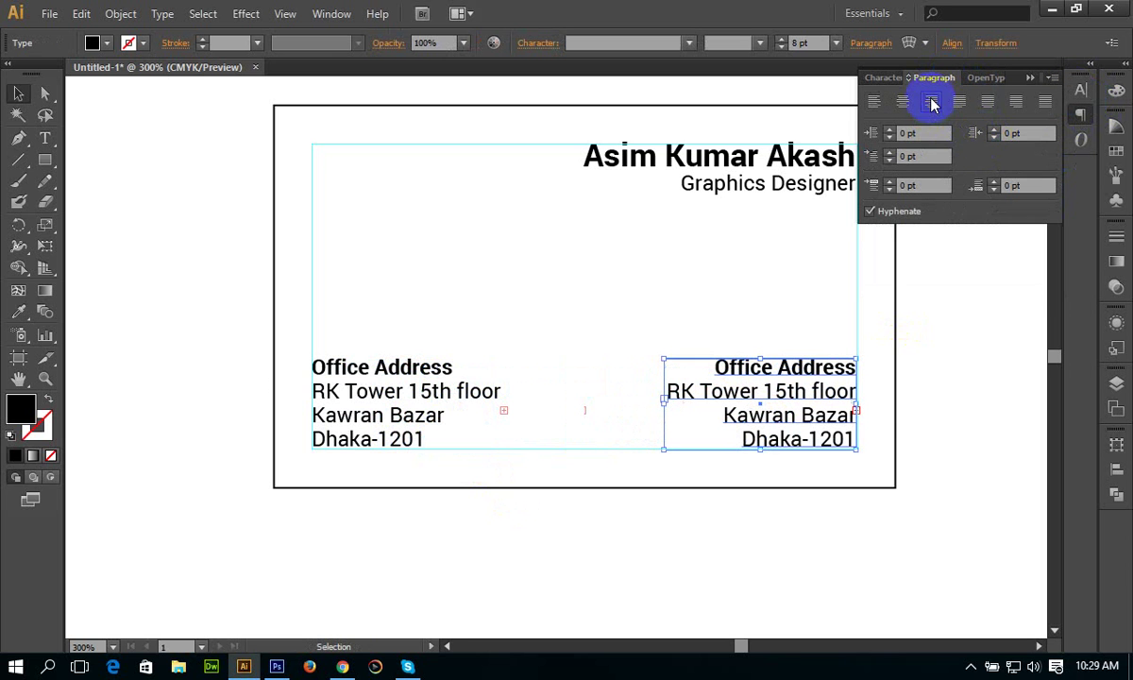
Change the copied block's heading from 'Office Address' to 'Home Address'
{"action": "left_click", "coordinate": [741, 416]}
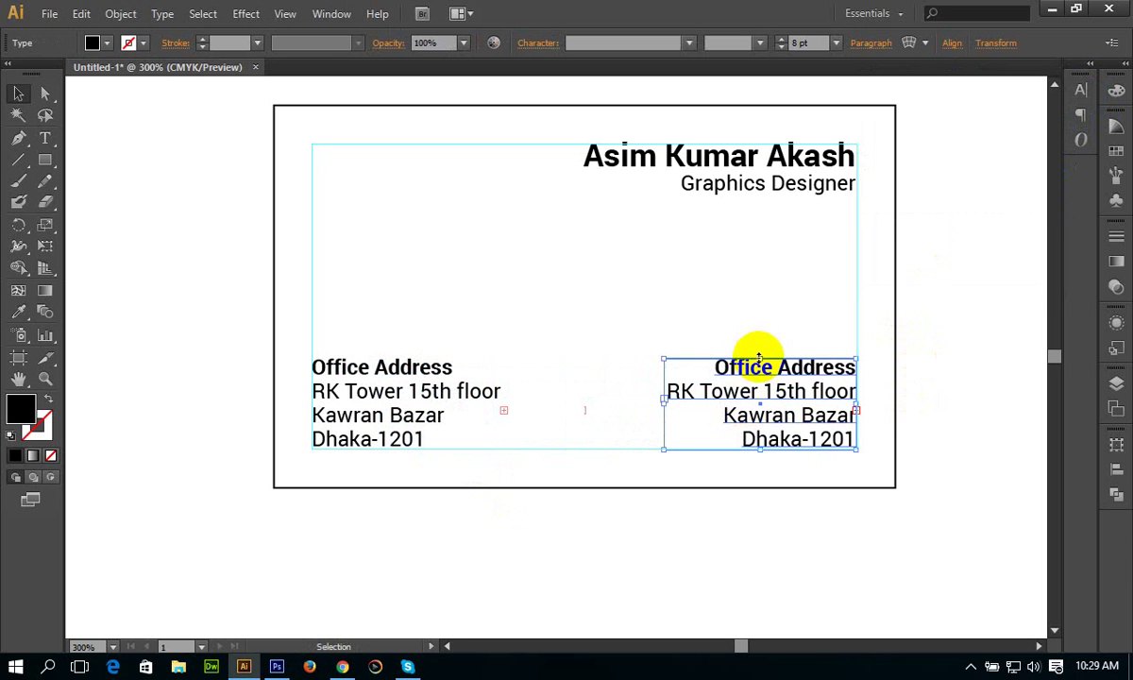
{"action": "triple_click", "coordinate": [759, 368]}
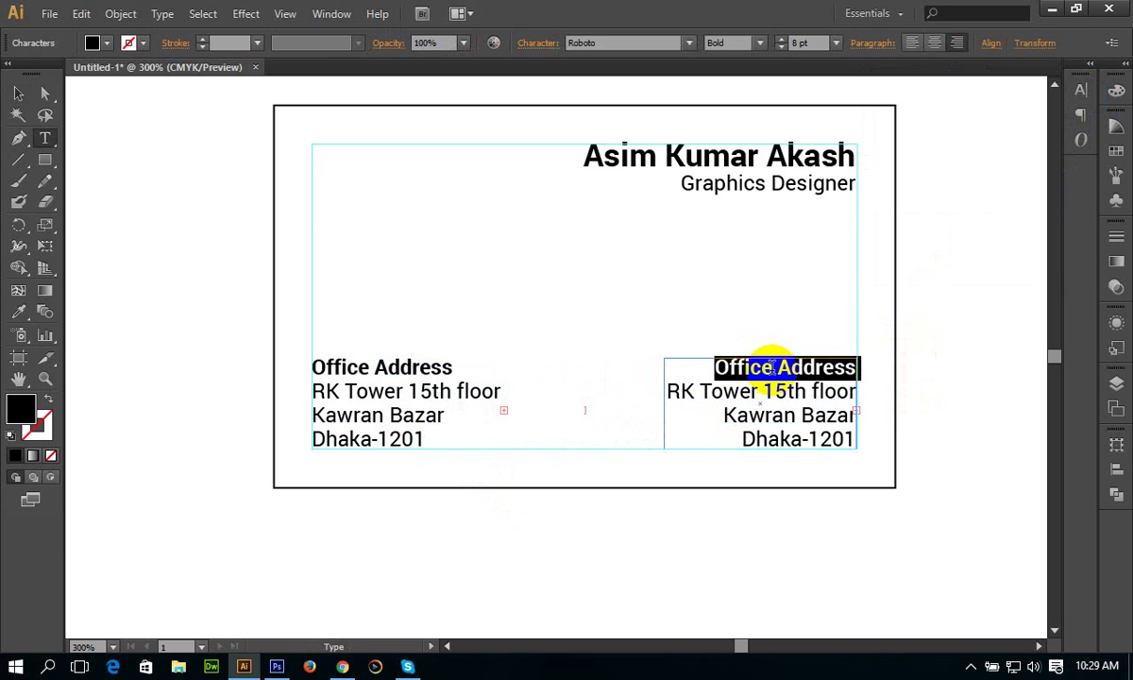
{"action": "left_click_drag", "start_coordinate": [770, 367], "coordinate": [718, 370]}
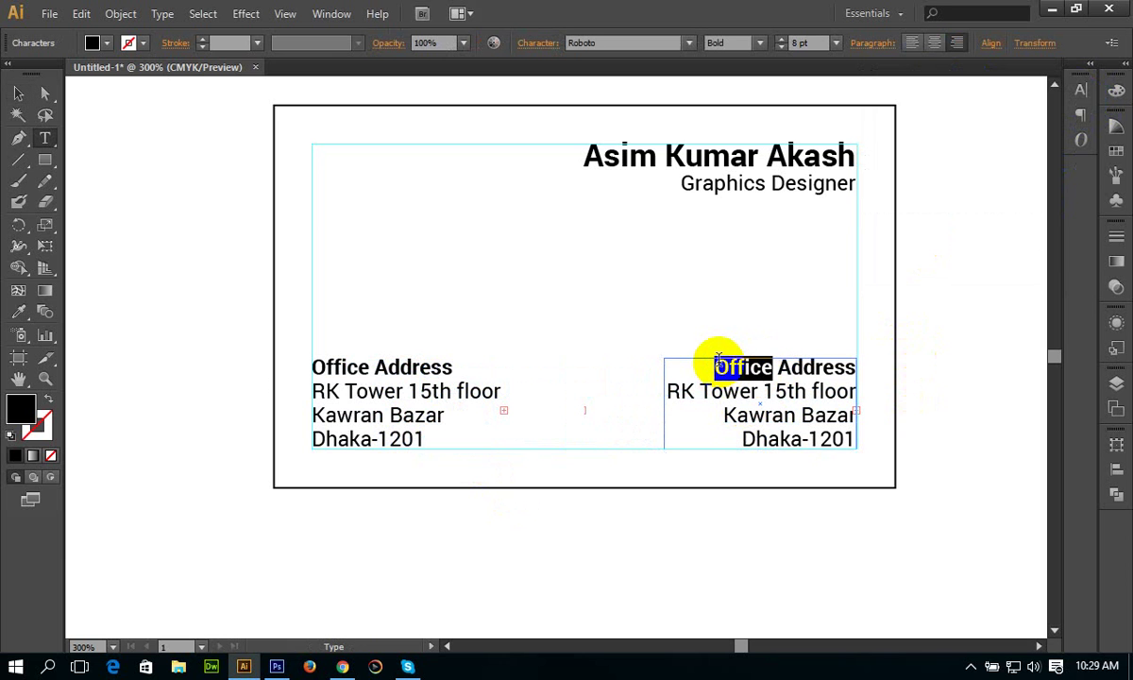
{"action": "type", "text": "Home"}
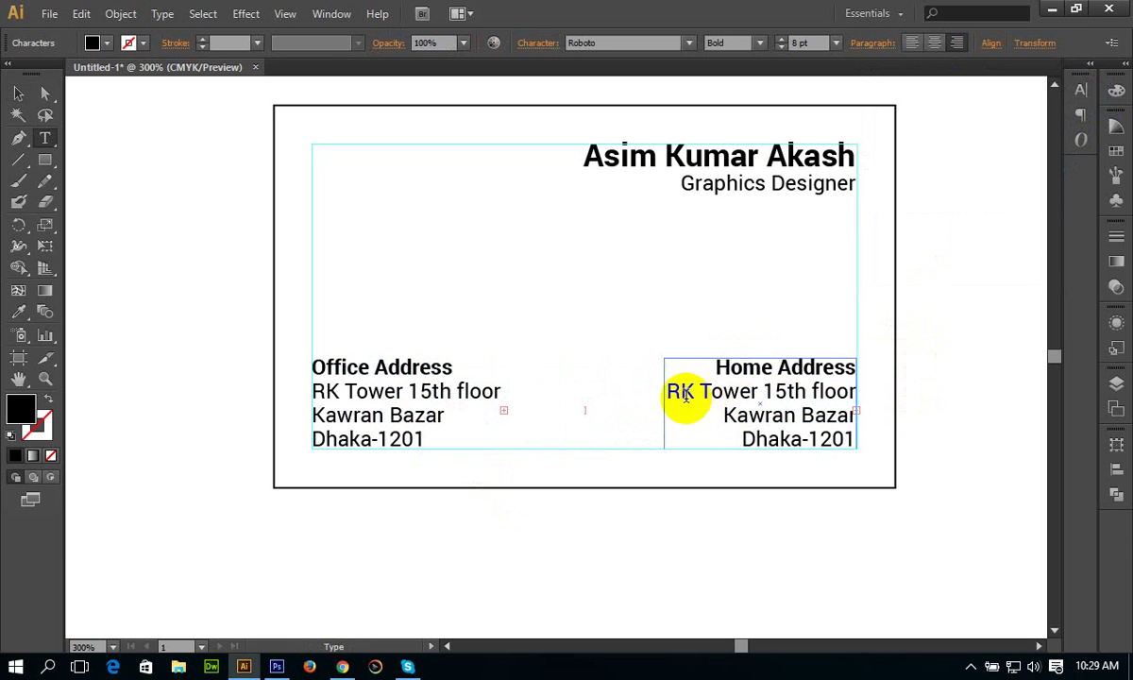
Replace the copied block's first street line with the new home street address
{"action": "left_click_drag", "start_coordinate": [667, 392], "coordinate": [862, 399]}
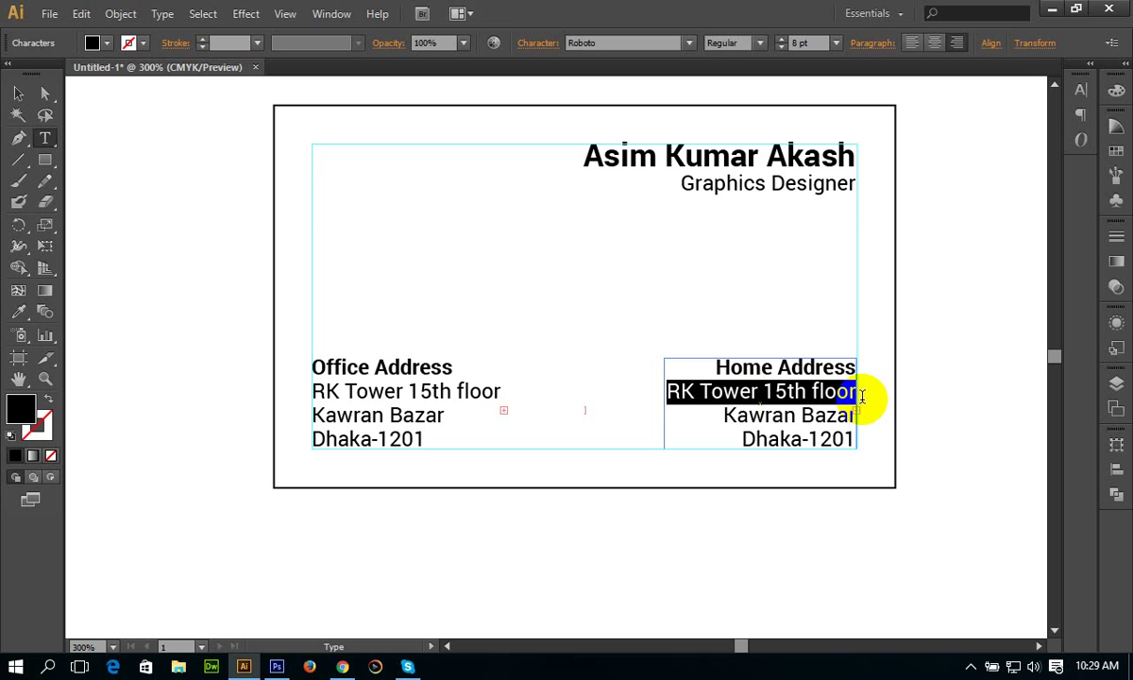
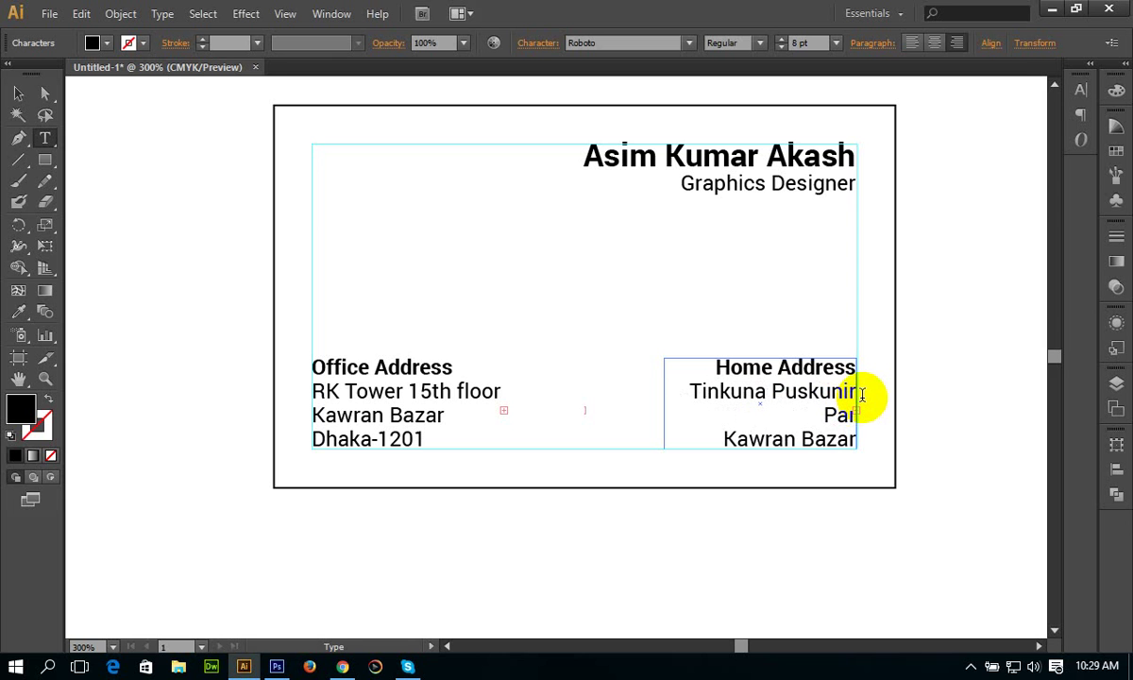
{"action": "left_click", "coordinate": [17, 94]}
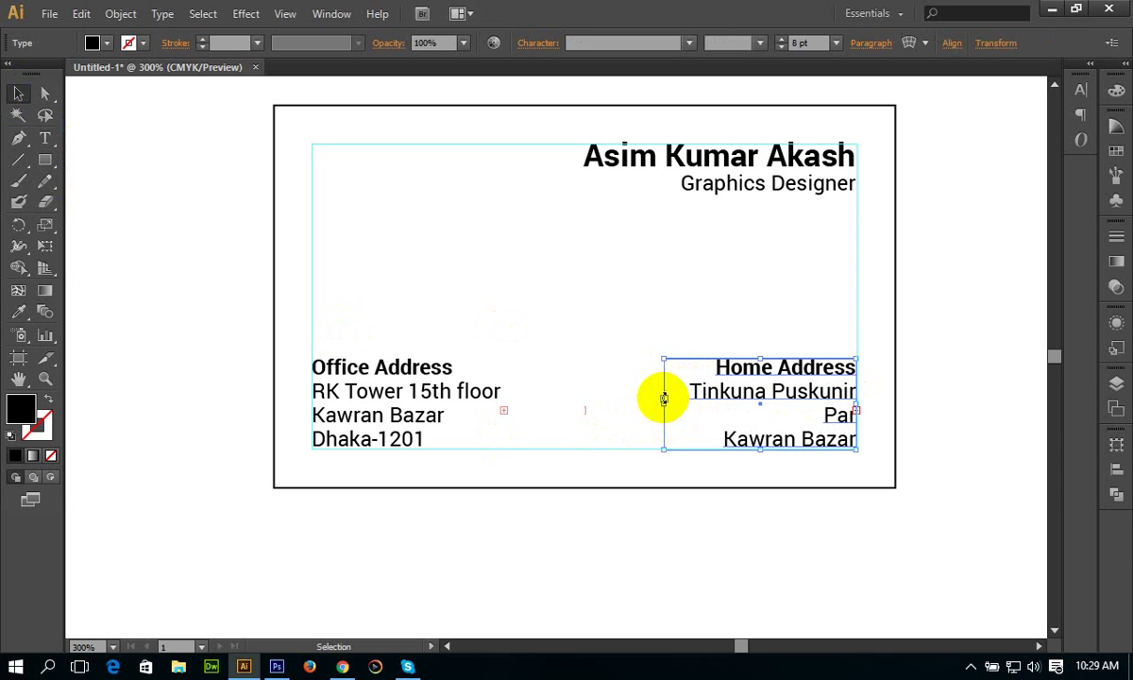
Widen the Home Address frame so the street fits on one line, and nudge it down to align with Office Address
{"action": "left_click", "coordinate": [738, 397]}
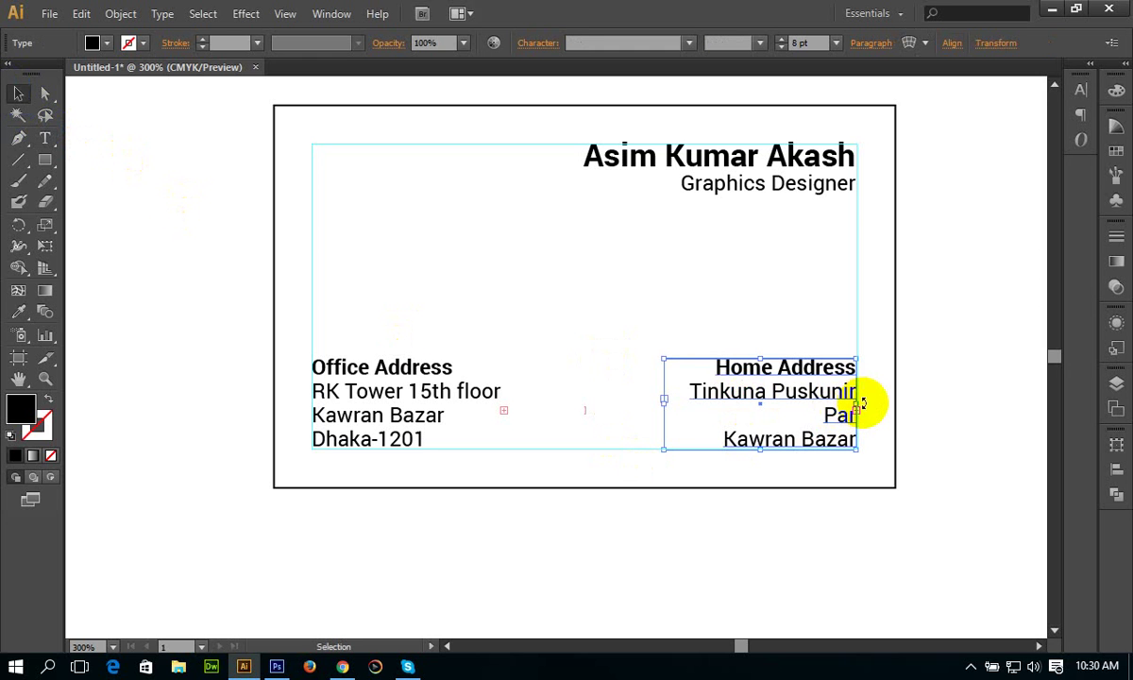
{"action": "mouse_move", "coordinate": [858, 410]}
{"action": "left_mouse_down"}
{"action": "mouse_move", "coordinate": [904, 403]}
{"action": "mouse_move", "coordinate": [845, 395]}
{"action": "left_mouse_up"}
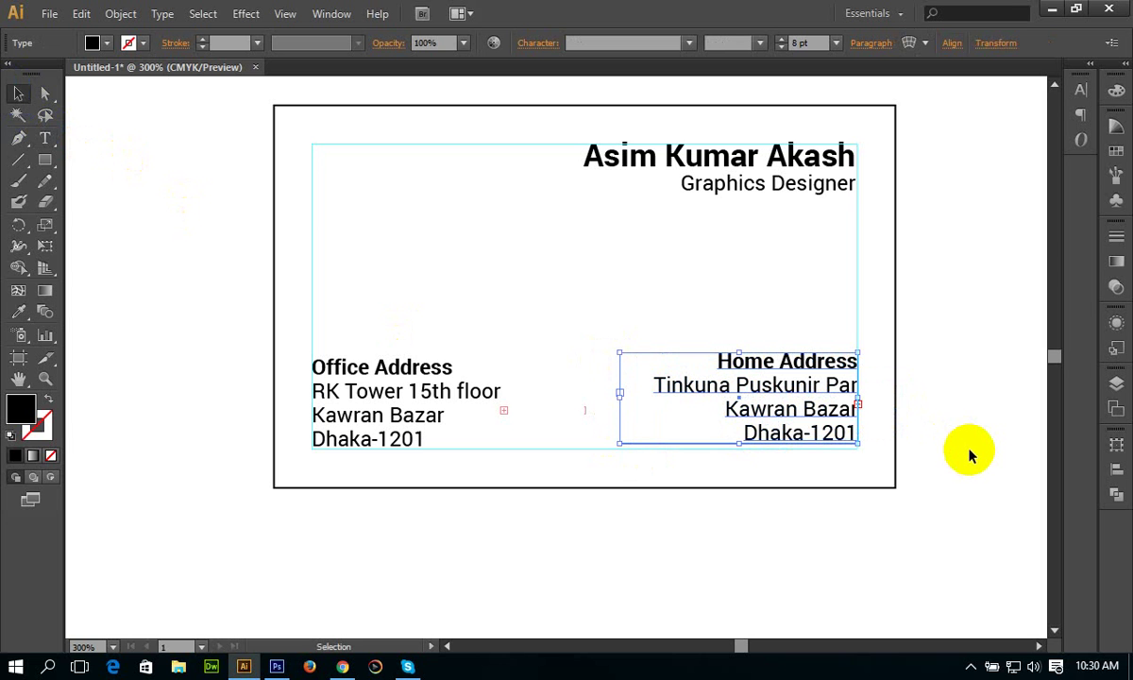
{"action": "key", "text": "Down"}
{"action": "key", "text": "Down"}
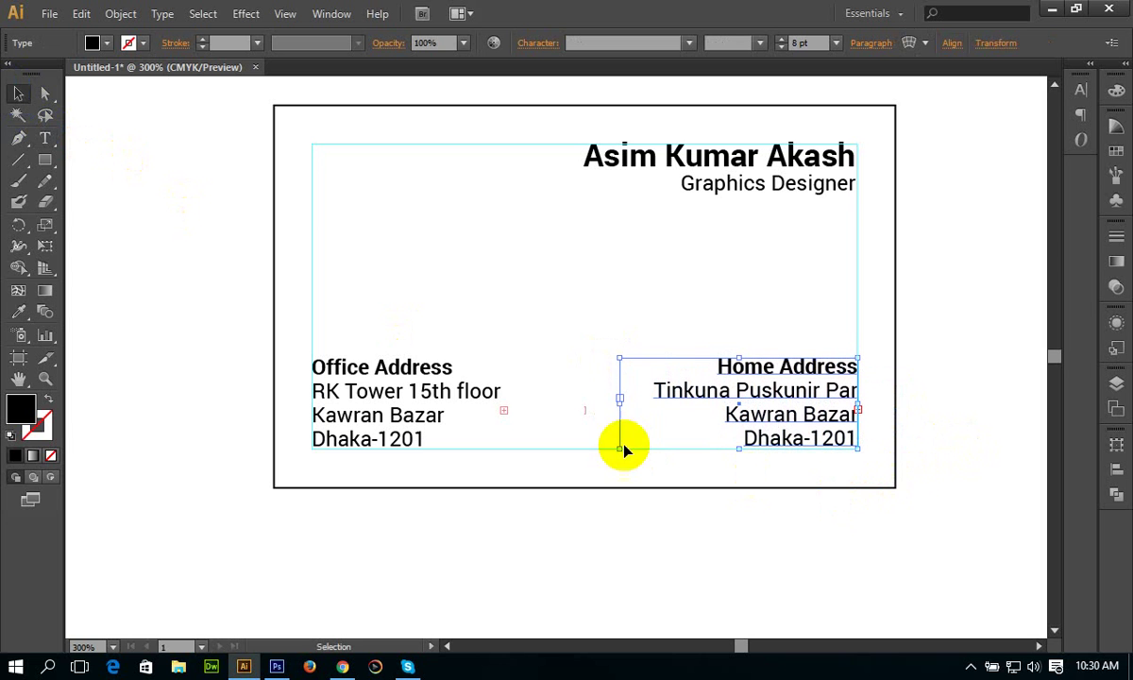
{"action": "left_click", "coordinate": [45, 137]}
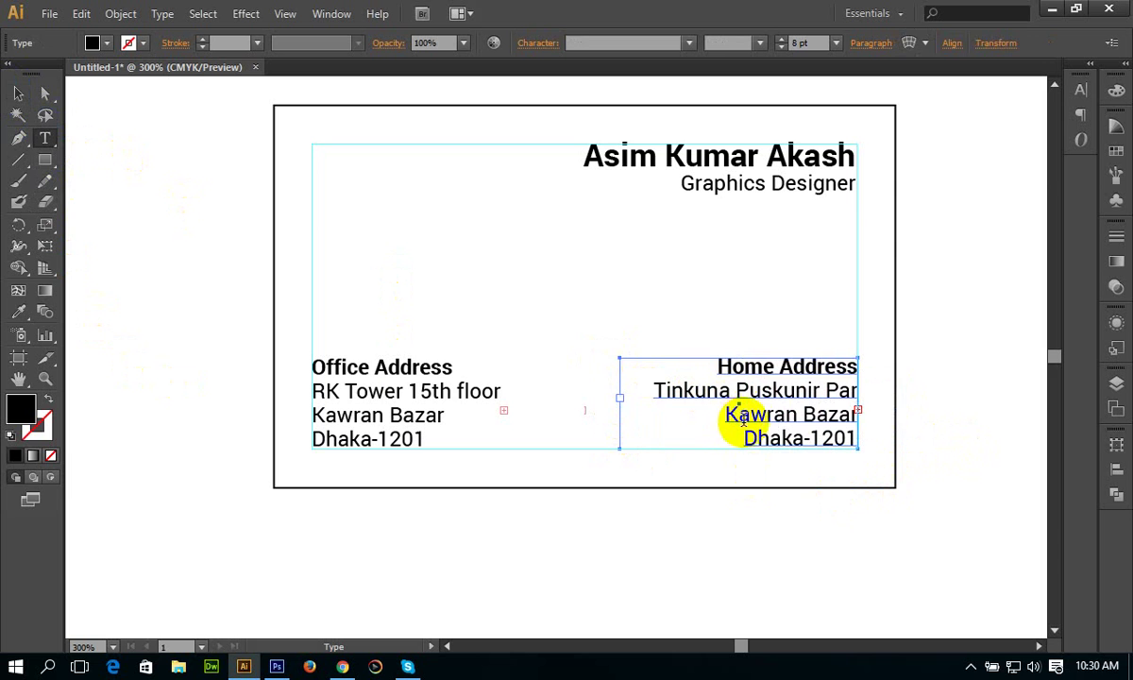
Replace the third Home Address line with the new city and postcode, and delete the old last line
{"action": "left_click_drag", "start_coordinate": [703, 422], "coordinate": [889, 418]}
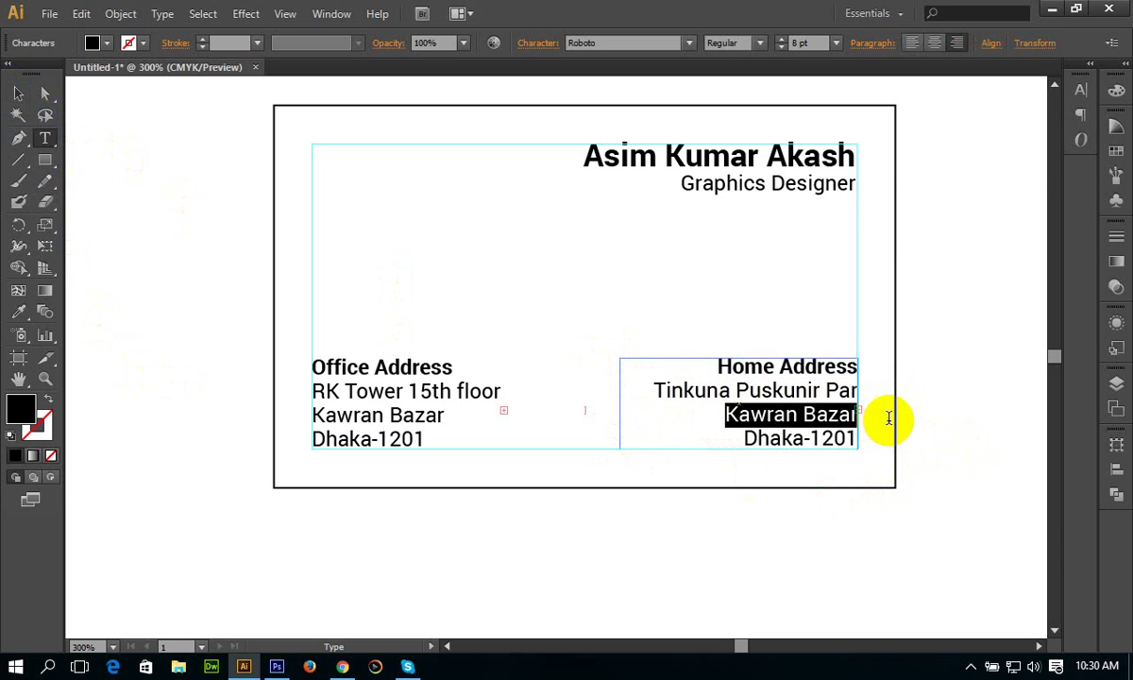
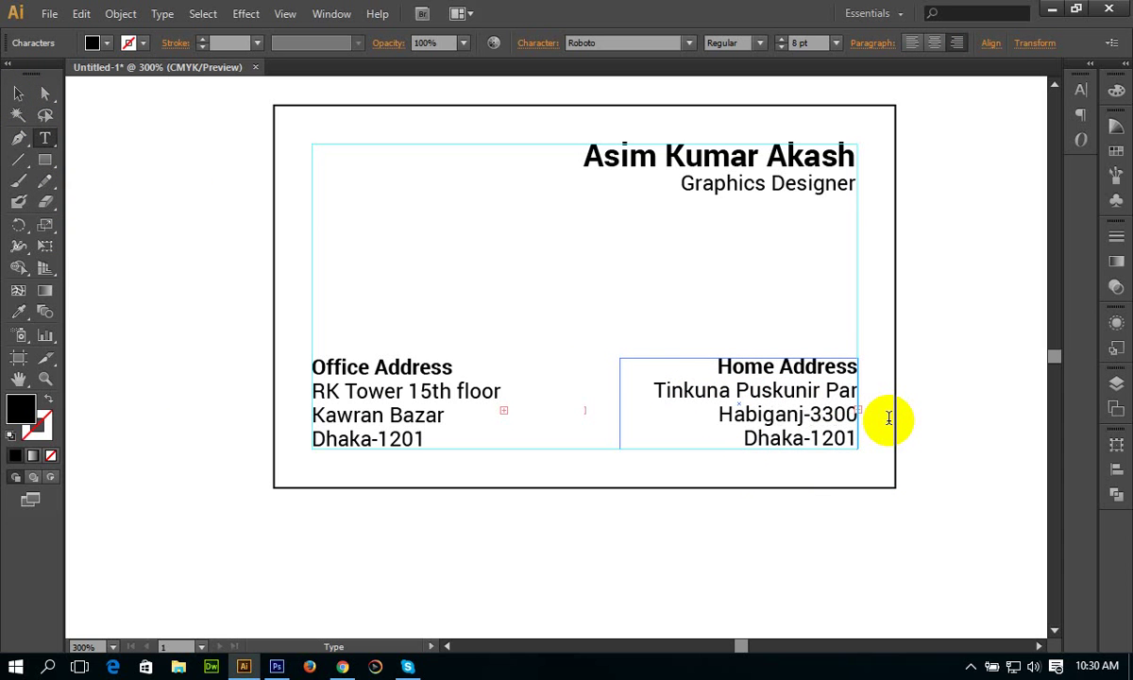
{"action": "left_click_drag", "start_coordinate": [728, 441], "coordinate": [854, 442]}
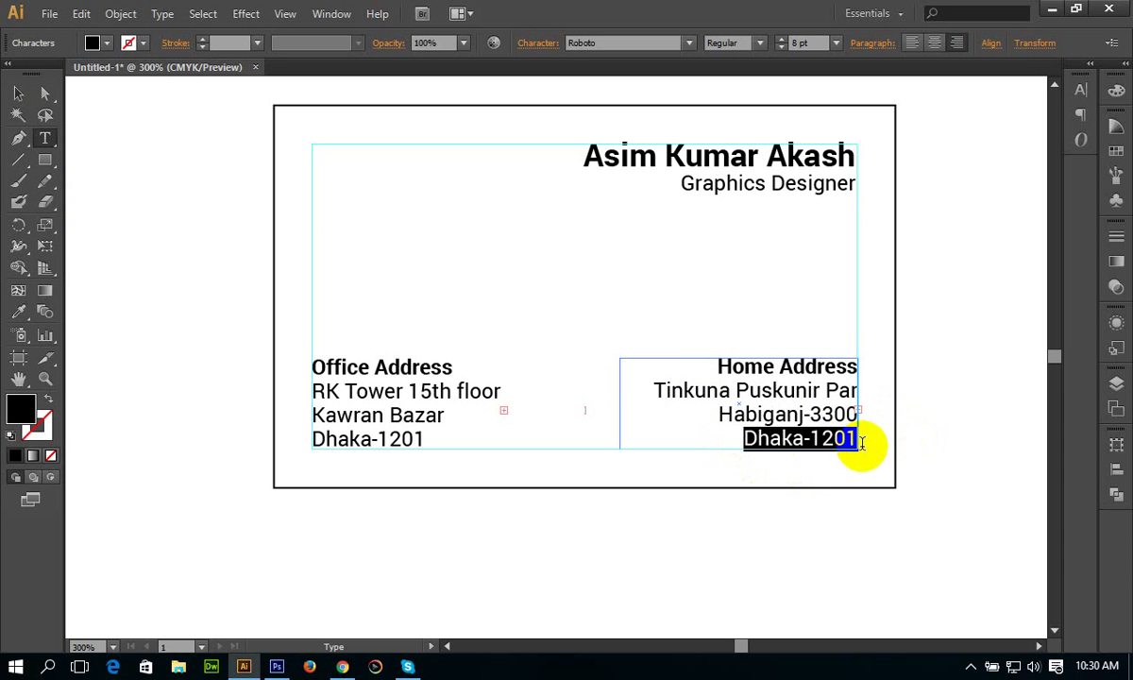
{"action": "key", "text": "BackSpace"}
Add a new building line directly under the Home Address heading
{"action": "left_click", "coordinate": [856, 361]}
{"action": "key", "text": "Return"}
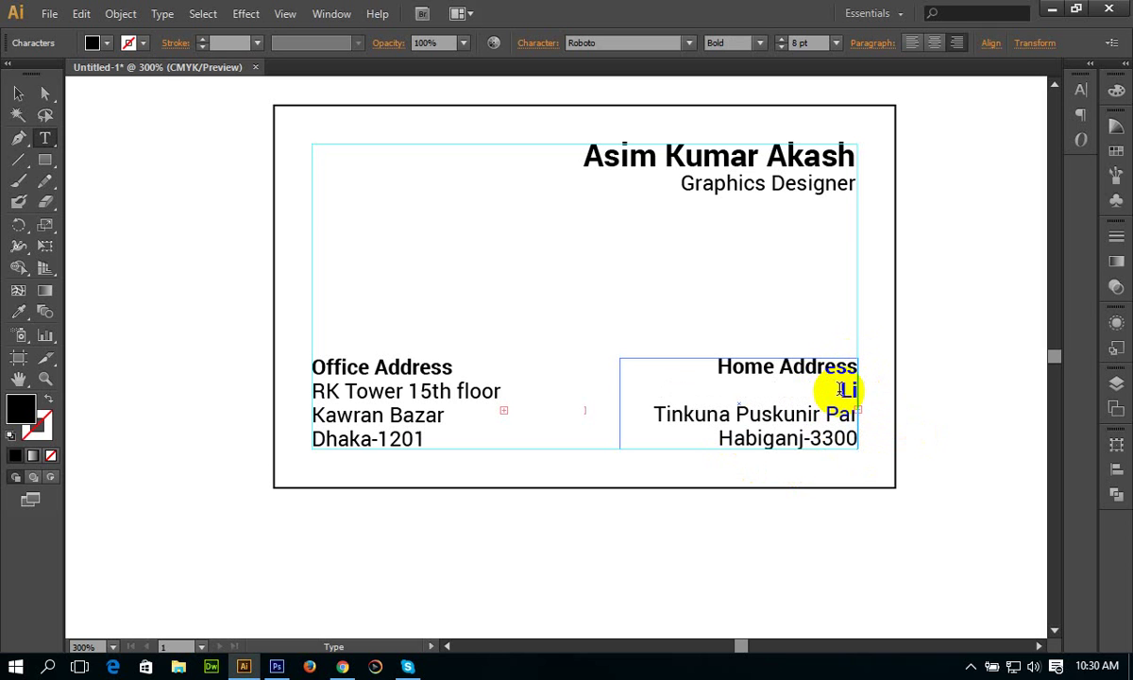
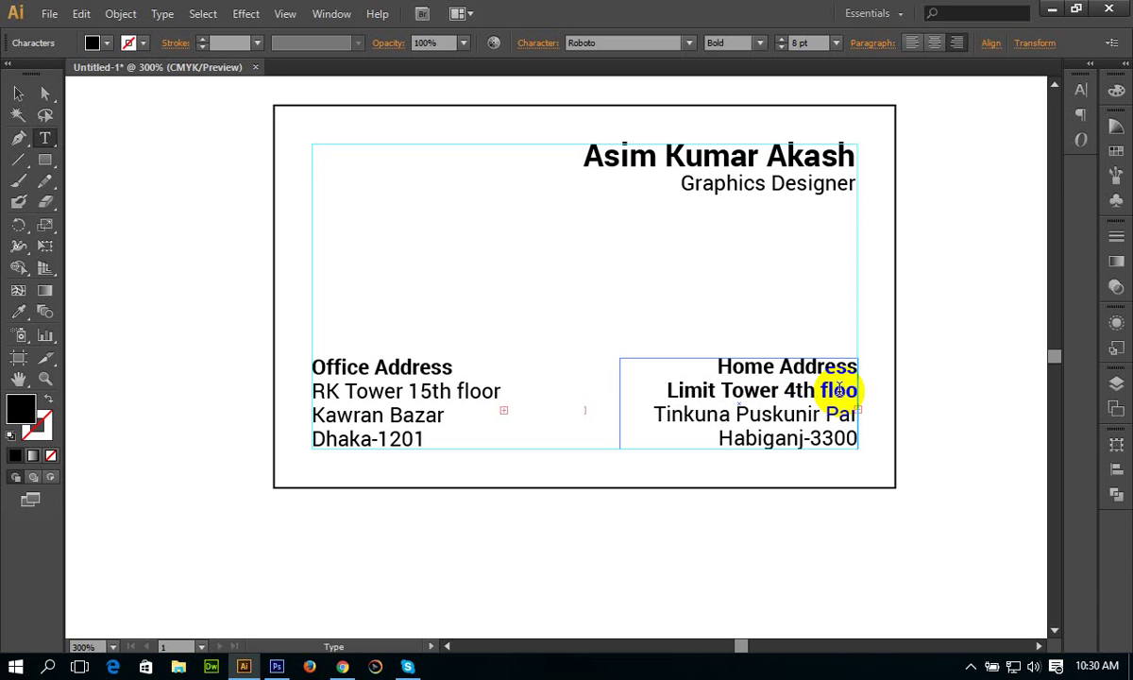
Select the three Home Address lines and inspect their font style in the Character settings
{"action": "left_click_drag", "start_coordinate": [661, 389], "coordinate": [865, 442]}
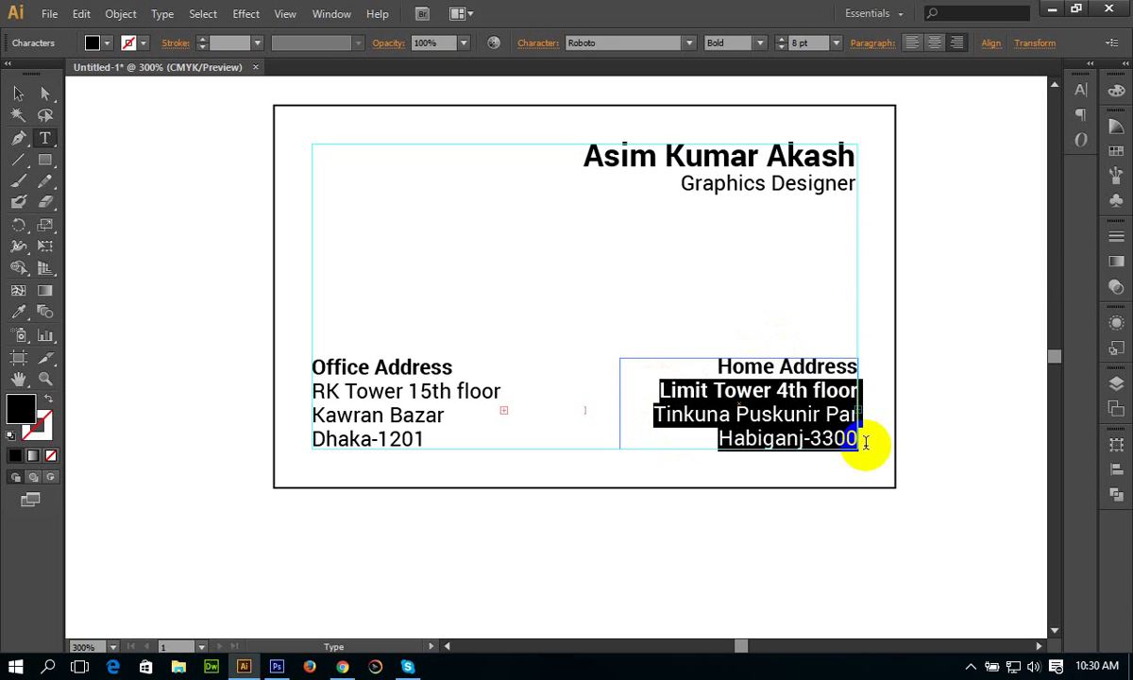
{"action": "left_click", "coordinate": [1084, 91]}
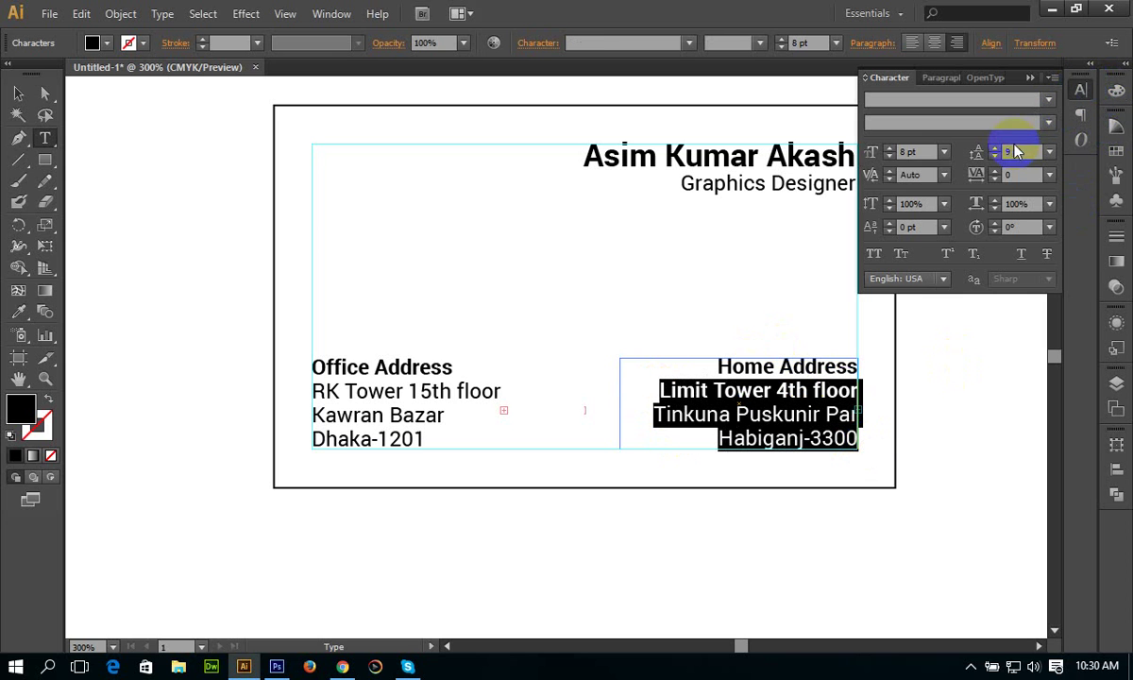
{"action": "left_click", "coordinate": [1050, 124]}
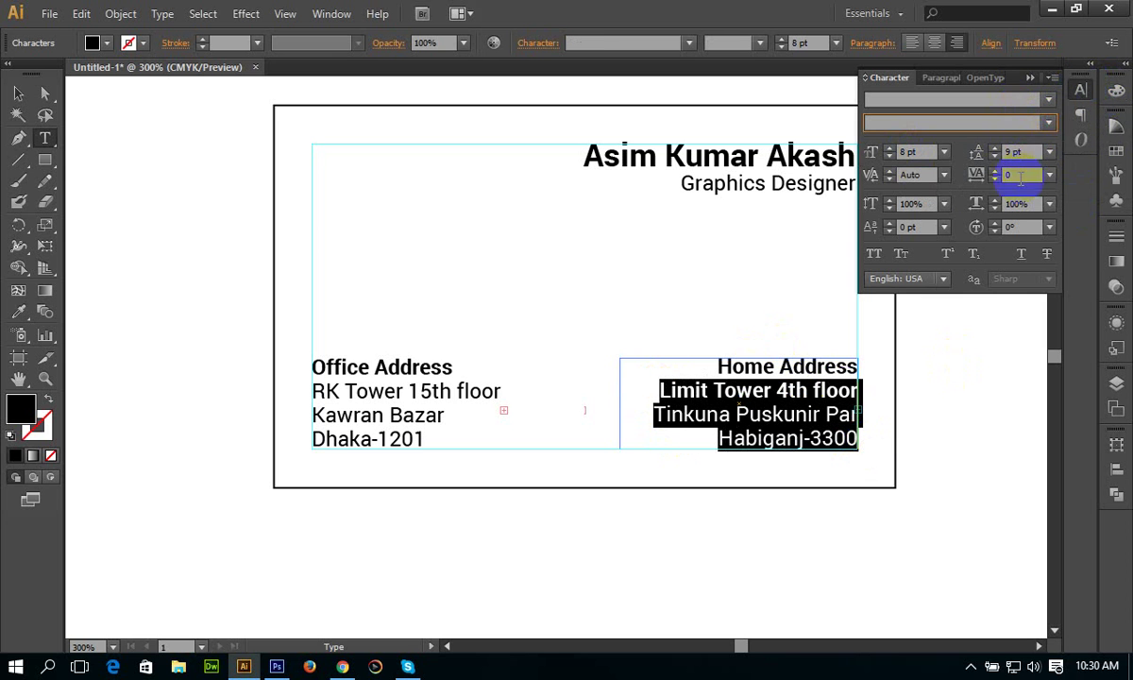
{"action": "left_click", "coordinate": [768, 393]}
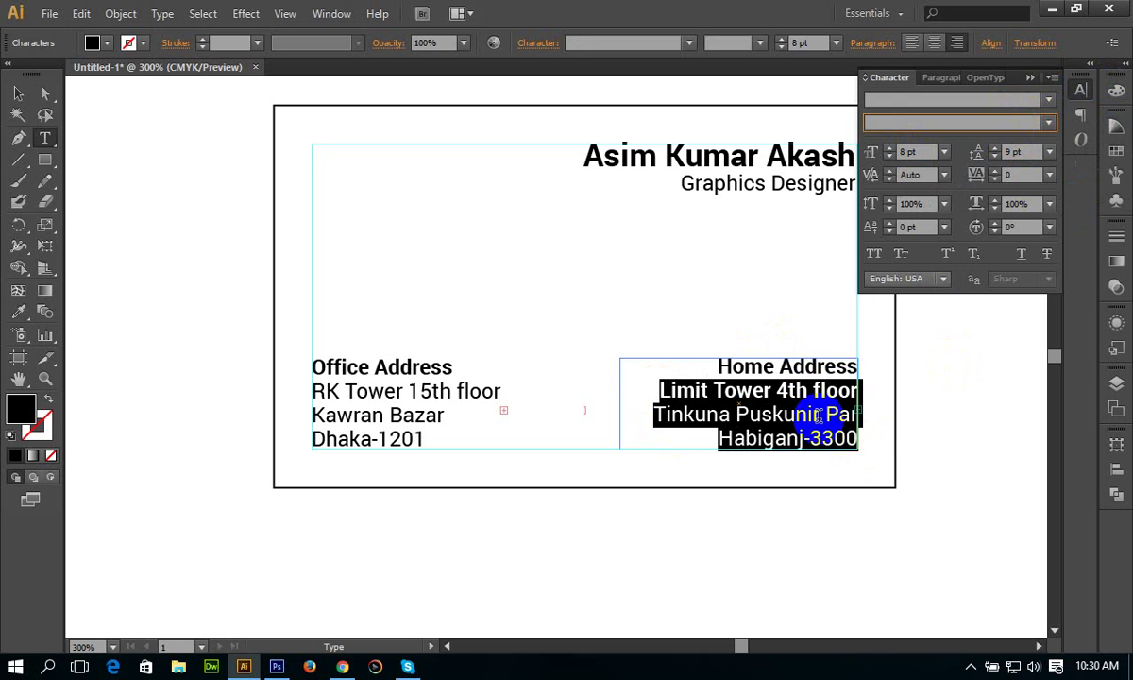
Set the bold building line under the heading to Roboto Regular
{"action": "left_click_drag", "start_coordinate": [661, 387], "coordinate": [883, 383]}
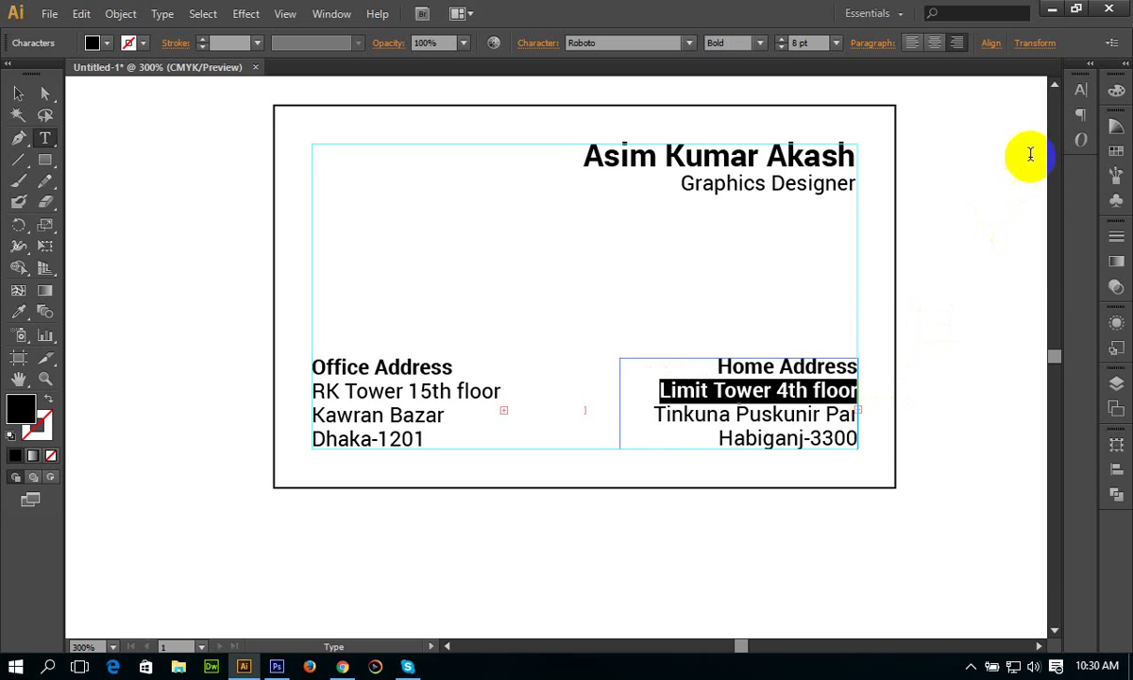
{"action": "left_click", "coordinate": [1083, 91]}
{"action": "left_click", "coordinate": [1051, 124]}
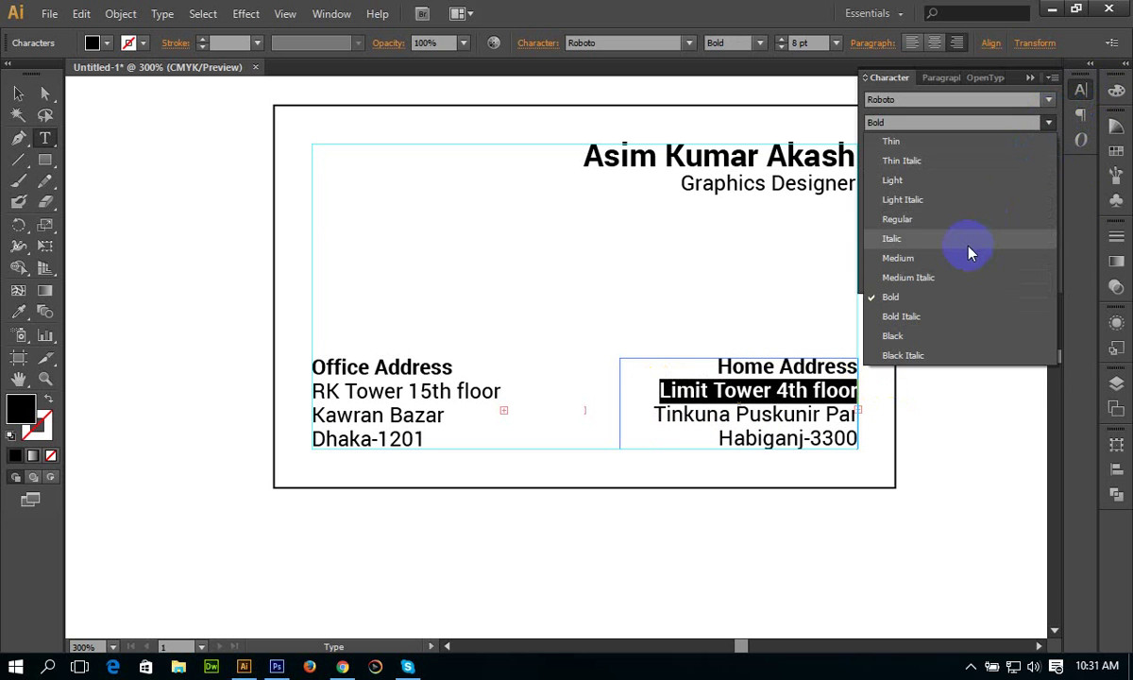
{"action": "left_click", "coordinate": [957, 221]}
{"action": "left_click", "coordinate": [18, 93]}
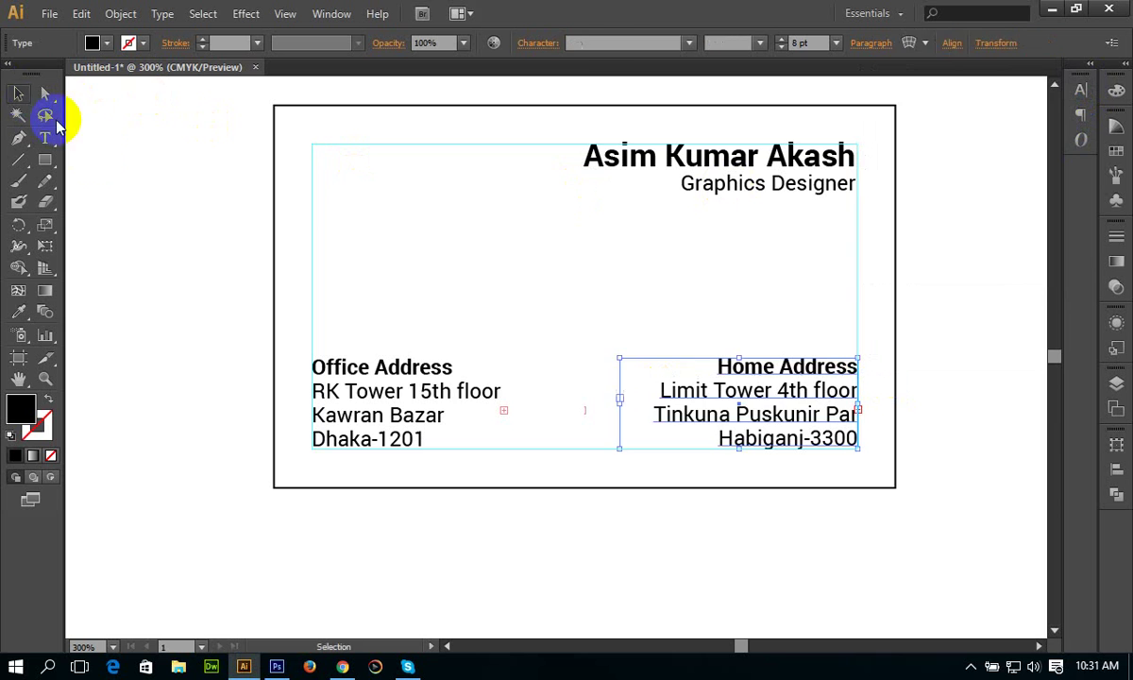
{"action": "left_click", "coordinate": [94, 160]}
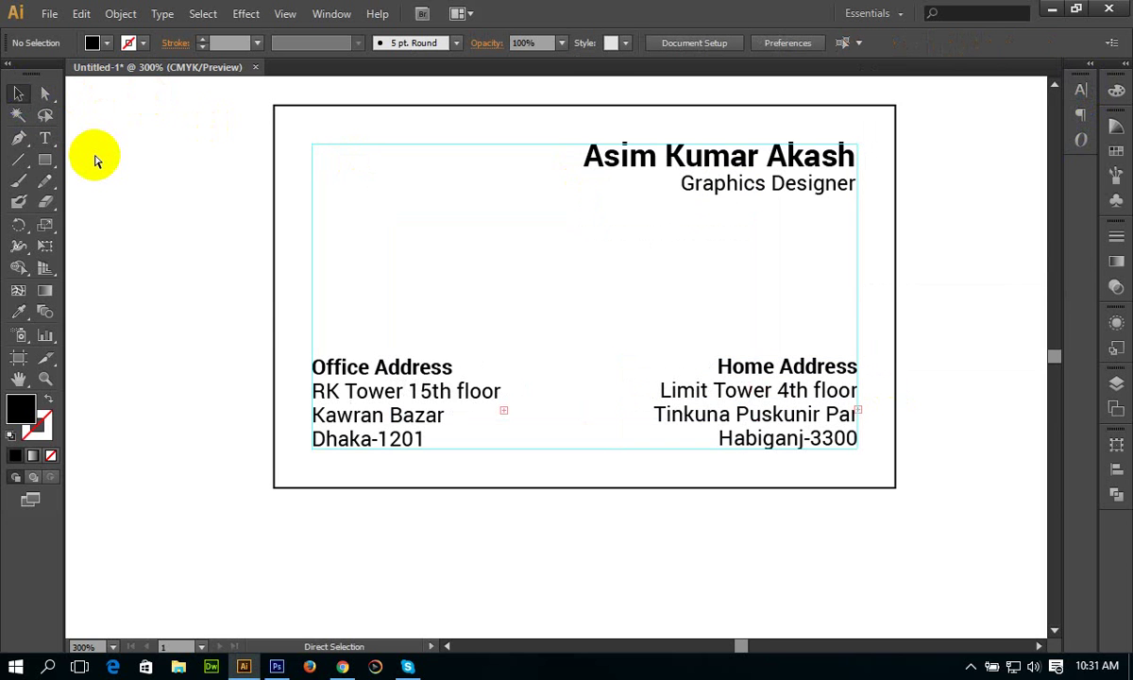
Create a new 'LEDP' text beside the card and make it Bold
{"action": "left_click_drag", "start_coordinate": [368, 278], "coordinate": [387, 363]}
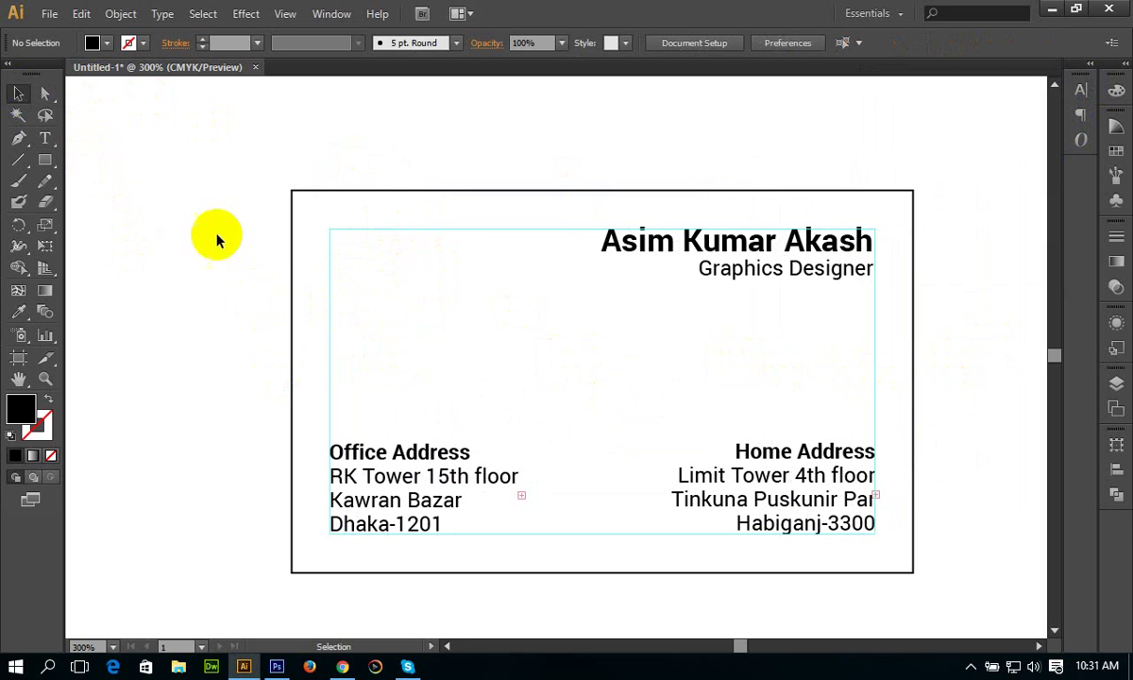
{"action": "left_click_drag", "start_coordinate": [44, 138], "coordinate": [118, 141]}
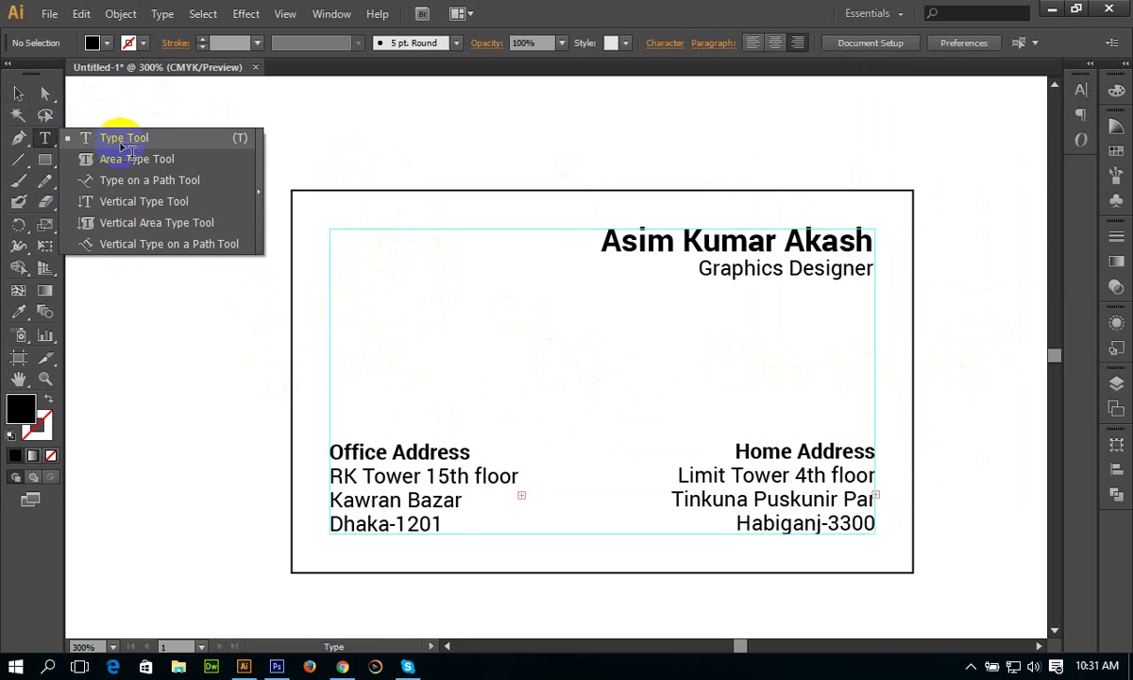
{"action": "left_click", "coordinate": [168, 224]}
{"action": "type", "text": "LEDP"}
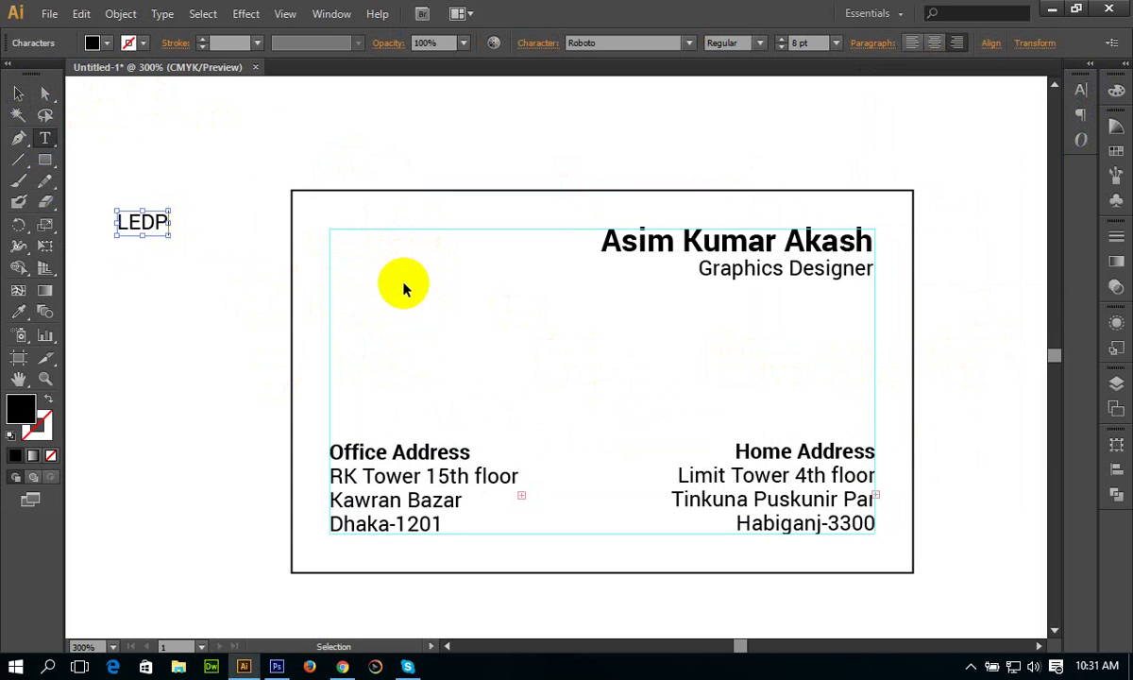
{"action": "key", "text": "ctrl+a"}
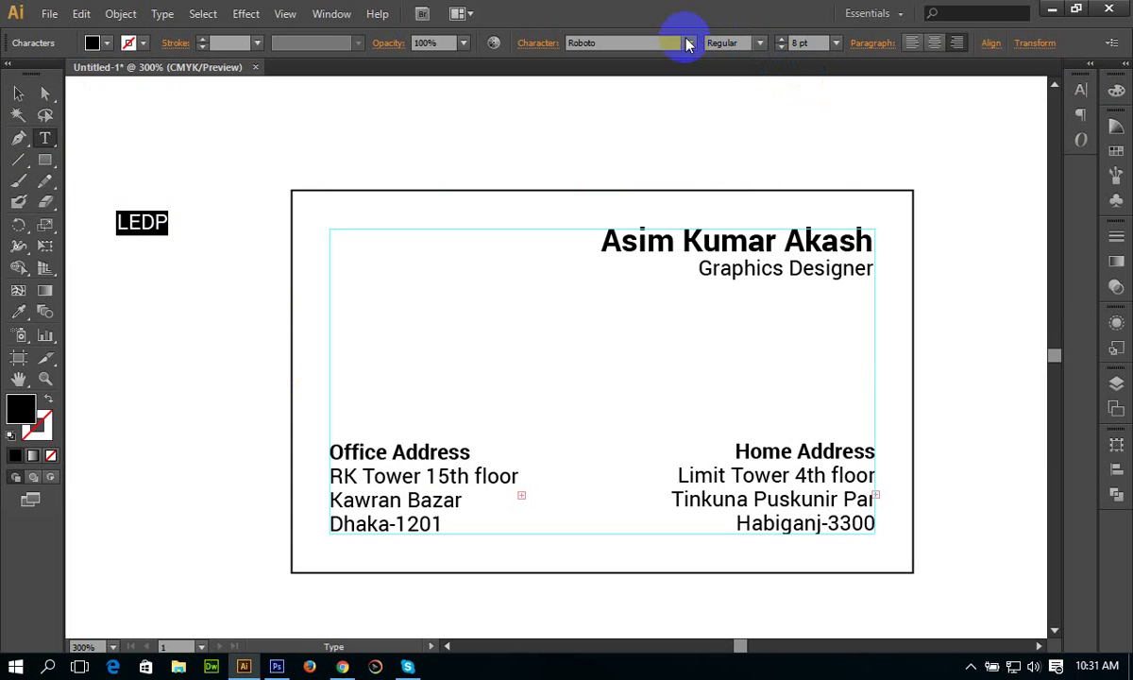
{"action": "left_click", "coordinate": [760, 42]}
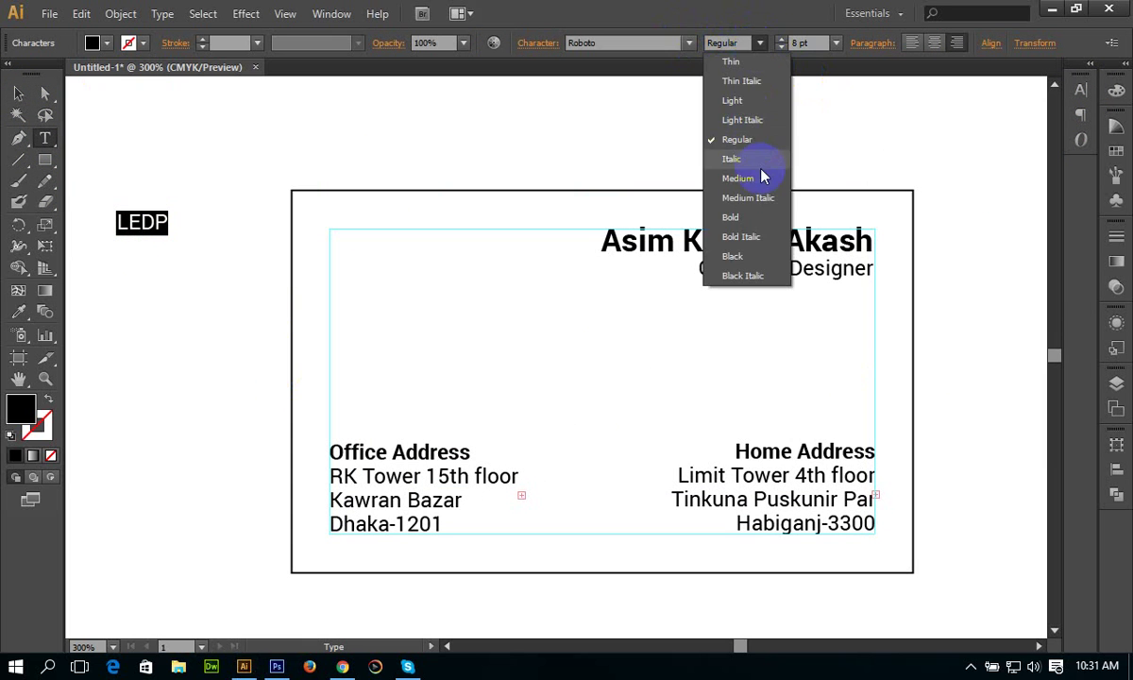
{"action": "left_click", "coordinate": [761, 222]}
{"action": "left_click", "coordinate": [19, 95]}
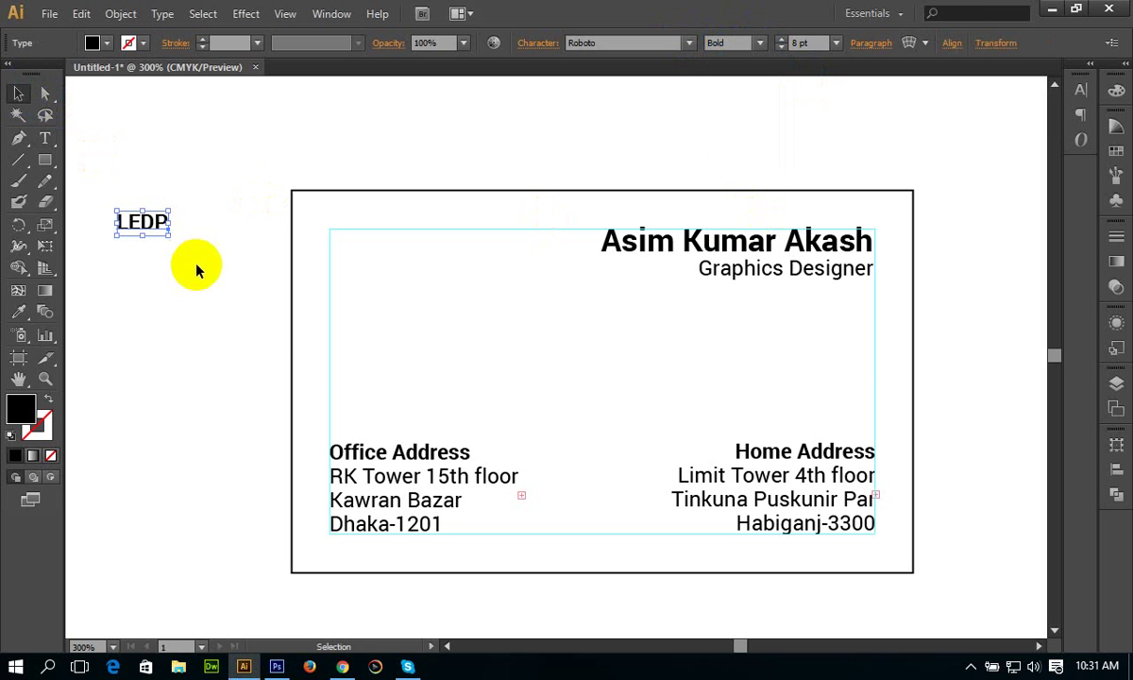
Enlarge LEDP to about 26 pt and place it at the card's top-left
{"action": "left_click_drag", "start_coordinate": [170, 237], "coordinate": [286, 326]}
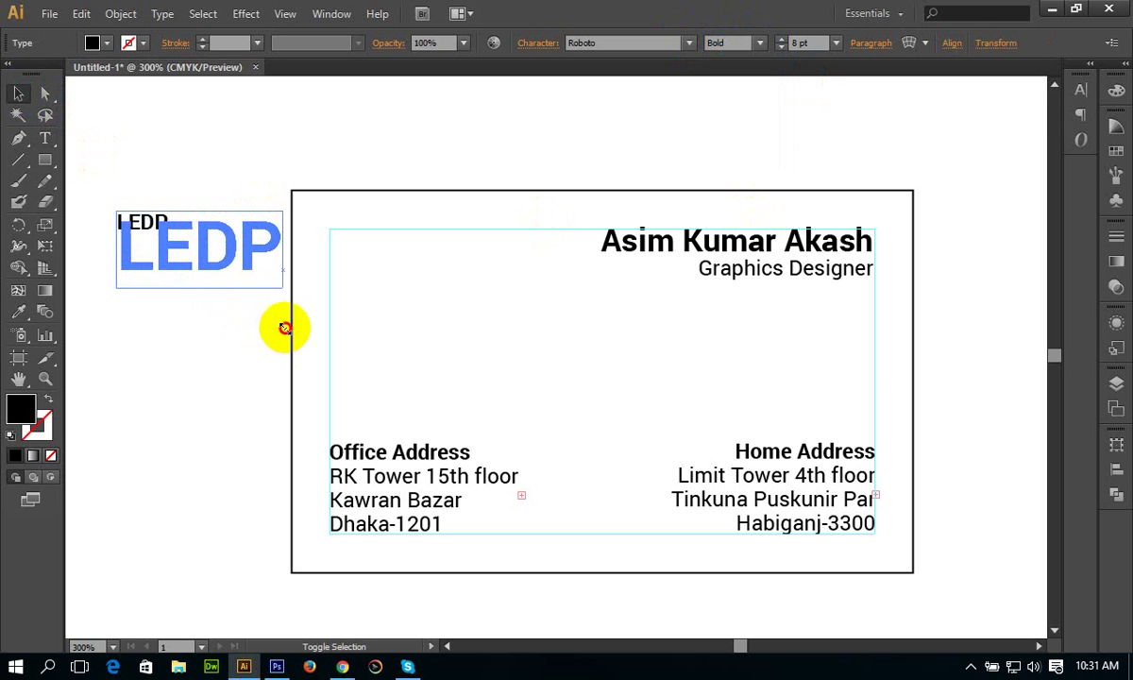
{"action": "left_click_drag", "start_coordinate": [261, 253], "coordinate": [466, 263]}
{"action": "left_click", "coordinate": [559, 156]}
{"action": "key", "text": "ctrl+equal"}
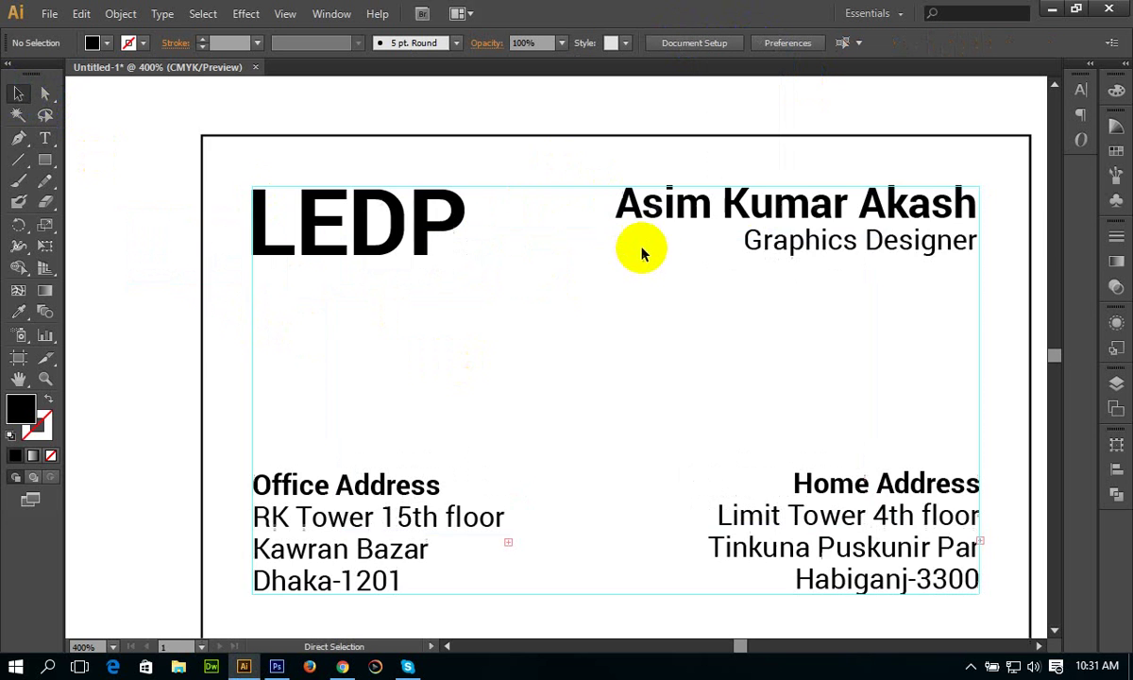
{"action": "mouse_move", "coordinate": [476, 379]}
{"action": "left_mouse_down"}
{"action": "mouse_move", "coordinate": [685, 423]}
{"action": "mouse_move", "coordinate": [571, 430]}
{"action": "mouse_move", "coordinate": [465, 393]}
{"action": "left_mouse_up"}
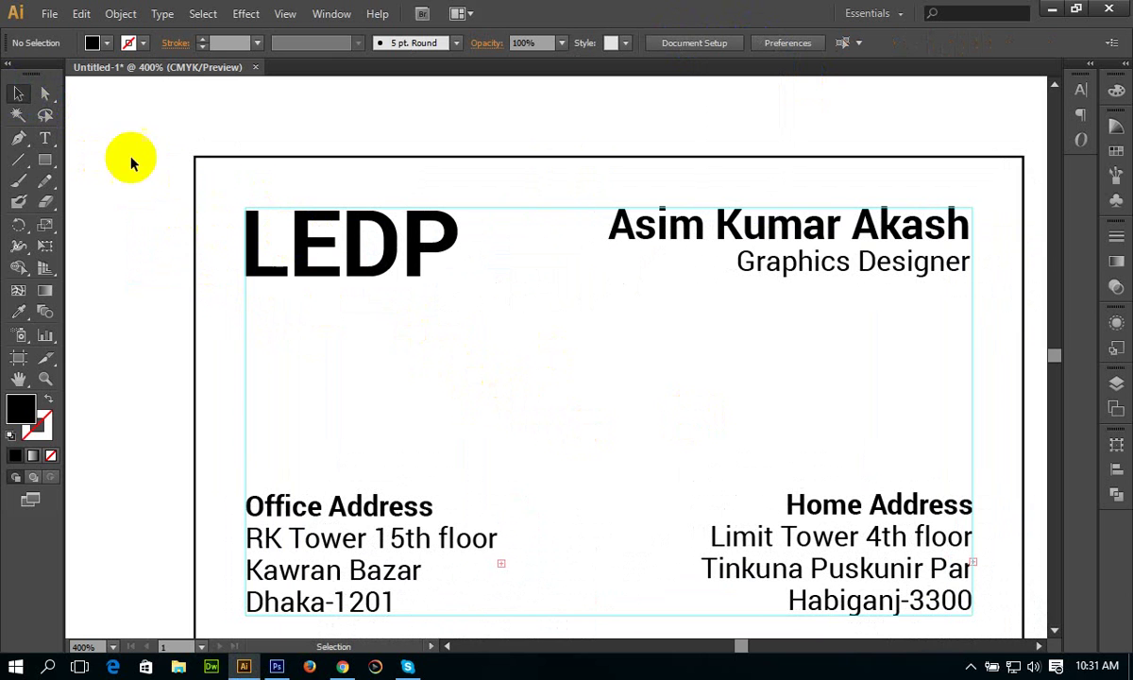
{"action": "left_click", "coordinate": [45, 137]}
{"action": "left_click", "coordinate": [320, 381]}
{"action": "type", "text": "Its a pr"}
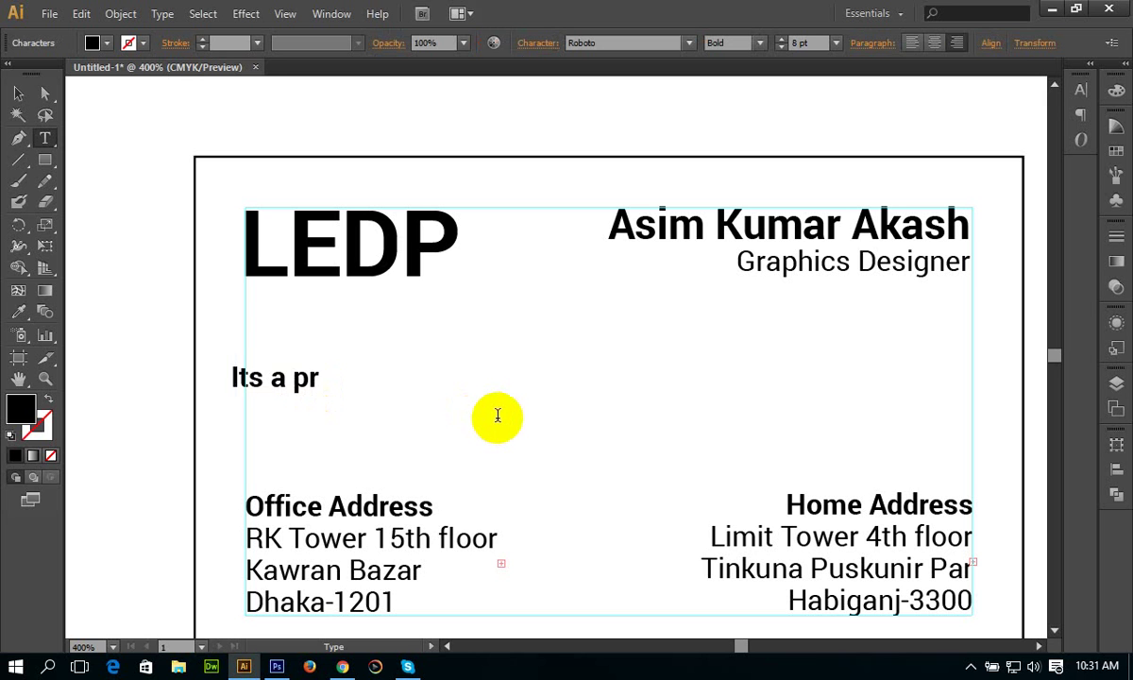
Type the tagline 'Its a professional freelancing training', correcting 'freelanceing' and 'traing'
{"action": "type", "text": "ofess"}
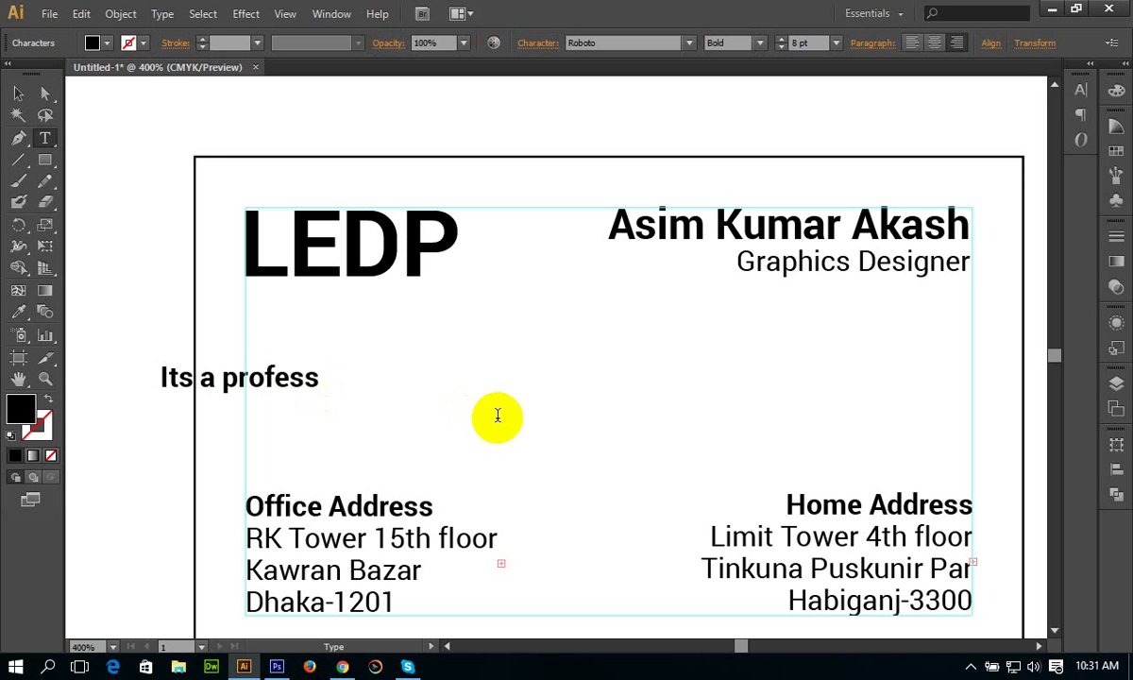
{"action": "type", "text": "ional f"}
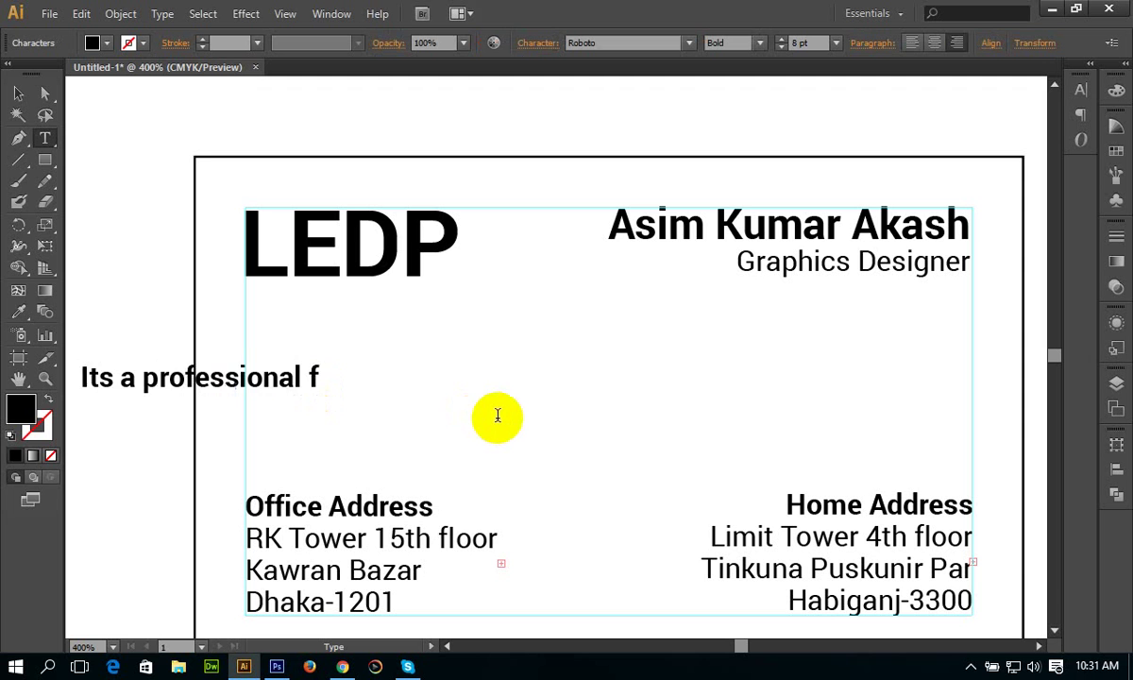
{"action": "type", "text": "reelance"}
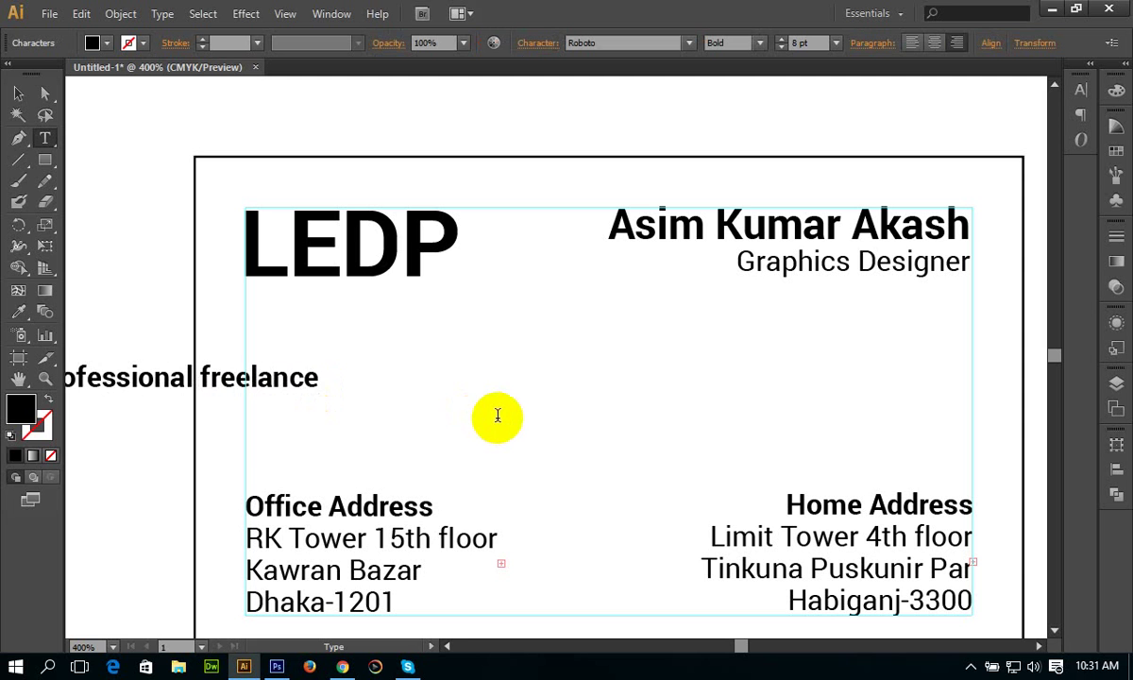
{"action": "type", "text": "ing"}
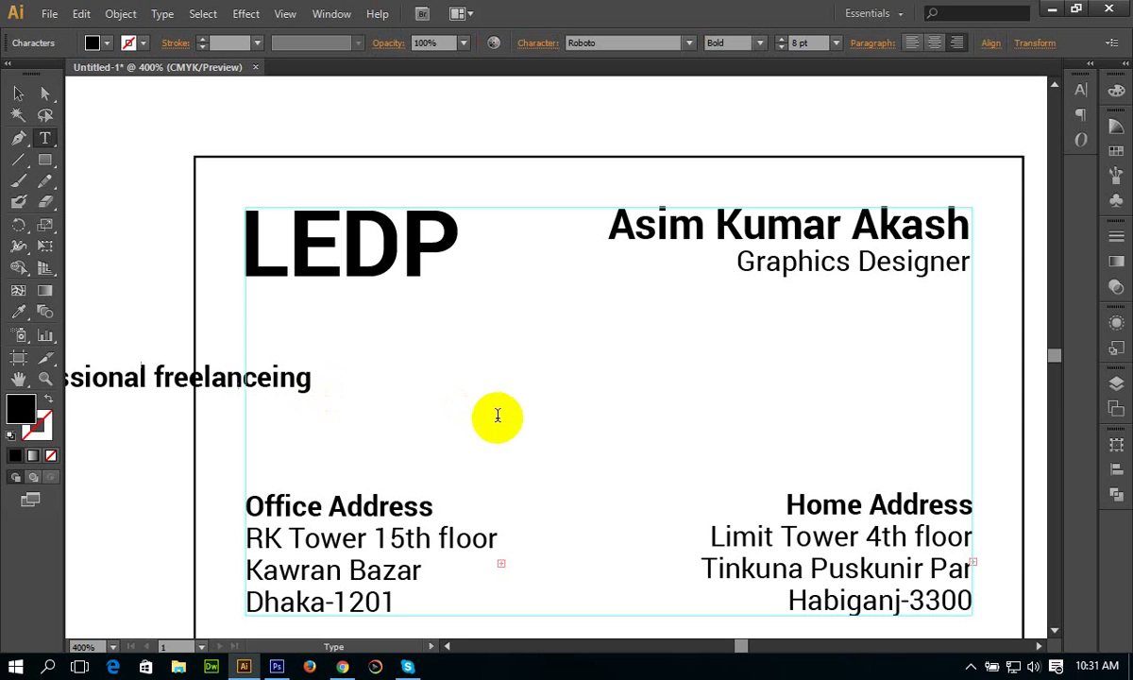
{"action": "type", "text": "tra"}
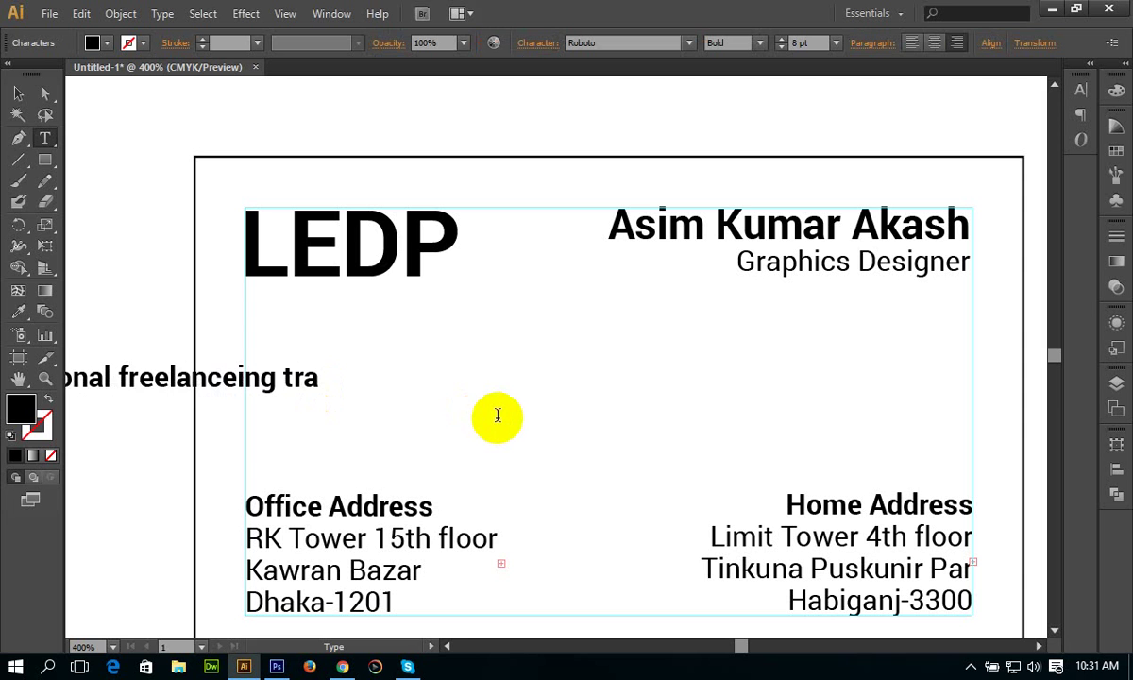
{"action": "type", "text": "ing"}
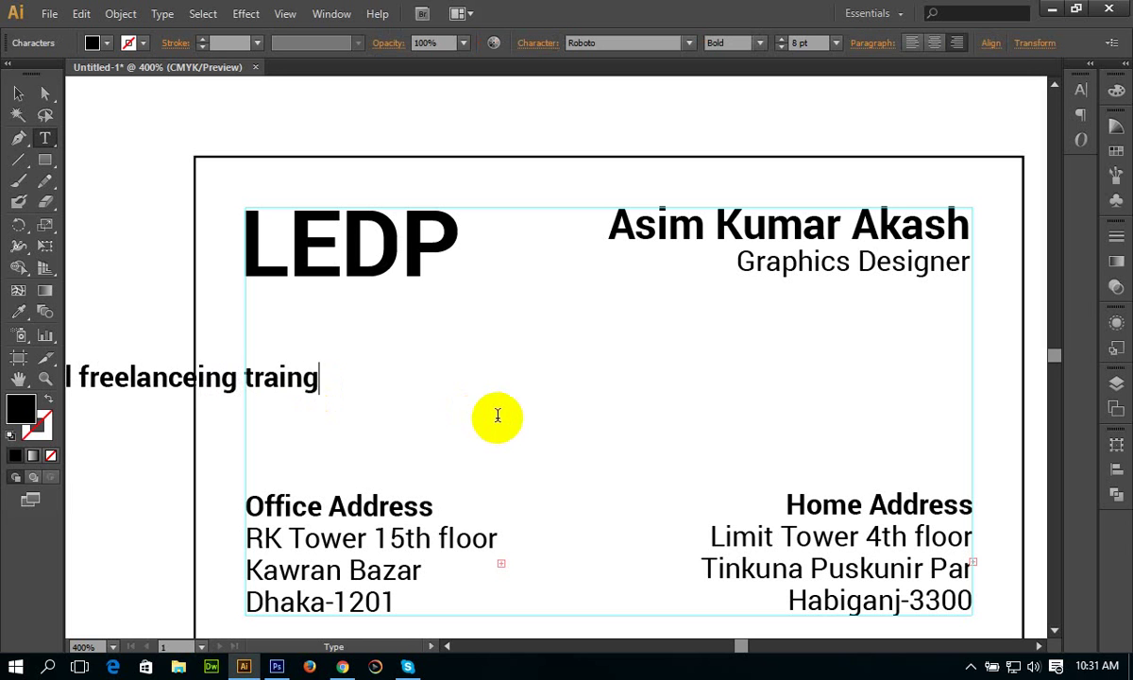
{"action": "key", "text": "BackSpace"}
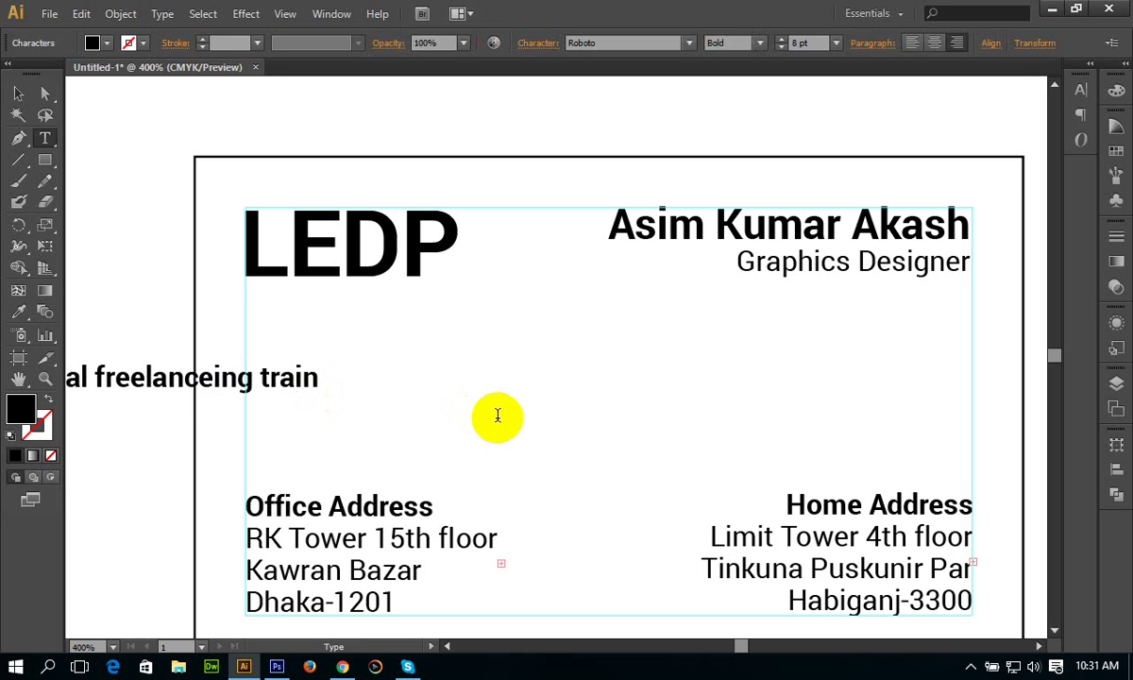
{"action": "left_click_drag", "start_coordinate": [253, 376], "coordinate": [199, 376]}
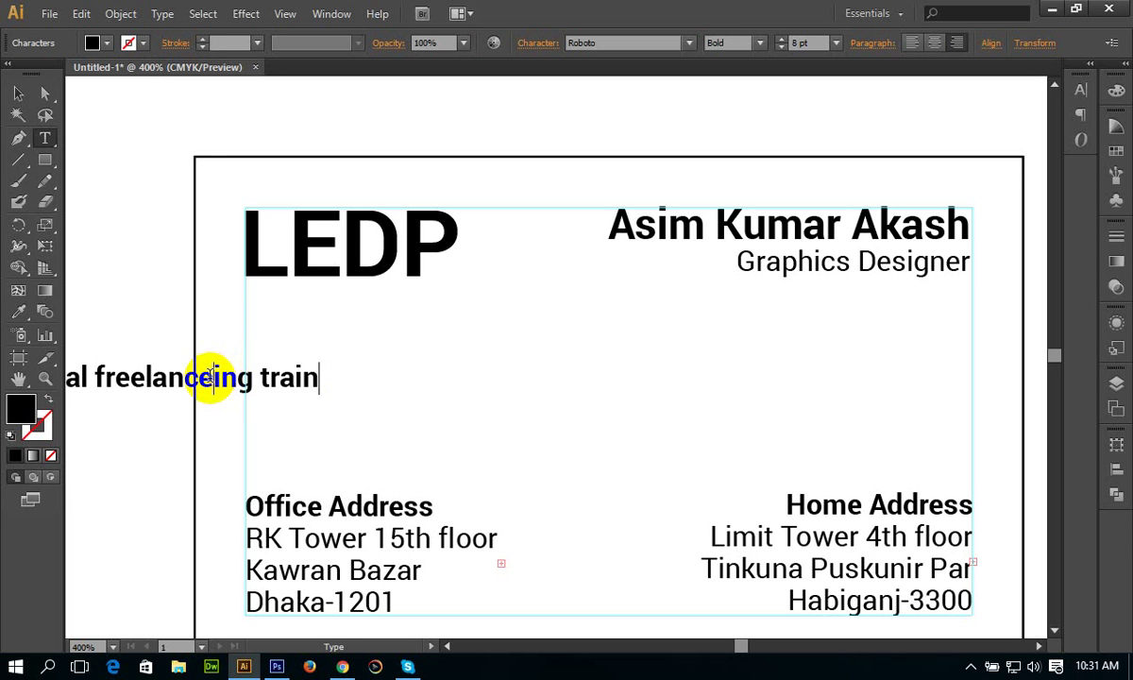
{"action": "key", "text": "BackSpace"}
{"action": "key", "text": "BackSpace"}
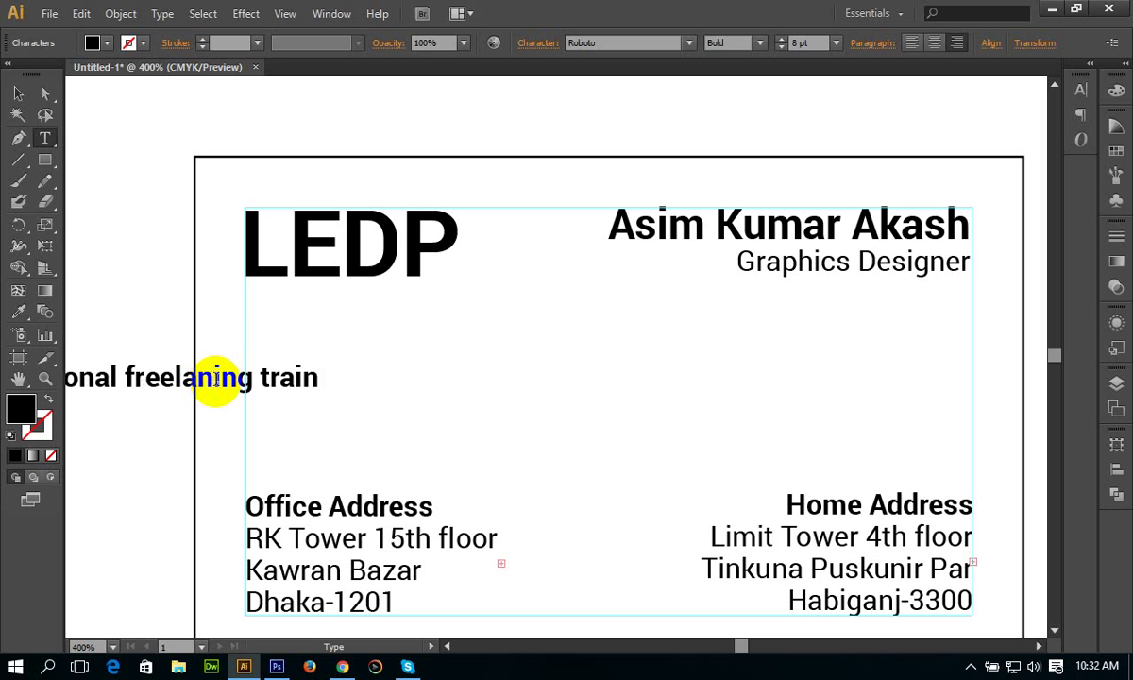
{"action": "type", "text": "c"}
{"action": "left_click", "coordinate": [303, 375]}
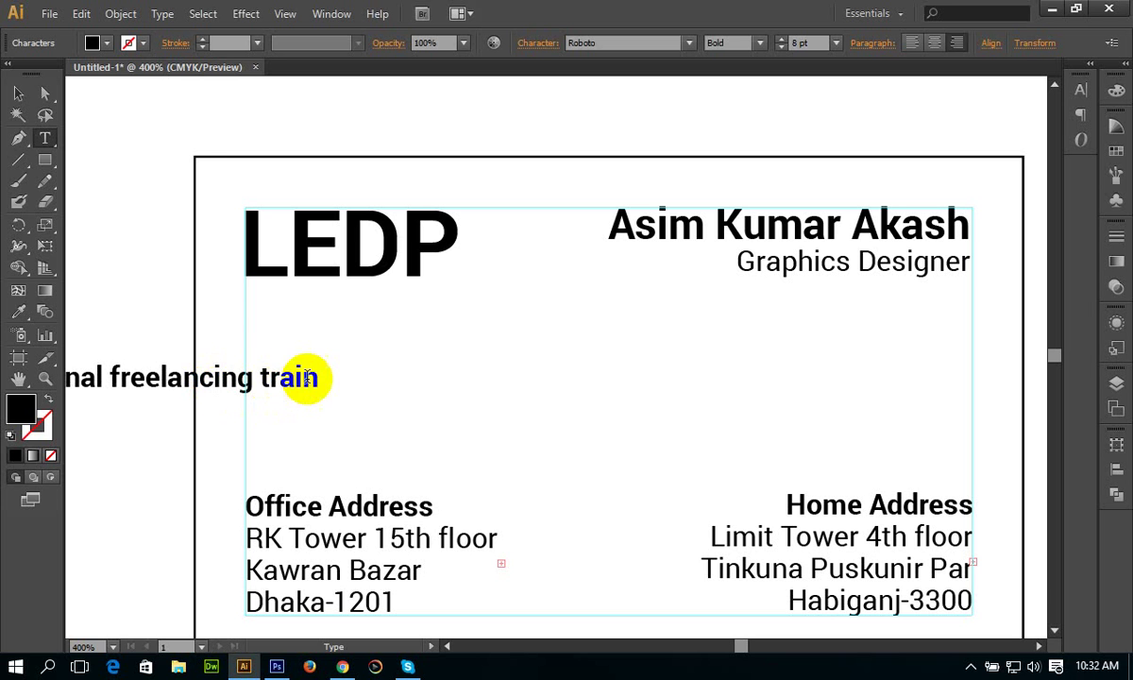
{"action": "type", "text": "ing"}
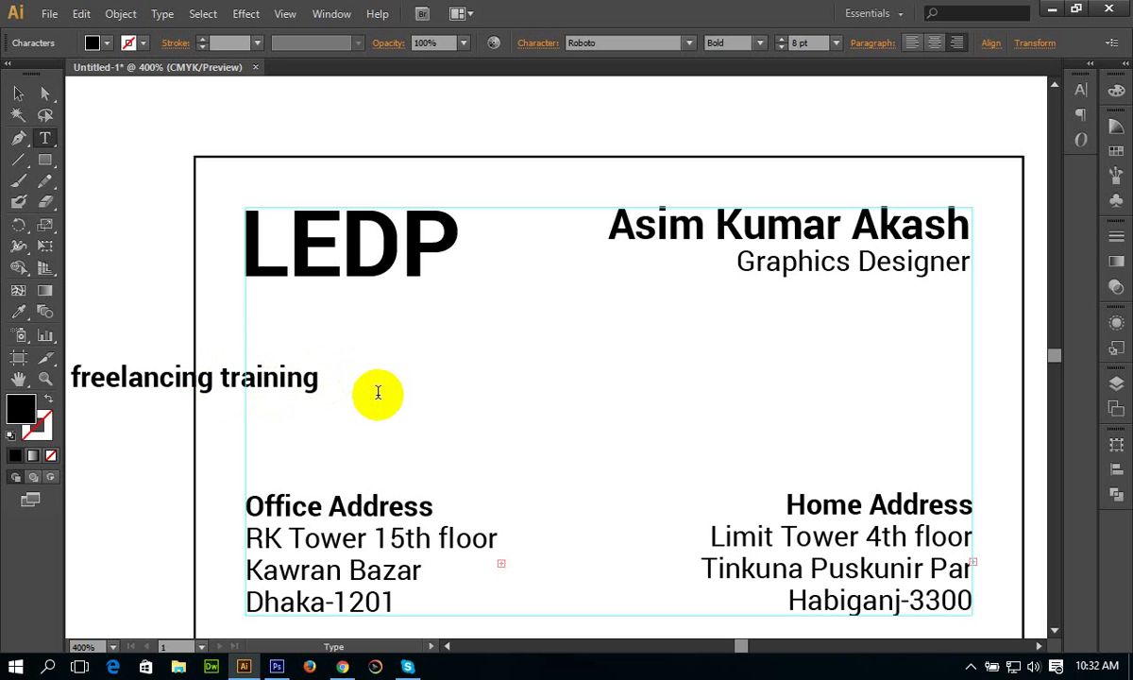
{"action": "left_click", "coordinate": [19, 93]}
Set the tagline to Regular weight and tuck it directly beneath LEDP
{"action": "left_click_drag", "start_coordinate": [265, 376], "coordinate": [678, 316]}
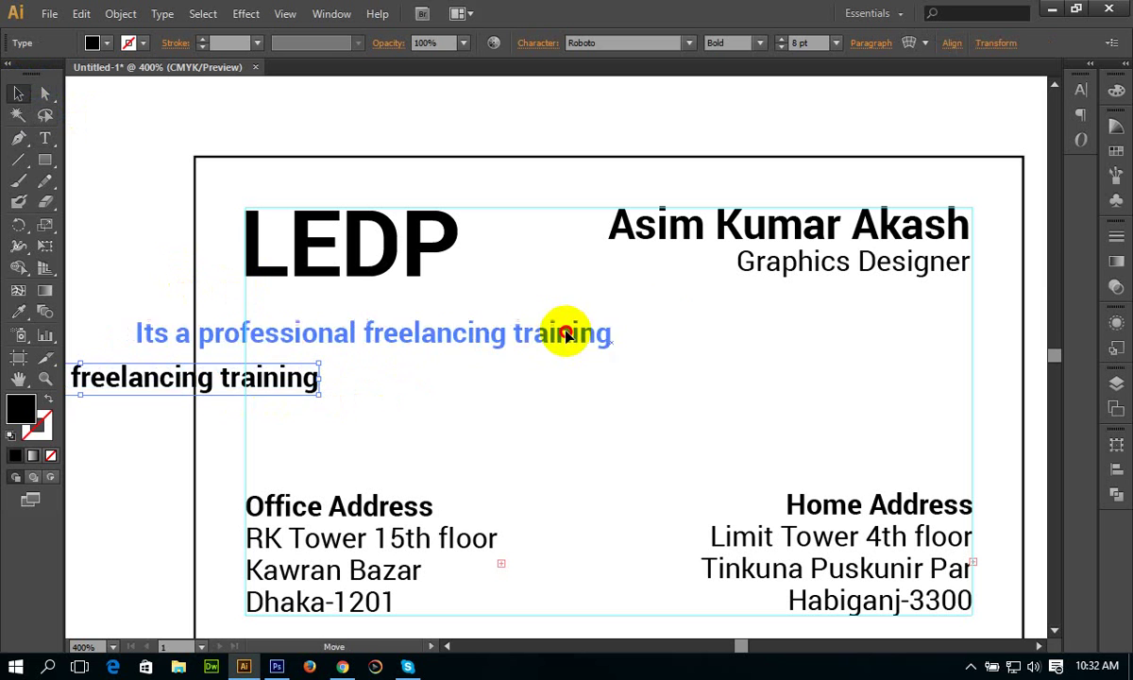
{"action": "left_click", "coordinate": [1081, 89]}
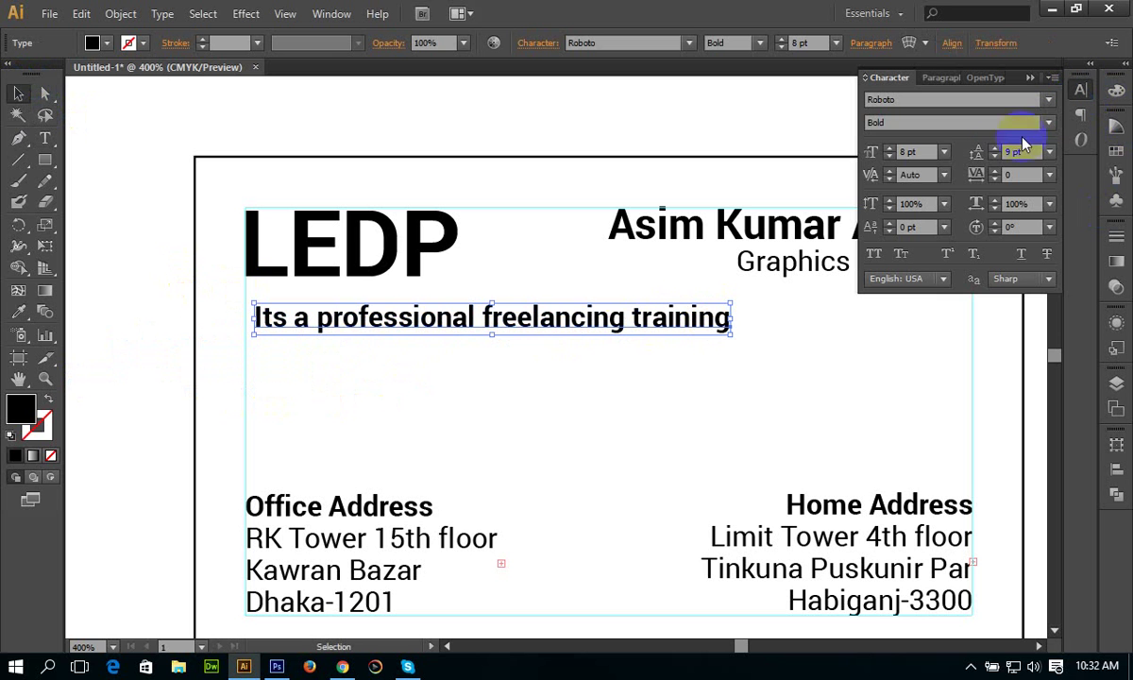
{"action": "left_click", "coordinate": [874, 156]}
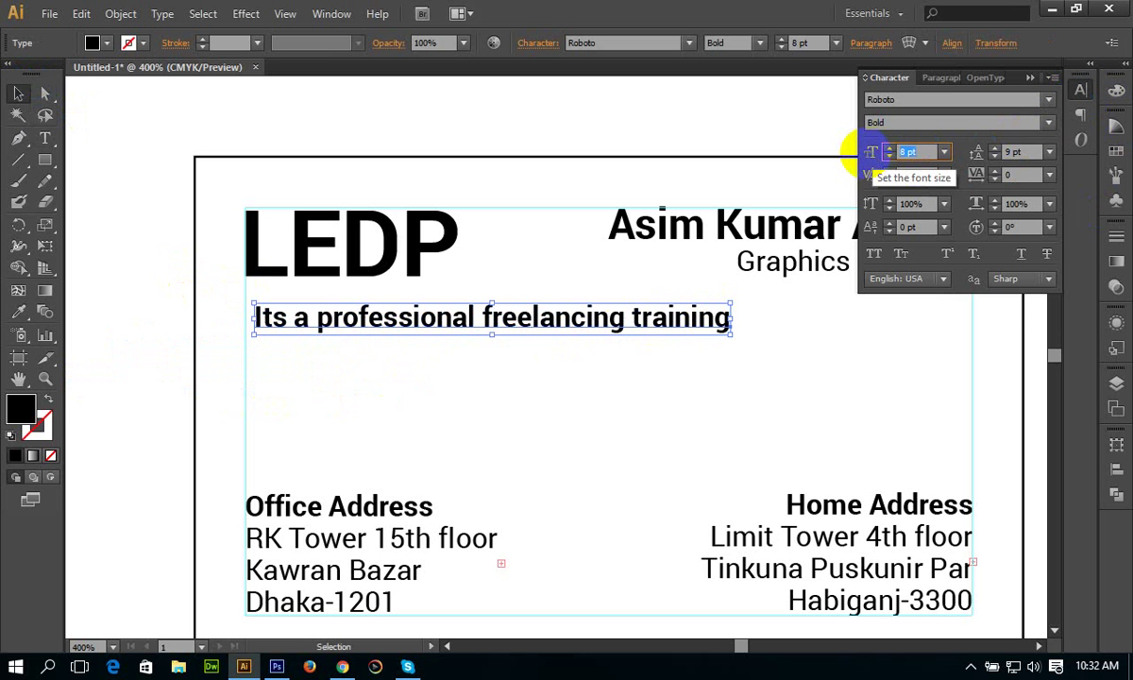
{"action": "type", "text": "4"}
{"action": "left_click", "coordinate": [1043, 119]}
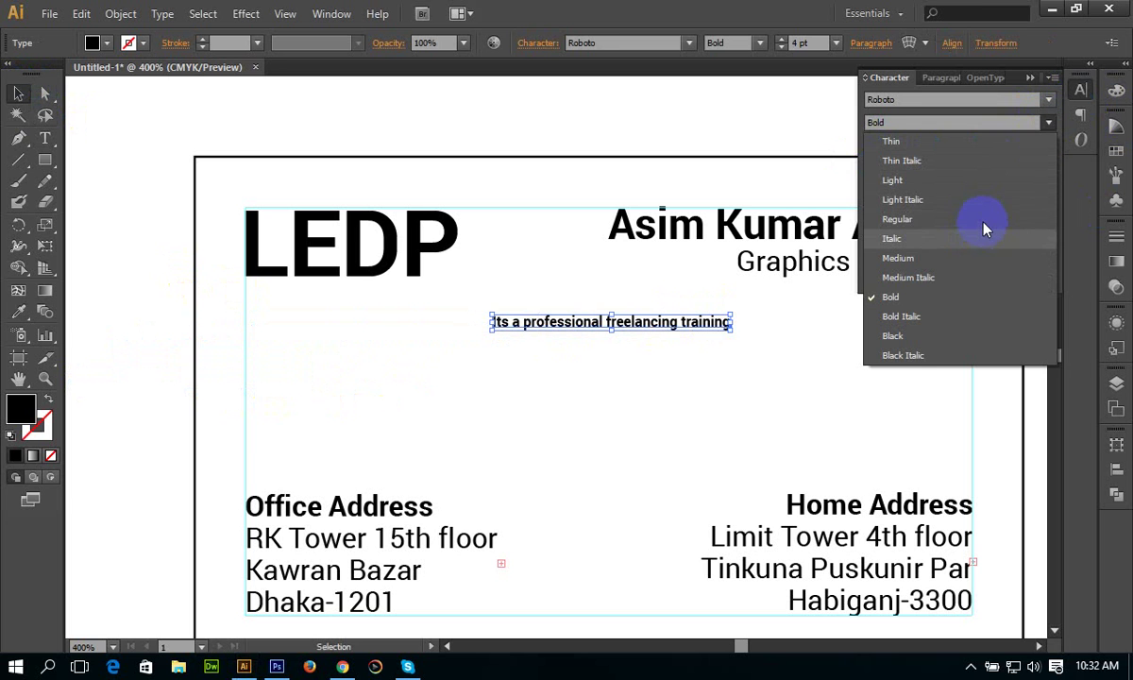
{"action": "left_click", "coordinate": [983, 219]}
{"action": "left_click", "coordinate": [648, 357]}
{"action": "mouse_move", "coordinate": [627, 318]}
{"action": "left_mouse_down"}
{"action": "mouse_move", "coordinate": [523, 312]}
{"action": "mouse_move", "coordinate": [402, 268]}
{"action": "left_mouse_up"}
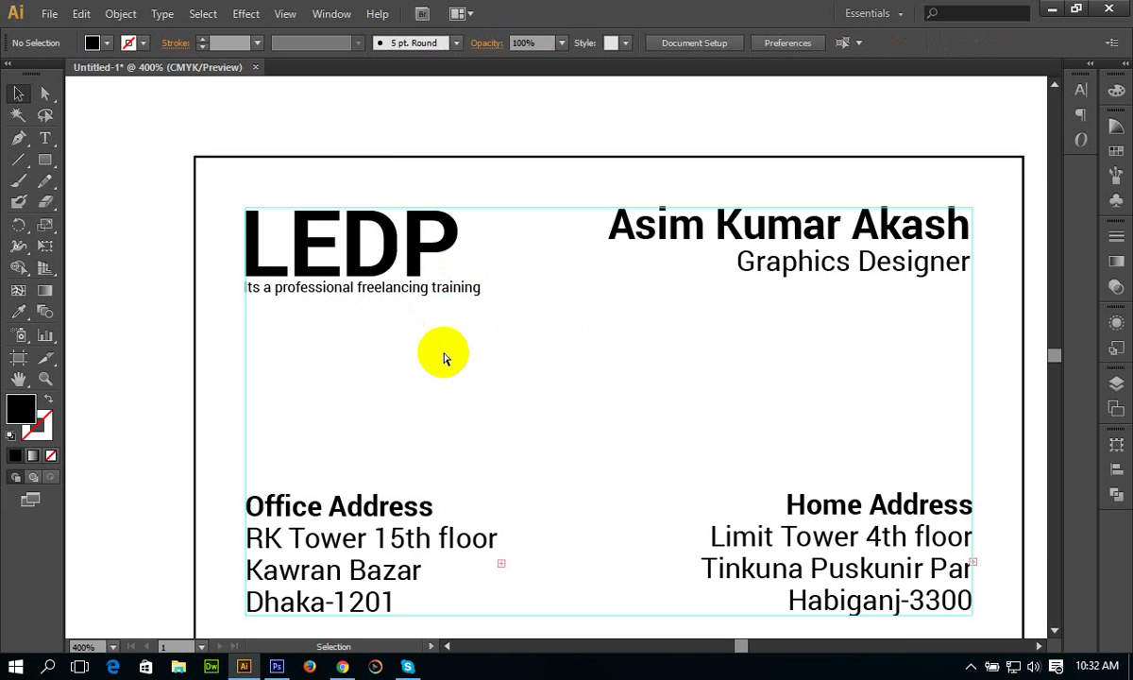
Squeeze the tagline horizontally to match the LEDP logo's width
{"action": "key", "text": "ctrl+plus"}
{"action": "left_click_drag", "start_coordinate": [444, 357], "coordinate": [821, 421]}
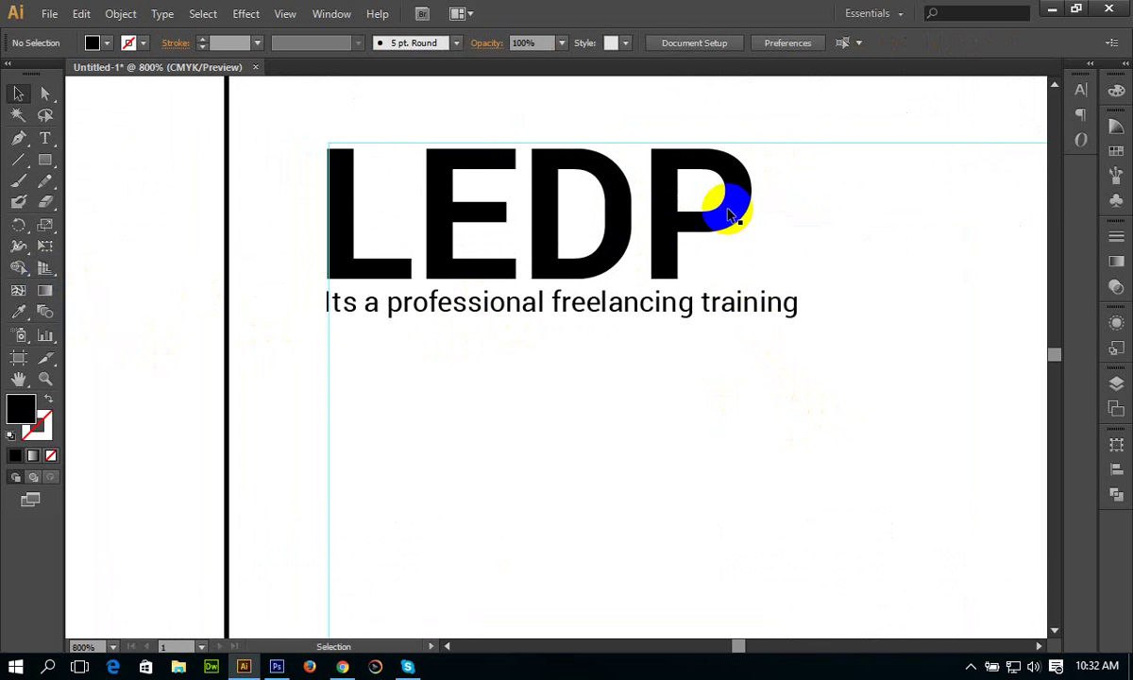
{"action": "left_click_drag", "start_coordinate": [806, 261], "coordinate": [818, 321]}
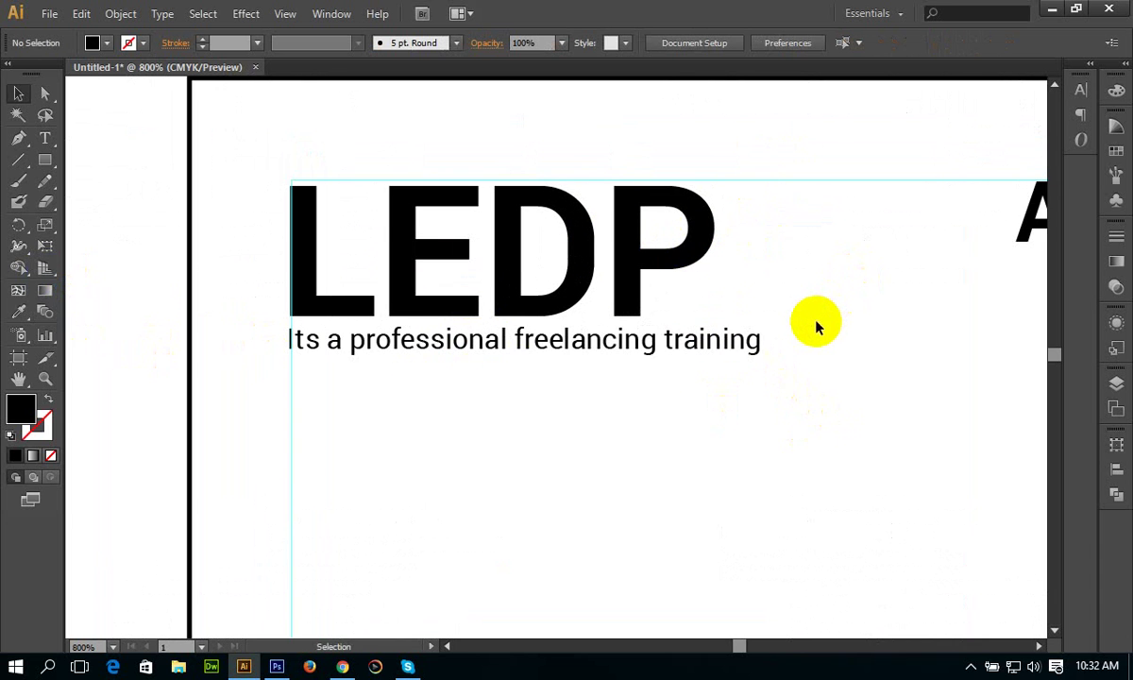
{"action": "key", "text": "ctrl+minus"}
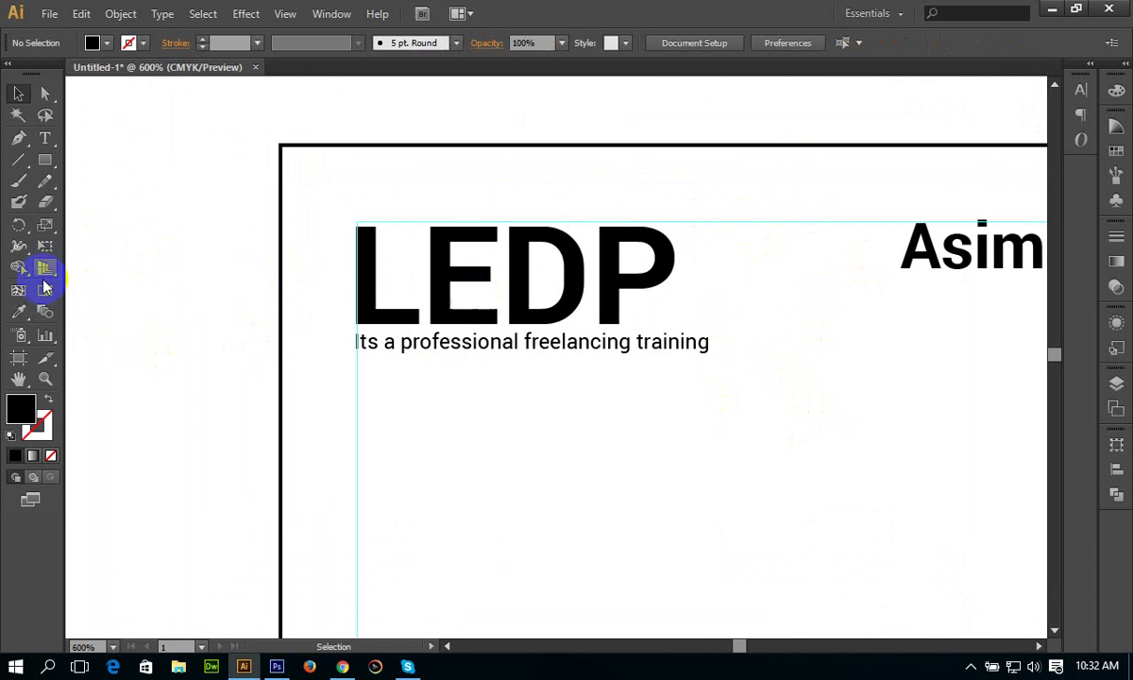
{"action": "left_click", "coordinate": [44, 137]}
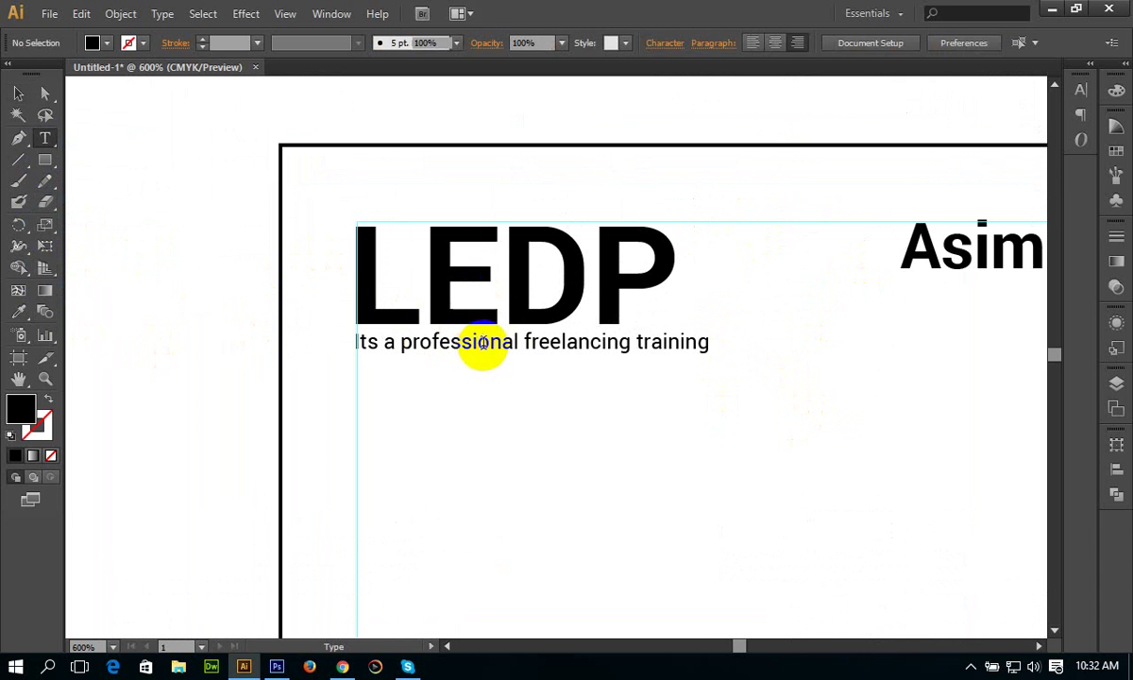
{"action": "left_click", "coordinate": [477, 342]}
{"action": "key", "text": "Escape"}
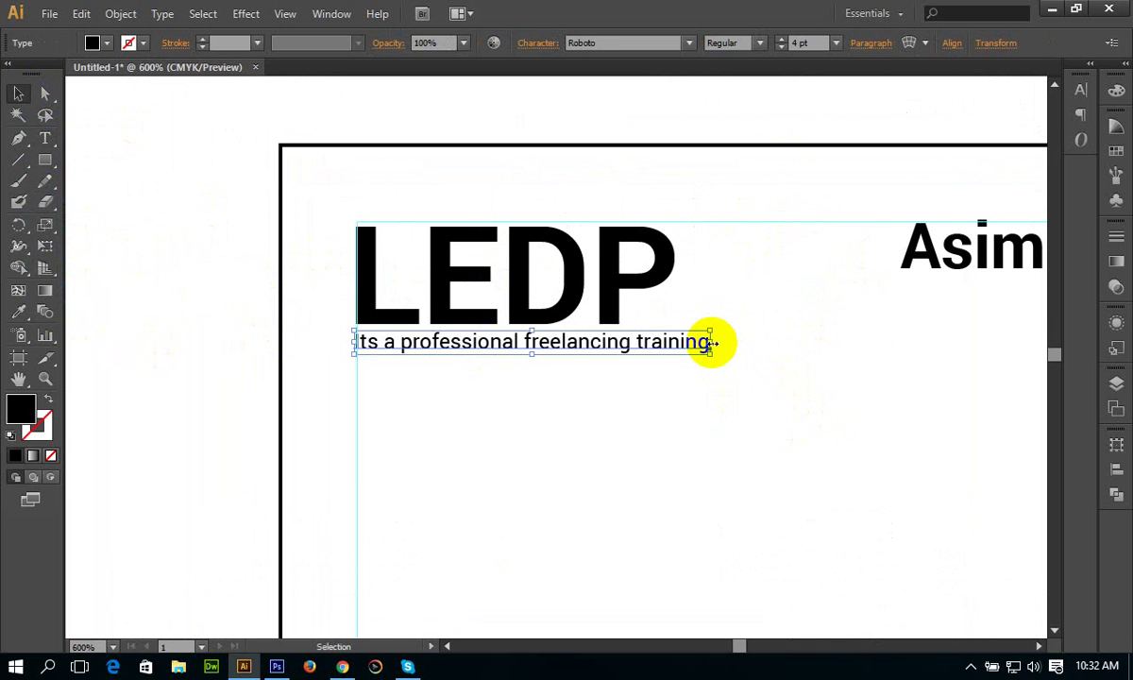
{"action": "left_click_drag", "start_coordinate": [710, 343], "coordinate": [677, 344]}
{"action": "left_click", "coordinate": [766, 374]}
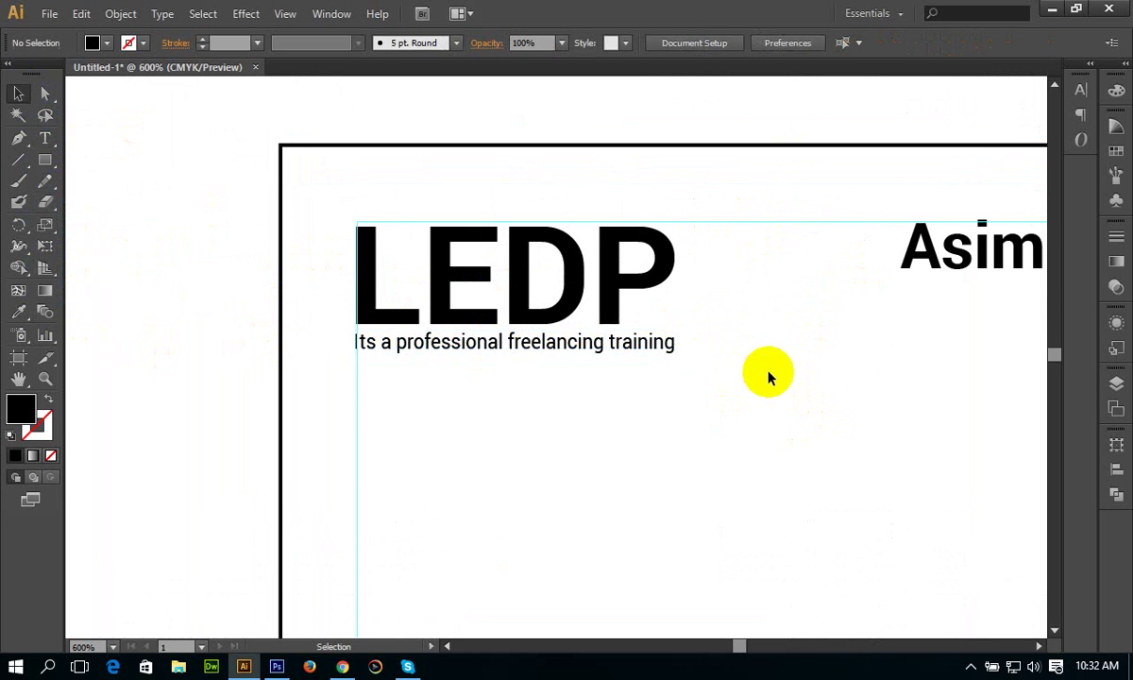
Pan and zoom out to bring the name and job title into view
{"action": "scroll", "coordinate": [703, 399], "scroll_direction": "right", "scroll_amount": 2}
{"action": "left_click", "coordinate": [536, 357]}
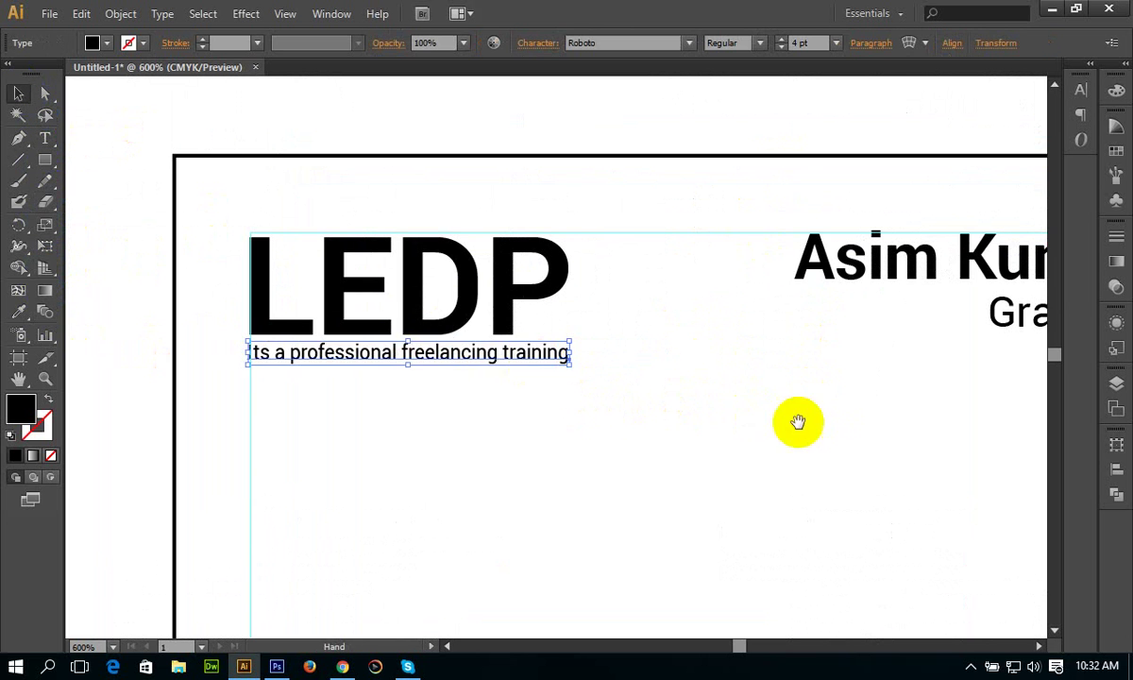
{"action": "scroll", "coordinate": [797, 422], "scroll_direction": "right", "scroll_amount": 3}
{"action": "left_click_drag", "start_coordinate": [754, 410], "coordinate": [537, 407]}
{"action": "key", "text": "ctrl+minus"}
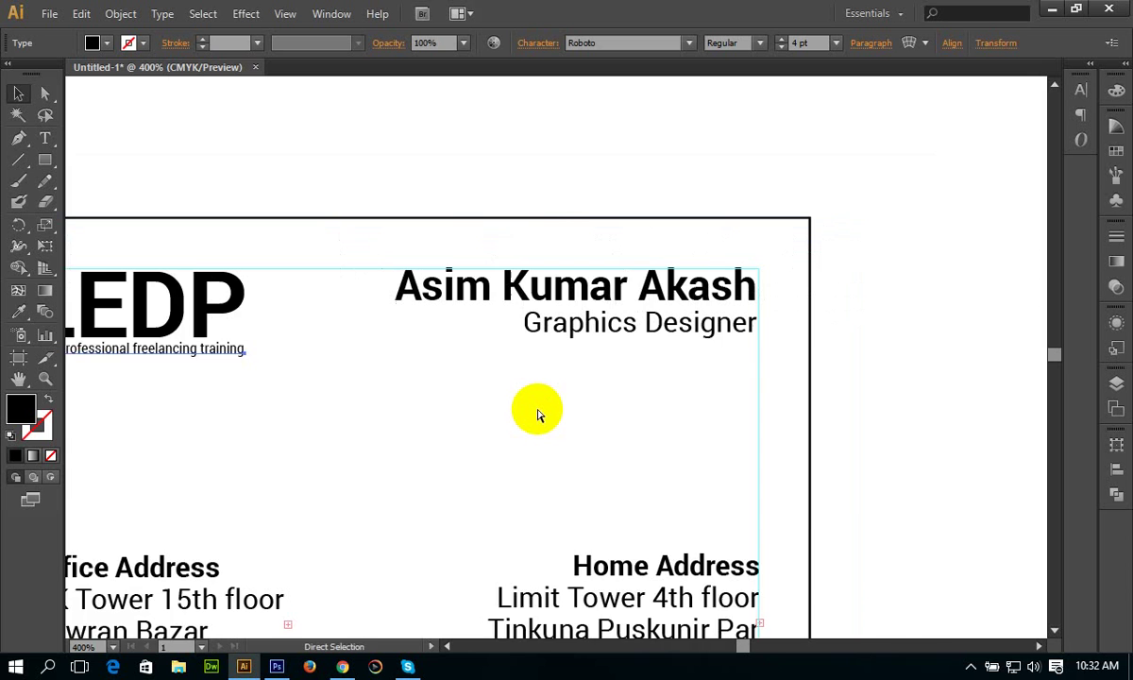
{"action": "scroll", "coordinate": [303, 372], "scroll_direction": "left", "scroll_amount": 3}
Replace the job title 'Graphics Designer' with 'Training Executive', fixing the typos
{"action": "left_click", "coordinate": [44, 138]}
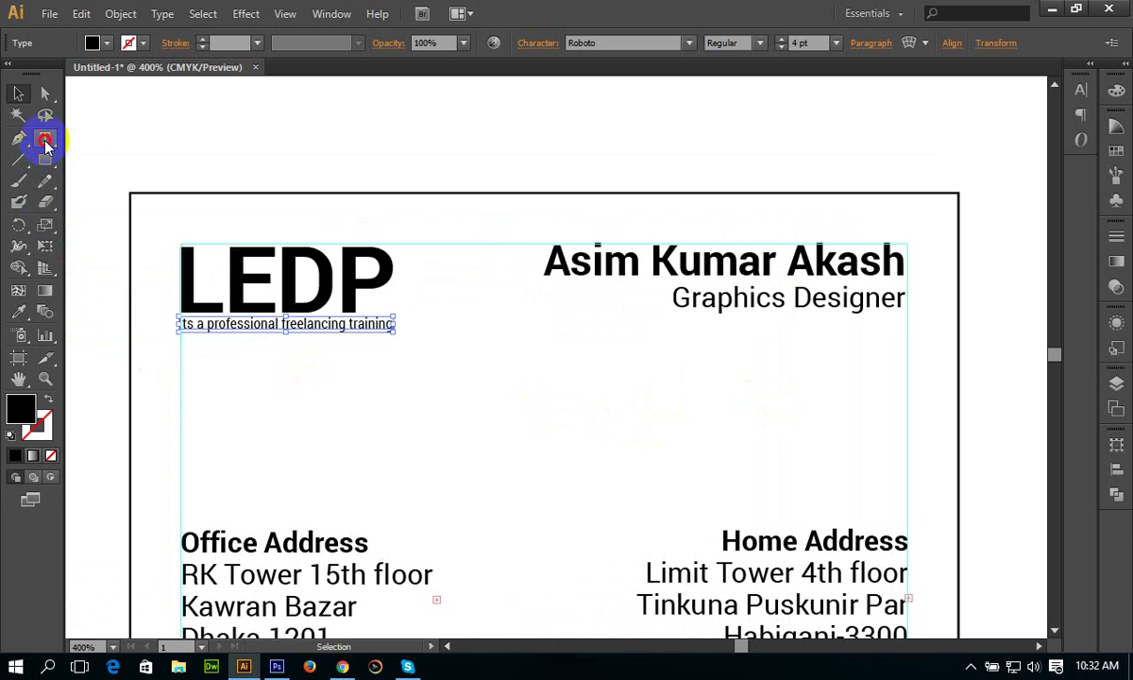
{"action": "left_click", "coordinate": [688, 303]}
{"action": "left_click_drag", "start_coordinate": [667, 298], "coordinate": [951, 311]}
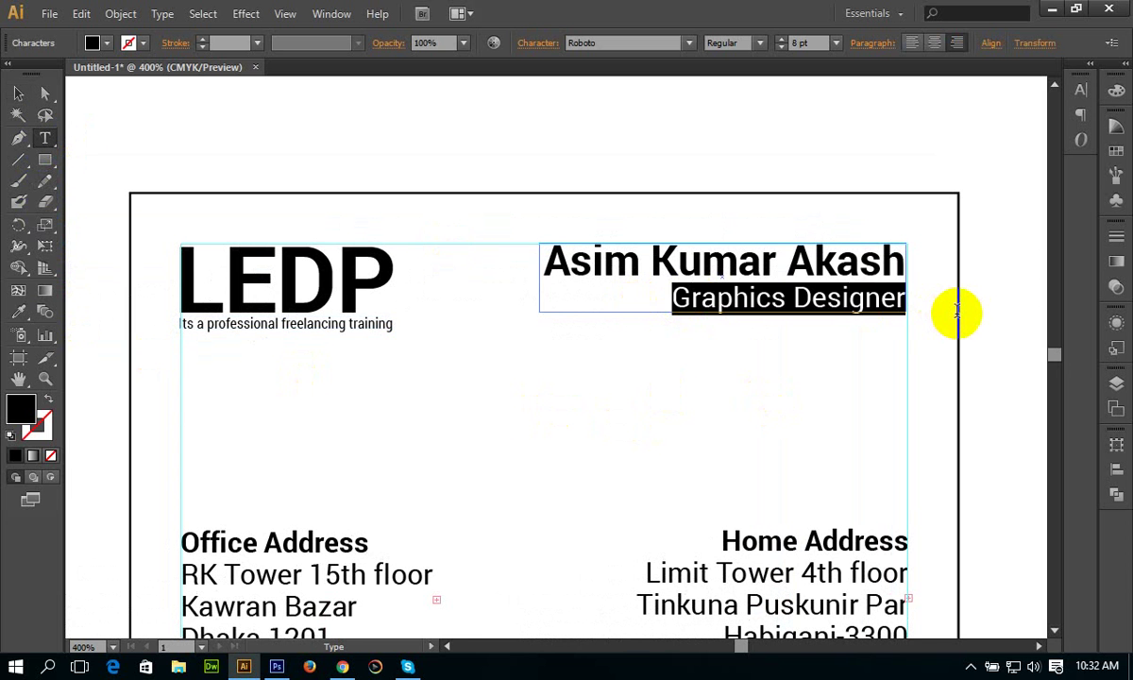
{"action": "type", "text": "Training"}
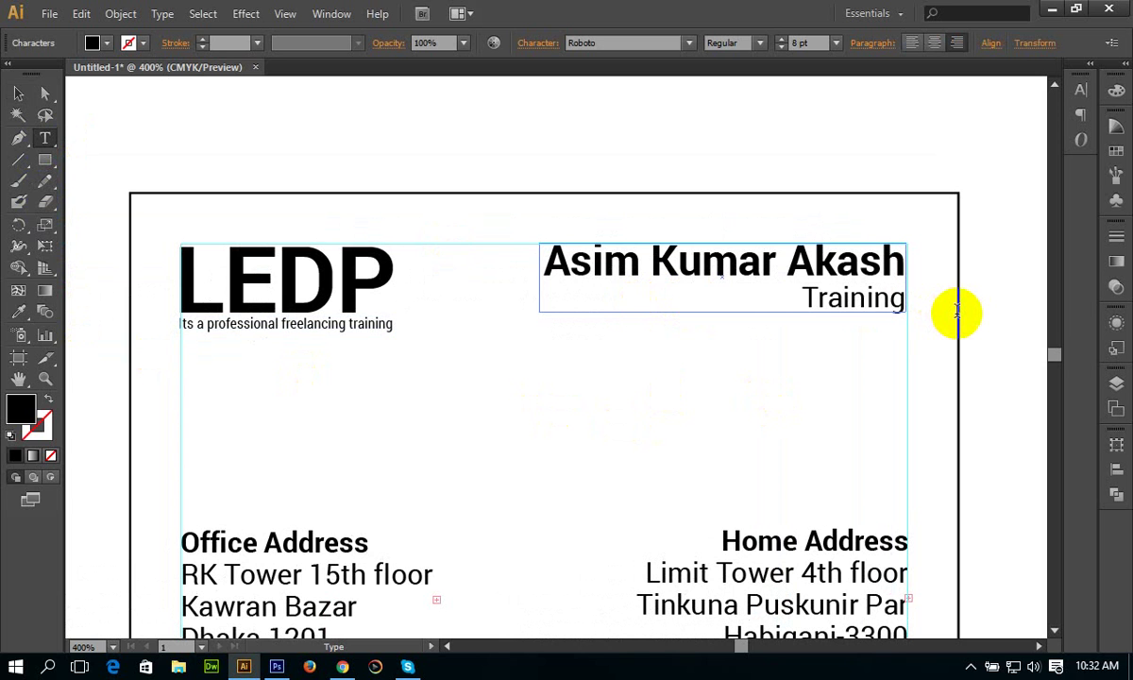
{"action": "type", "text": "xc"}
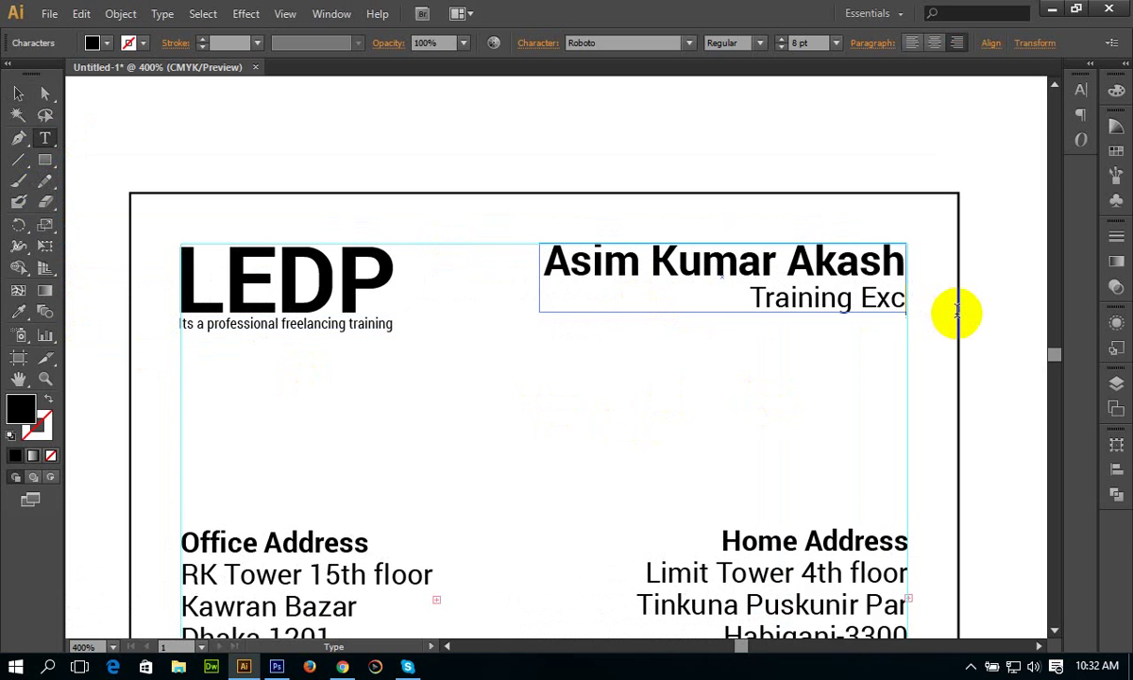
{"action": "type", "text": "utivv"}
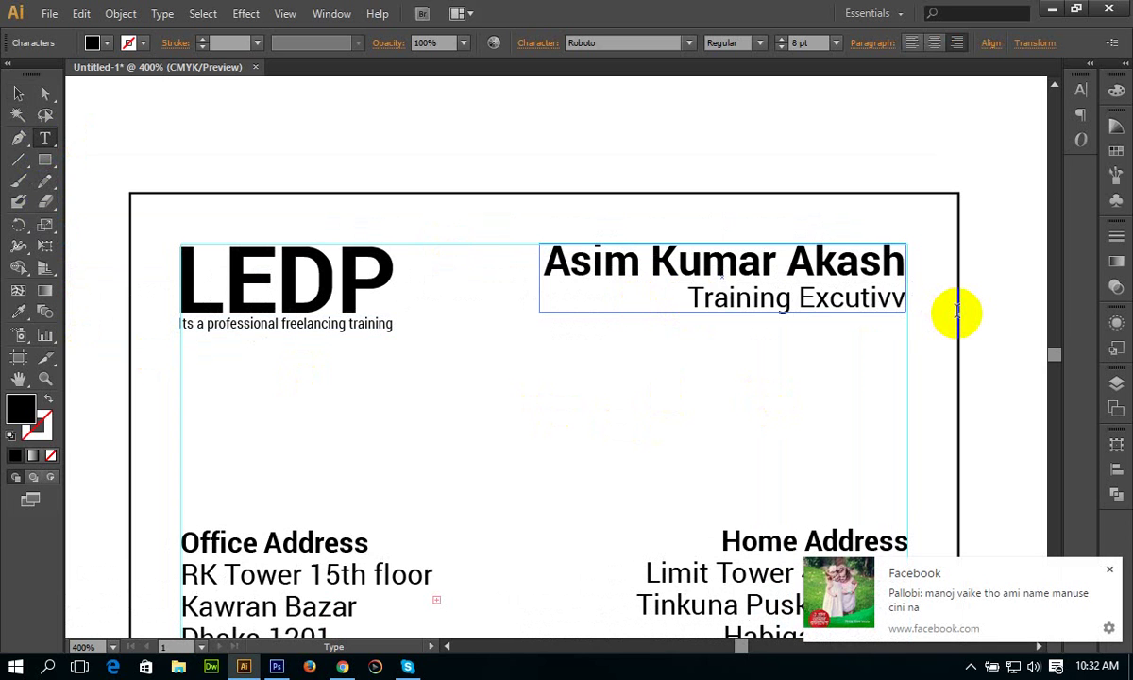
{"action": "key", "text": "BackSpace"}
{"action": "type", "text": "e"}
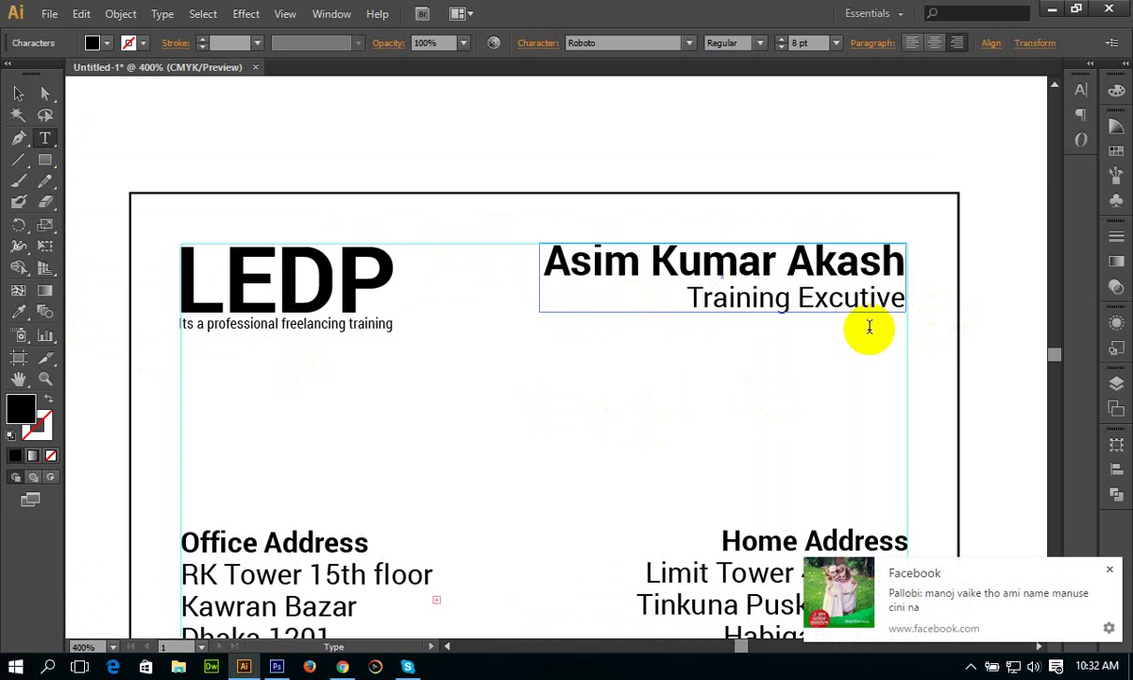
{"action": "left_click_drag", "start_coordinate": [639, 263], "coordinate": [597, 262]}
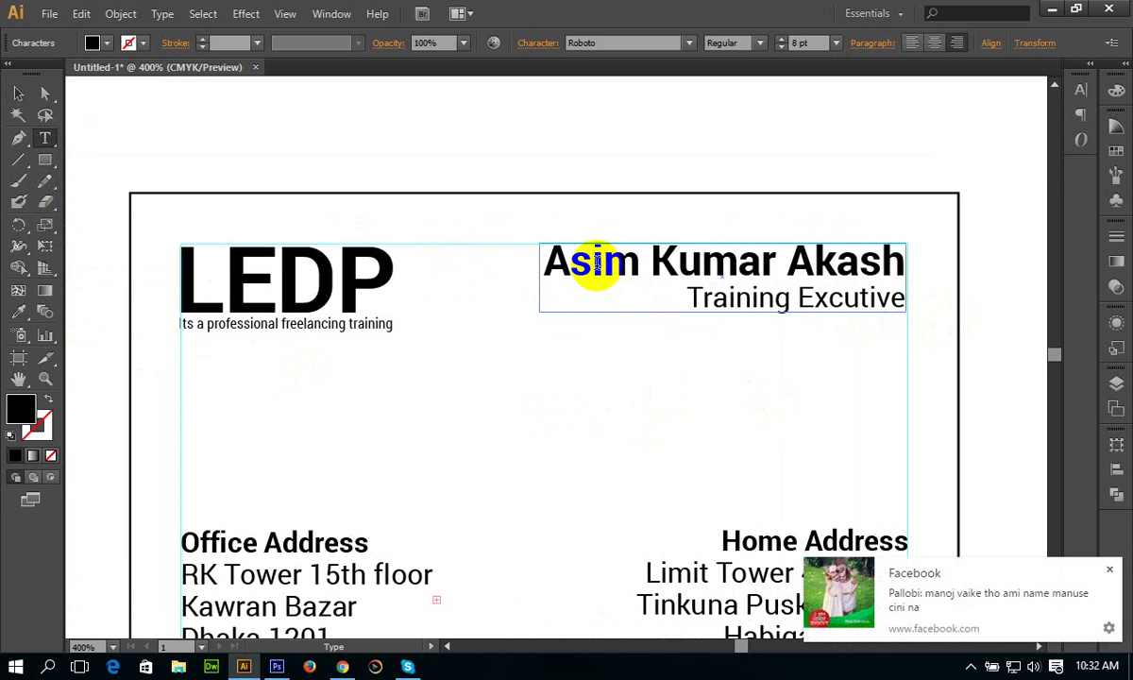
{"action": "left_click_drag", "start_coordinate": [800, 299], "coordinate": [829, 300]}
{"action": "type", "text": "Exe"}
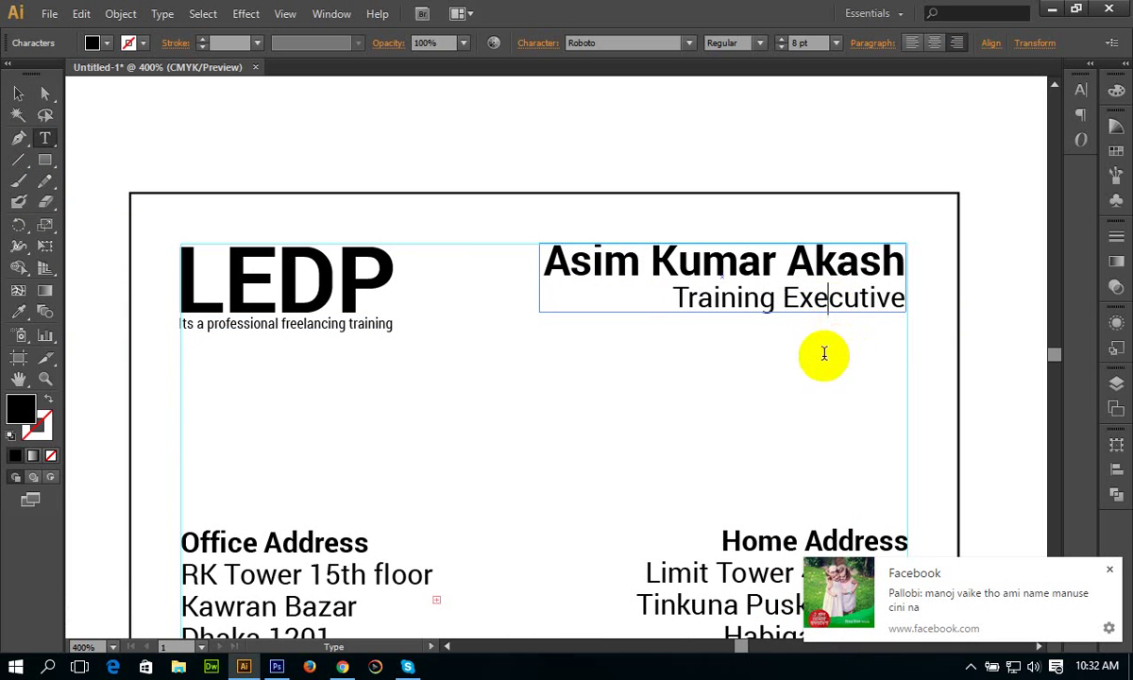
{"action": "left_click", "coordinate": [19, 94]}
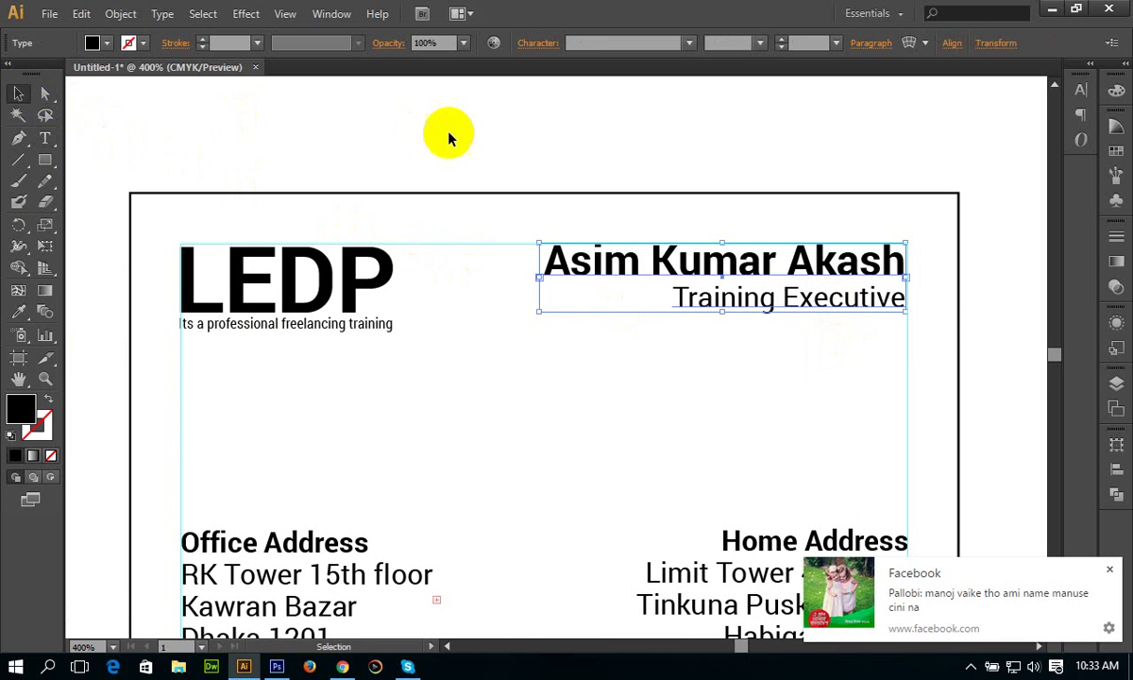
{"action": "key", "text": "ctrl+minus"}
Select the LEDP logo with its tagline and scale them down together
{"action": "left_click", "coordinate": [657, 354]}
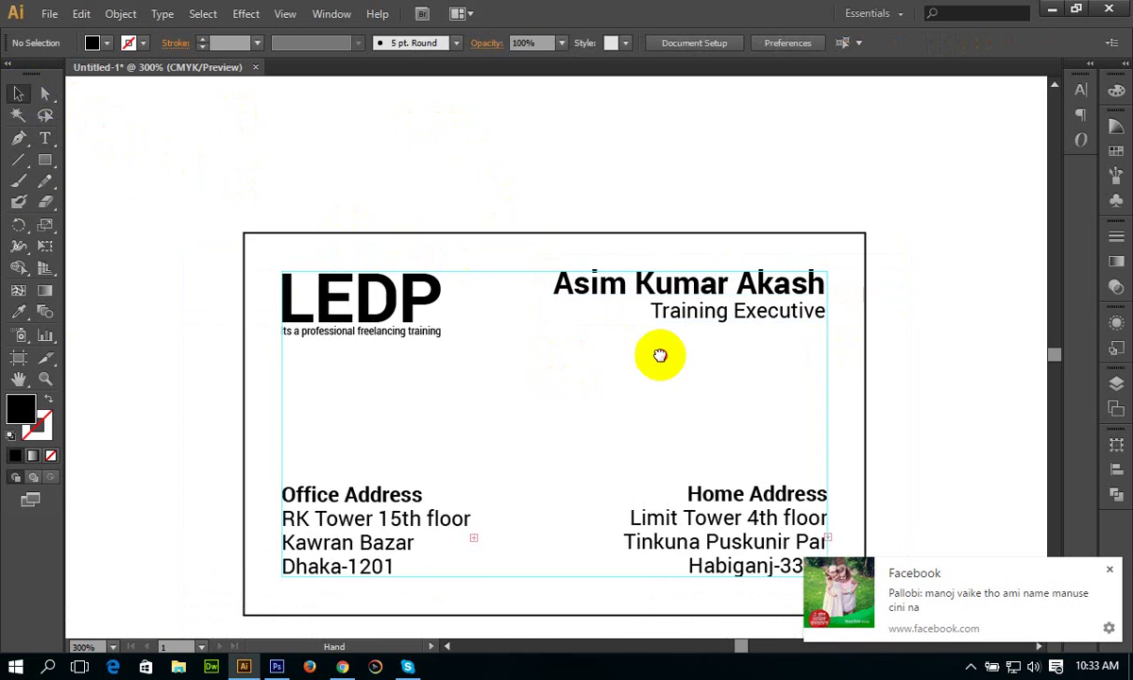
{"action": "left_click_drag", "start_coordinate": [657, 354], "coordinate": [615, 288]}
{"action": "key", "text": "ctrl+minus"}
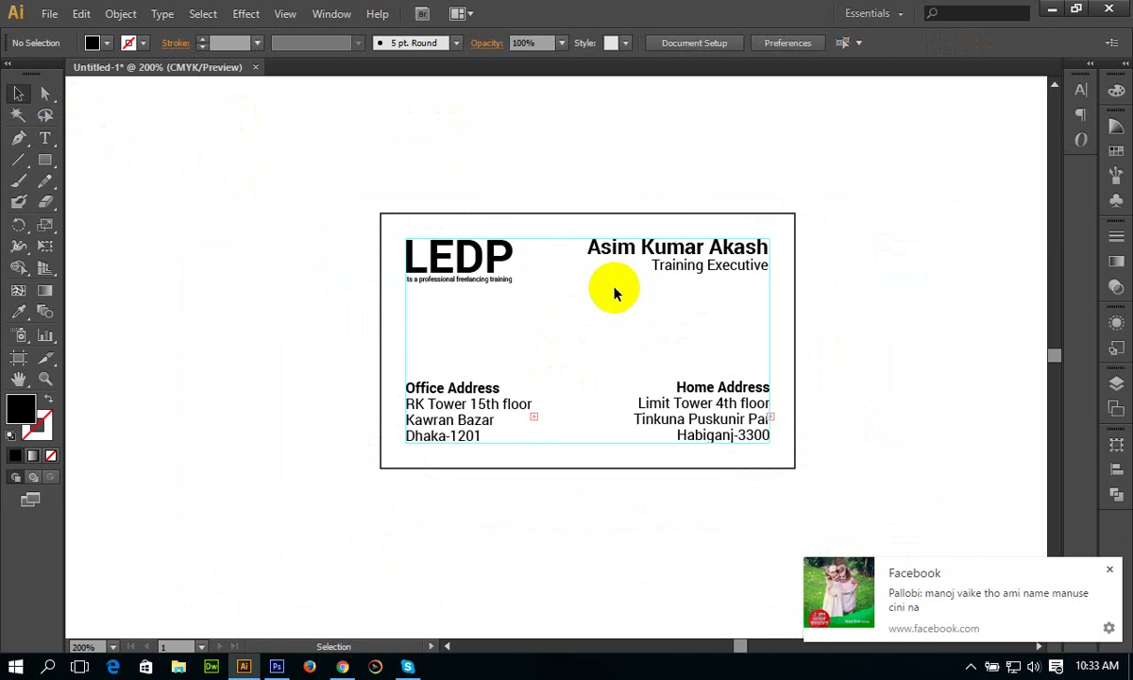
{"action": "left_click", "coordinate": [503, 274]}
{"action": "left_click", "coordinate": [533, 301]}
{"action": "left_click", "coordinate": [491, 279]}
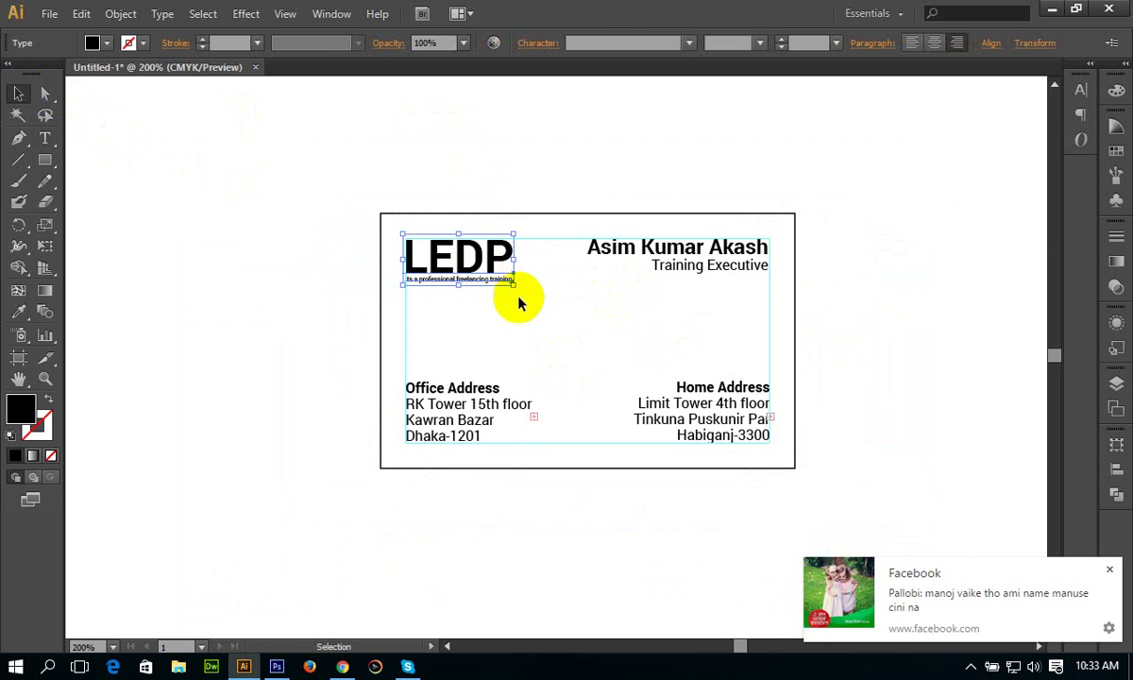
{"action": "left_click_drag", "start_coordinate": [508, 282], "coordinate": [498, 274]}
{"action": "left_click", "coordinate": [543, 309]}
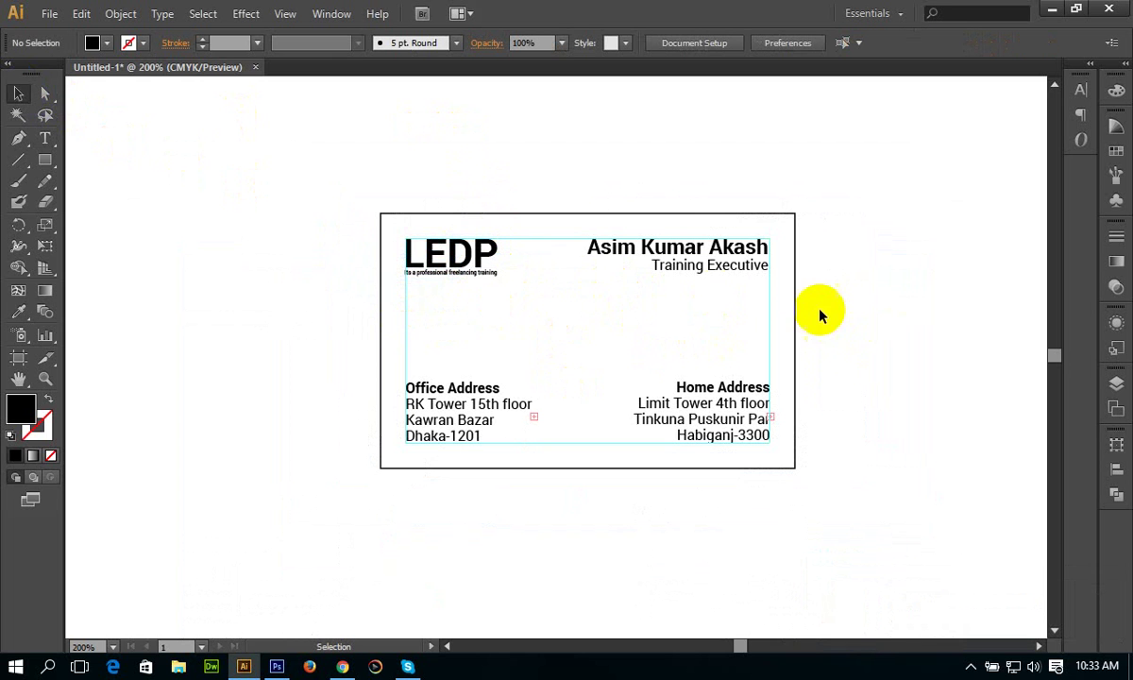
{"action": "left_click", "coordinate": [44, 138]}
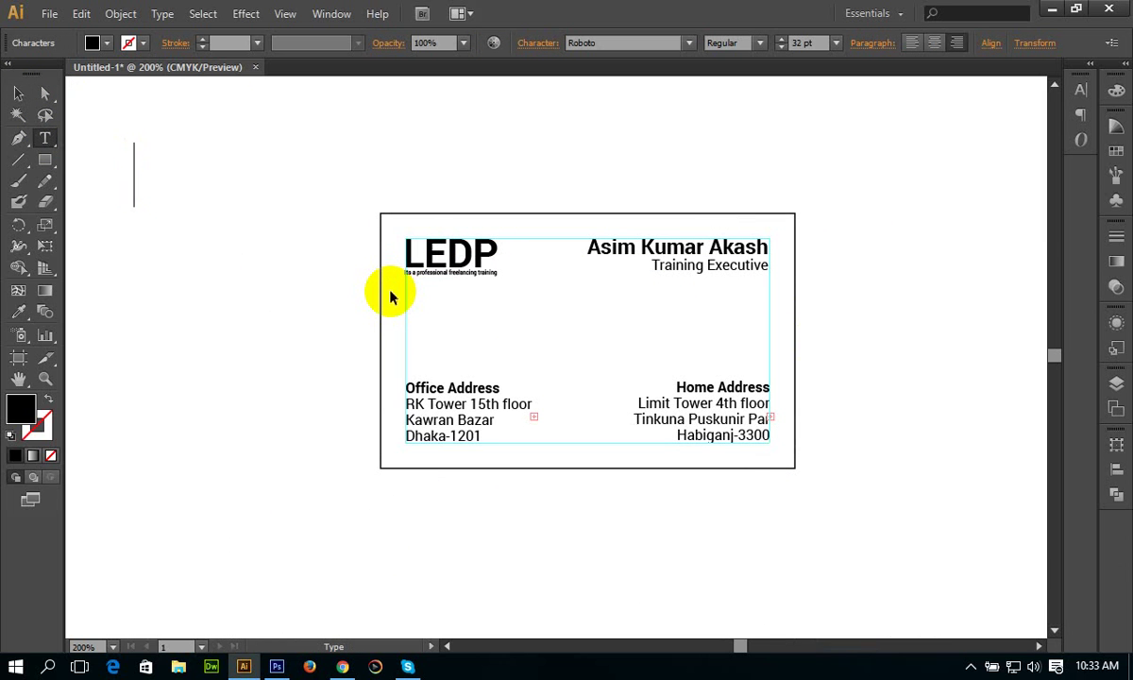
Add a 12 pt 'Learning and Earning Development Project' line across the middle of the card
{"action": "type", "text": "Lear"}
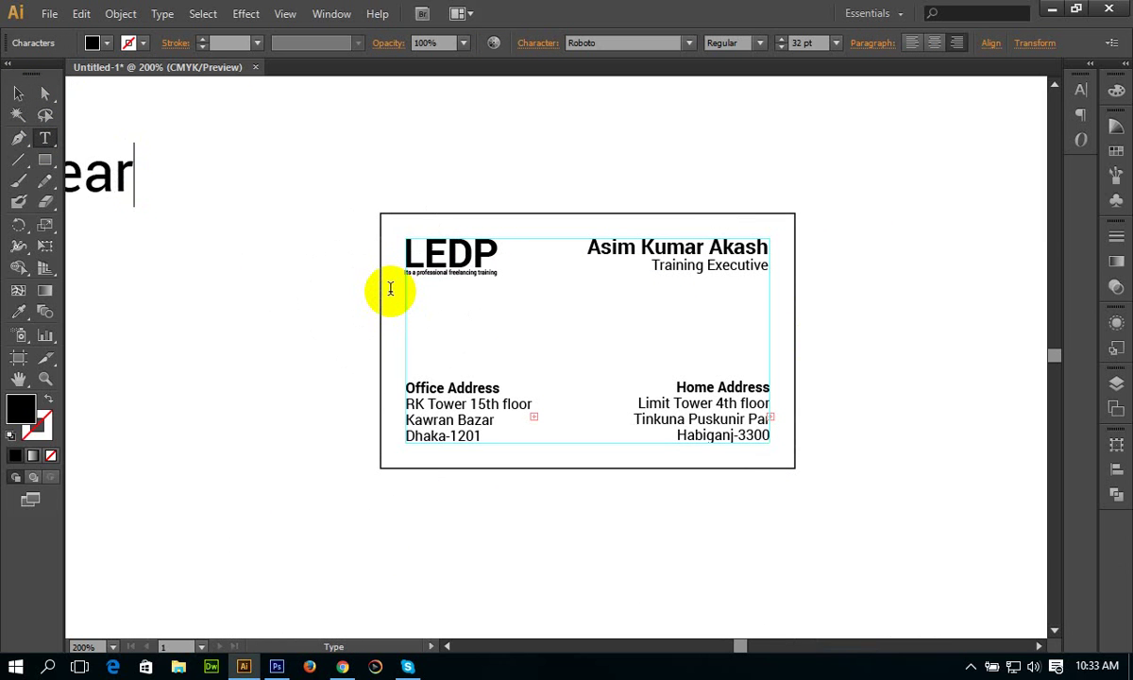
{"action": "type", "text": "nin"}
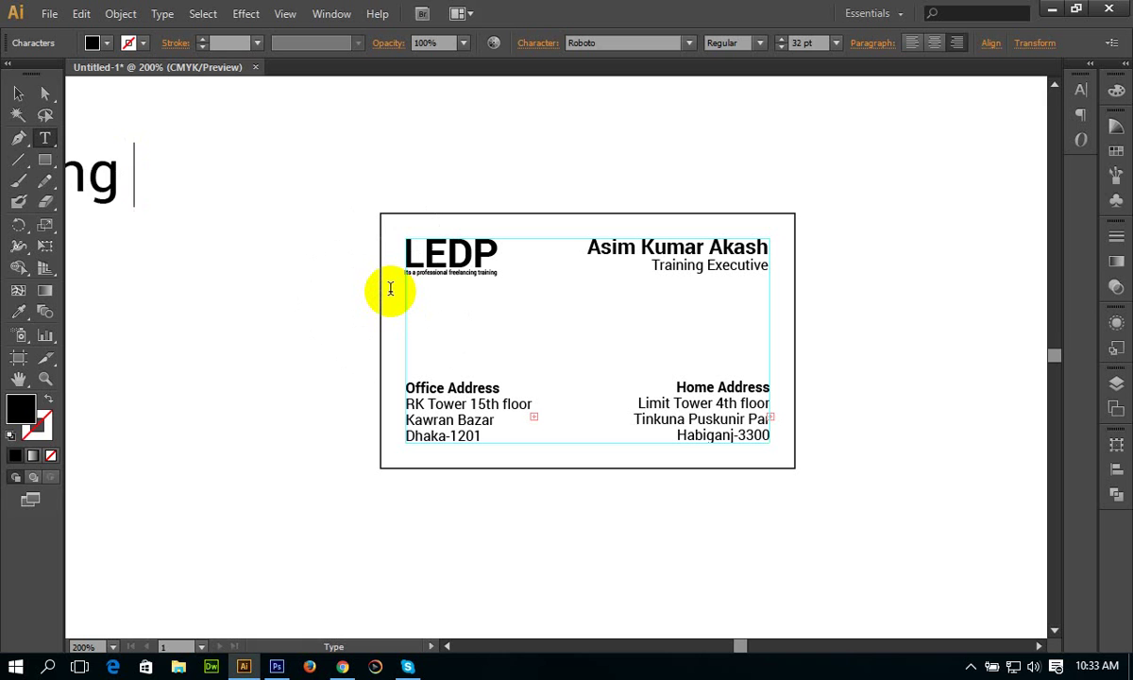
{"action": "type", "text": " and E"}
{"action": "type", "text": "arn"}
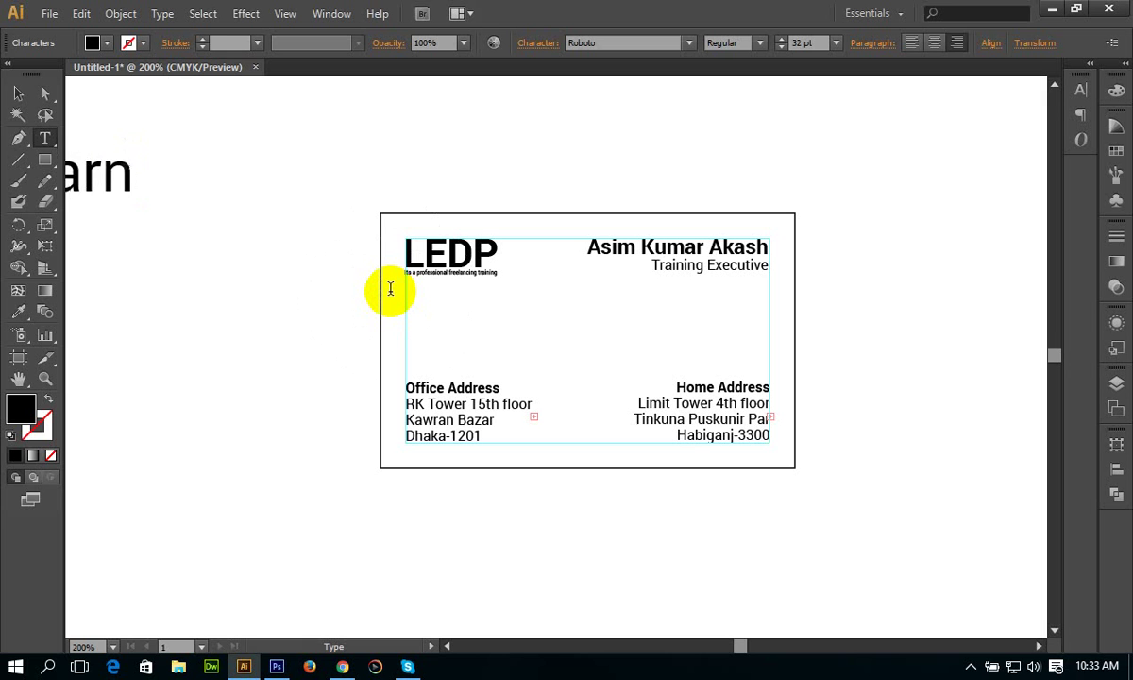
{"action": "type", "text": " Deve"}
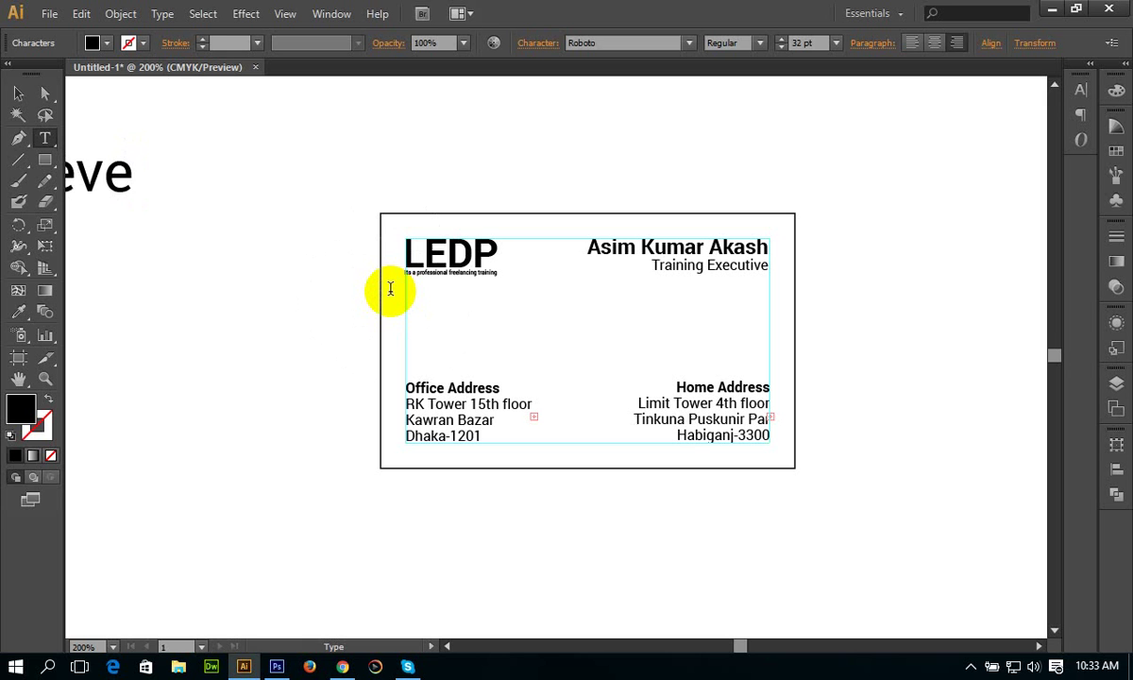
{"action": "type", "text": "lop"}
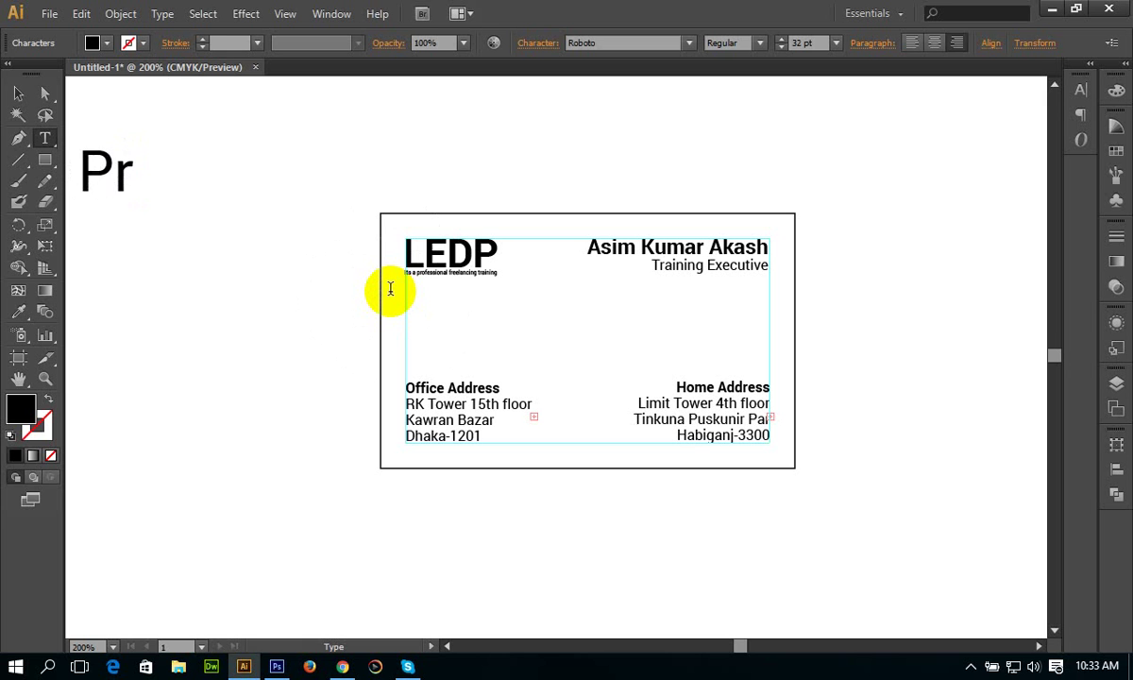
{"action": "type", "text": "oject"}
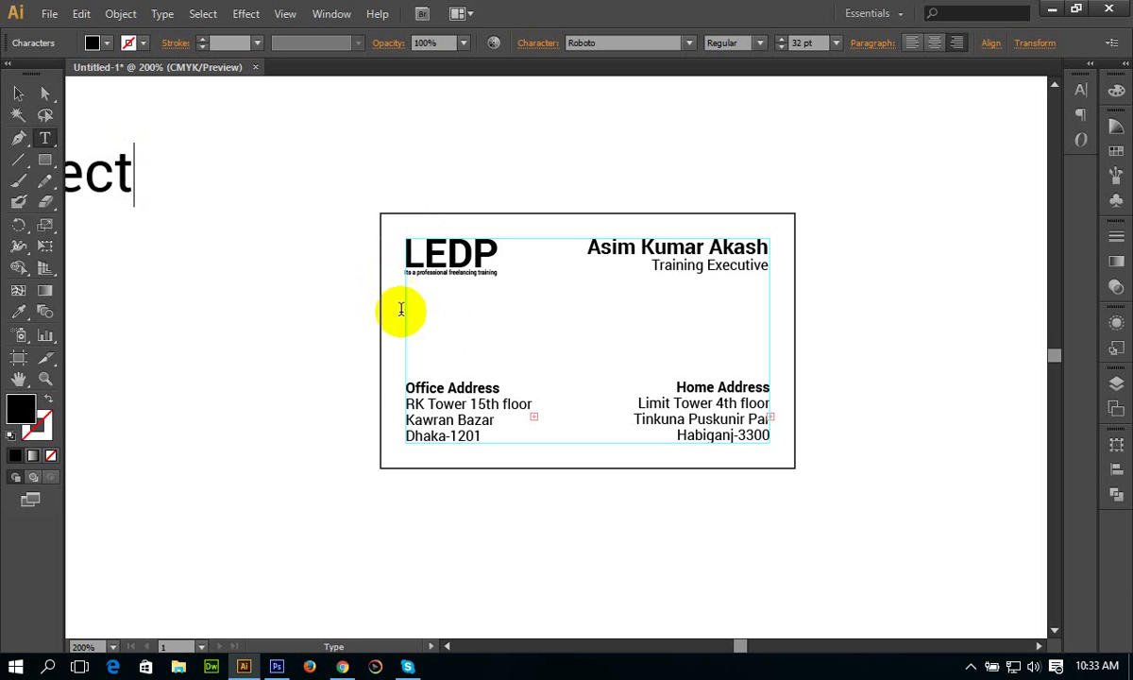
{"action": "mouse_move", "coordinate": [121, 156]}
{"action": "left_mouse_down"}
{"action": "mouse_move", "coordinate": [1001, 325]}
{"action": "mouse_move", "coordinate": [989, 326]}
{"action": "left_mouse_up"}
{"action": "left_click", "coordinate": [1081, 89]}
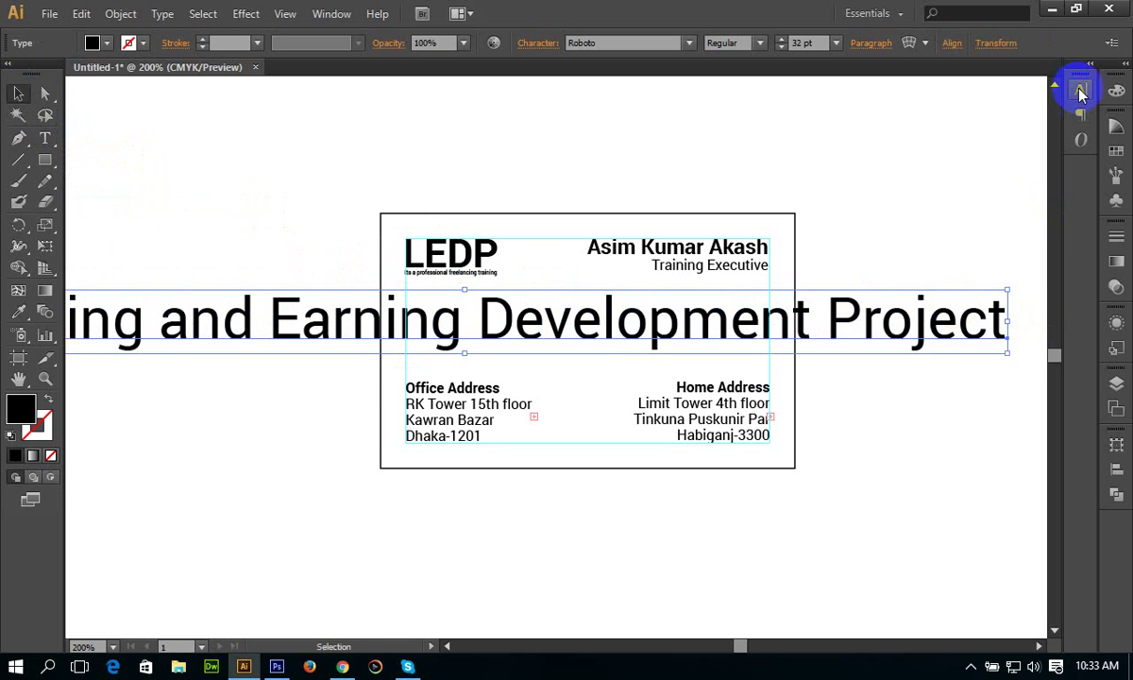
{"action": "left_click", "coordinate": [942, 151]}
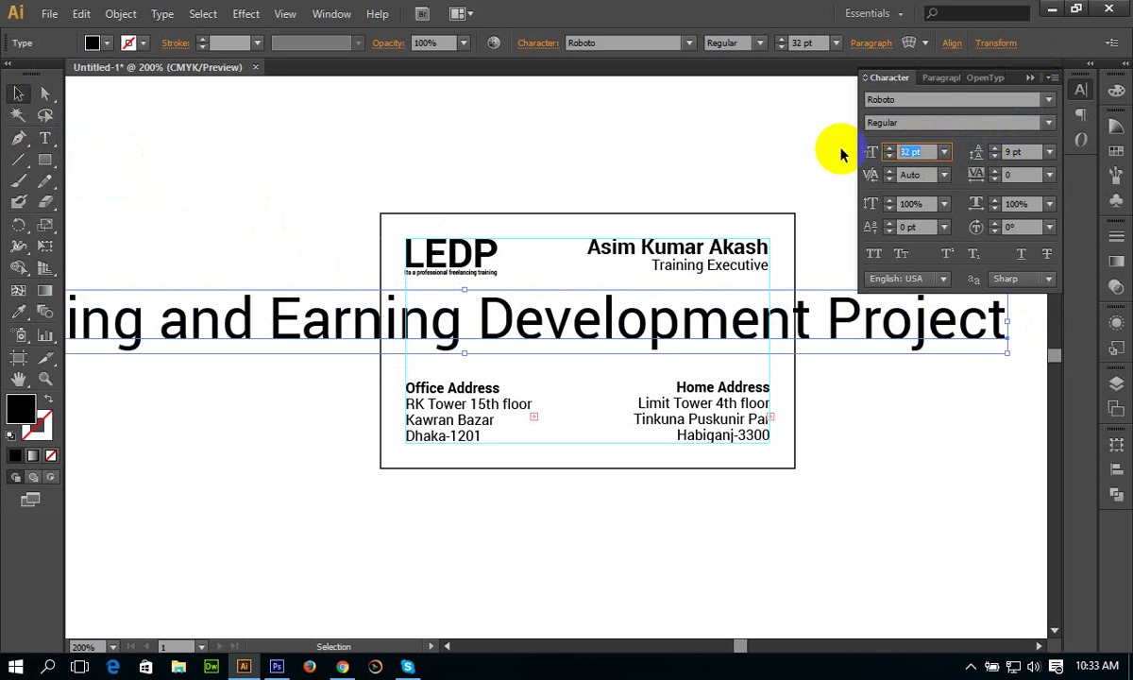
{"action": "type", "text": "12"}
{"action": "key", "text": "Return"}
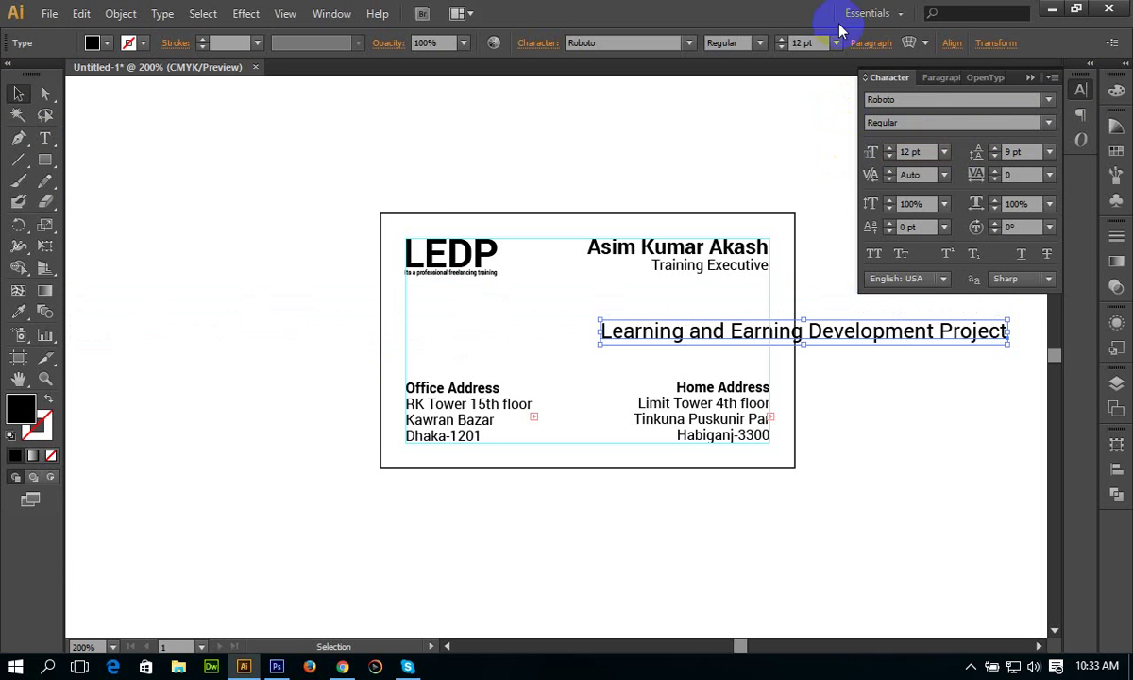
{"action": "left_click_drag", "start_coordinate": [872, 330], "coordinate": [675, 317]}
{"action": "key", "text": "ctrl+equal"}
{"action": "key", "text": "ctrl+equal"}
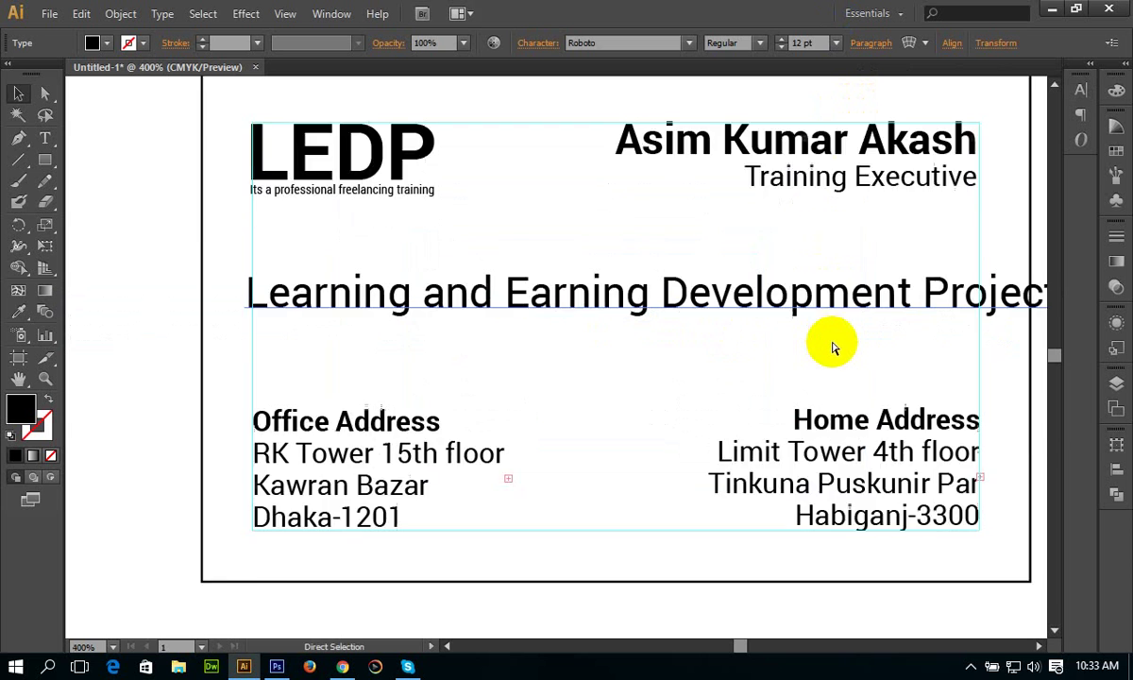
{"action": "key", "text": "ctrl+equal"}
{"action": "key", "text": "ctrl+minus"}
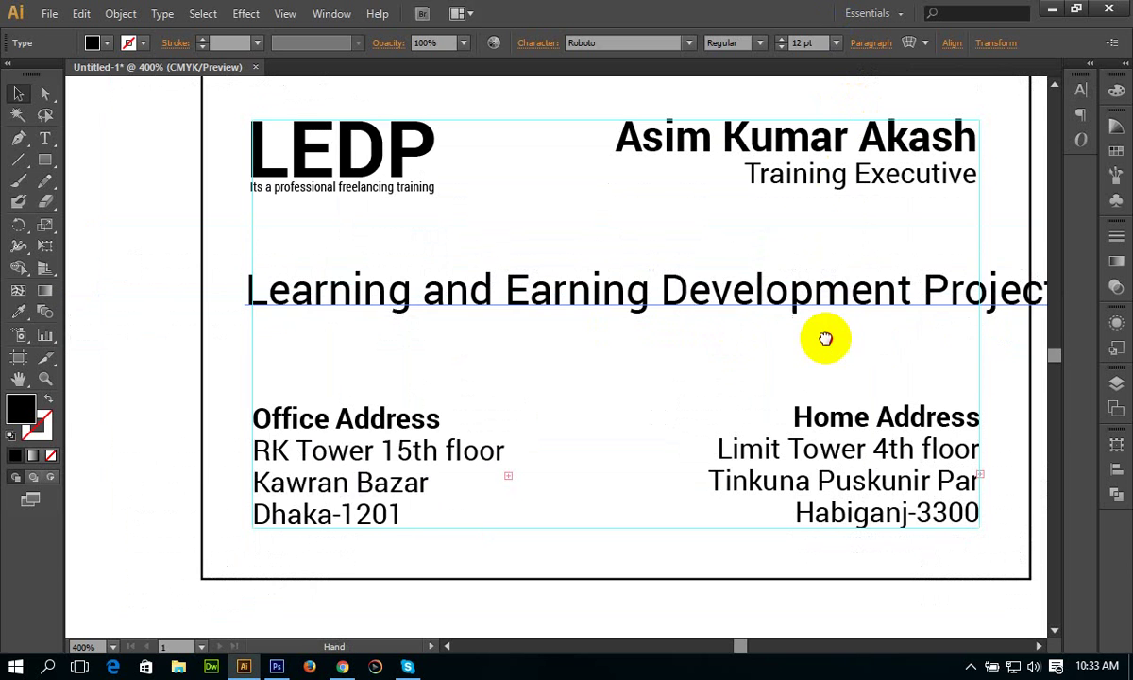
{"action": "scroll", "coordinate": [784, 338], "scroll_direction": "right", "scroll_amount": 3}
{"action": "left_click", "coordinate": [746, 278]}
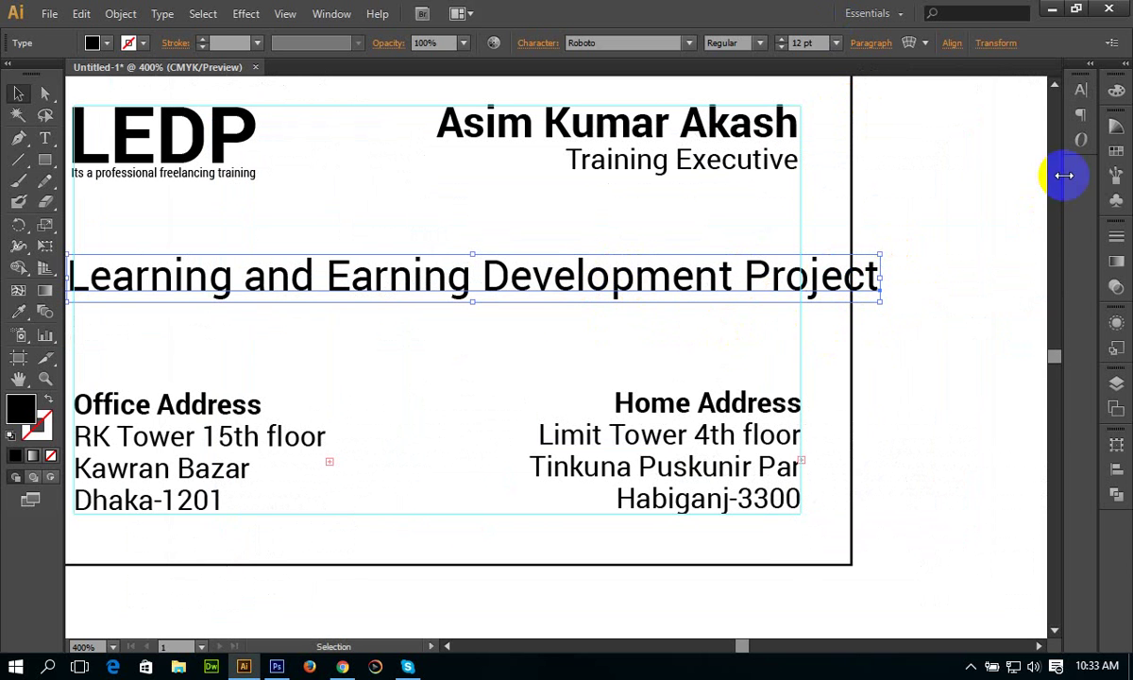
{"action": "left_click", "coordinate": [1081, 89]}
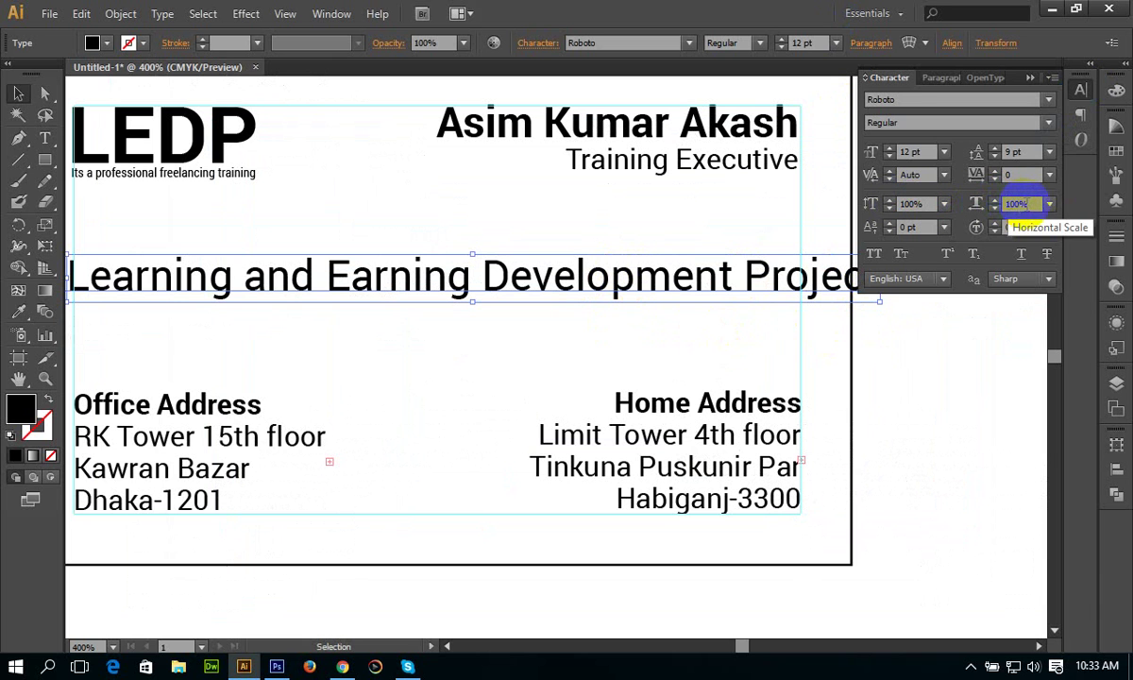
{"action": "left_click", "coordinate": [19, 93]}
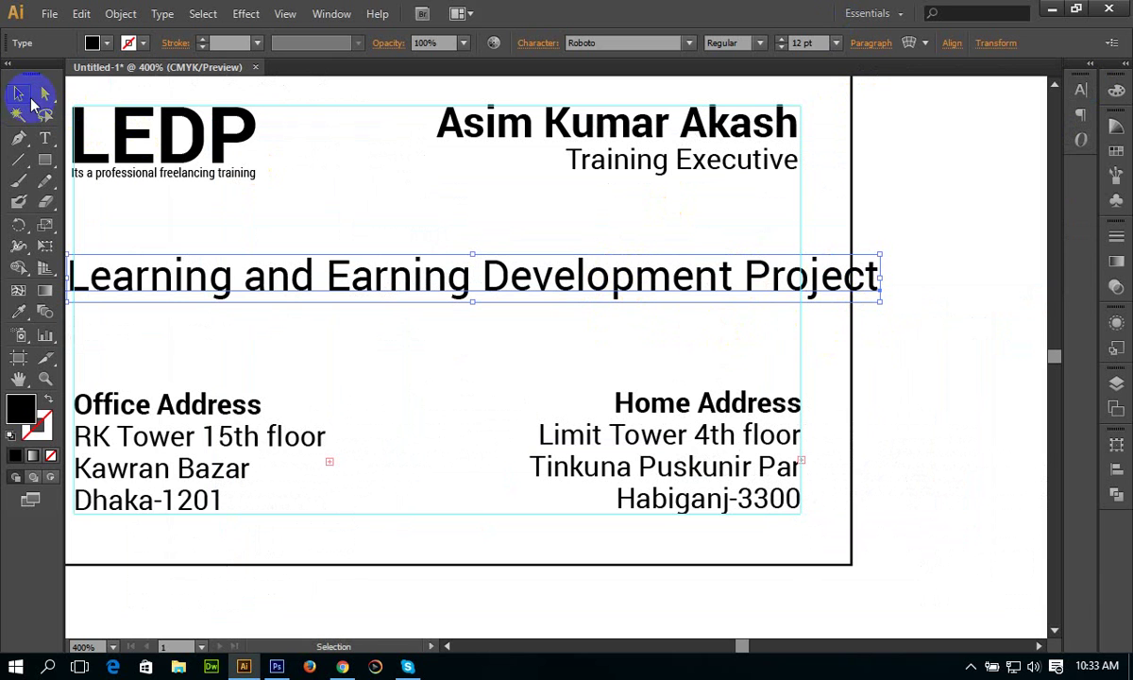
{"action": "left_click", "coordinate": [461, 366]}
{"action": "key", "text": "ctrl+minus"}
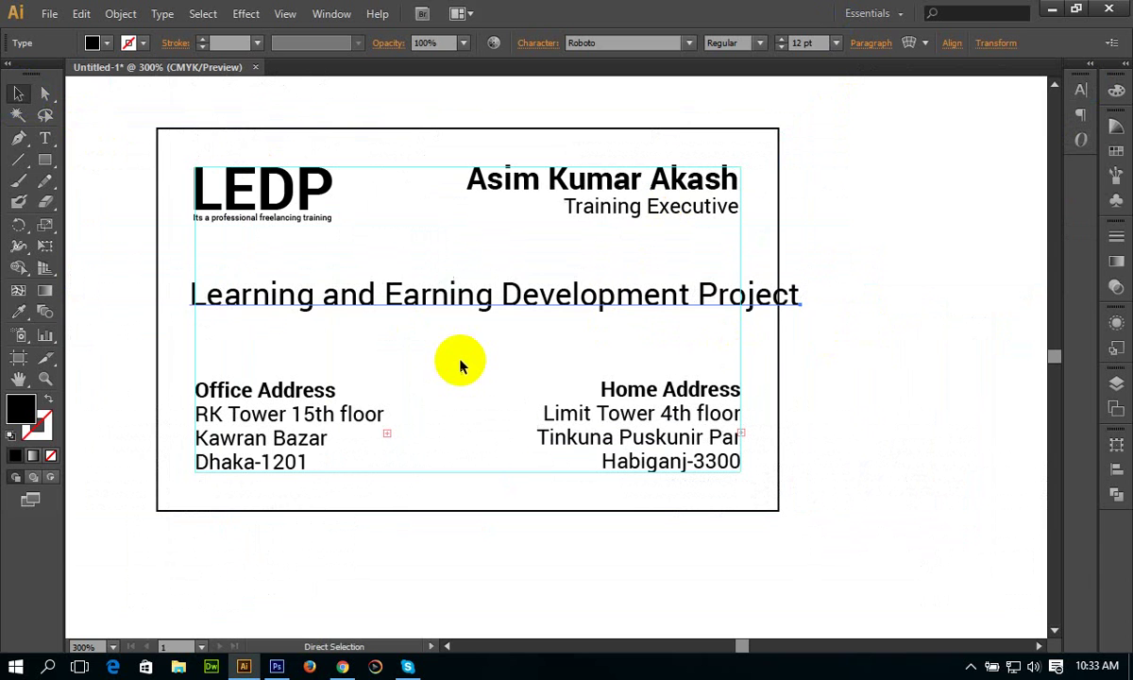
Scale the project headline narrower to fit the text width and stretch it taller
{"action": "left_click", "coordinate": [193, 291]}
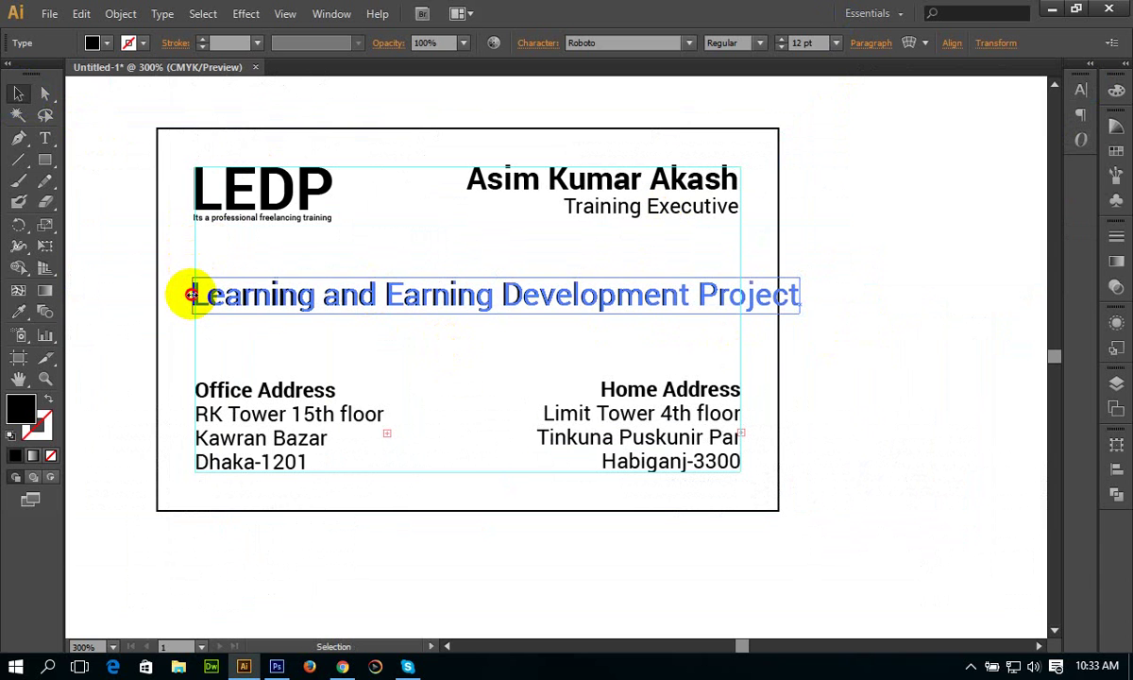
{"action": "left_click_drag", "start_coordinate": [188, 295], "coordinate": [195, 295]}
{"action": "left_click_drag", "start_coordinate": [800, 296], "coordinate": [740, 296]}
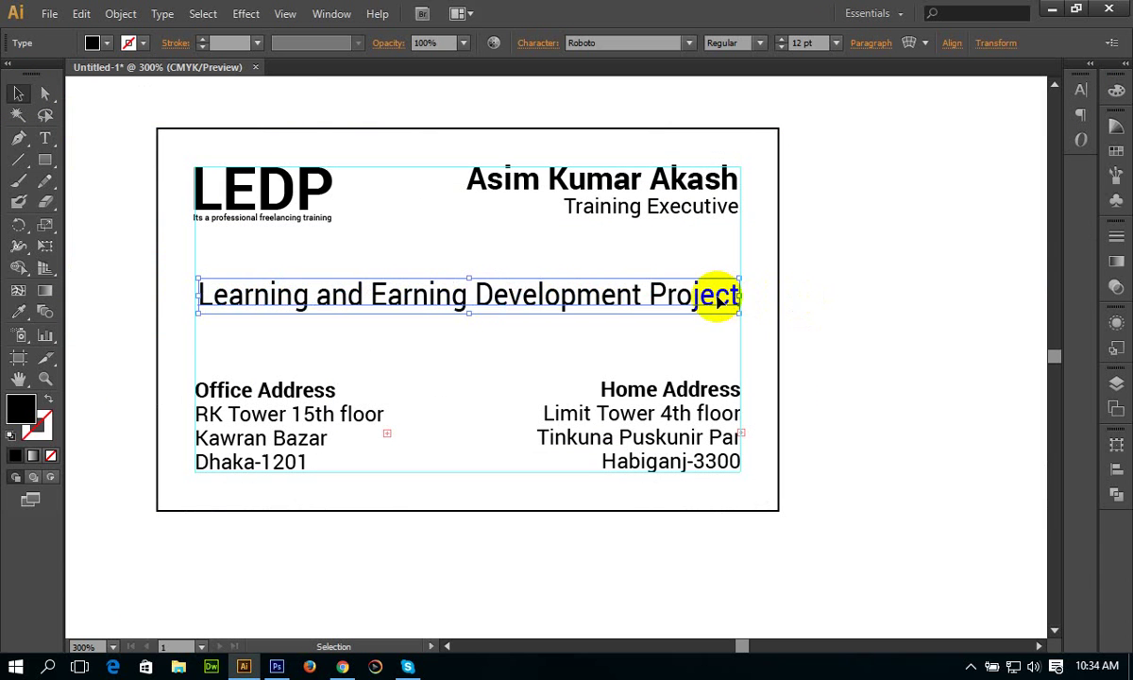
{"action": "left_click_drag", "start_coordinate": [468, 279], "coordinate": [468, 260]}
{"action": "left_click_drag", "start_coordinate": [469, 313], "coordinate": [468, 330]}
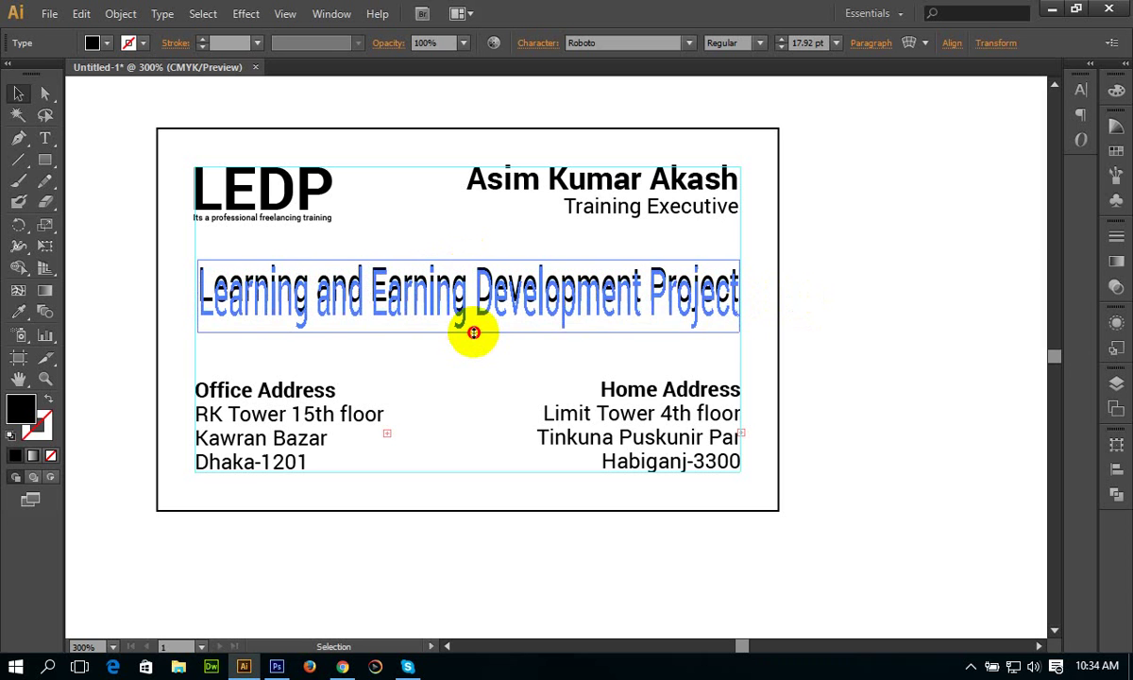
Set the headline's font style to Roboto Bold
{"action": "left_click", "coordinate": [1081, 92]}
{"action": "left_click", "coordinate": [1046, 123]}
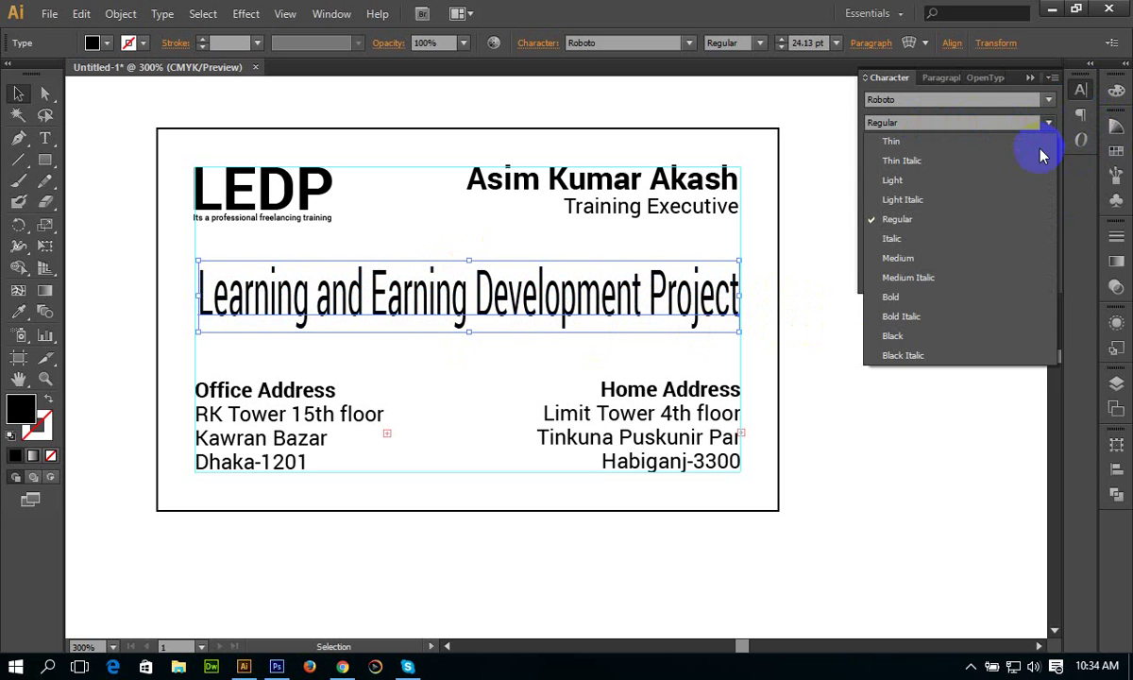
{"action": "left_click", "coordinate": [939, 294]}
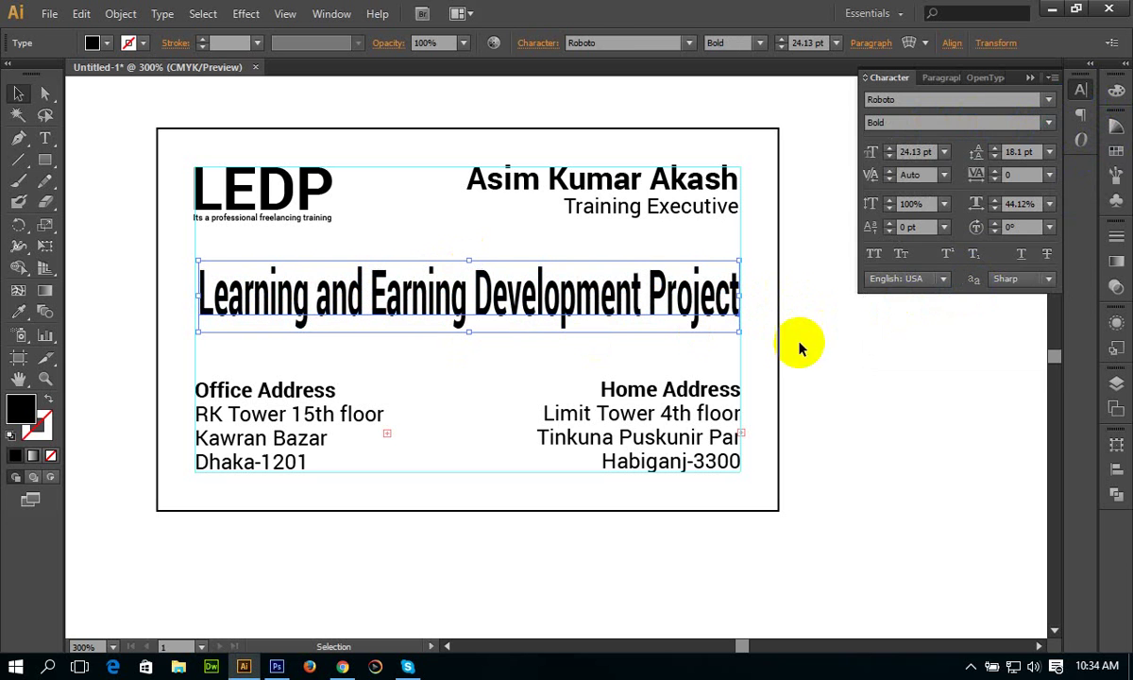
{"action": "left_click", "coordinate": [846, 357]}
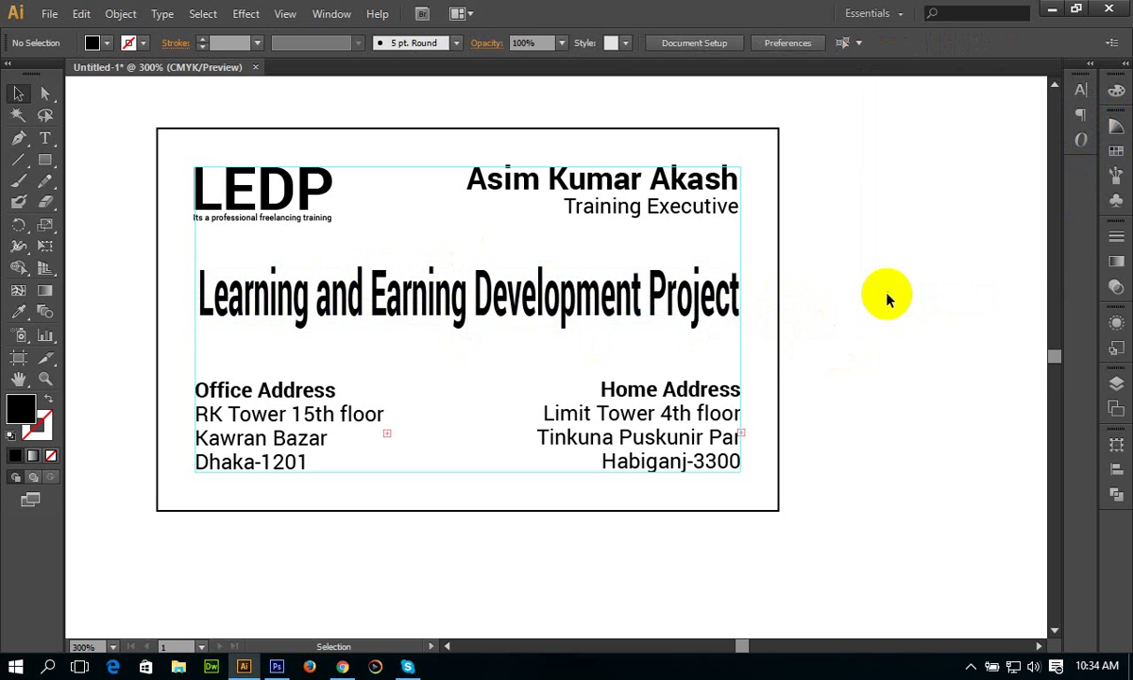
Draw a two-point curved black path from below the card to past its top-right corner
{"action": "key", "text": "ctrl+minus"}
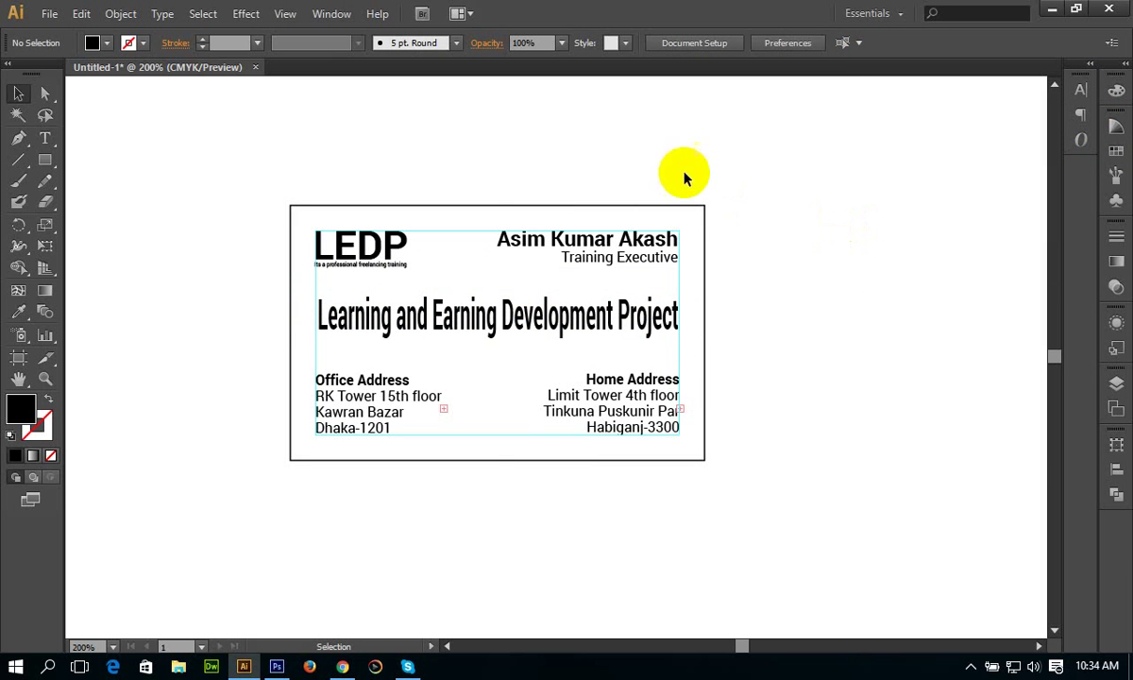
{"action": "left_click_drag", "start_coordinate": [682, 174], "coordinate": [723, 219]}
{"action": "left_click", "coordinate": [806, 219]}
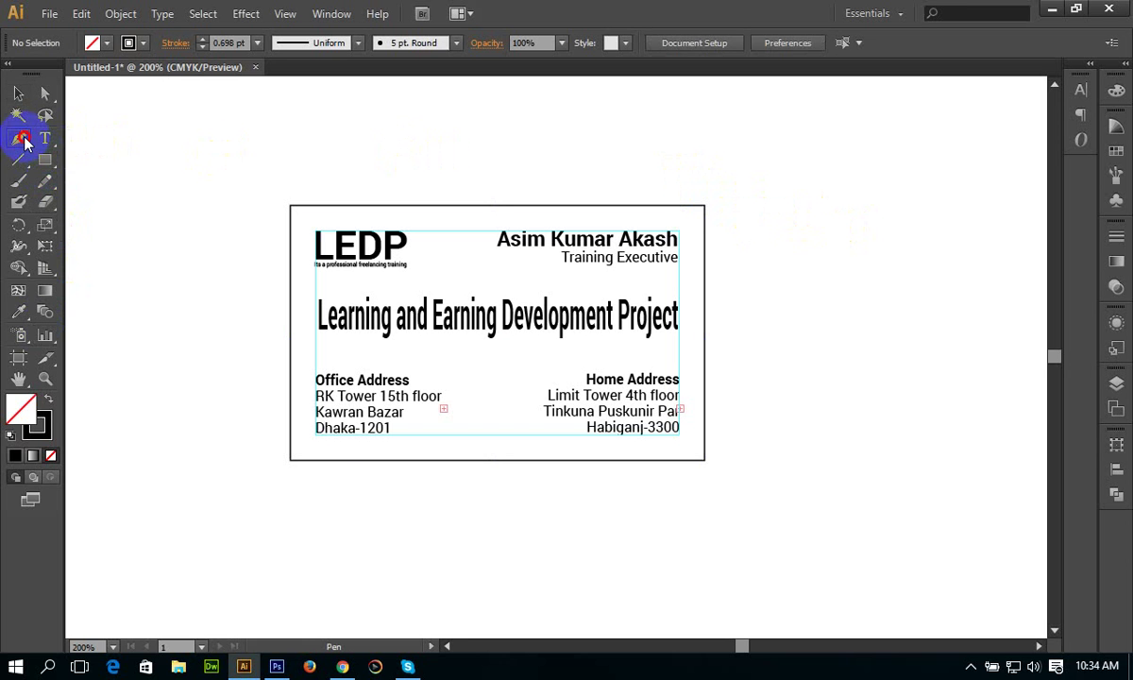
{"action": "left_click", "coordinate": [71, 134]}
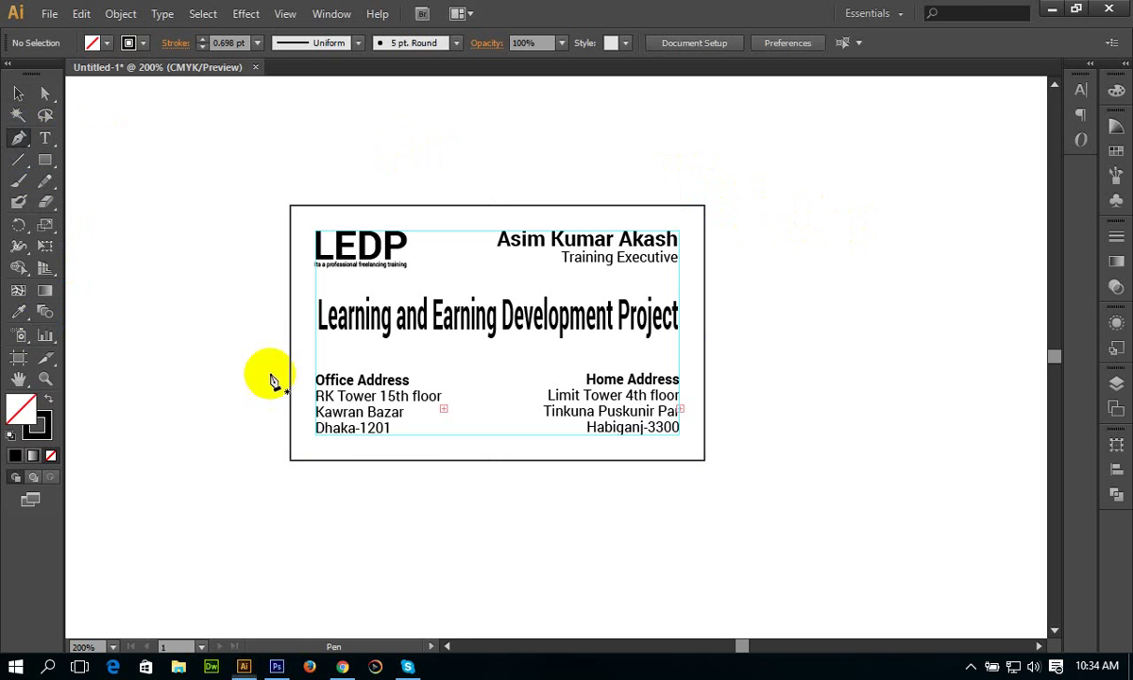
{"action": "left_click", "coordinate": [416, 486]}
{"action": "left_click_drag", "start_coordinate": [704, 186], "coordinate": [957, 147]}
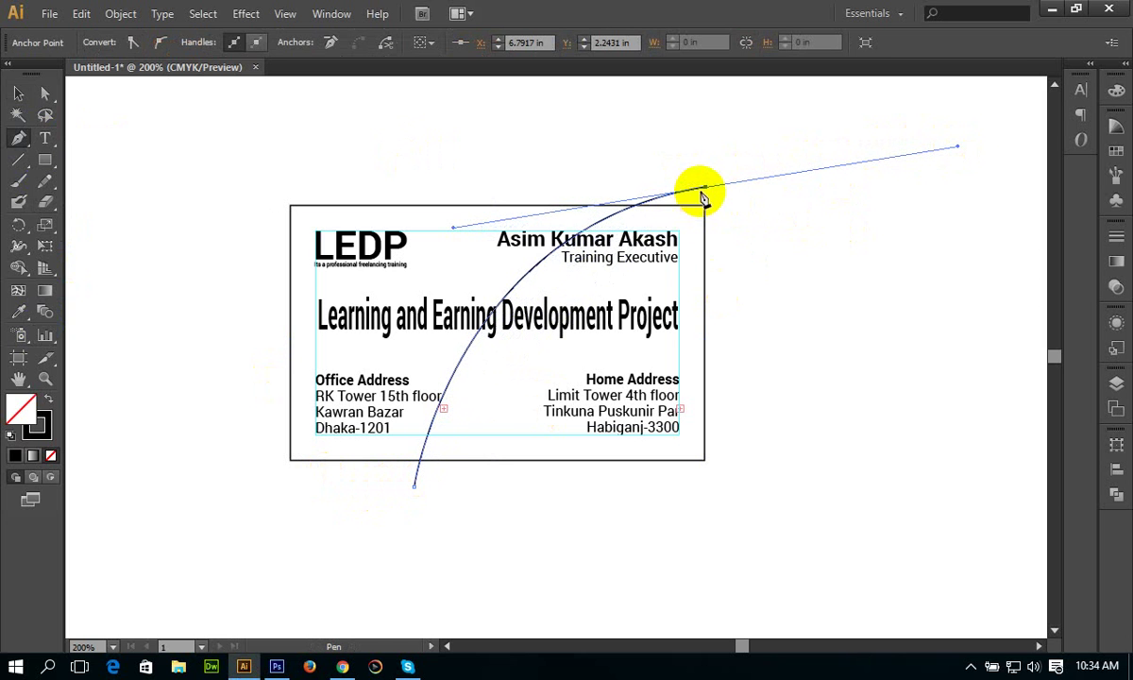
Shift the curve slightly to the right and reselect it
{"action": "left_click", "coordinate": [18, 93]}
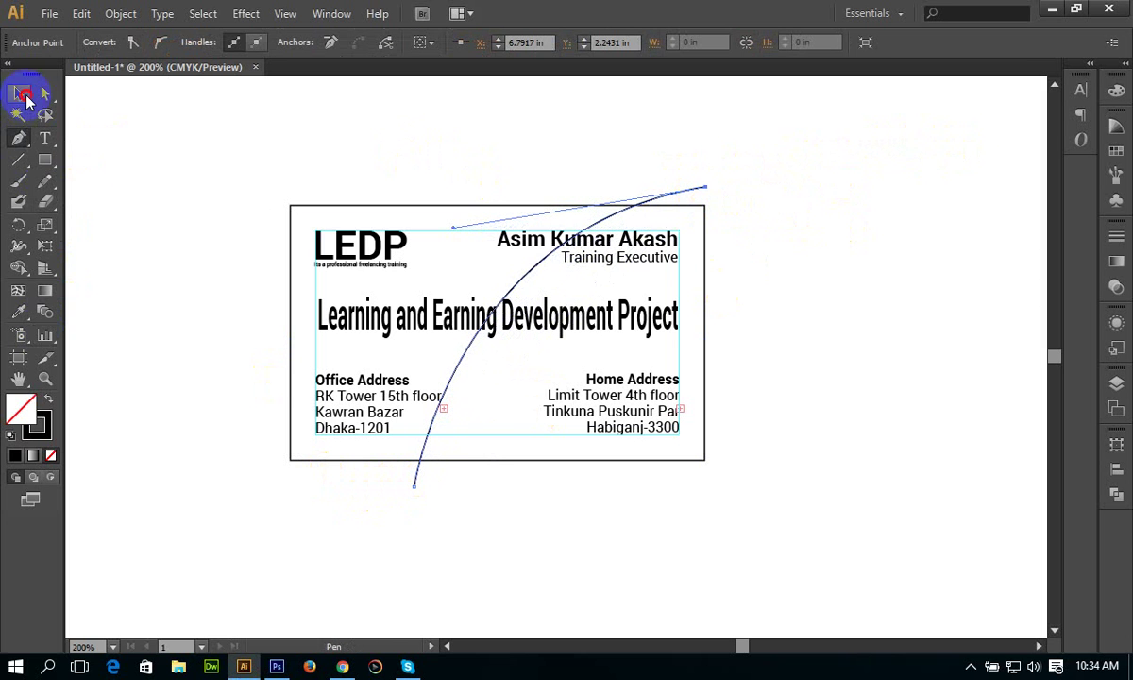
{"action": "left_click_drag", "start_coordinate": [605, 222], "coordinate": [642, 231]}
{"action": "left_click", "coordinate": [755, 264]}
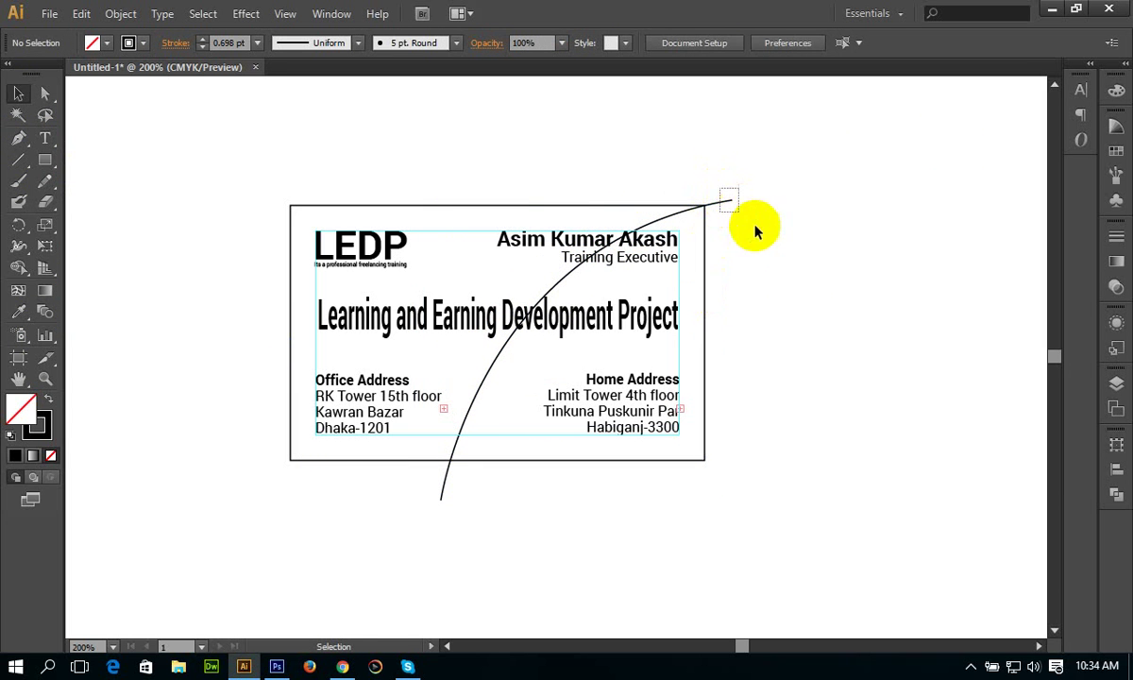
{"action": "left_click_drag", "start_coordinate": [755, 231], "coordinate": [758, 234]}
Try rotating the curve around its top end, abandon it, and reselect the curve
{"action": "left_click", "coordinate": [20, 224]}
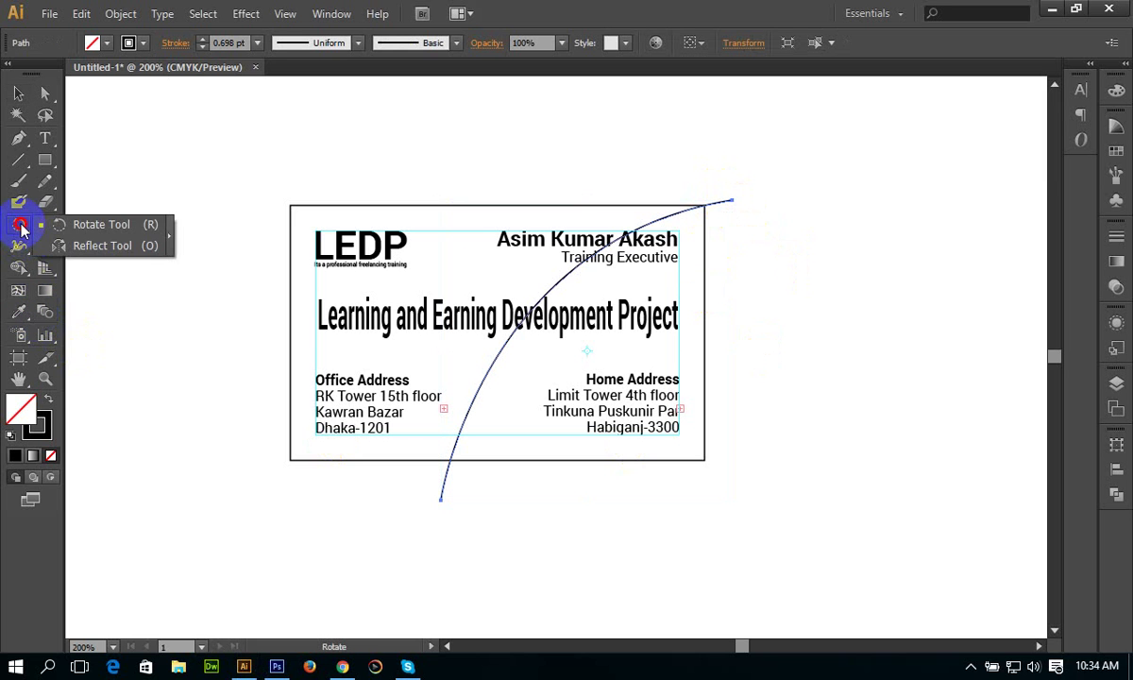
{"action": "left_click", "coordinate": [94, 223]}
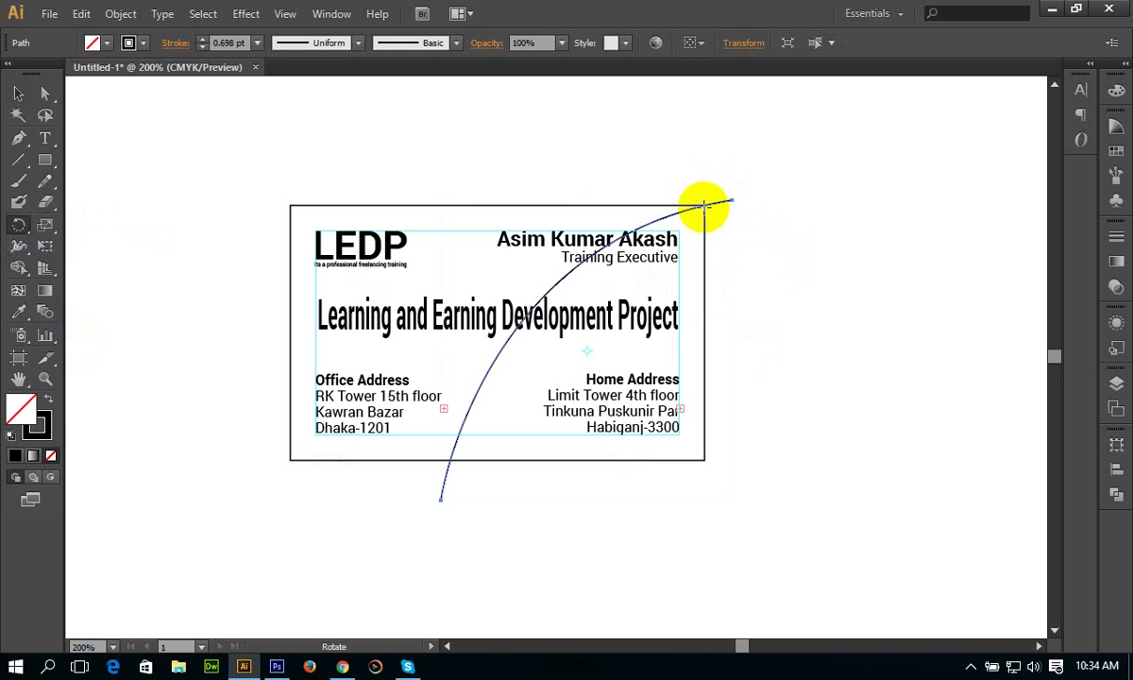
{"action": "left_click", "coordinate": [705, 206]}
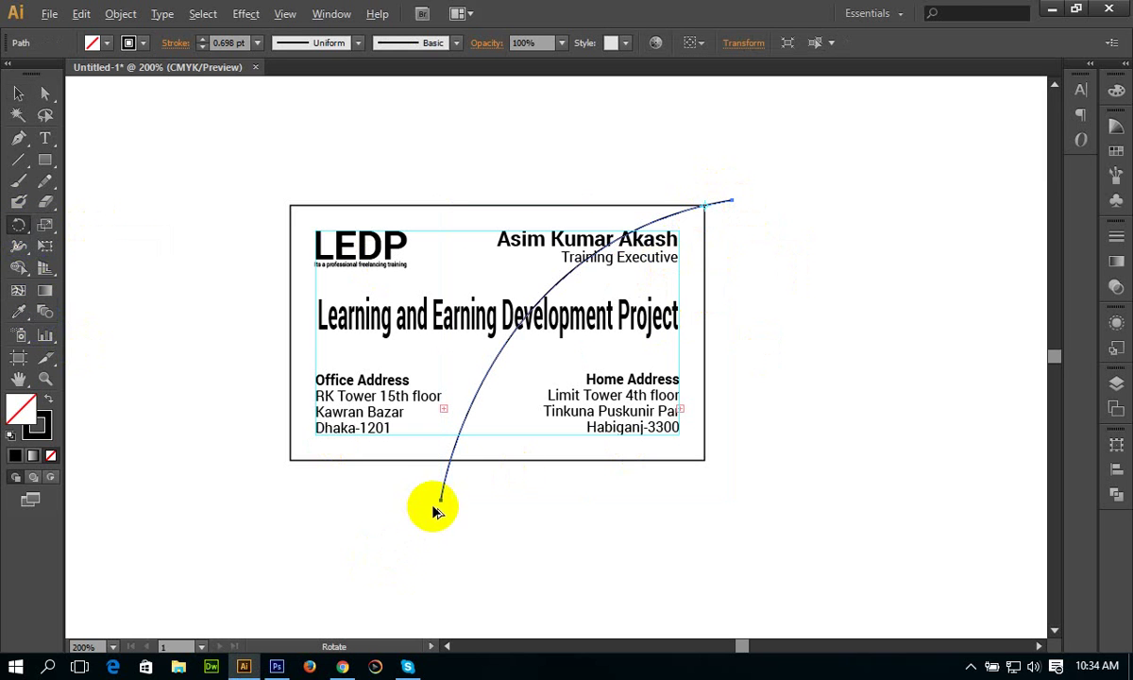
{"action": "left_click_drag", "start_coordinate": [449, 499], "coordinate": [502, 517]}
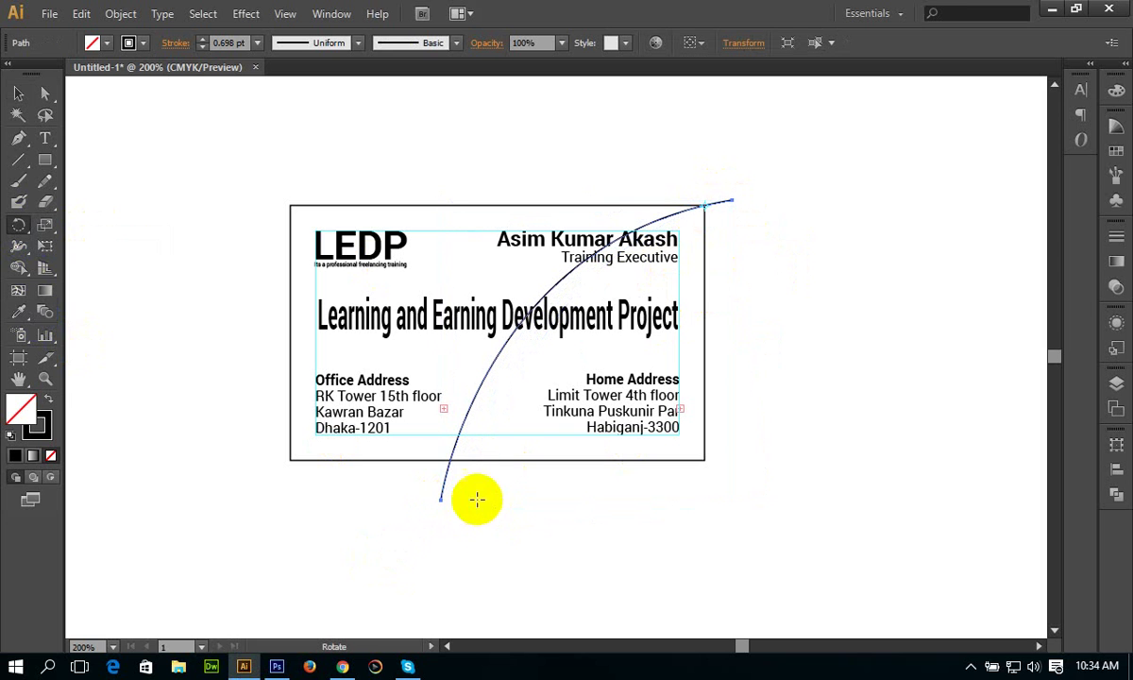
{"action": "left_click_drag", "start_coordinate": [502, 518], "coordinate": [405, 491]}
{"action": "left_click", "coordinate": [17, 95]}
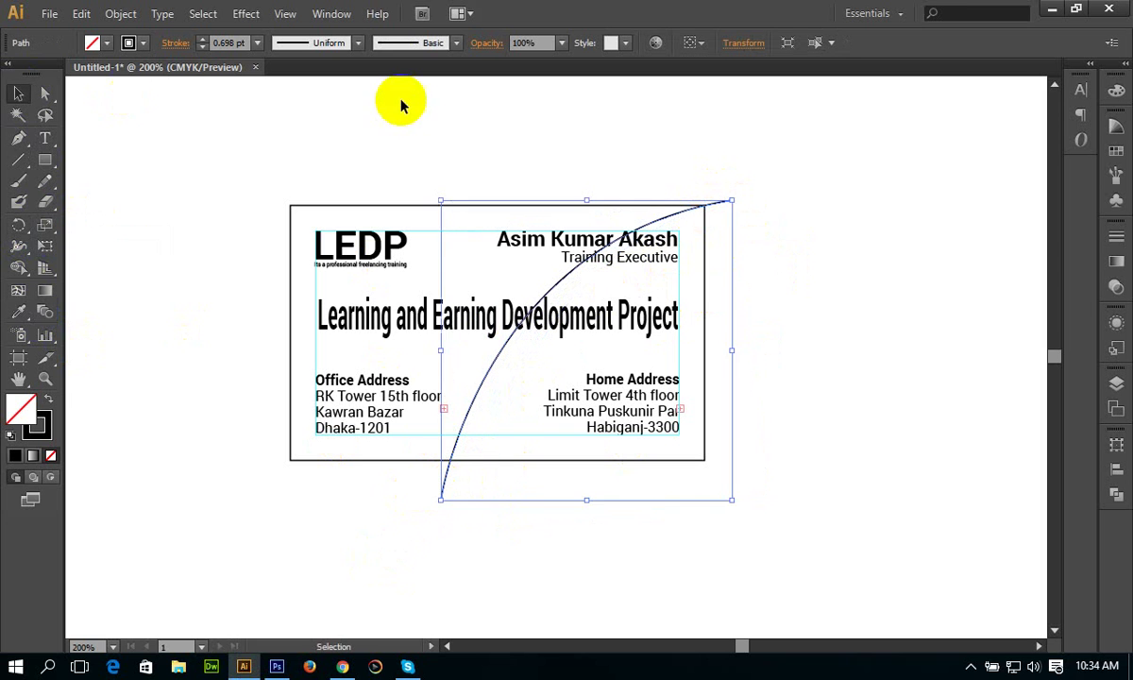
{"action": "left_click", "coordinate": [696, 193]}
{"action": "left_click_drag", "start_coordinate": [722, 189], "coordinate": [744, 215]}
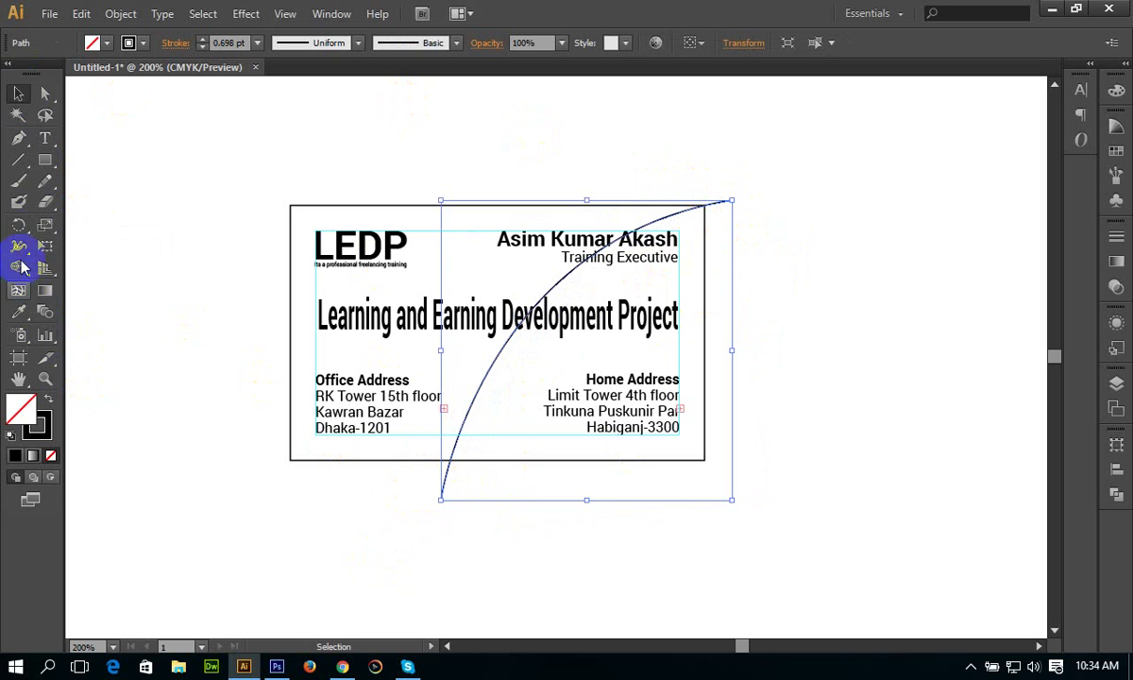
Rotate a copy of the curve about its top end, repeating with Ctrl+D to build a fan
{"action": "left_click", "coordinate": [21, 226]}
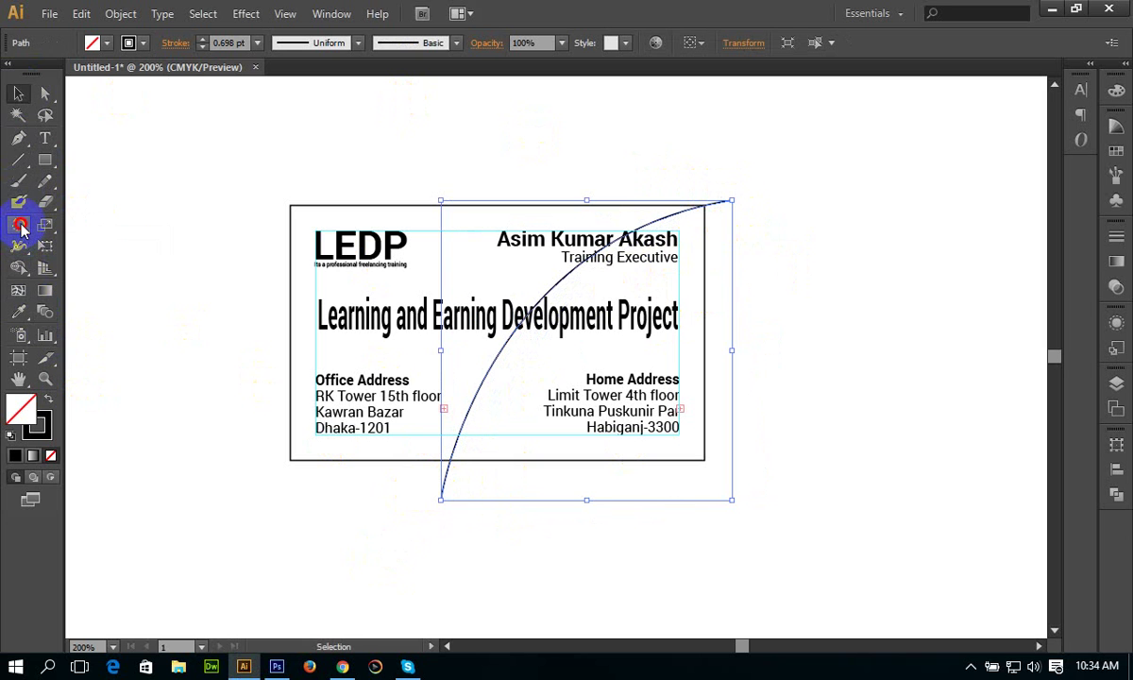
{"action": "left_click", "coordinate": [702, 203]}
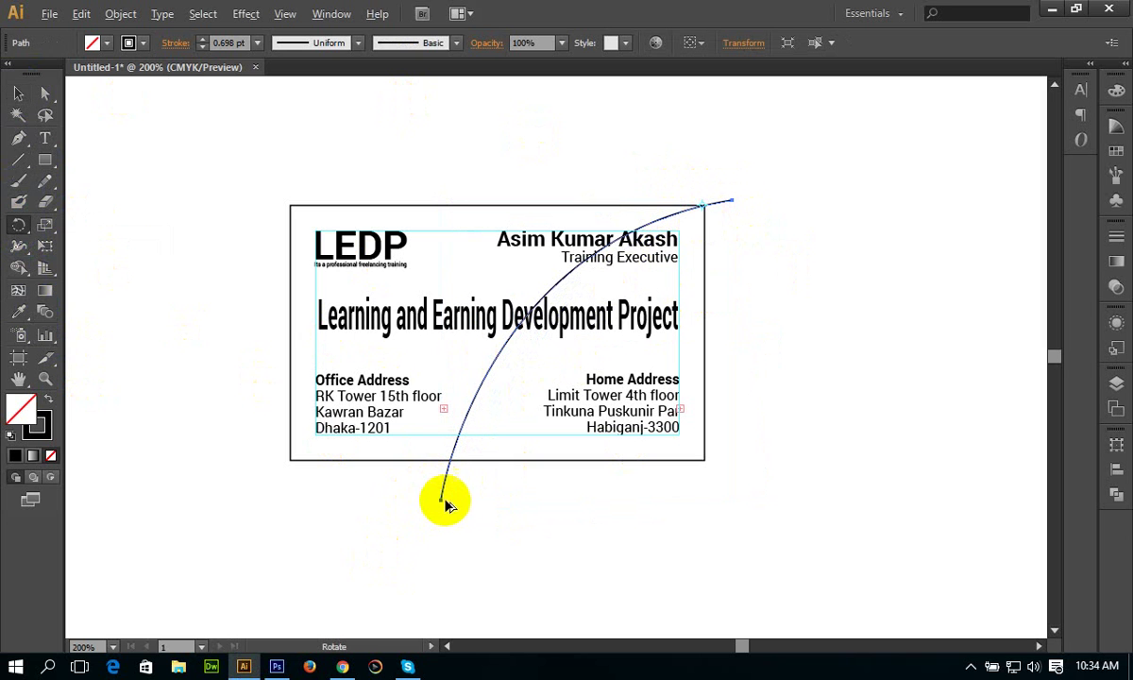
{"action": "left_click_drag", "start_coordinate": [442, 499], "coordinate": [493, 503]}
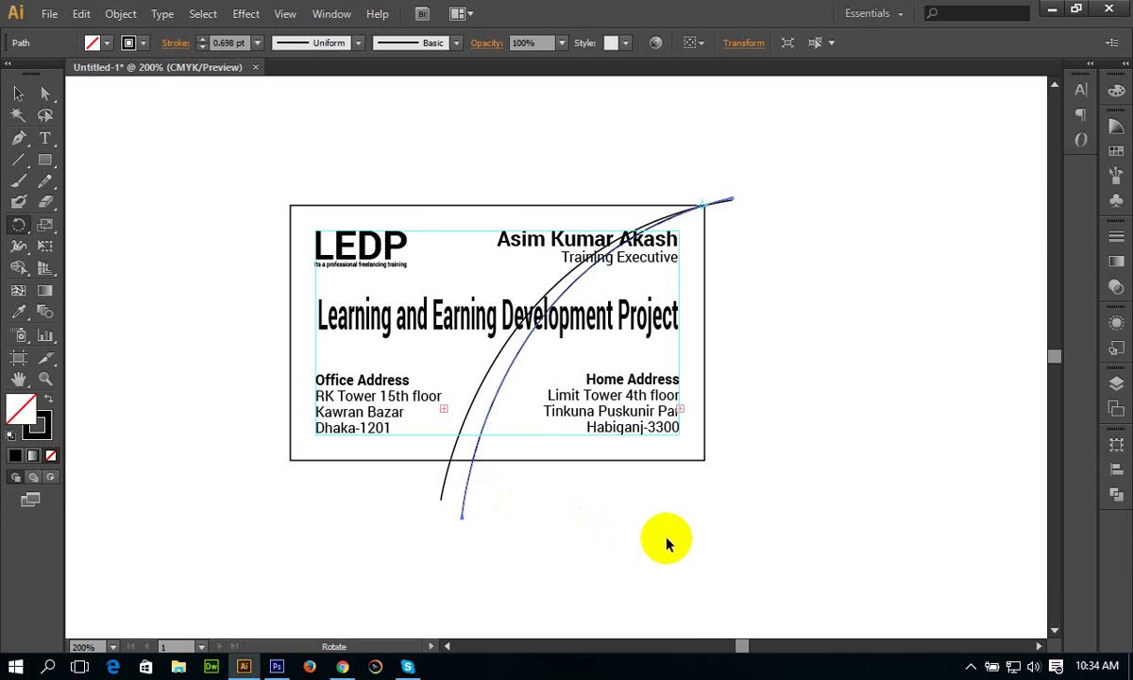
{"action": "key", "text": "ctrl+d"}
{"action": "key", "text": "ctrl+d"}
{"action": "key", "text": "ctrl+d"}
{"action": "key", "text": "ctrl+d"}
{"action": "key", "text": "ctrl+d"}
{"action": "key", "text": "ctrl+d"}
{"action": "key", "text": "ctrl+d"}
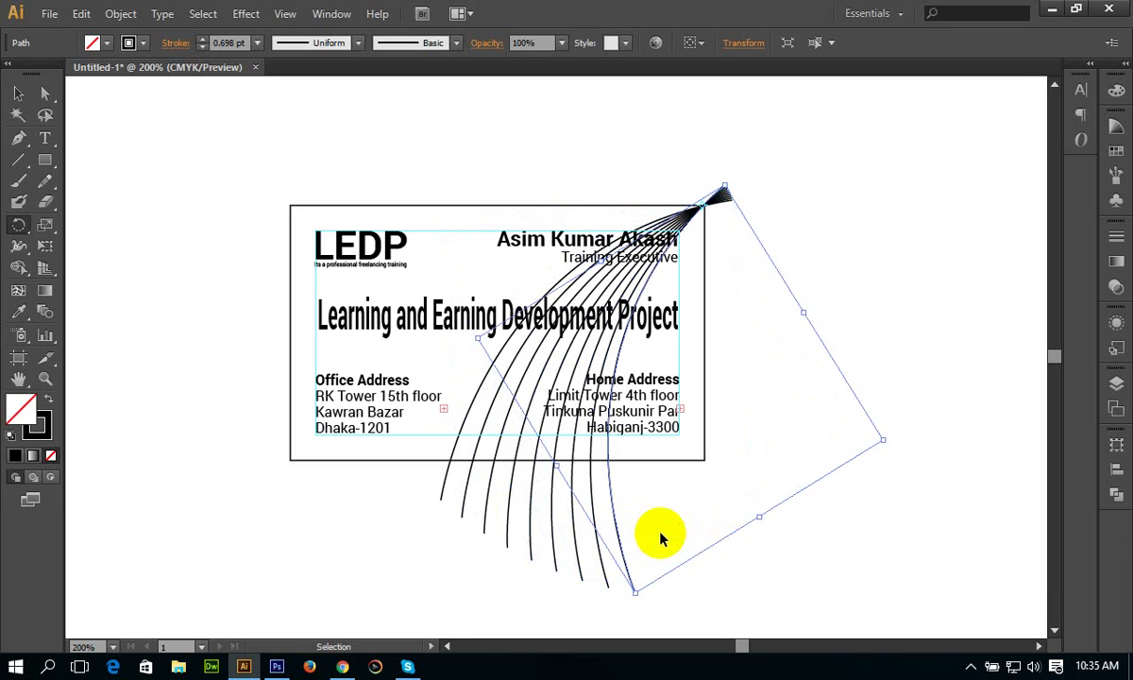
{"action": "key", "text": "ctrl+d"}
{"action": "key", "text": "ctrl+d"}
{"action": "key", "text": "ctrl+d"}
{"action": "key", "text": "ctrl+d"}
{"action": "key", "text": "ctrl+d"}
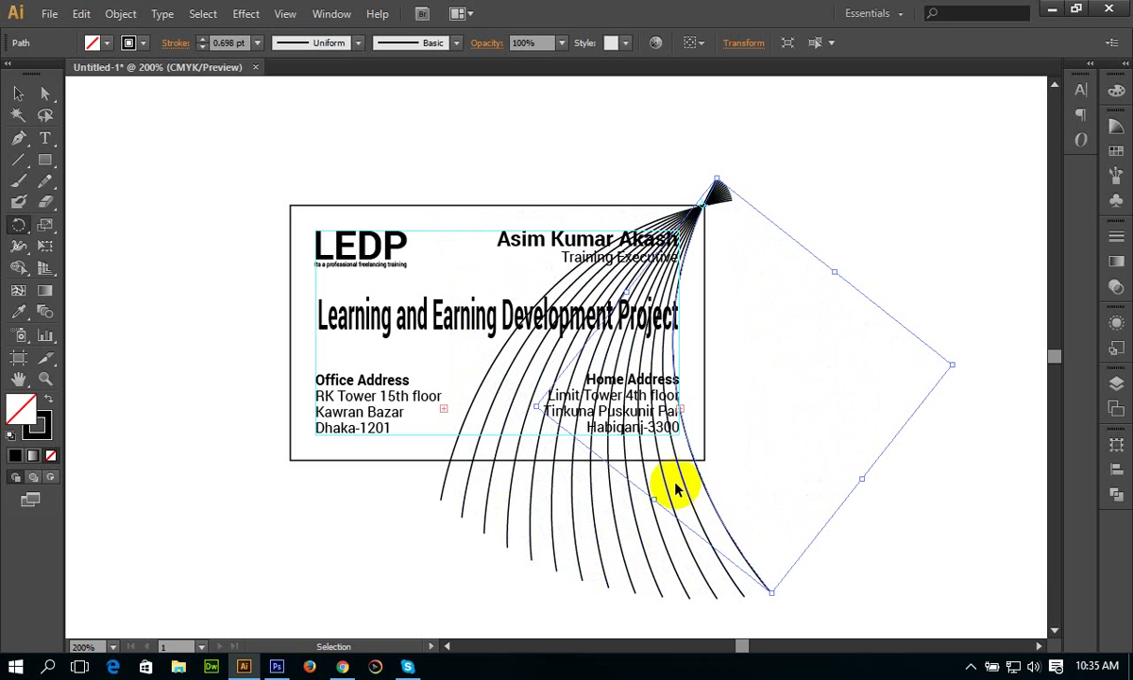
Select the fan of curves together with the card rectangle
{"action": "left_click", "coordinate": [18, 92]}
{"action": "left_click", "coordinate": [352, 138]}
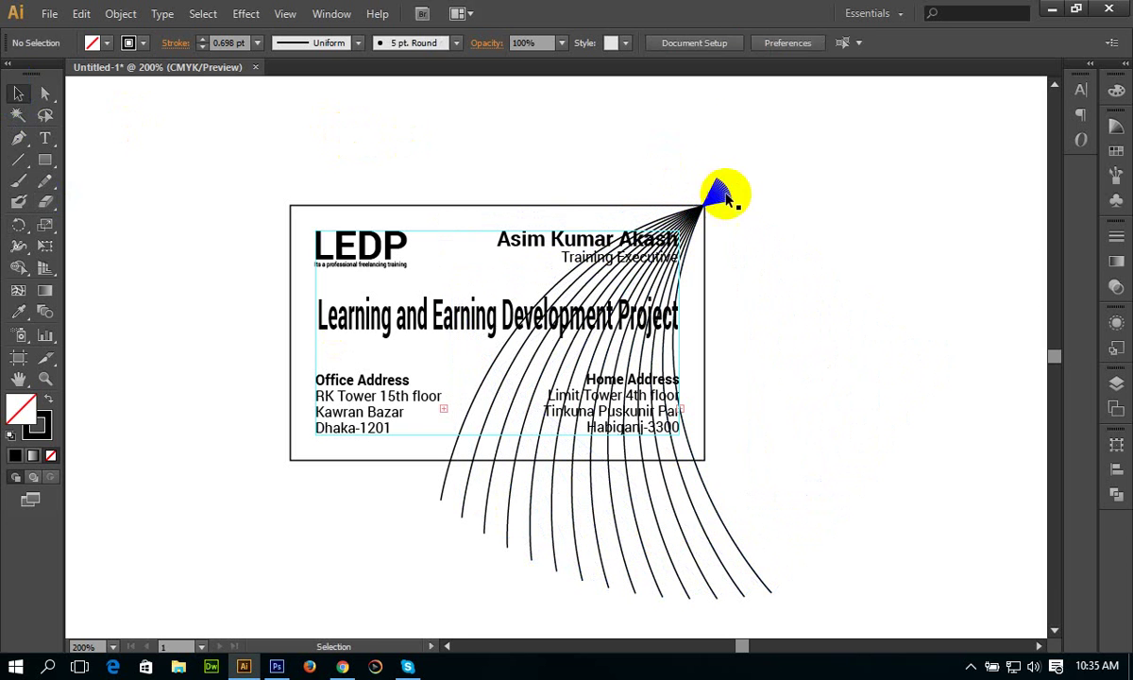
{"action": "left_click", "coordinate": [719, 194]}
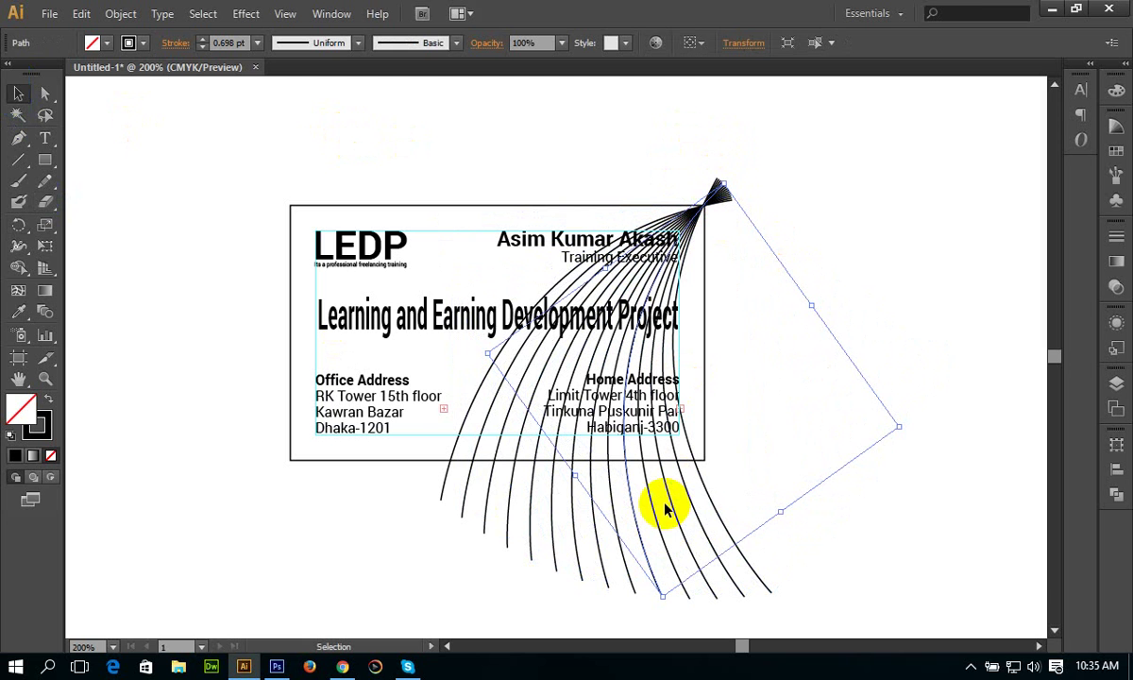
{"action": "left_click", "coordinate": [751, 302]}
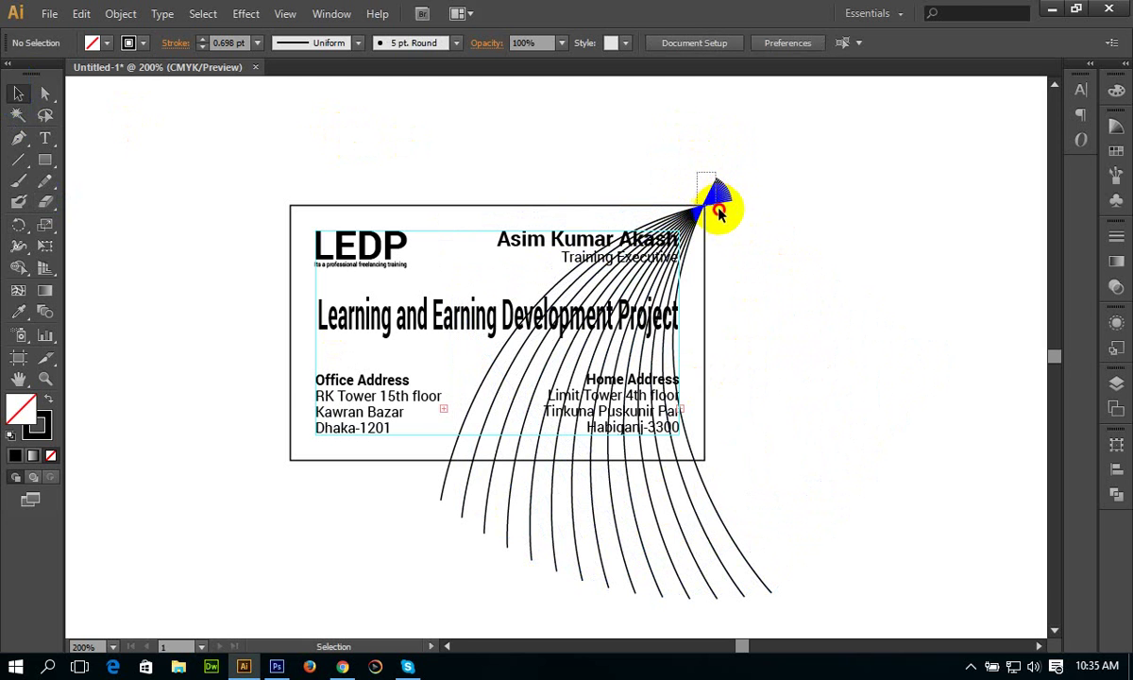
{"action": "left_click", "coordinate": [725, 219]}
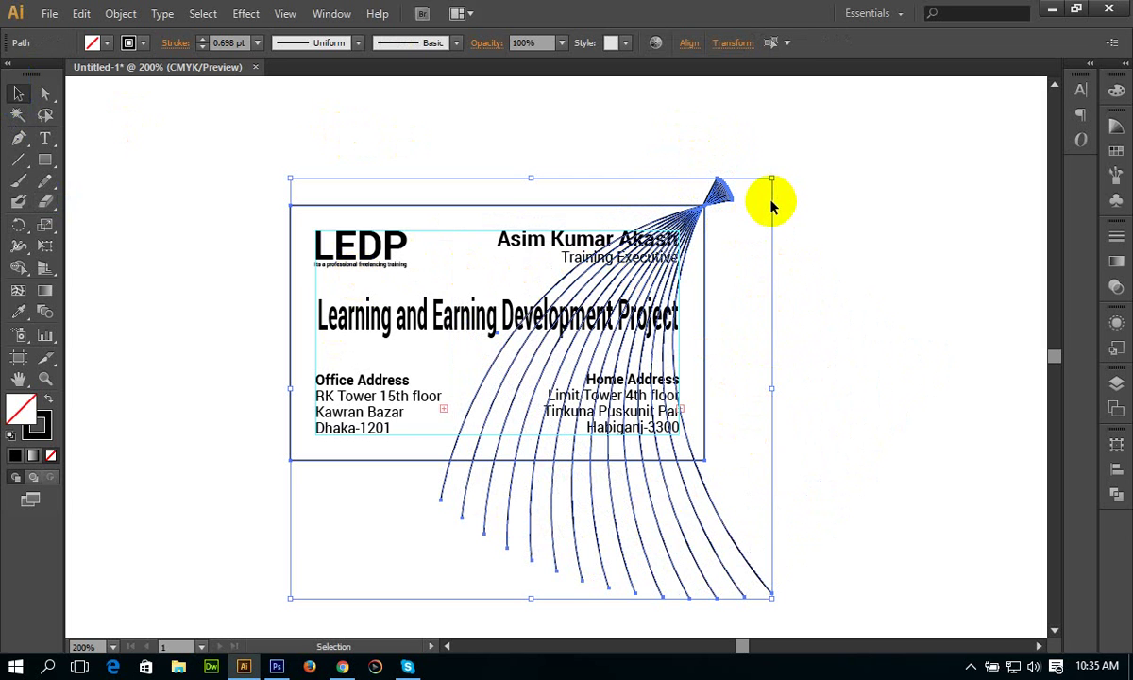
Apply Pathfinder Divide to trim the fan at the card edges, then clear the selection
{"action": "left_click", "coordinate": [332, 15]}
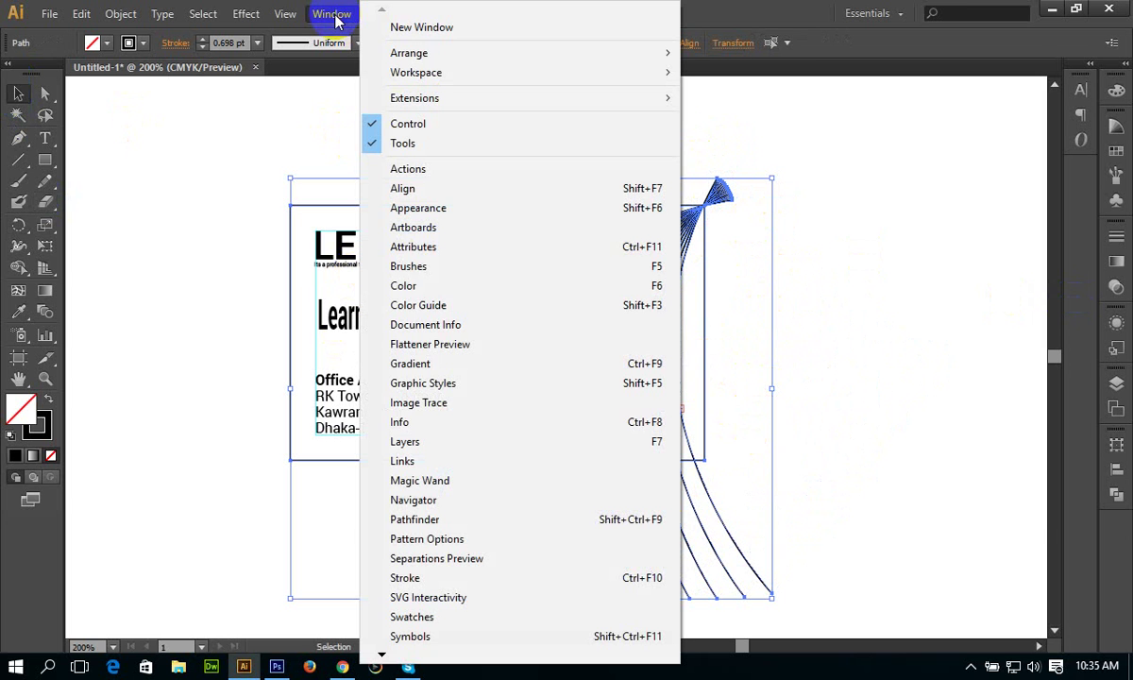
{"action": "left_click", "coordinate": [451, 519]}
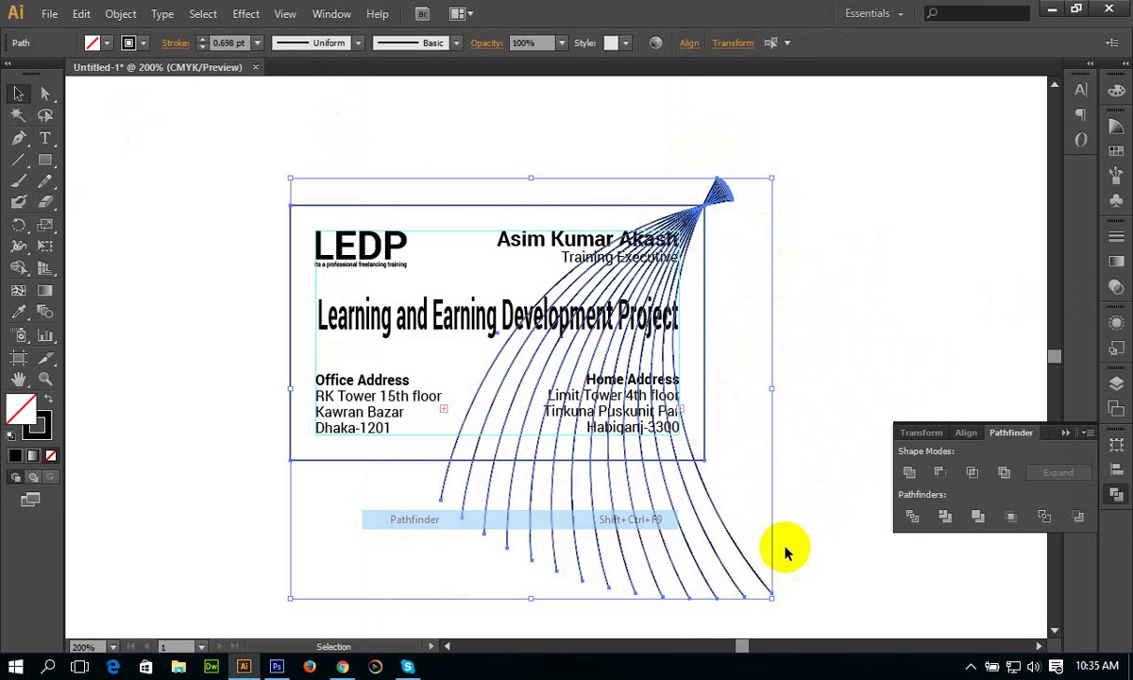
{"action": "left_click", "coordinate": [912, 518]}
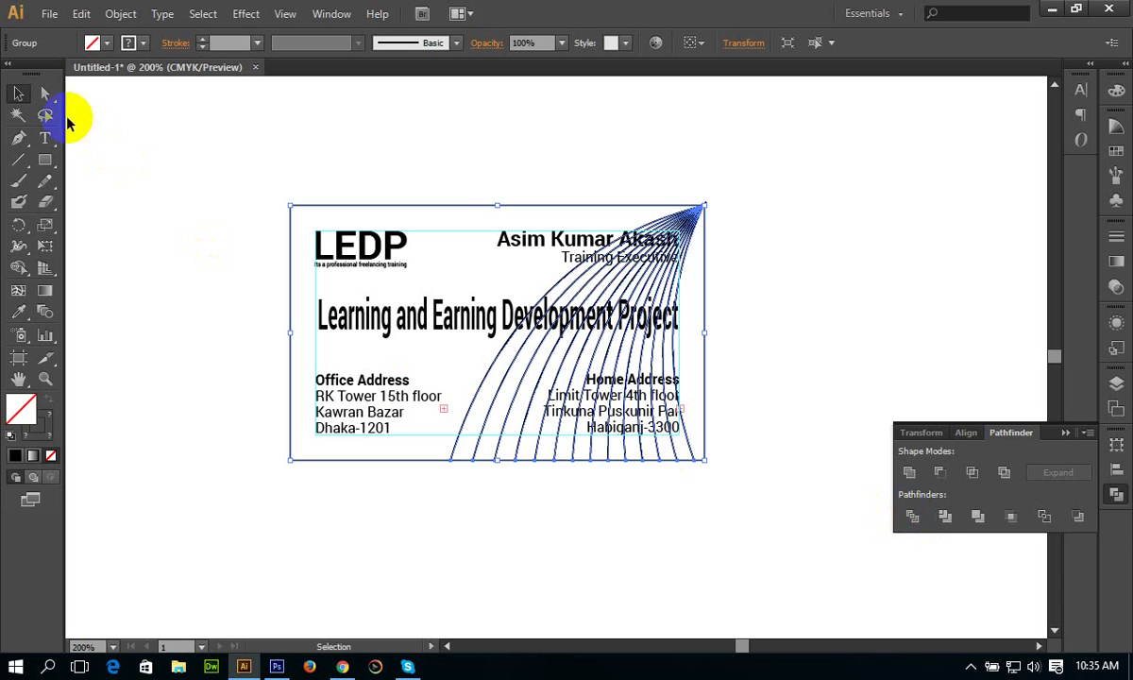
{"action": "left_click", "coordinate": [21, 95]}
{"action": "left_click", "coordinate": [571, 155]}
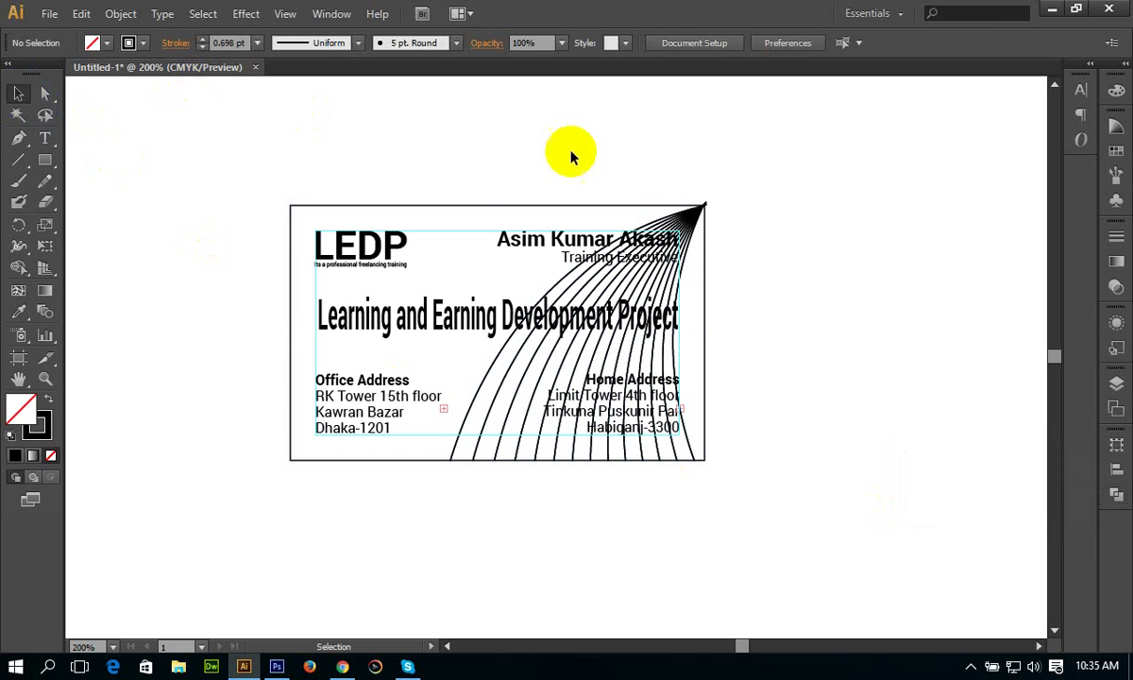
{"action": "left_click_drag", "start_coordinate": [672, 175], "coordinate": [740, 212]}
{"action": "left_click", "coordinate": [743, 216]}
{"action": "key", "text": "ctrl+plus"}
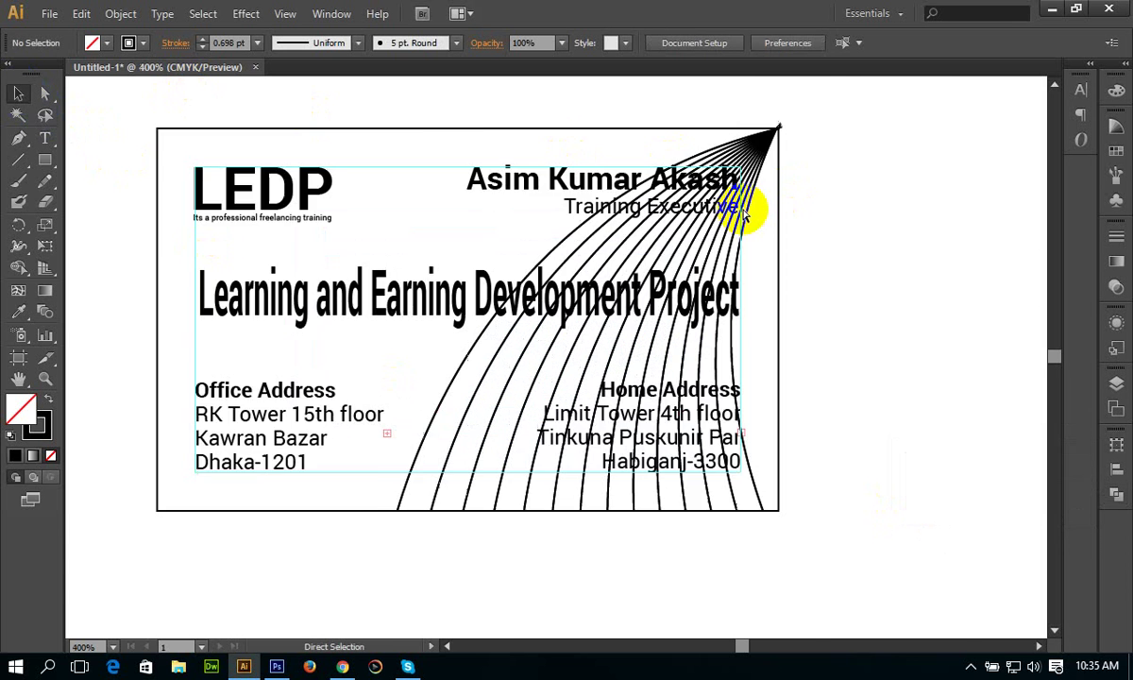
{"action": "key", "text": "ctrl+plus"}
{"action": "key", "text": "ctrl+plus"}
{"action": "left_click_drag", "start_coordinate": [936, 253], "coordinate": [727, 472]}
{"action": "left_click_drag", "start_coordinate": [813, 167], "coordinate": [745, 413]}
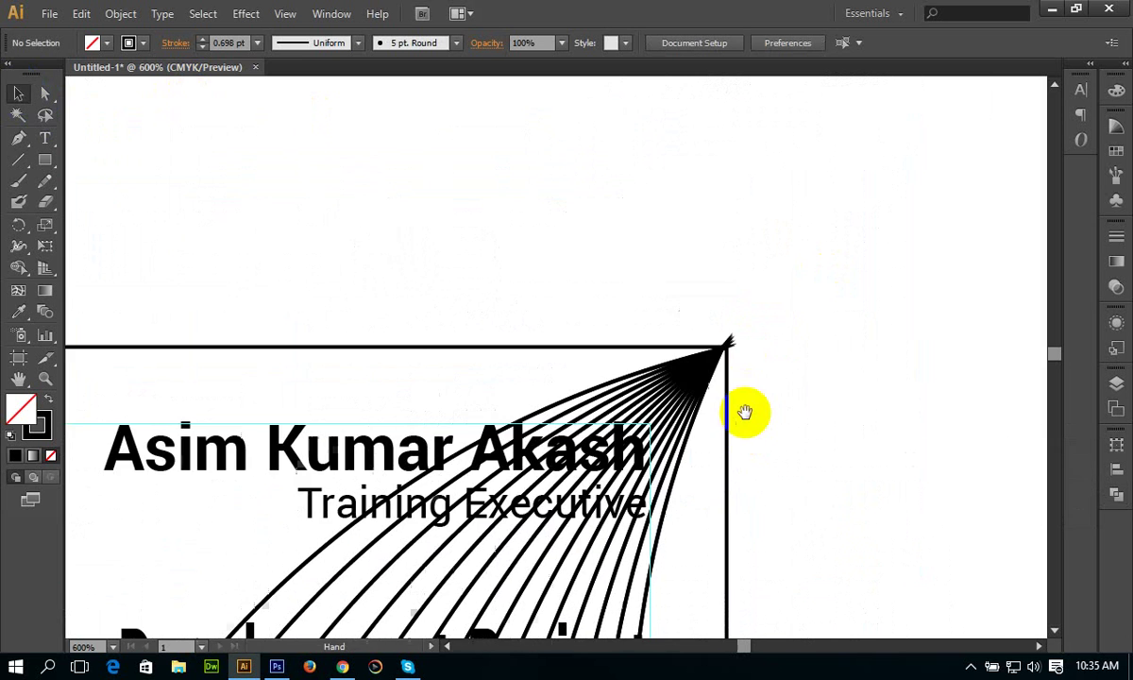
{"action": "scroll", "coordinate": [746, 410], "scroll_direction": "up", "scroll_amount": 1}
{"action": "scroll", "coordinate": [728, 404], "scroll_direction": "up", "scroll_amount": 1}
{"action": "scroll", "coordinate": [455, 374], "scroll_direction": "up", "scroll_amount": 1}
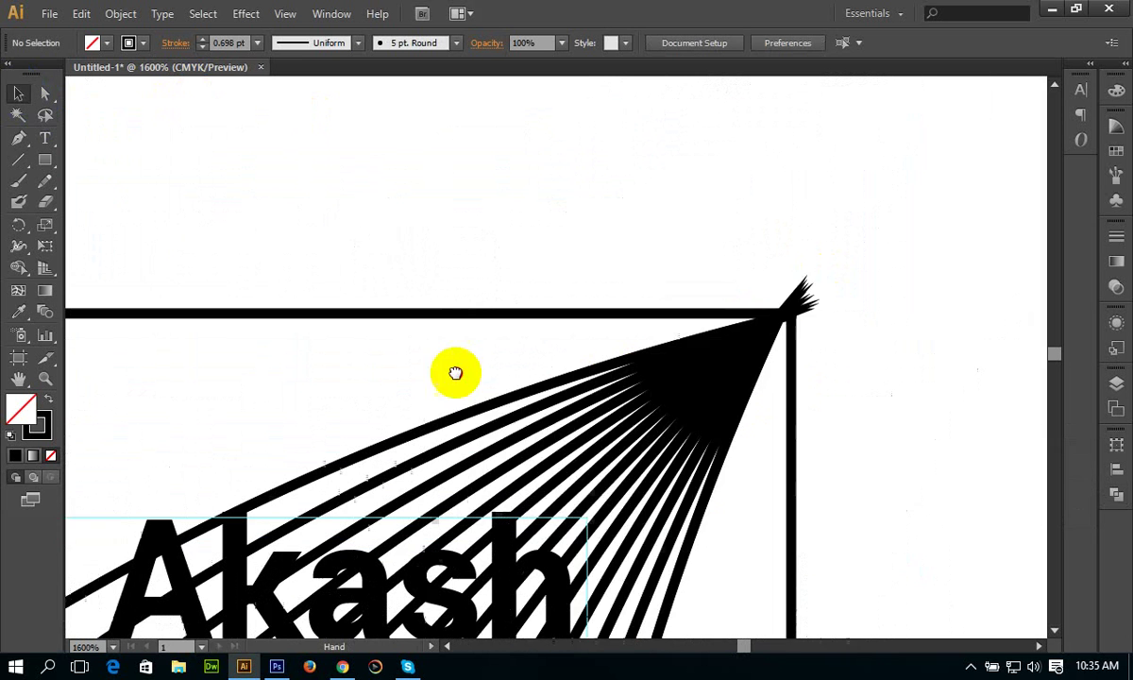
{"action": "scroll", "coordinate": [723, 291], "scroll_direction": "up", "scroll_amount": 1}
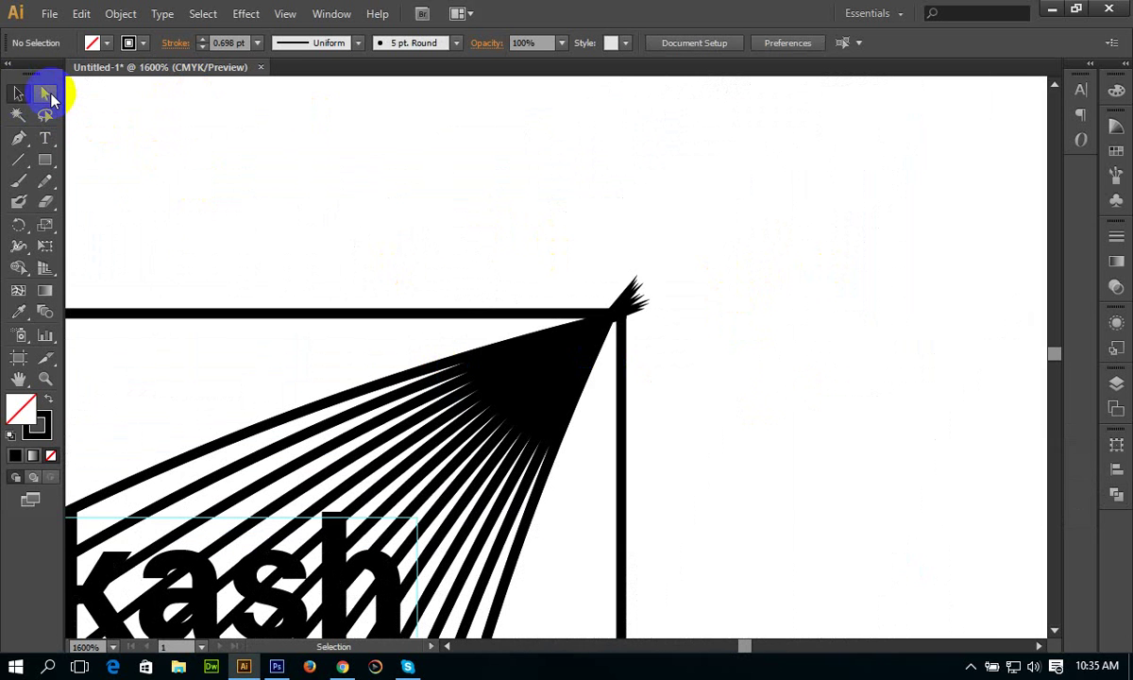
{"action": "left_click_drag", "start_coordinate": [50, 94], "coordinate": [103, 91]}
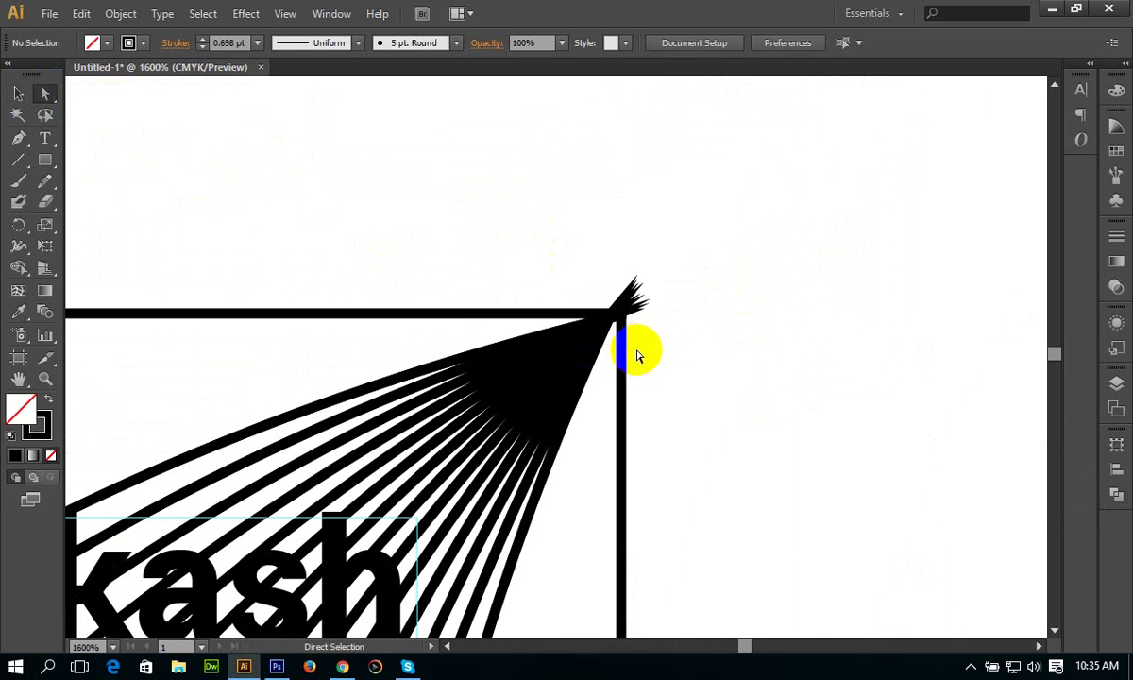
{"action": "left_click", "coordinate": [638, 293]}
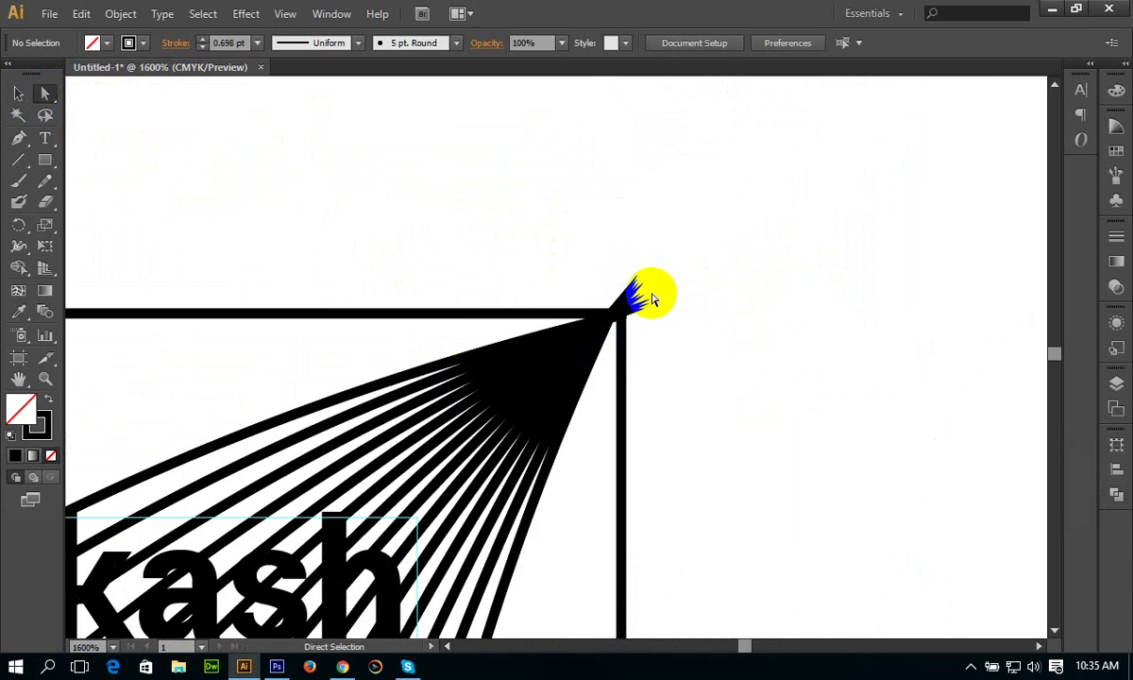
{"action": "left_click_drag", "start_coordinate": [631, 276], "coordinate": [666, 324]}
{"action": "mouse_move", "coordinate": [619, 272]}
{"action": "left_mouse_down"}
{"action": "mouse_move", "coordinate": [647, 305]}
{"action": "mouse_move", "coordinate": [620, 298]}
{"action": "mouse_move", "coordinate": [661, 333]}
{"action": "mouse_move", "coordinate": [664, 361]}
{"action": "left_mouse_up"}
{"action": "left_click", "coordinate": [598, 323]}
{"action": "key", "text": "ctrl+plus"}
{"action": "key", "text": "ctrl+plus"}
{"action": "key", "text": "ctrl+plus"}
{"action": "left_click_drag", "start_coordinate": [612, 278], "coordinate": [443, 479]}
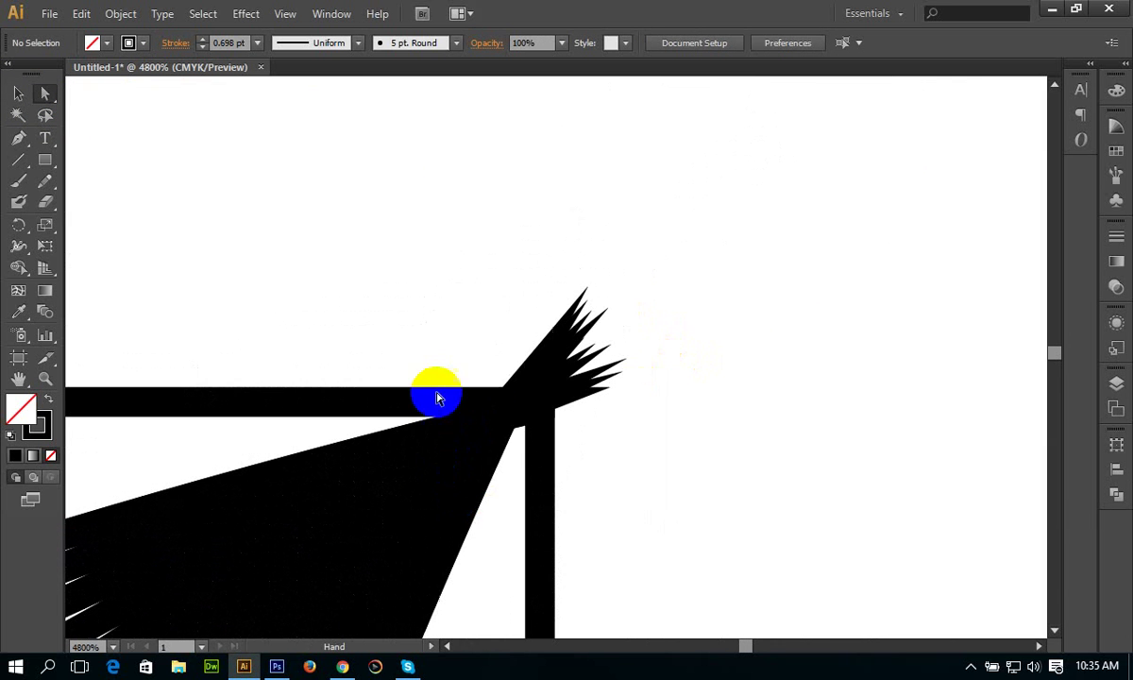
{"action": "left_click_drag", "start_coordinate": [386, 342], "coordinate": [716, 382]}
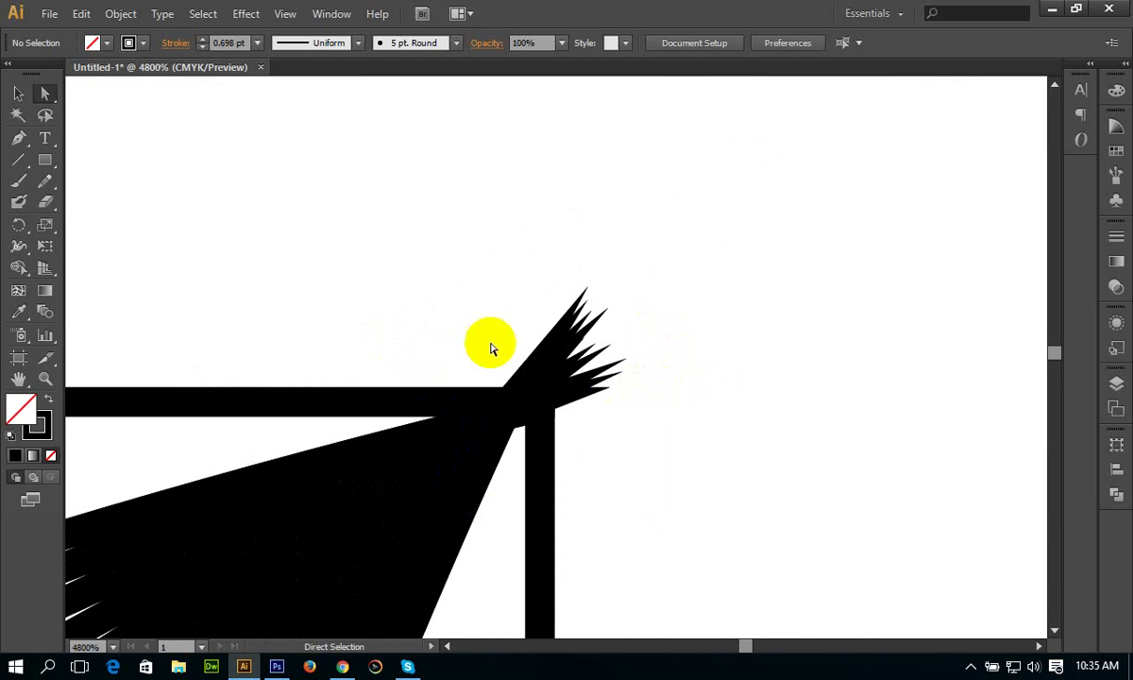
{"action": "mouse_move", "coordinate": [458, 337]}
{"action": "left_mouse_down"}
{"action": "mouse_move", "coordinate": [728, 390]}
{"action": "mouse_move", "coordinate": [724, 380]}
{"action": "left_mouse_up"}
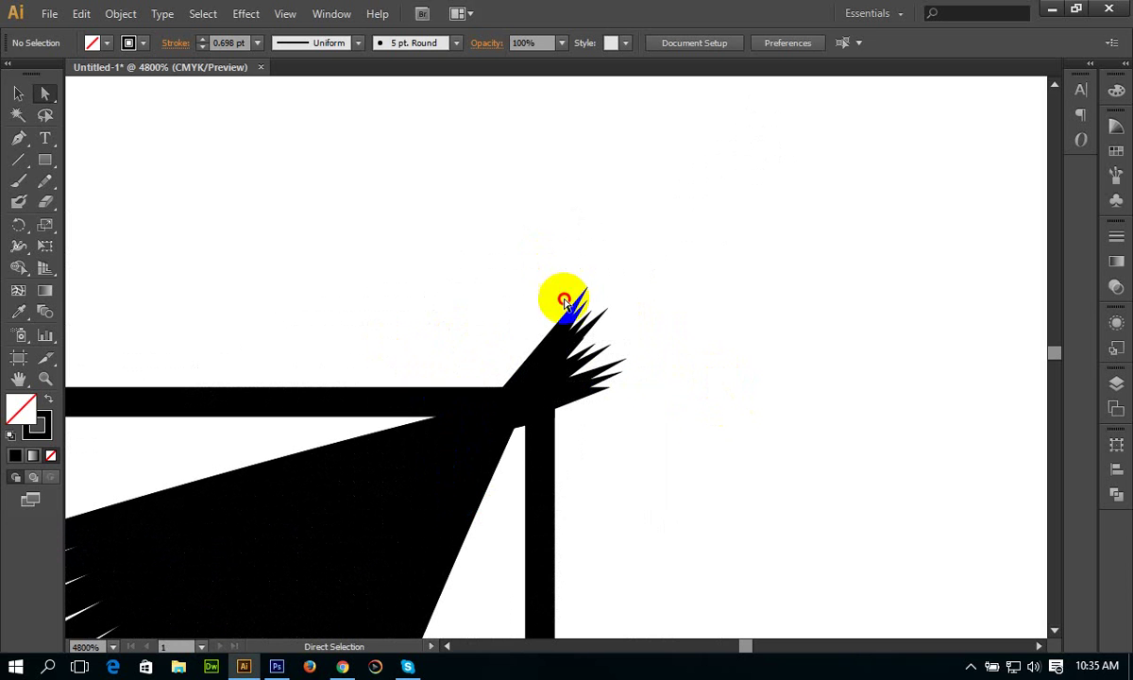
{"action": "left_click", "coordinate": [378, 434]}
{"action": "left_click", "coordinate": [480, 413]}
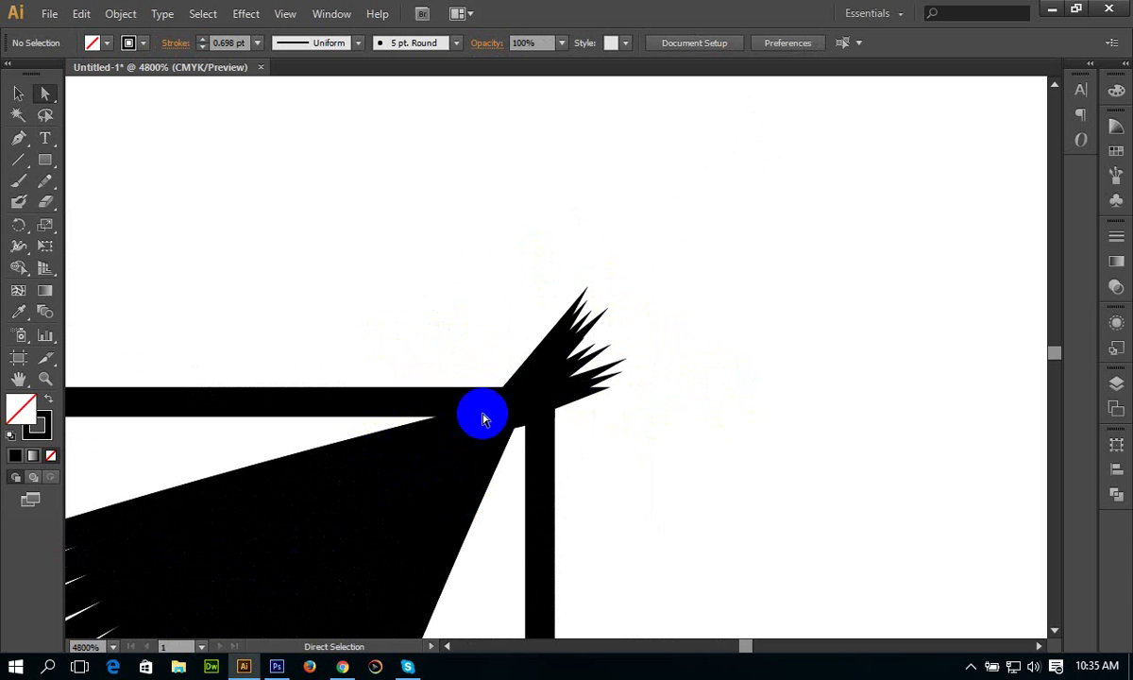
{"action": "left_click", "coordinate": [391, 444]}
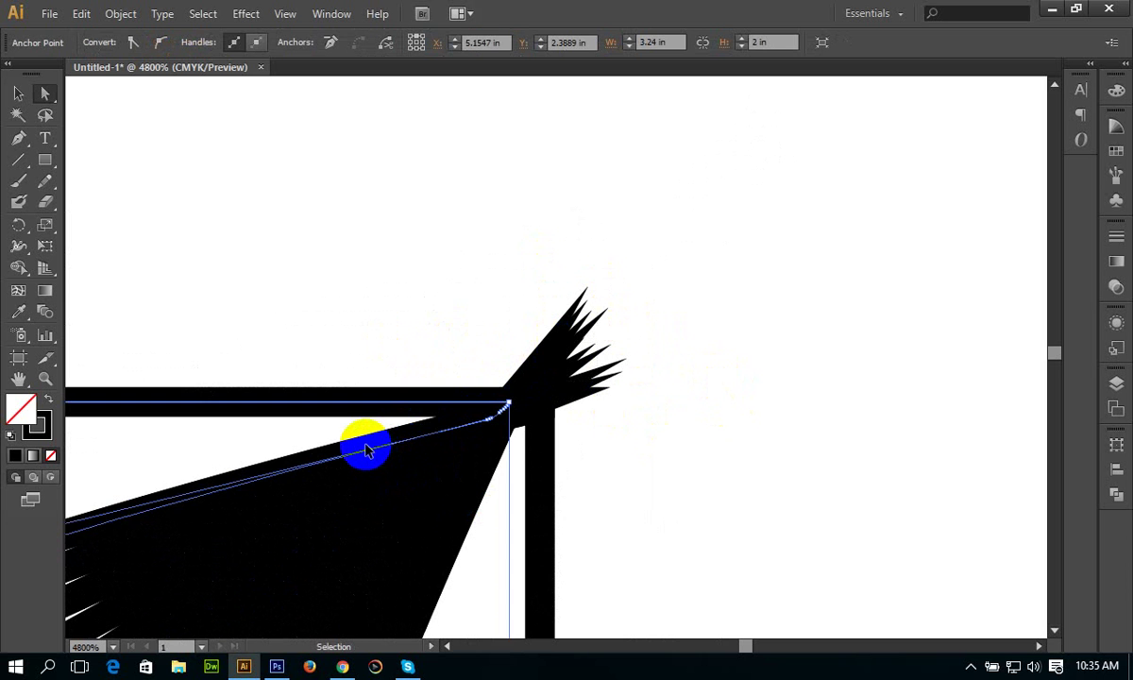
{"action": "key", "text": "ctrl+minus"}
{"action": "key", "text": "ctrl+minus"}
{"action": "key", "text": "ctrl+minus"}
{"action": "key", "text": "ctrl+minus"}
{"action": "key", "text": "ctrl+minus"}
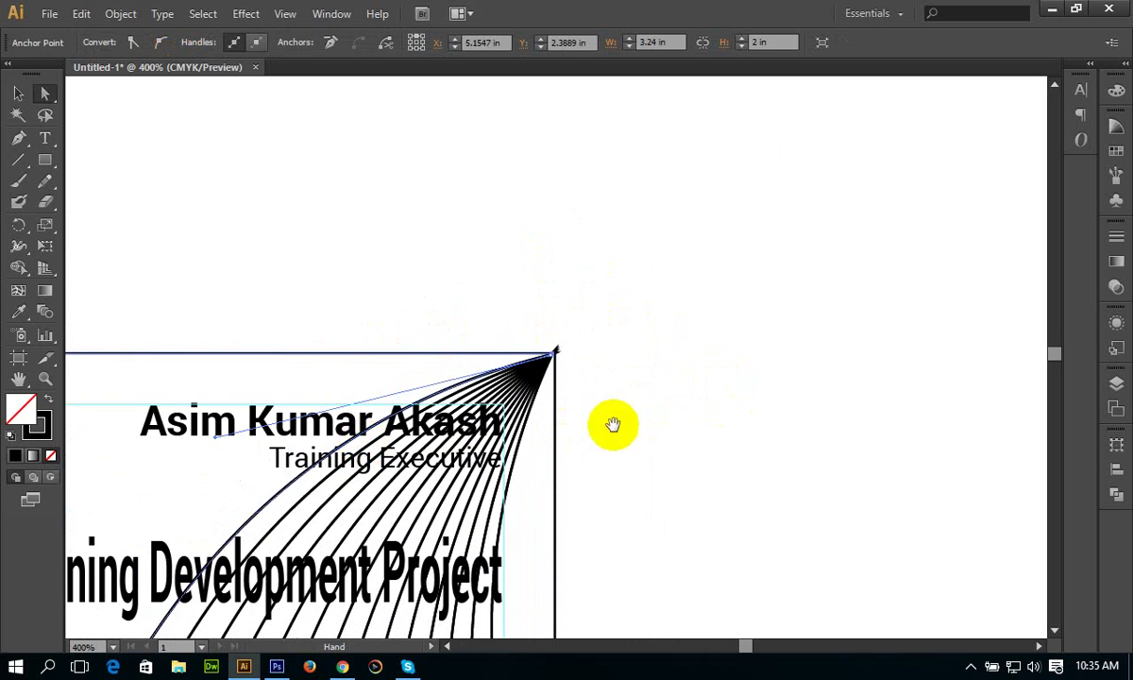
{"action": "key", "text": "ctrl+minus"}
{"action": "left_click_drag", "start_coordinate": [611, 425], "coordinate": [778, 309]}
{"action": "left_click", "coordinate": [801, 316]}
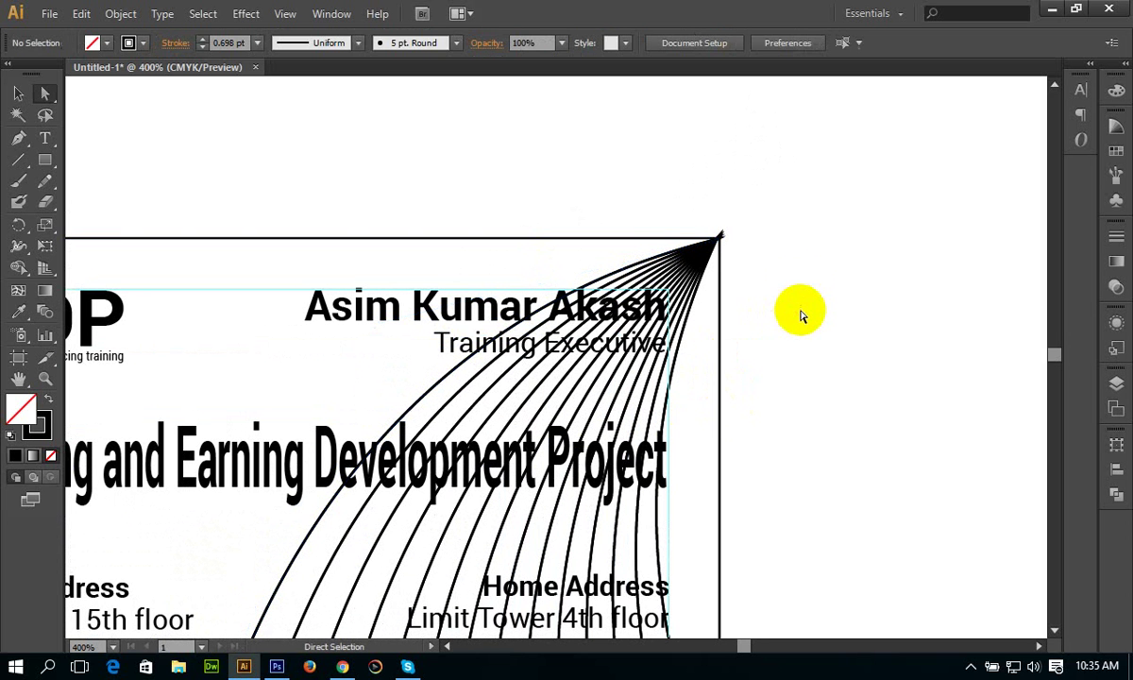
{"action": "left_click", "coordinate": [721, 240]}
{"action": "left_click", "coordinate": [736, 251]}
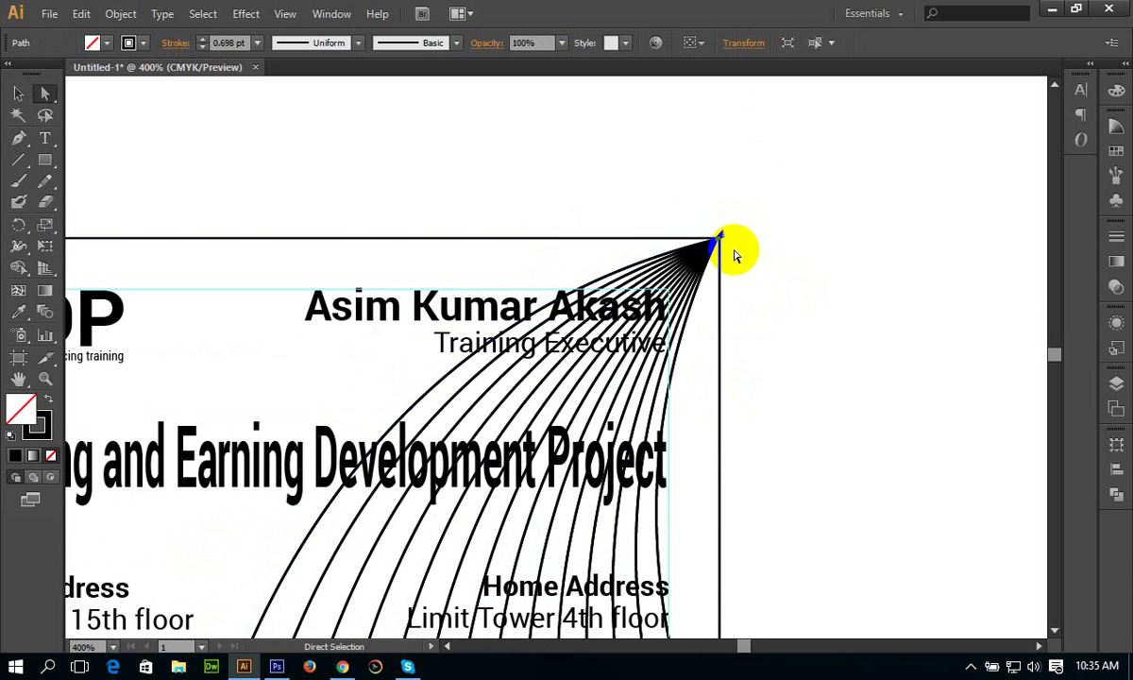
{"action": "key", "text": "ctrl+shift+a"}
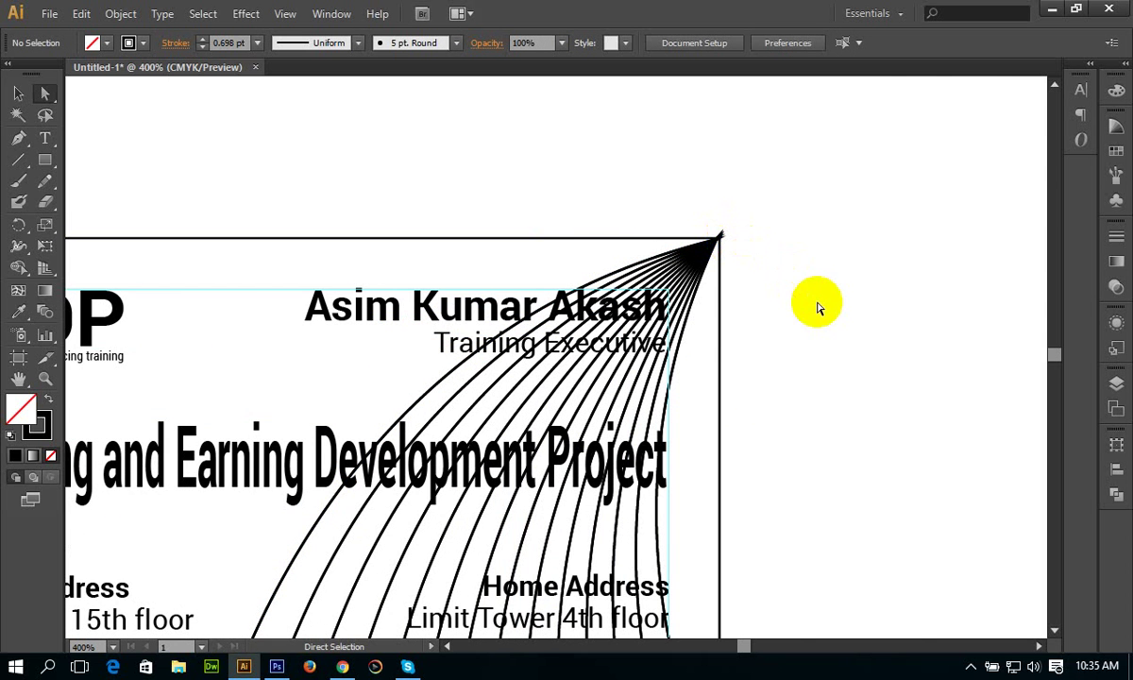
{"action": "scroll", "coordinate": [818, 307], "scroll_direction": "up", "scroll_amount": 4}
{"action": "scroll", "coordinate": [528, 439], "scroll_direction": "down", "scroll_amount": 1}
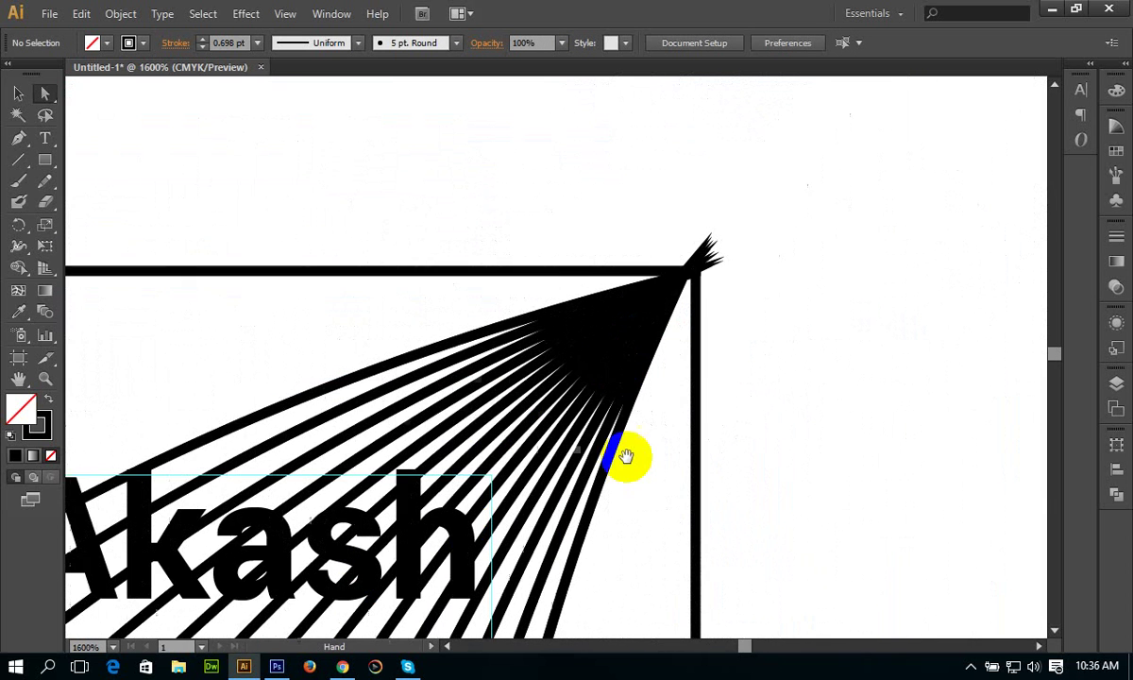
{"action": "scroll", "coordinate": [642, 415], "scroll_direction": "up", "scroll_amount": 2}
{"action": "left_click", "coordinate": [691, 361]}
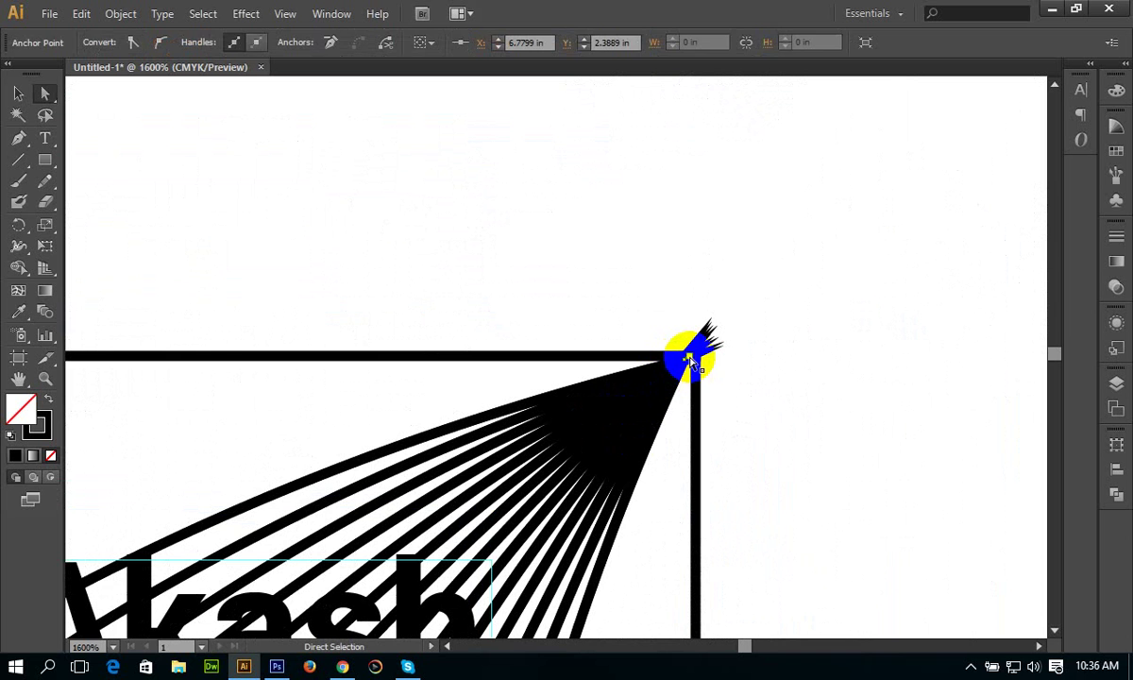
{"action": "left_click", "coordinate": [687, 357]}
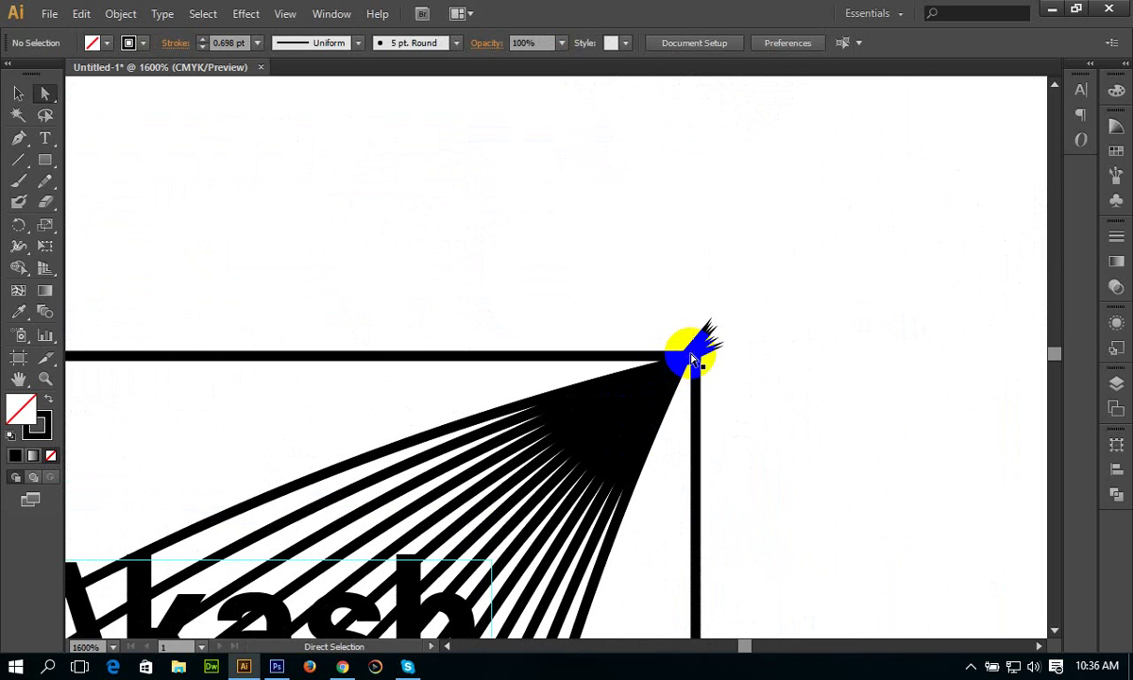
{"action": "left_click", "coordinate": [690, 359]}
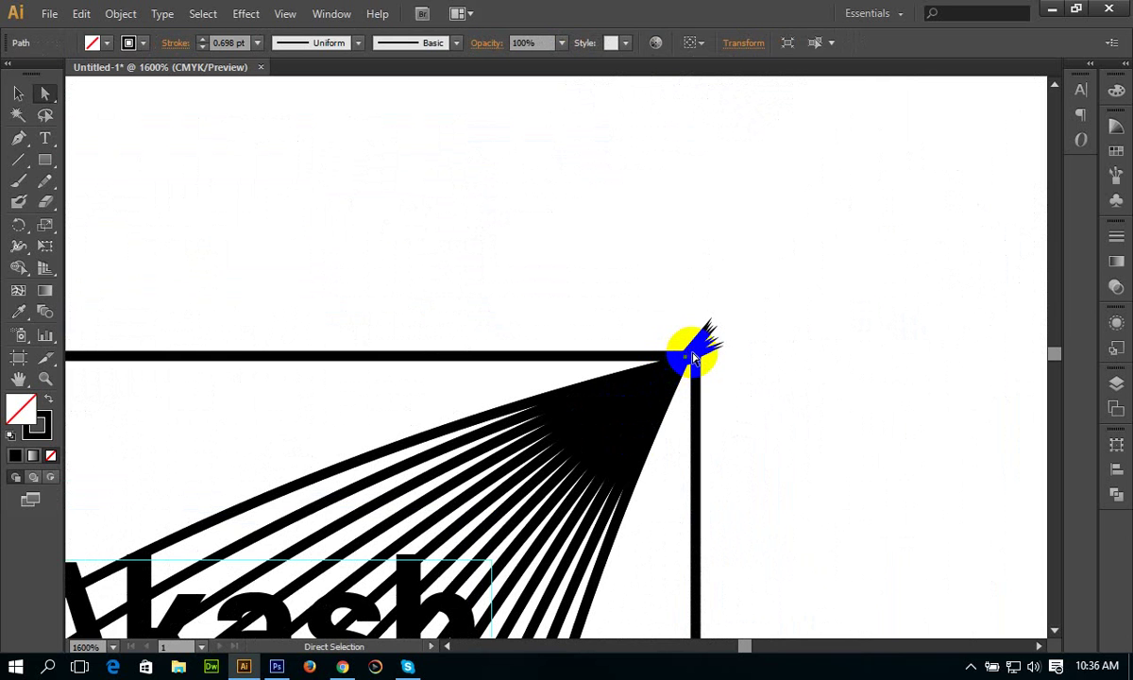
{"action": "left_click", "coordinate": [699, 358]}
{"action": "left_click", "coordinate": [686, 359]}
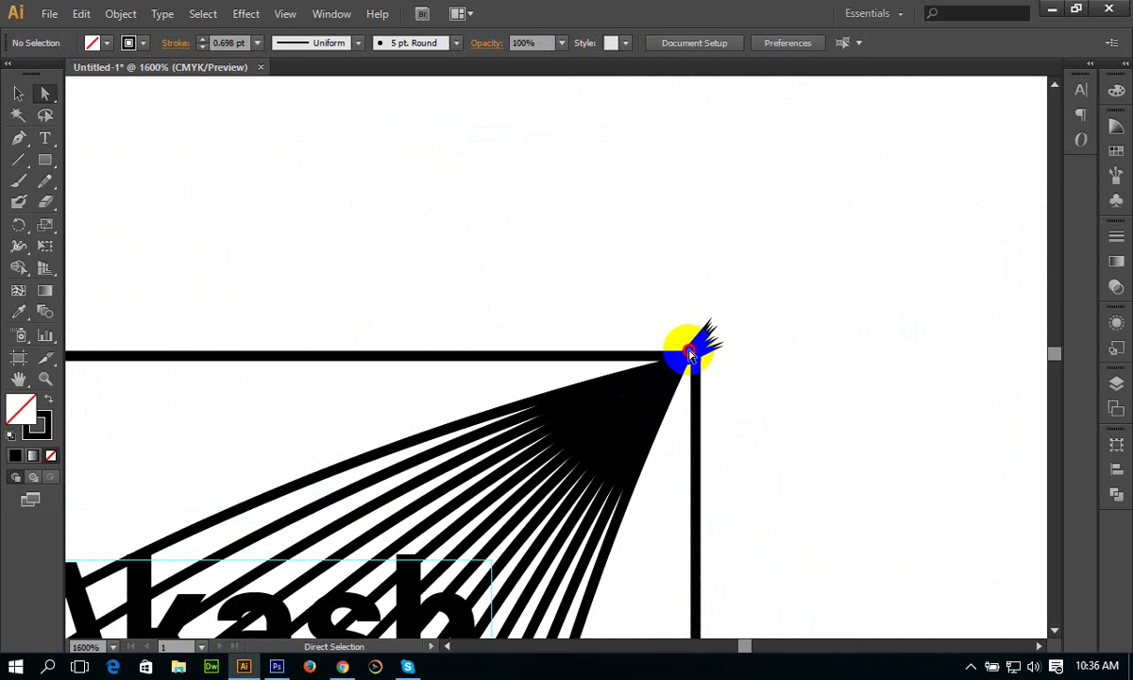
{"action": "left_click", "coordinate": [692, 359]}
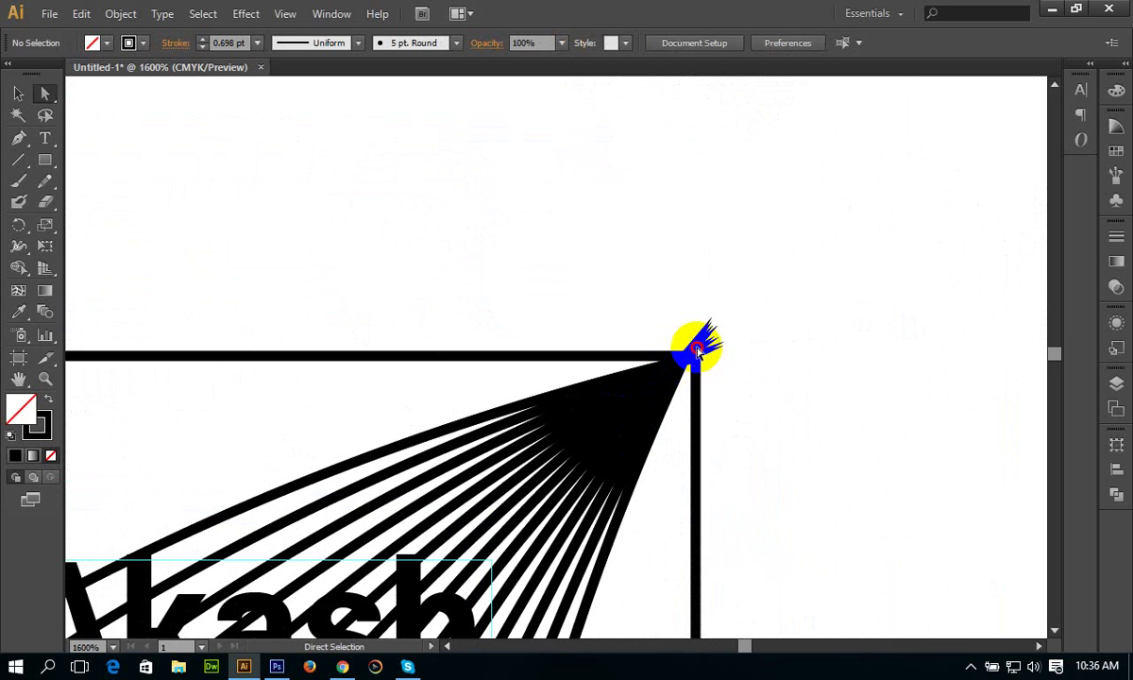
{"action": "left_click", "coordinate": [692, 361]}
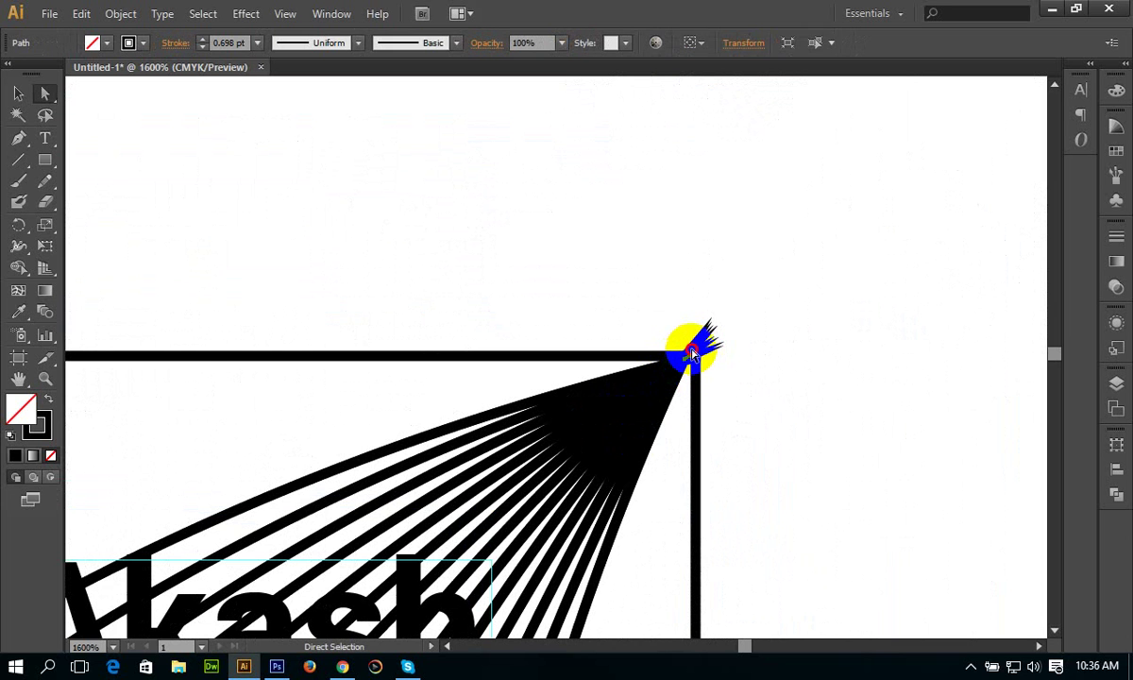
{"action": "left_click", "coordinate": [693, 355]}
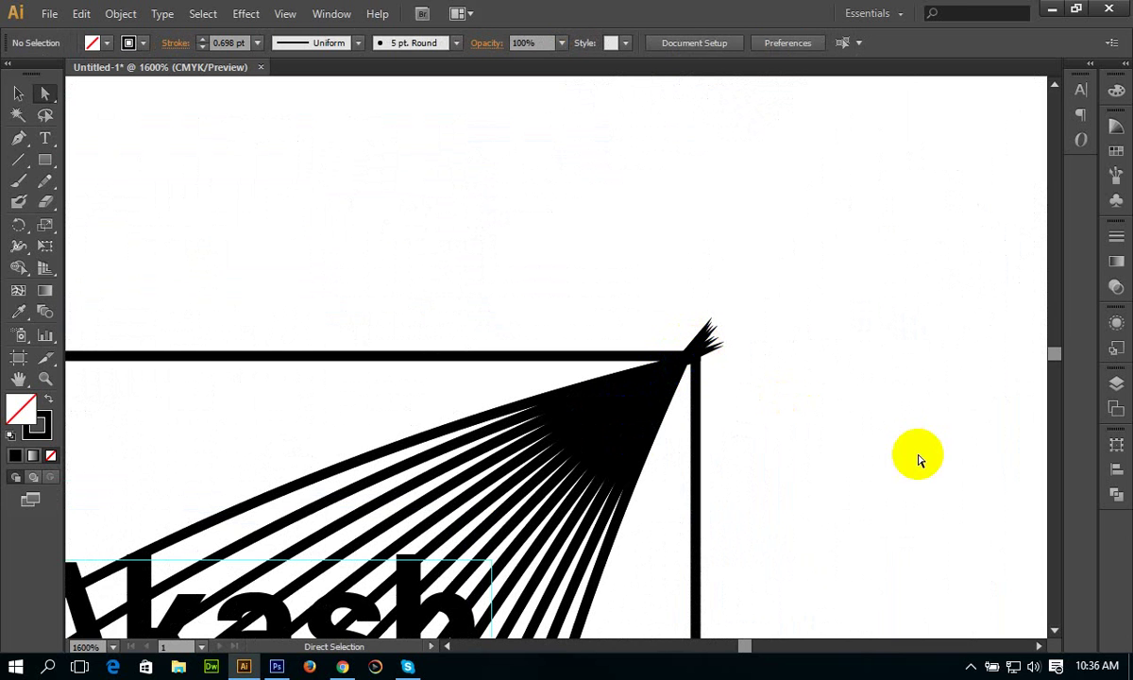
{"action": "key", "text": "ctrl+minus"}
{"action": "key", "text": "ctrl+minus"}
{"action": "key", "text": "ctrl+minus"}
{"action": "key", "text": "ctrl+minus"}
{"action": "key", "text": "ctrl+minus"}
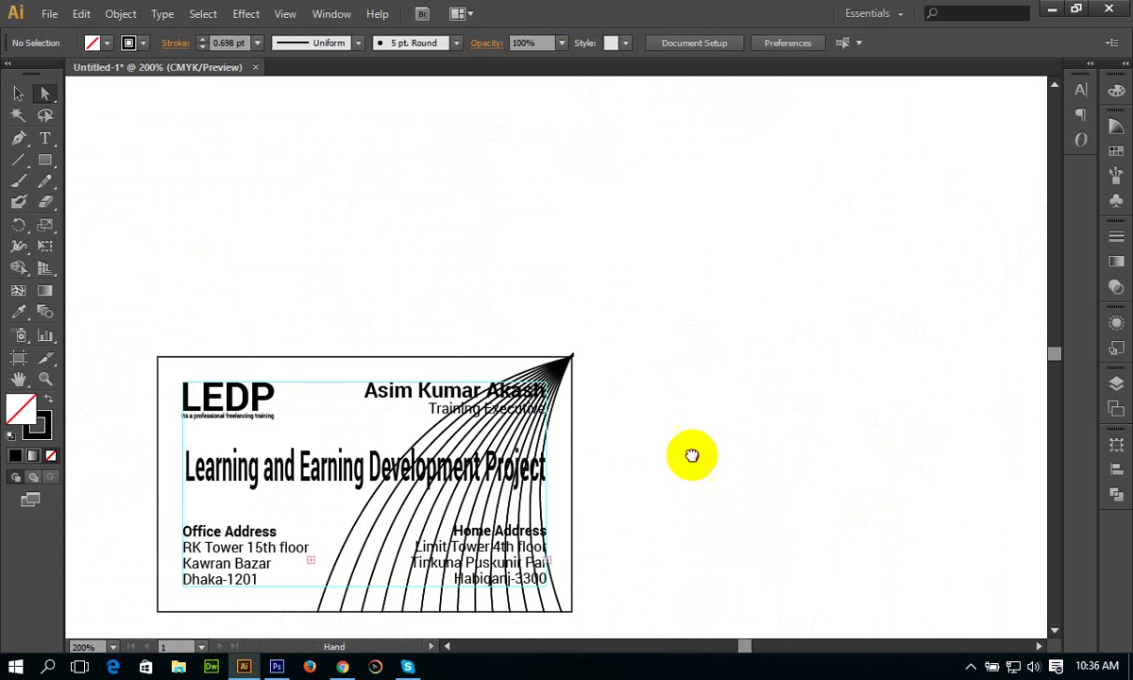
Undo twice to restore the longer fan and zoom in on the card's top-right corner
{"action": "key", "text": "ctrl+z"}
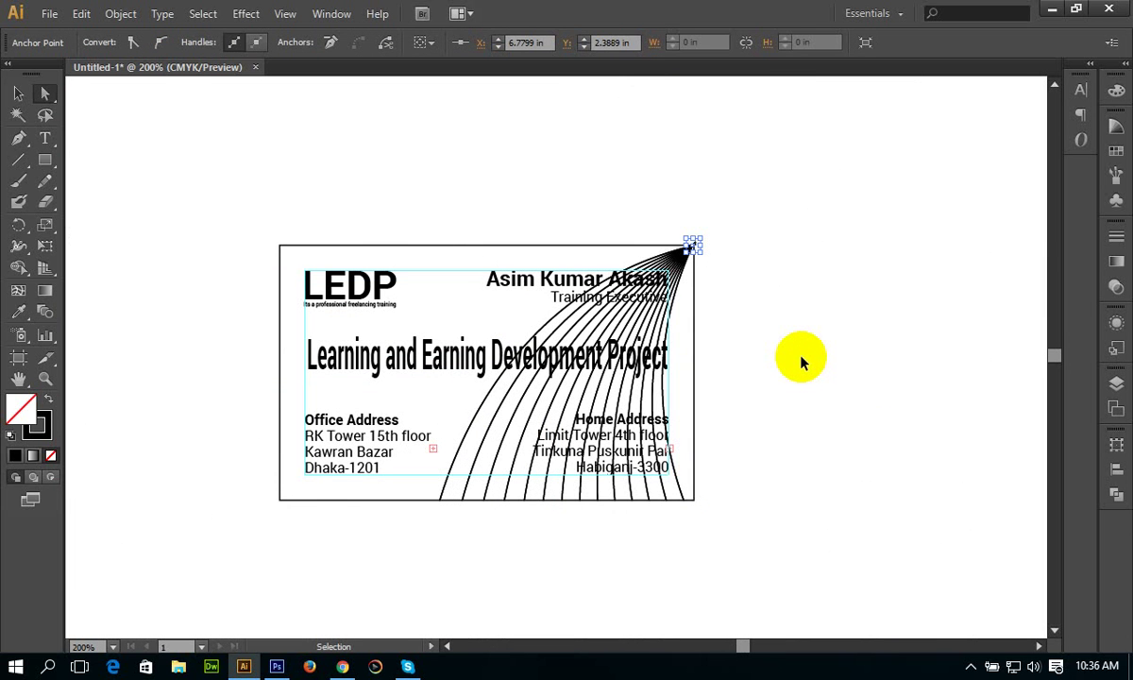
{"action": "key", "text": "ctrl+z"}
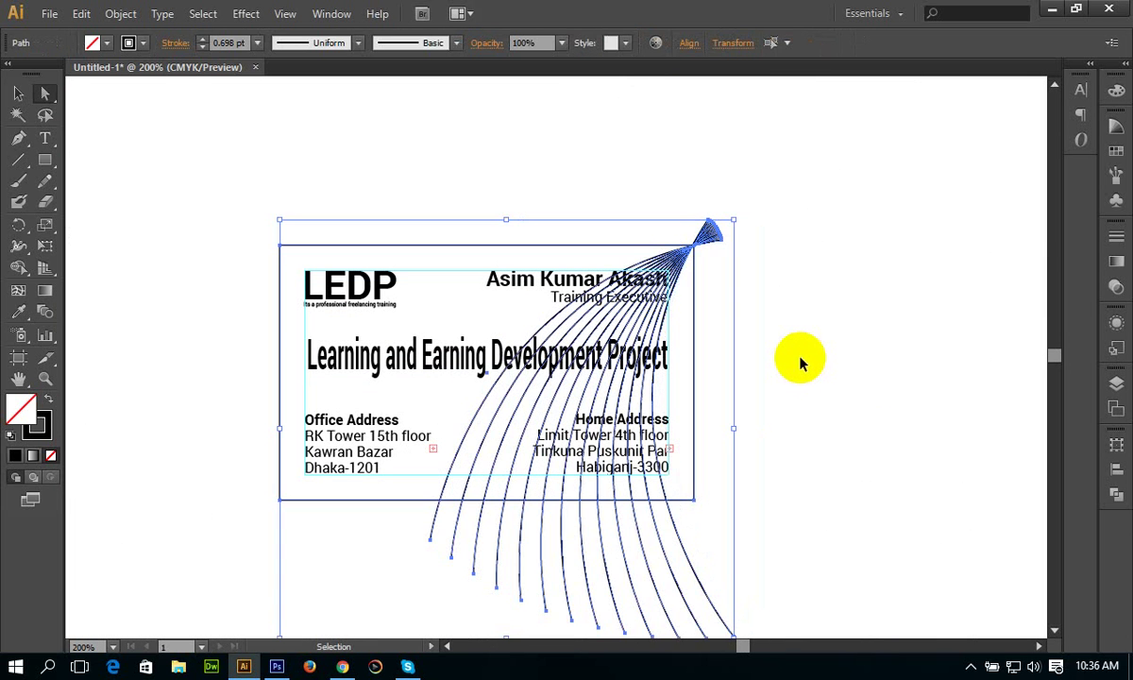
{"action": "key", "text": "ctrl+shift+a"}
{"action": "key", "text": "ctrl+plus"}
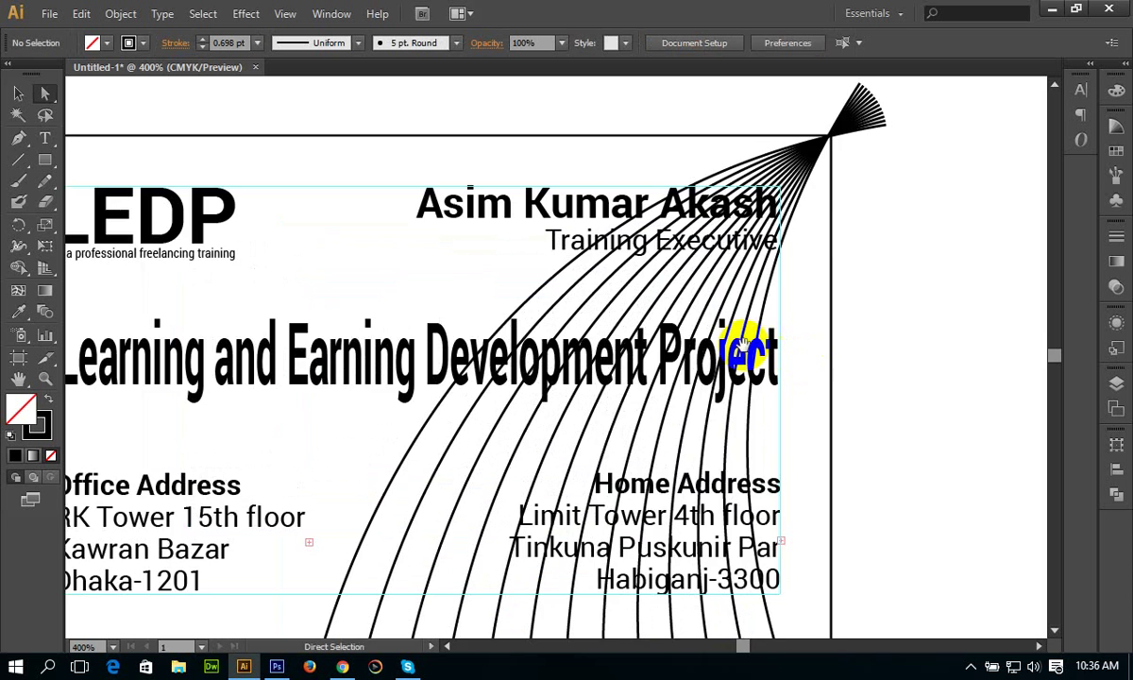
{"action": "left_click_drag", "start_coordinate": [742, 343], "coordinate": [579, 463]}
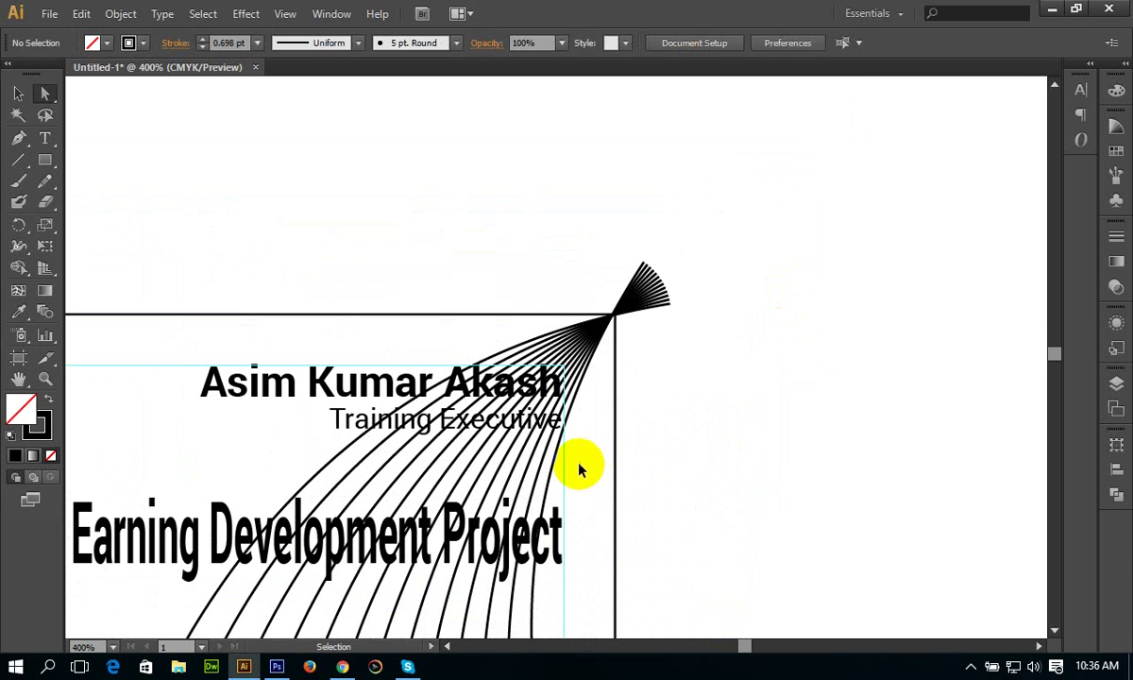
{"action": "key", "text": "ctrl+plus"}
Nudge the fan up-right to cross at the card corner, then select fan and card
{"action": "left_click", "coordinate": [13, 95]}
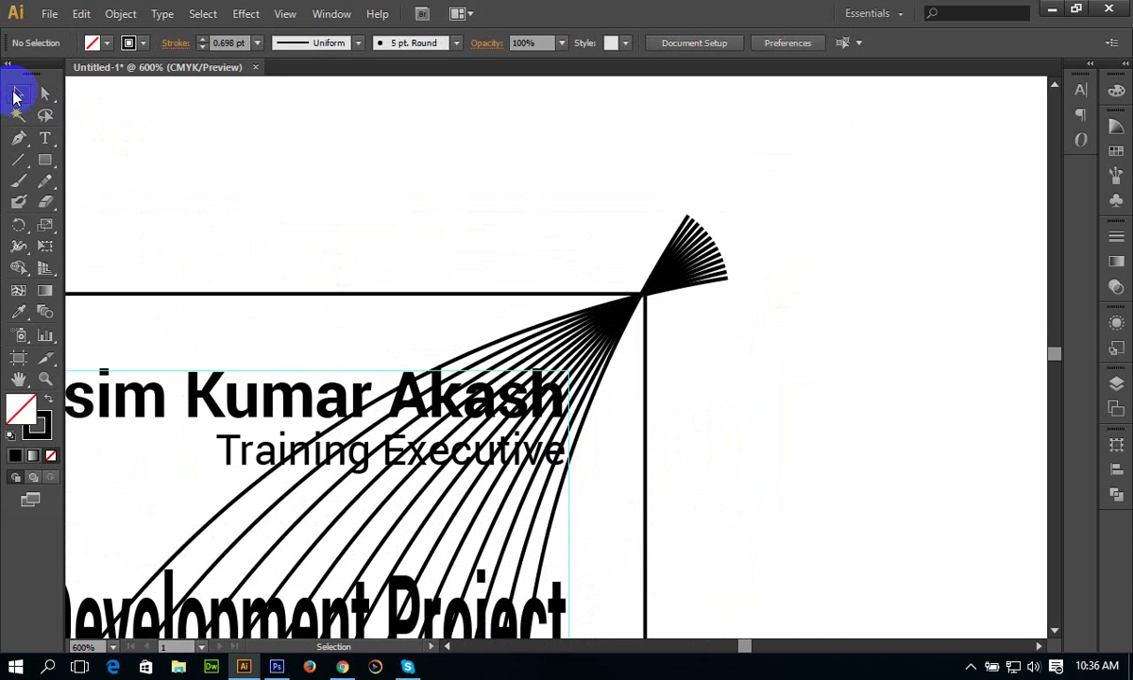
{"action": "left_click", "coordinate": [685, 277]}
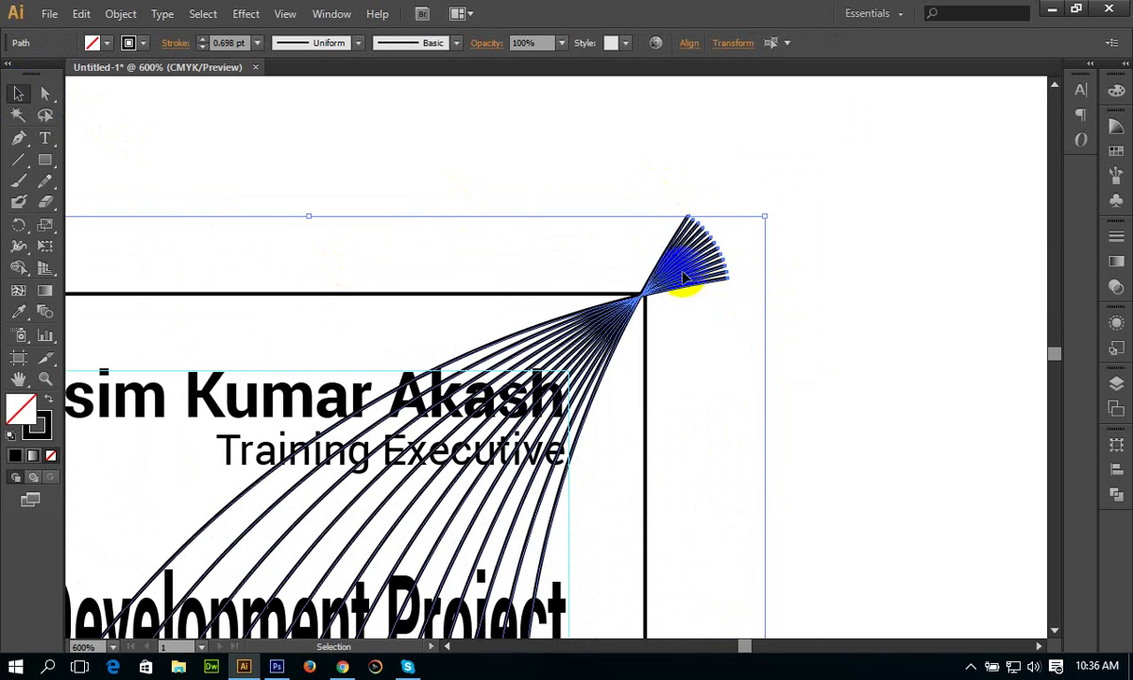
{"action": "left_click_drag", "start_coordinate": [685, 277], "coordinate": [691, 261]}
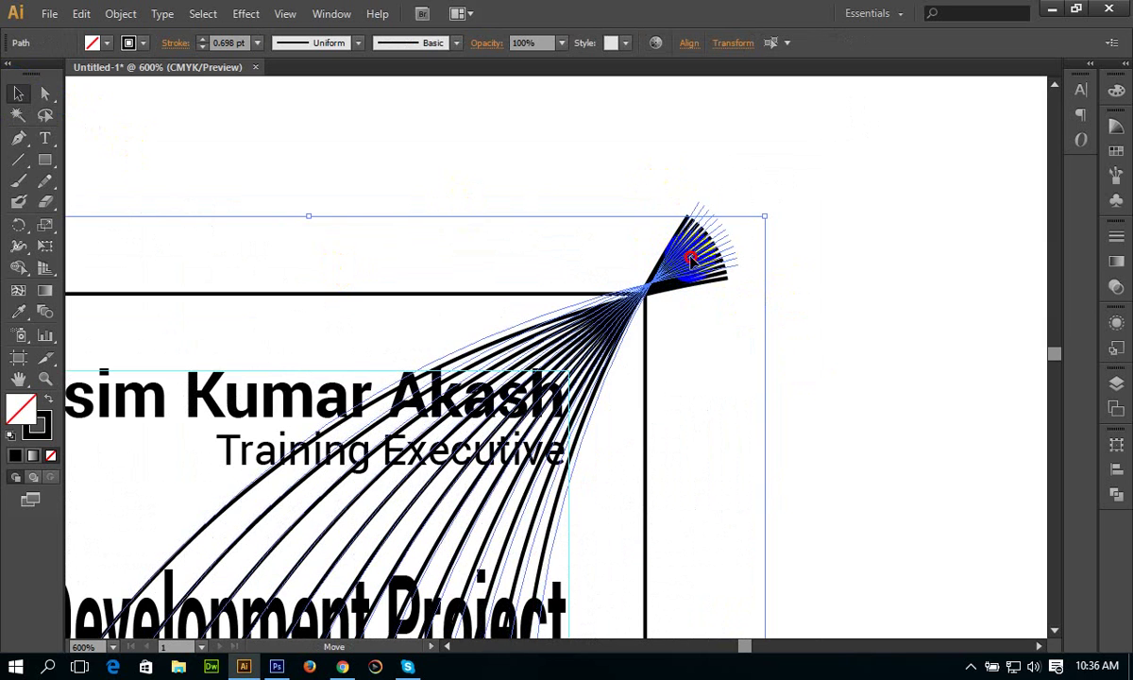
{"action": "left_click_drag", "start_coordinate": [692, 261], "coordinate": [693, 254]}
{"action": "left_click", "coordinate": [723, 331]}
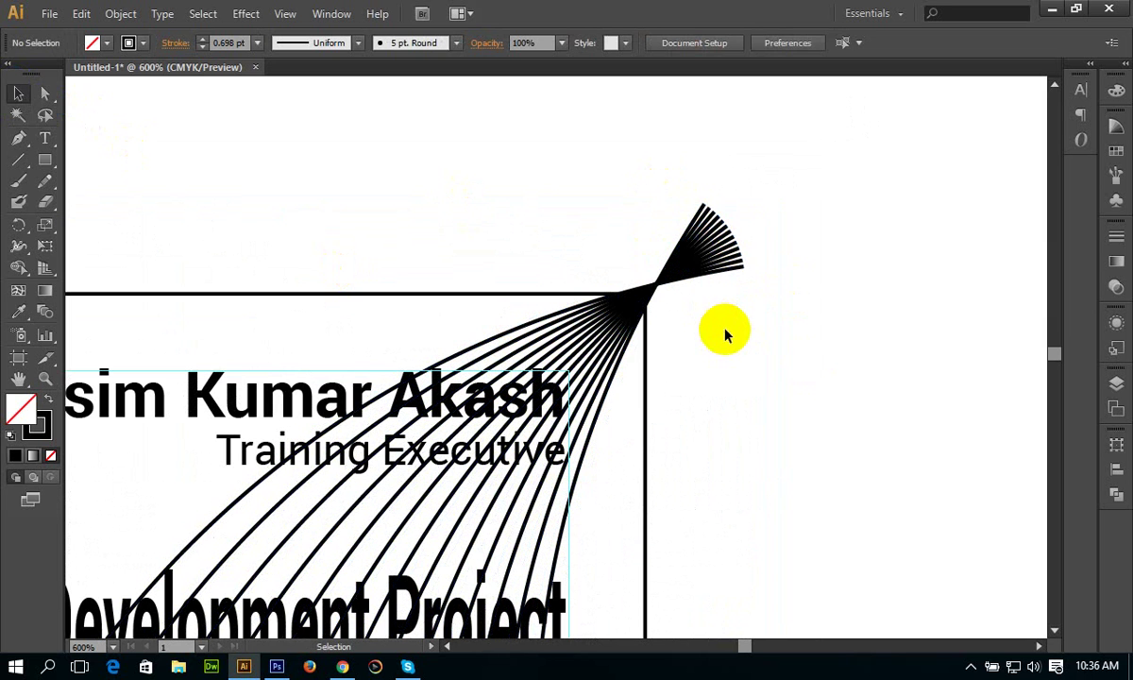
{"action": "key", "text": "ctrl+minus"}
{"action": "key", "text": "ctrl+minus"}
{"action": "key", "text": "ctrl+minus"}
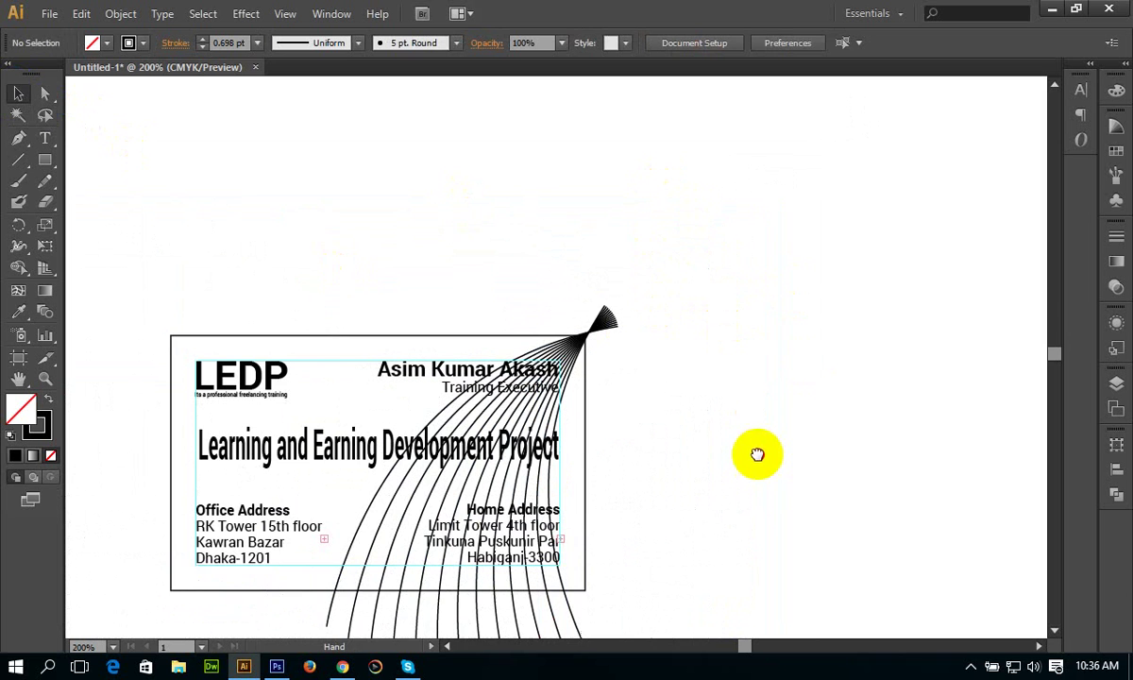
{"action": "left_click_drag", "start_coordinate": [757, 455], "coordinate": [770, 415]}
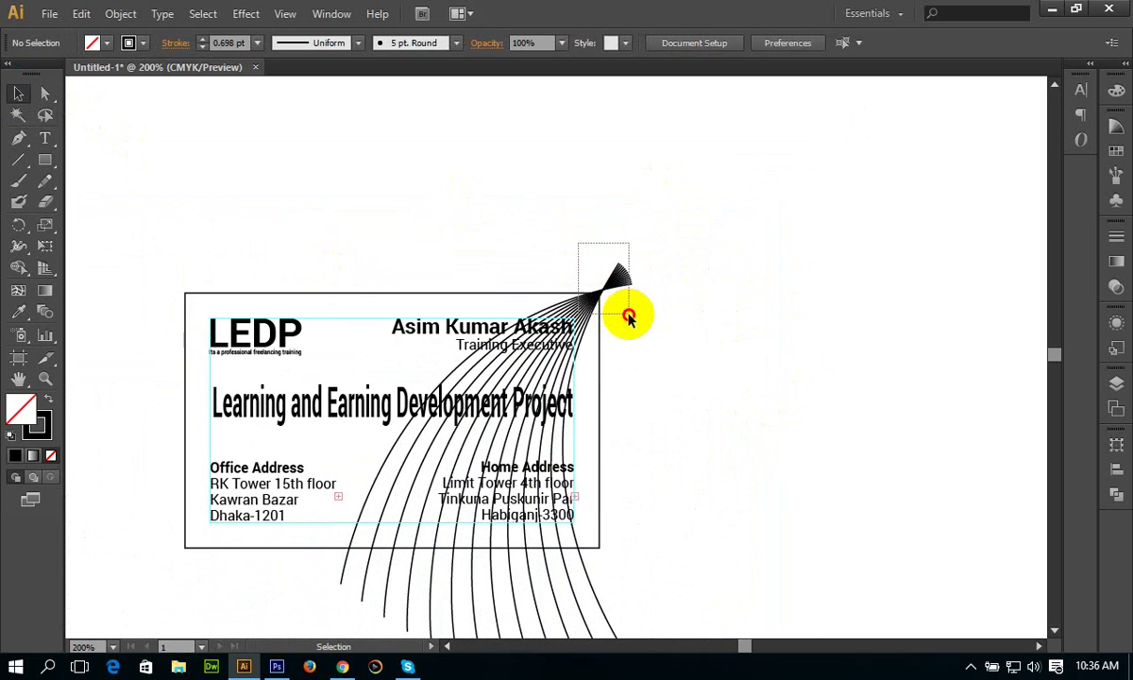
{"action": "left_click_drag", "start_coordinate": [578, 248], "coordinate": [627, 316]}
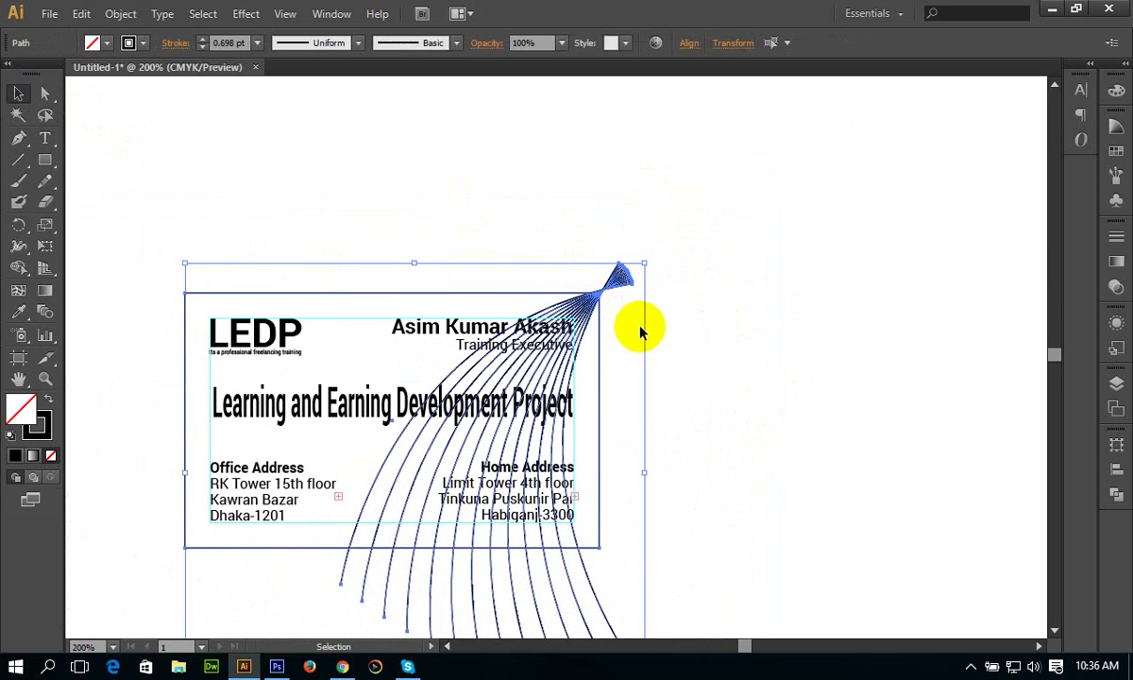
Divide the card with the fan using Pathfinder Divide, then deselect
{"action": "left_click", "coordinate": [1119, 494]}
{"action": "left_click", "coordinate": [913, 516]}
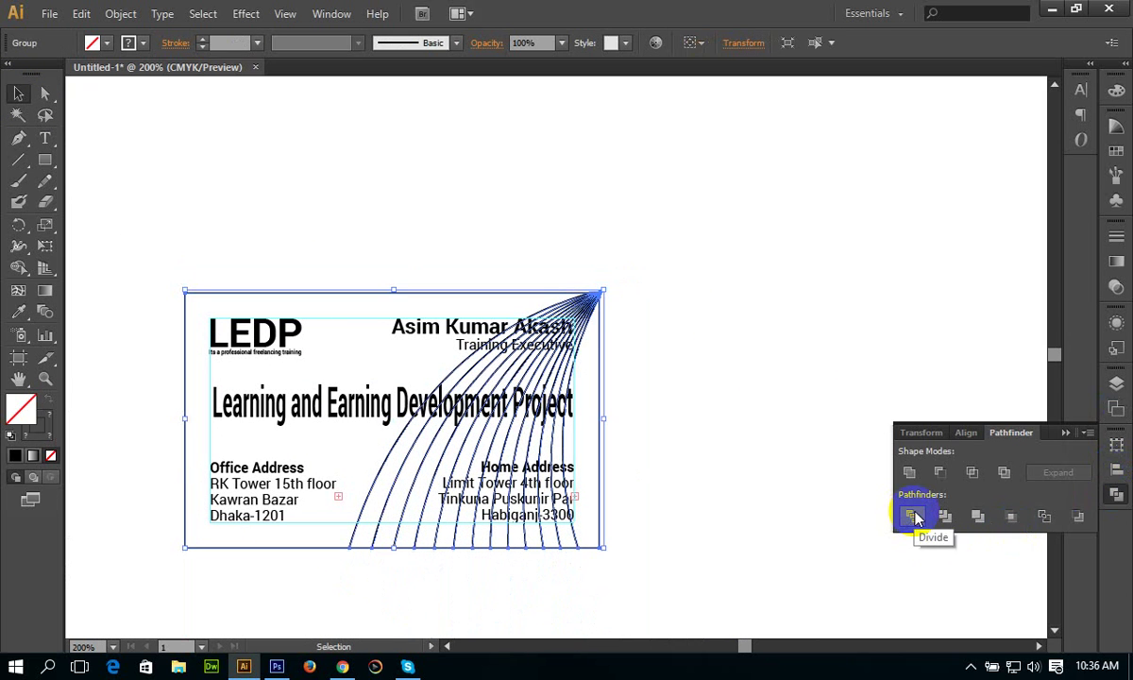
{"action": "key", "text": "ctrl+plus"}
{"action": "left_click", "coordinate": [779, 364]}
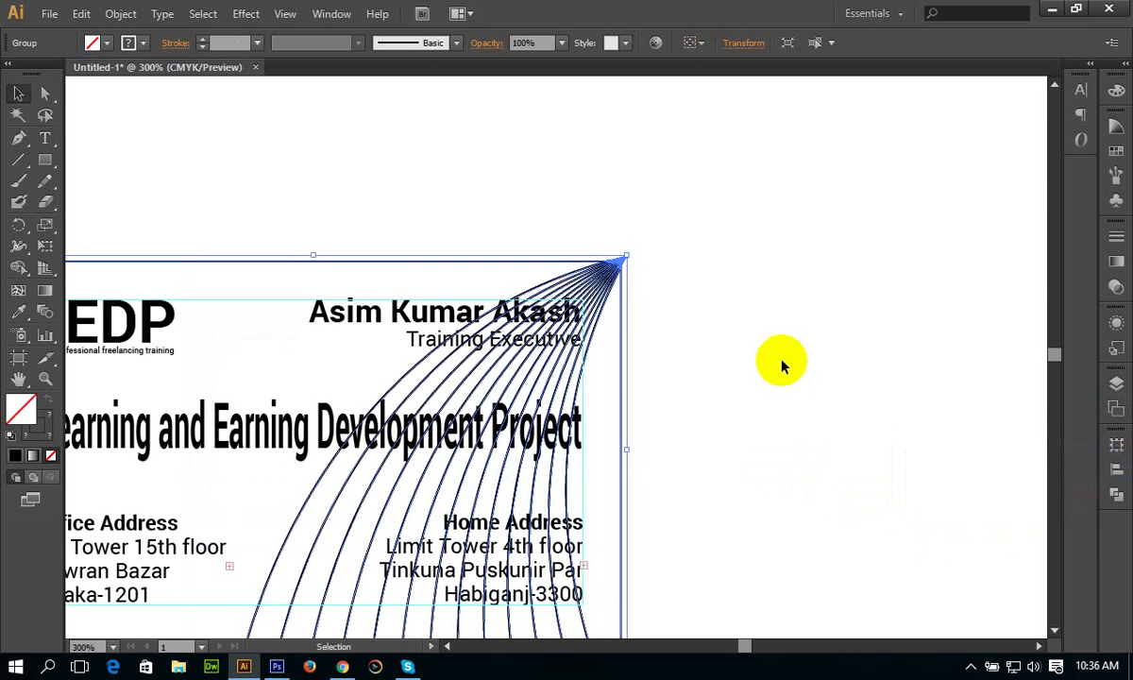
Zoom in to inspect where the divided curves converge at the corner, then back out
{"action": "key", "text": "ctrl+plus"}
{"action": "key", "text": "ctrl+plus"}
{"action": "key", "text": "ctrl+plus"}
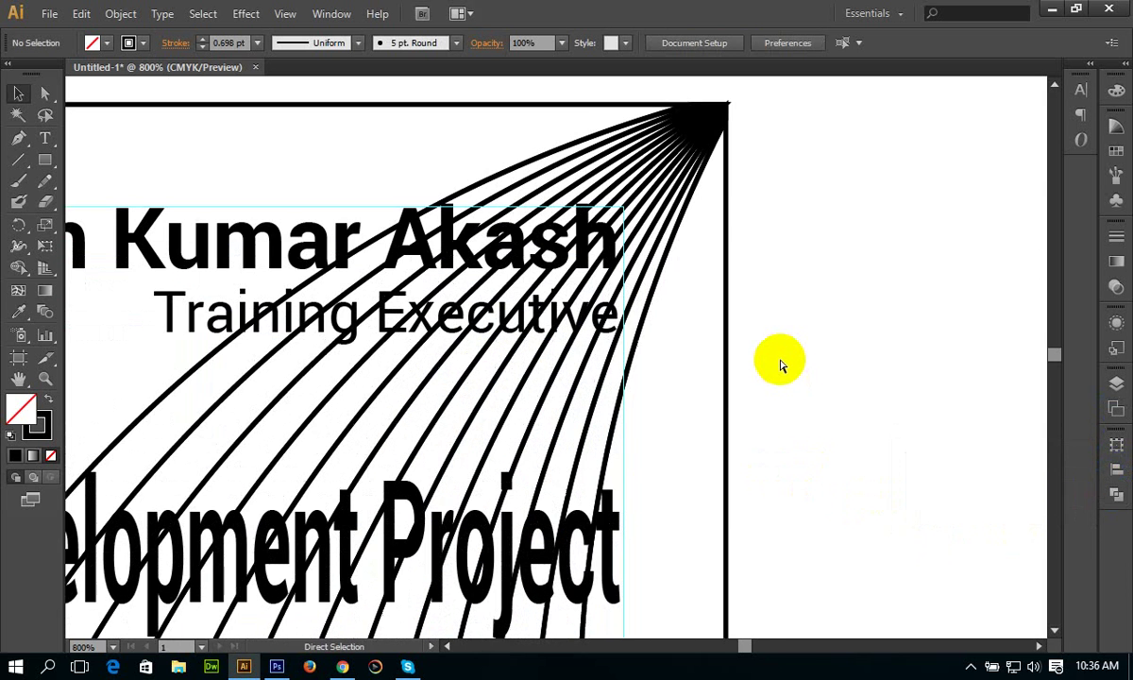
{"action": "mouse_move", "coordinate": [774, 317]}
{"action": "left_mouse_down"}
{"action": "mouse_move", "coordinate": [822, 627]}
{"action": "mouse_move", "coordinate": [551, 338]}
{"action": "left_mouse_up"}
{"action": "key", "text": "ctrl+plus"}
{"action": "key", "text": "ctrl+plus"}
{"action": "key", "text": "ctrl+plus"}
{"action": "key", "text": "ctrl+minus"}
{"action": "key", "text": "ctrl+minus"}
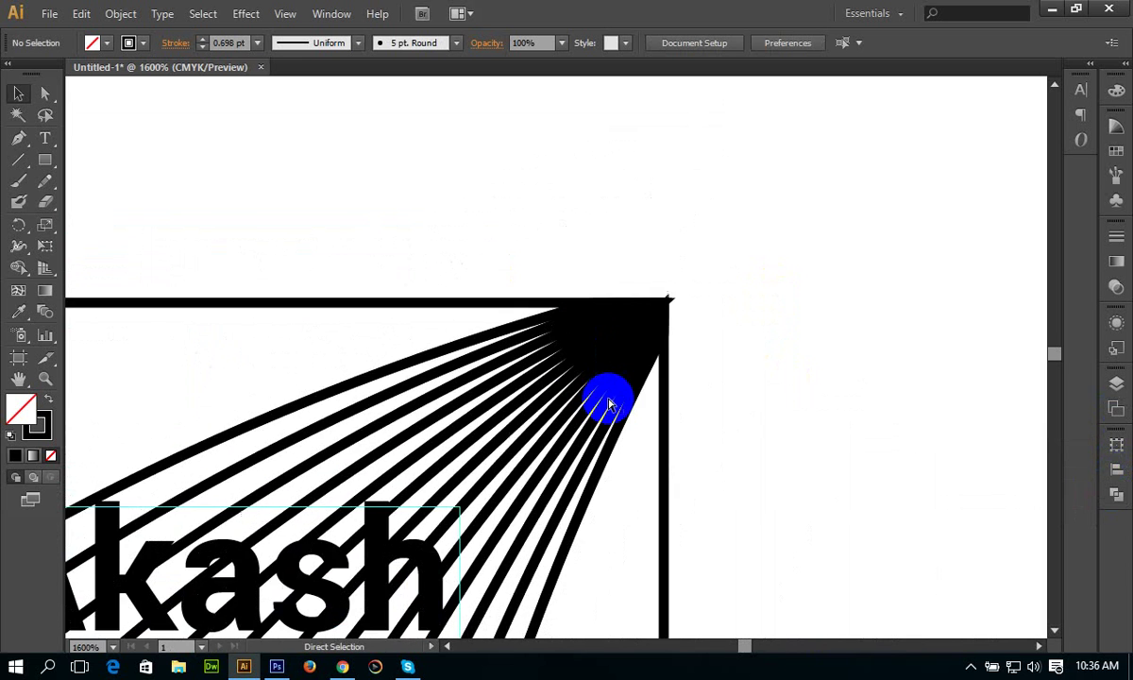
{"action": "key", "text": "ctrl+minus"}
{"action": "key", "text": "ctrl+minus"}
{"action": "key", "text": "ctrl+minus"}
{"action": "key", "text": "ctrl+minus"}
{"action": "left_click_drag", "start_coordinate": [605, 409], "coordinate": [738, 349]}
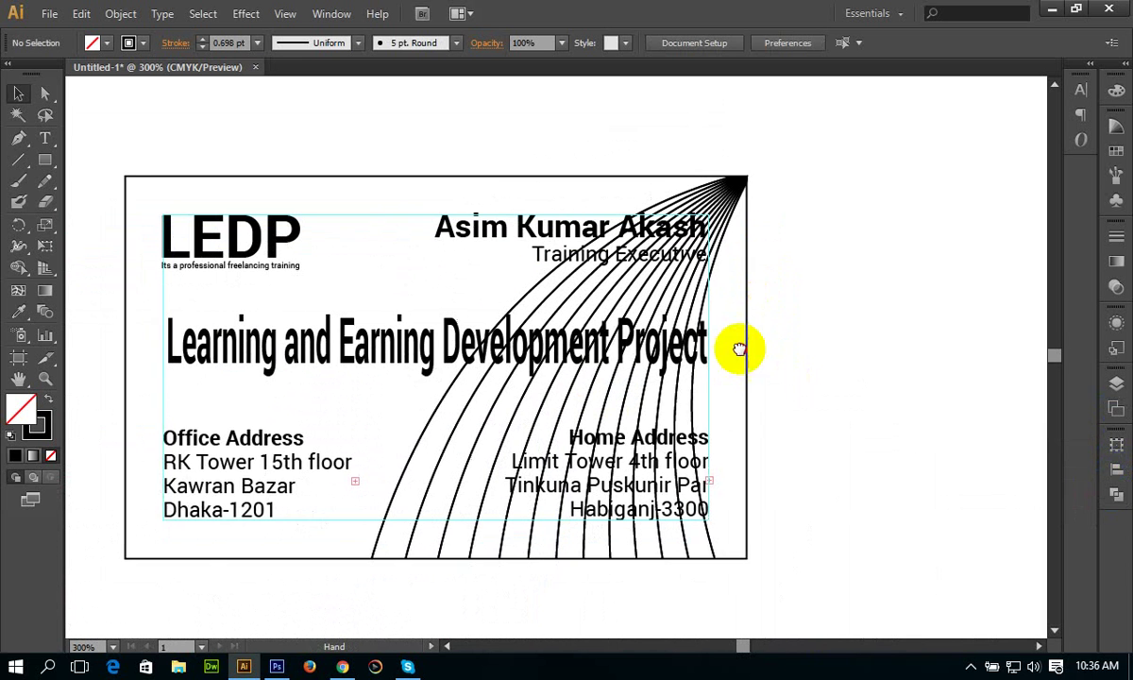
{"action": "key", "text": "ctrl+plus"}
{"action": "scroll", "coordinate": [543, 477], "scroll_direction": "down", "scroll_amount": 1}
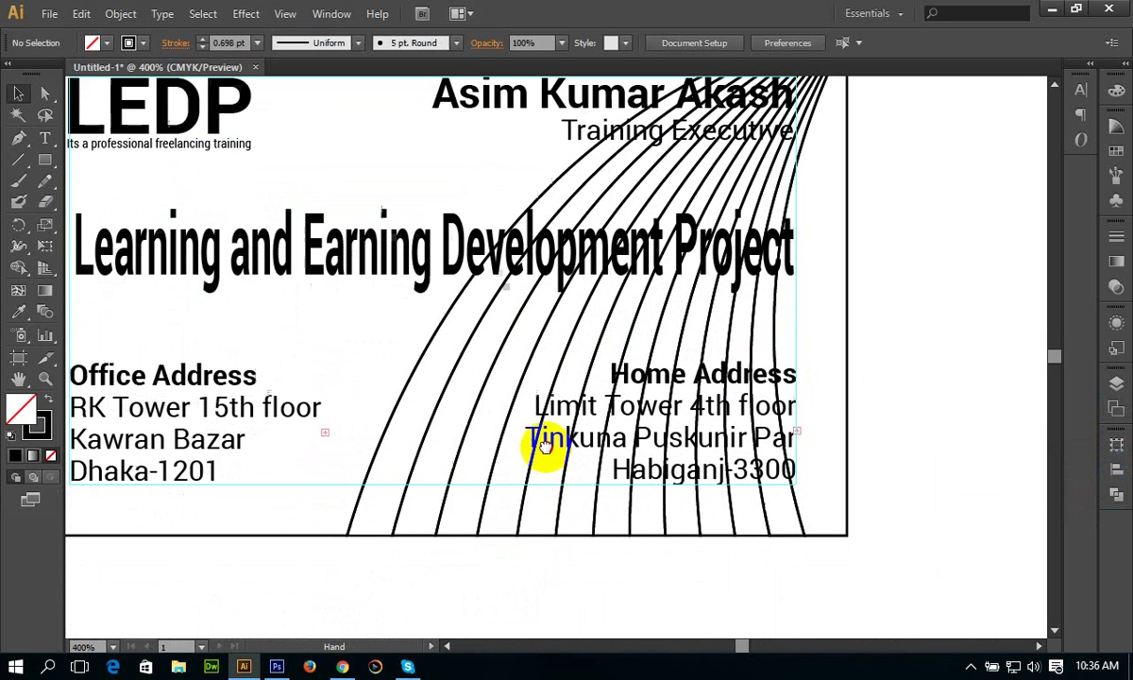
{"action": "scroll", "coordinate": [531, 442], "scroll_direction": "down", "scroll_amount": 1}
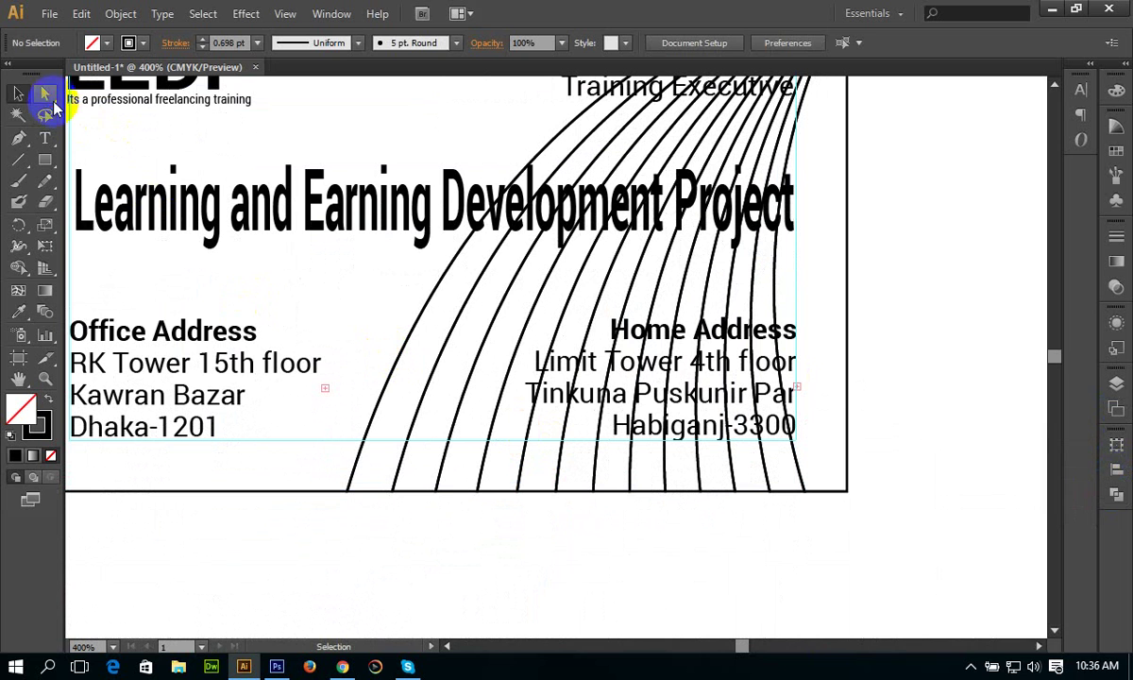
Select the leftmost strip with Direct Selection and fill it with C 100 cyan
{"action": "left_click", "coordinate": [45, 94]}
{"action": "left_click_drag", "start_coordinate": [367, 510], "coordinate": [376, 476]}
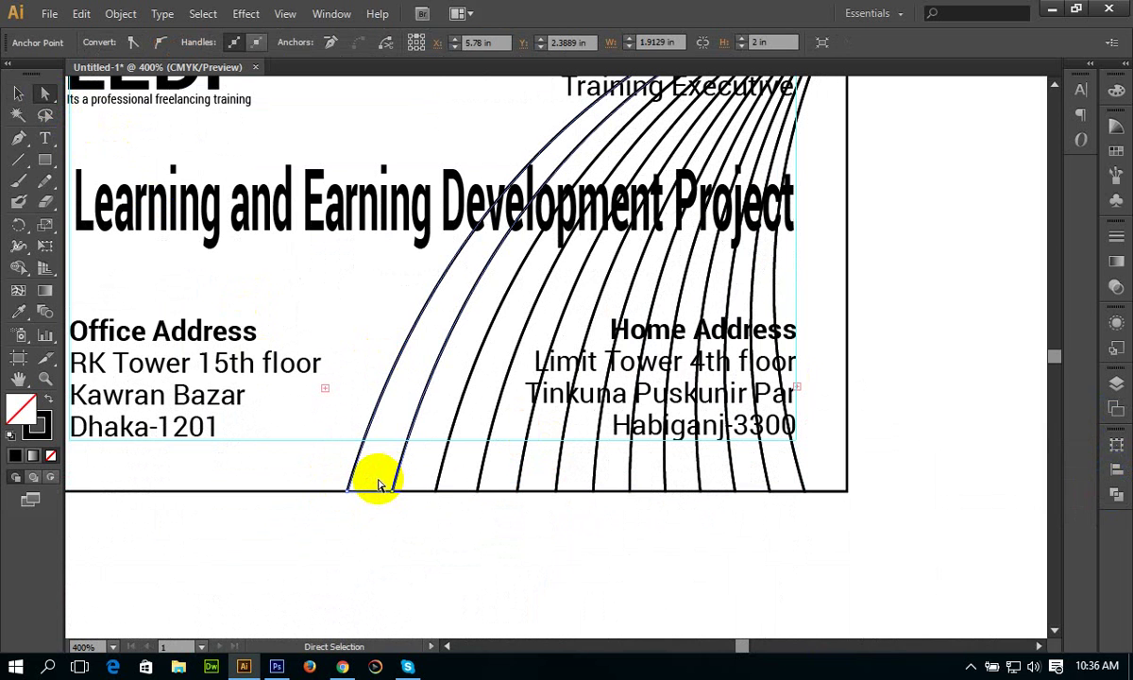
{"action": "left_click", "coordinate": [1115, 92]}
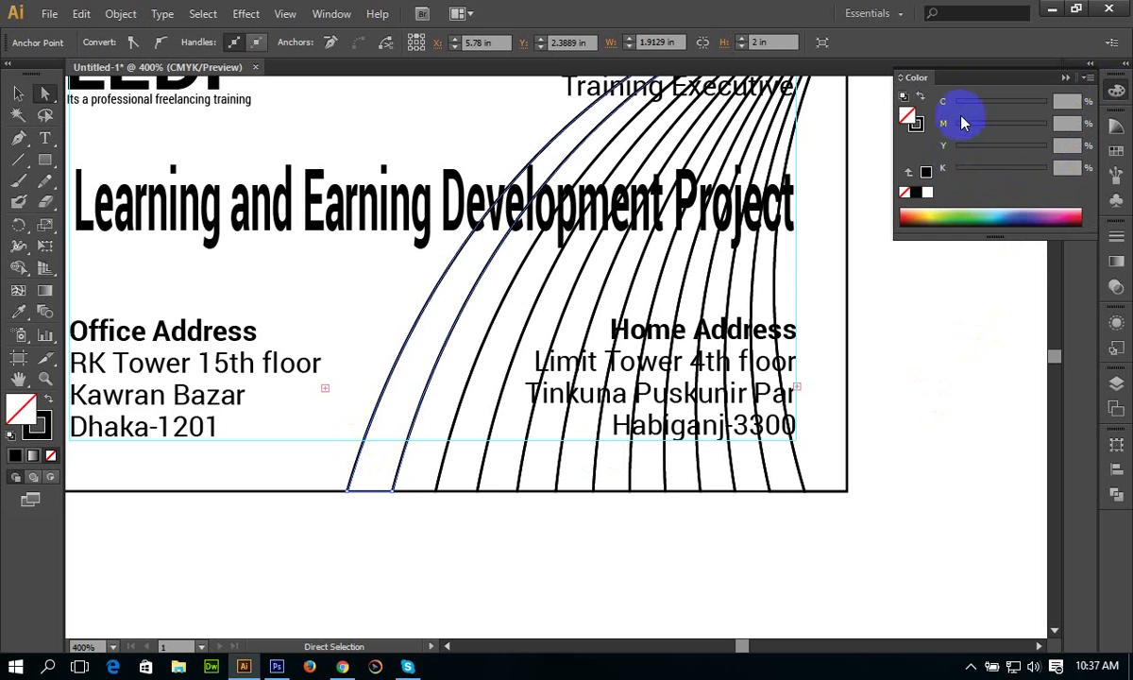
{"action": "left_click", "coordinate": [1004, 116]}
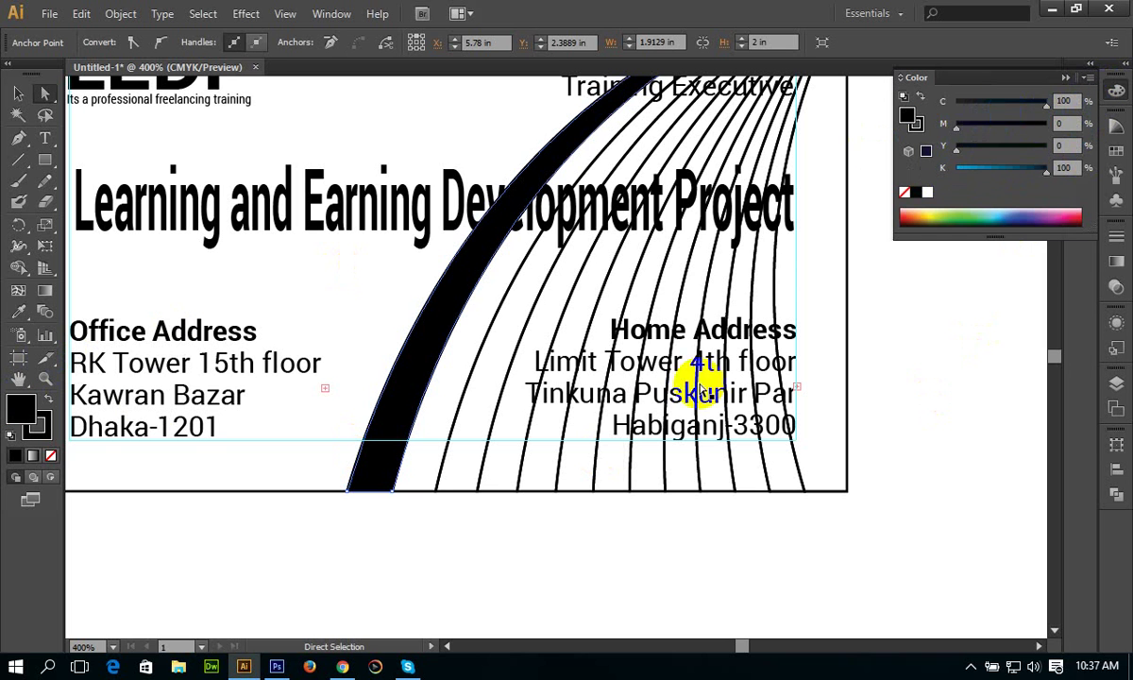
{"action": "left_click_drag", "start_coordinate": [1044, 169], "coordinate": [918, 180]}
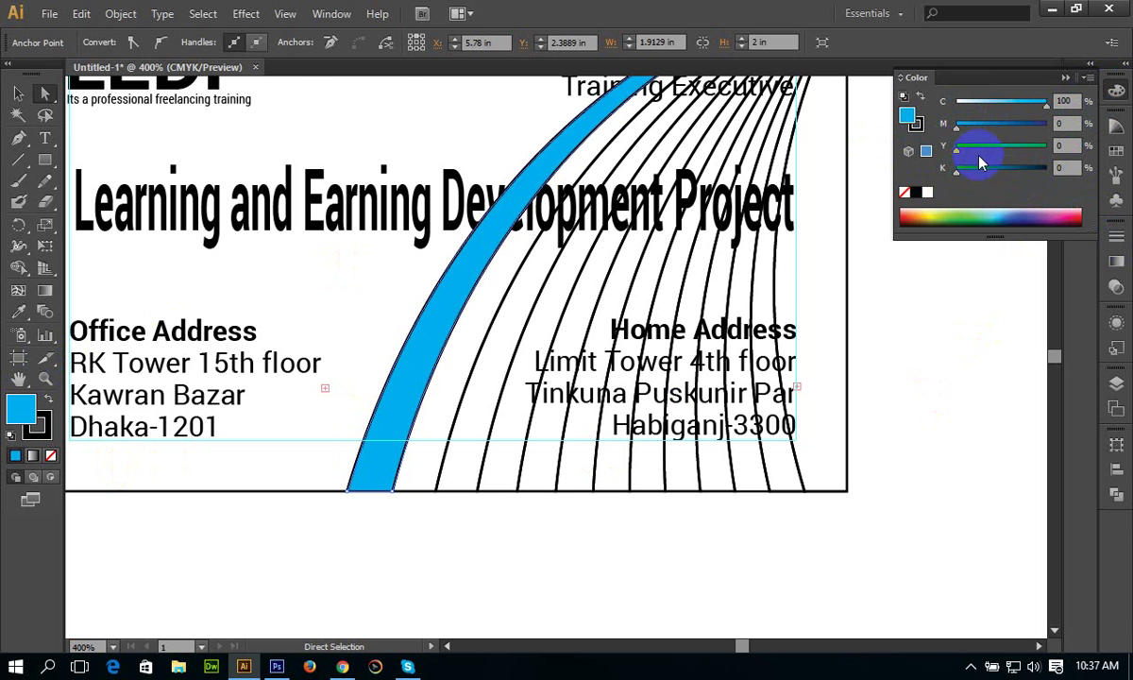
Zoom in on the cyan strip and reopen the Color panel to check it
{"action": "key", "text": "ctrl+plus"}
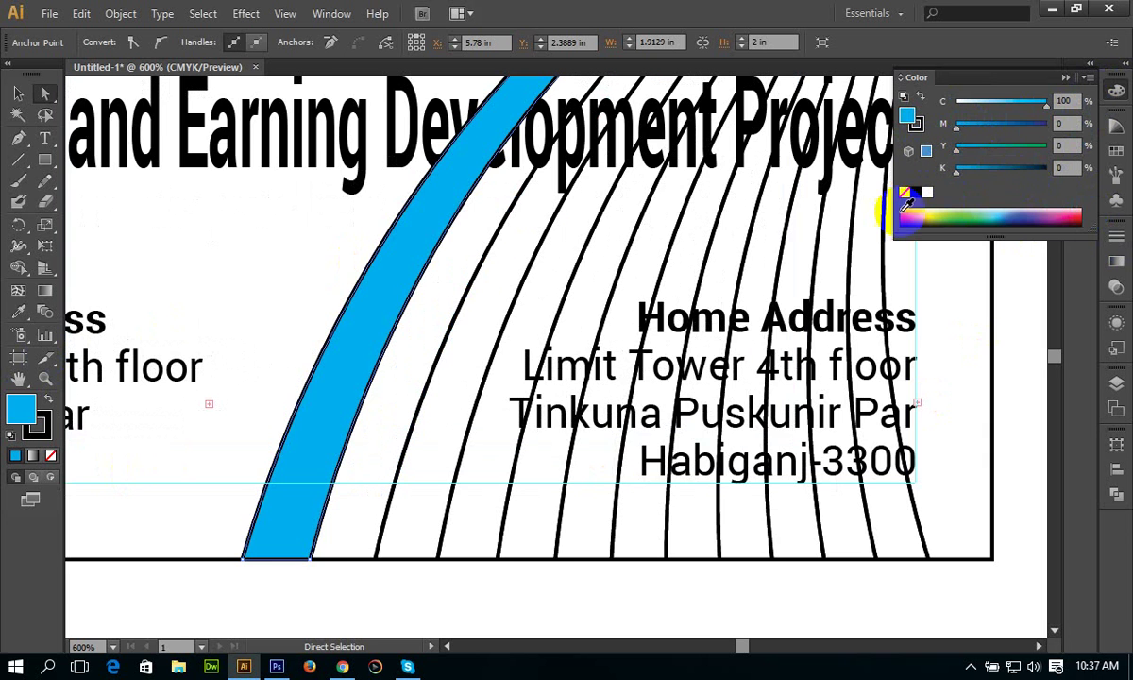
{"action": "mouse_move", "coordinate": [962, 236]}
{"action": "left_mouse_down"}
{"action": "mouse_move", "coordinate": [801, 271]}
{"action": "mouse_move", "coordinate": [957, 281]}
{"action": "left_mouse_up"}
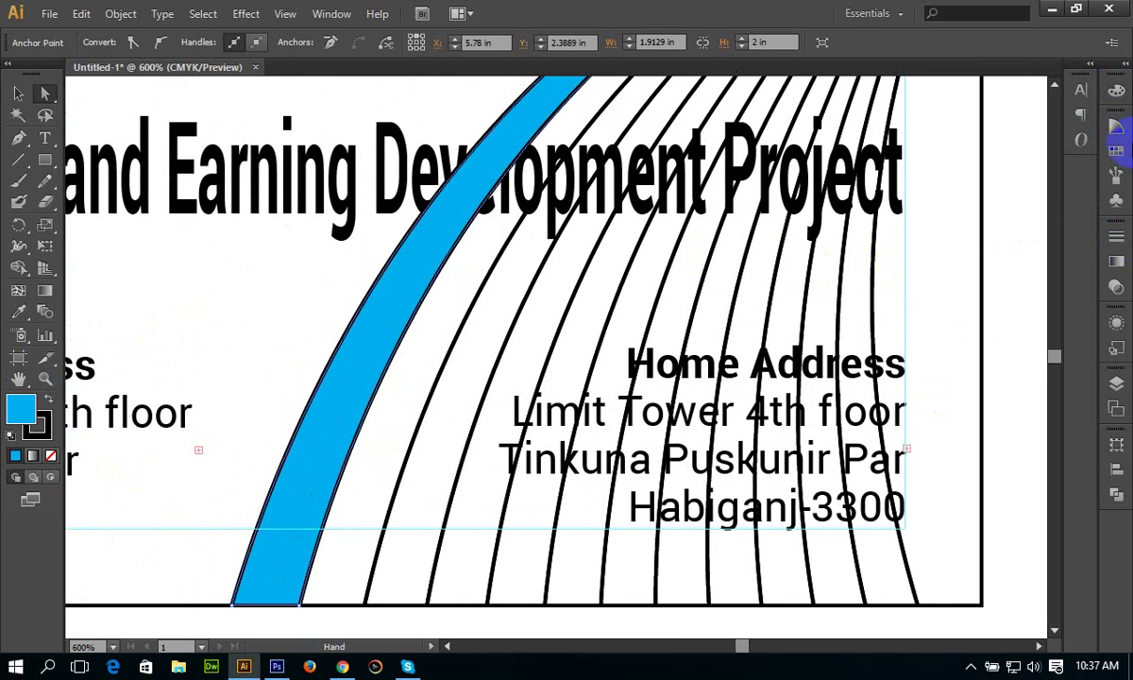
{"action": "left_click", "coordinate": [1117, 91]}
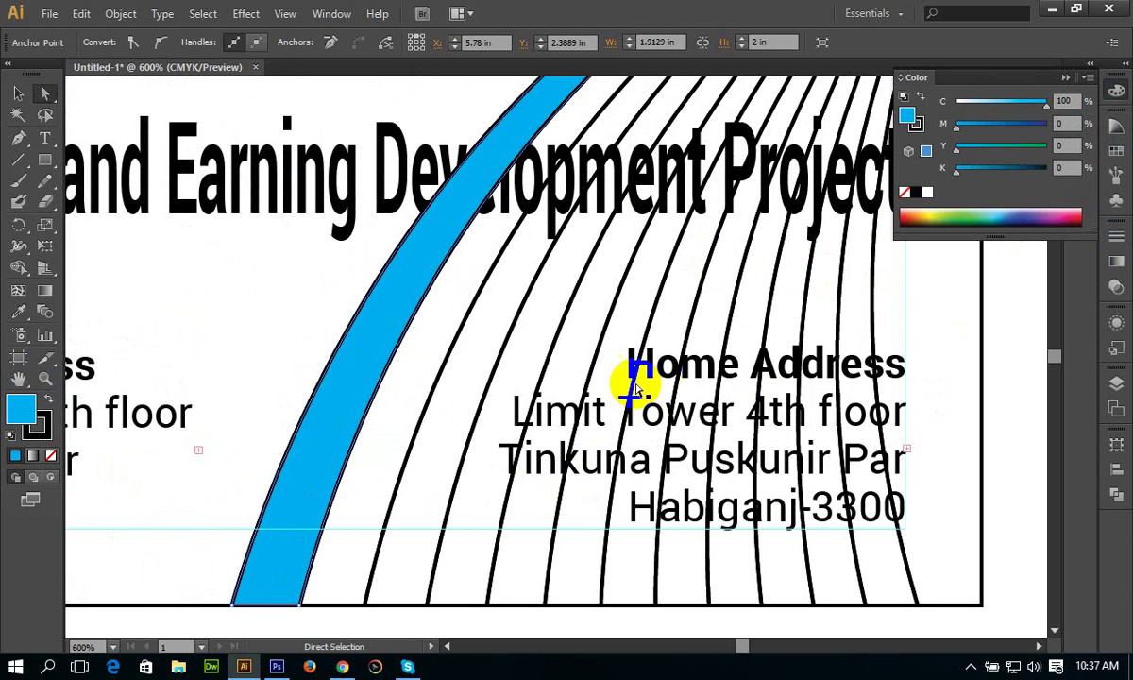
{"action": "mouse_move", "coordinate": [622, 405]}
{"action": "left_mouse_down"}
{"action": "mouse_move", "coordinate": [648, 351]}
{"action": "mouse_move", "coordinate": [603, 477]}
{"action": "left_mouse_up"}
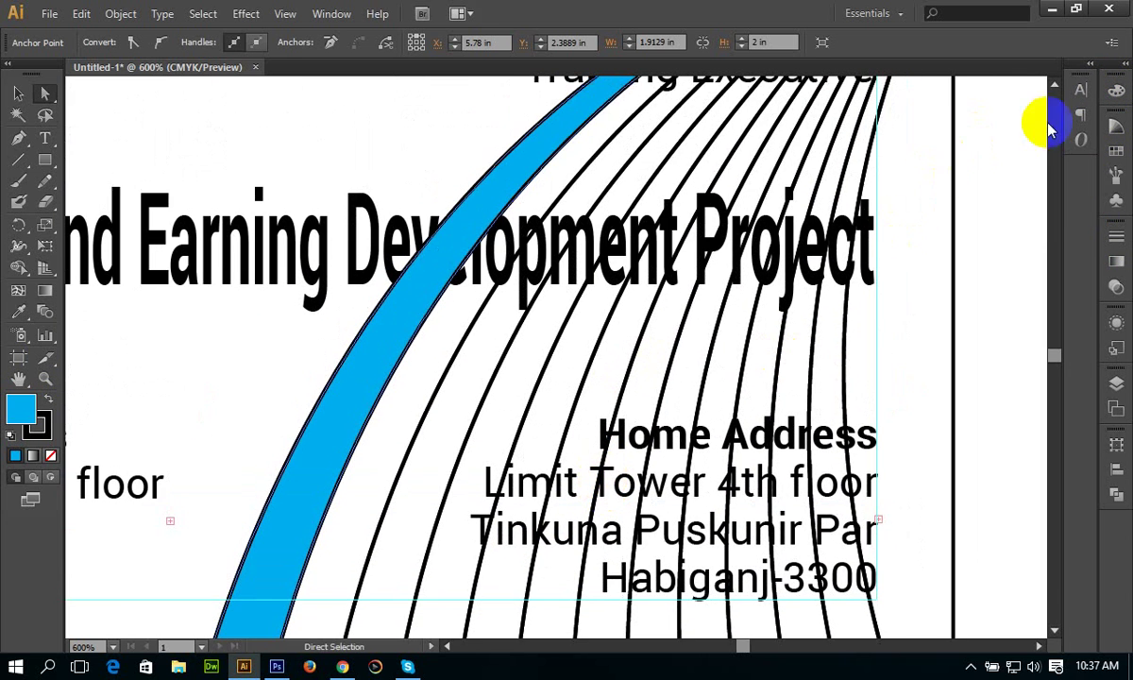
{"action": "left_click", "coordinate": [1114, 92]}
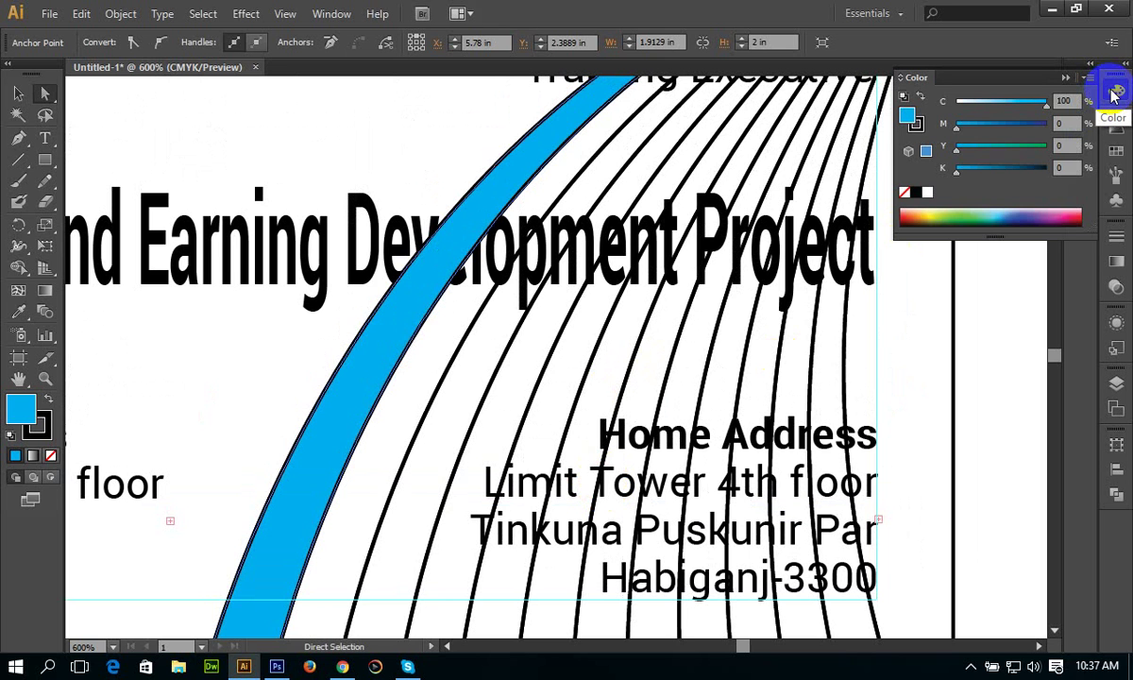
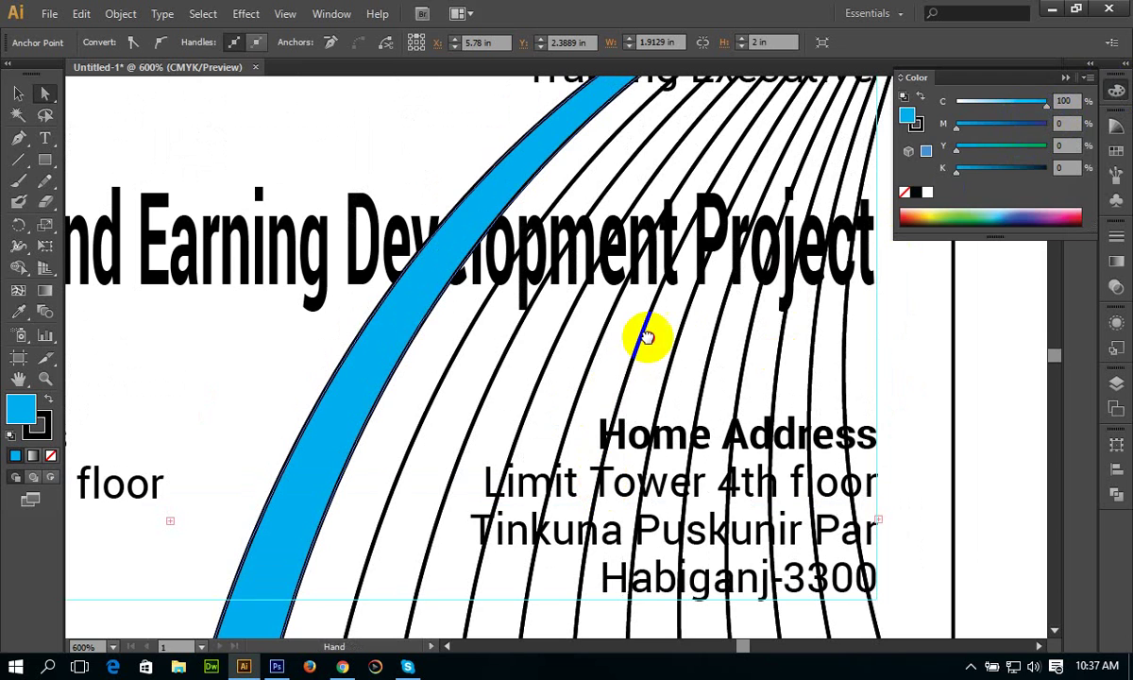
Fill the second fan strip with the sampled blue at 5% black
{"action": "left_click_drag", "start_coordinate": [645, 328], "coordinate": [763, 168]}
{"action": "left_click", "coordinate": [433, 508]}
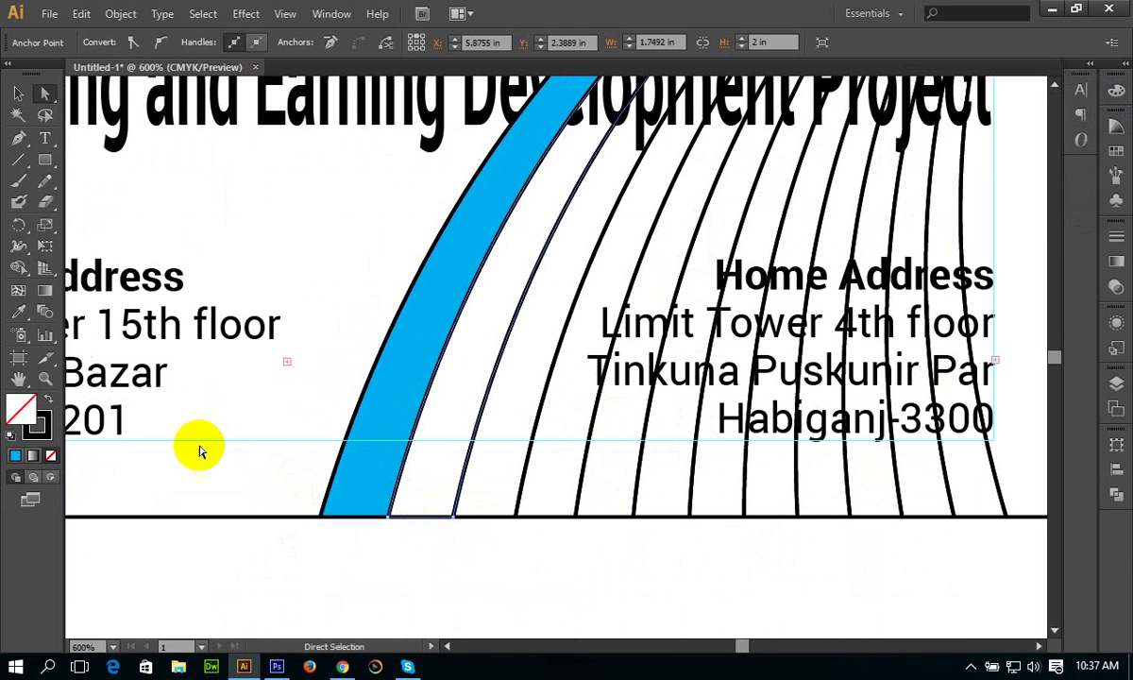
{"action": "left_click", "coordinate": [21, 317]}
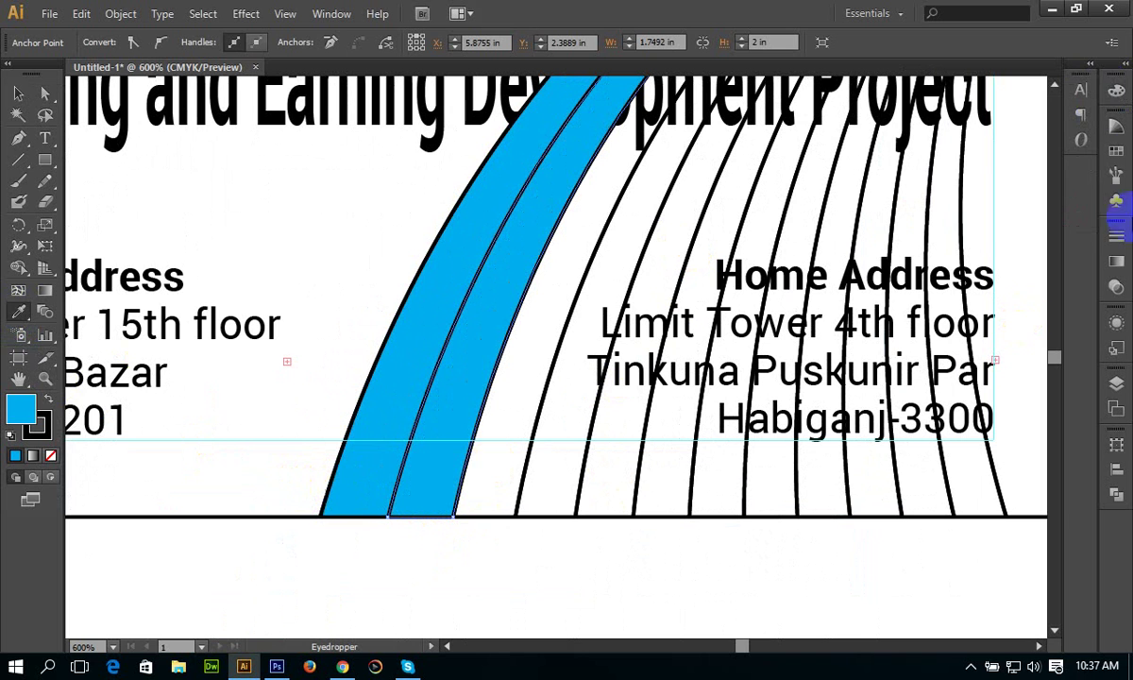
{"action": "left_click", "coordinate": [1117, 90]}
{"action": "left_click", "coordinate": [1071, 167]}
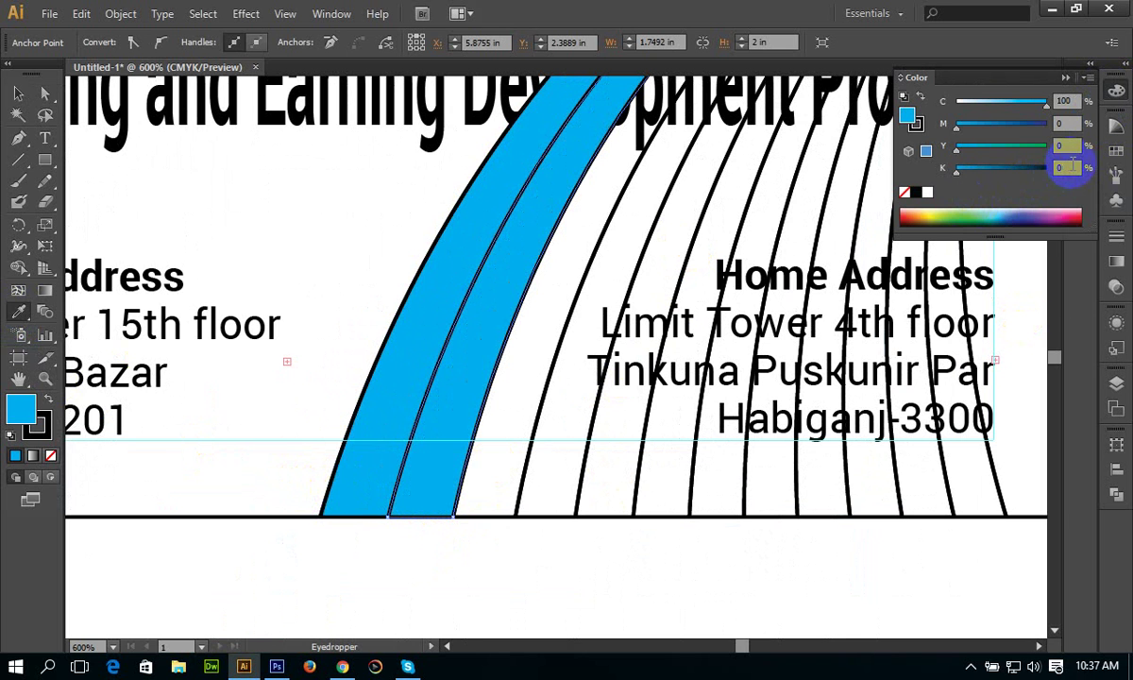
{"action": "type", "text": "5"}
{"action": "key", "text": "Return"}
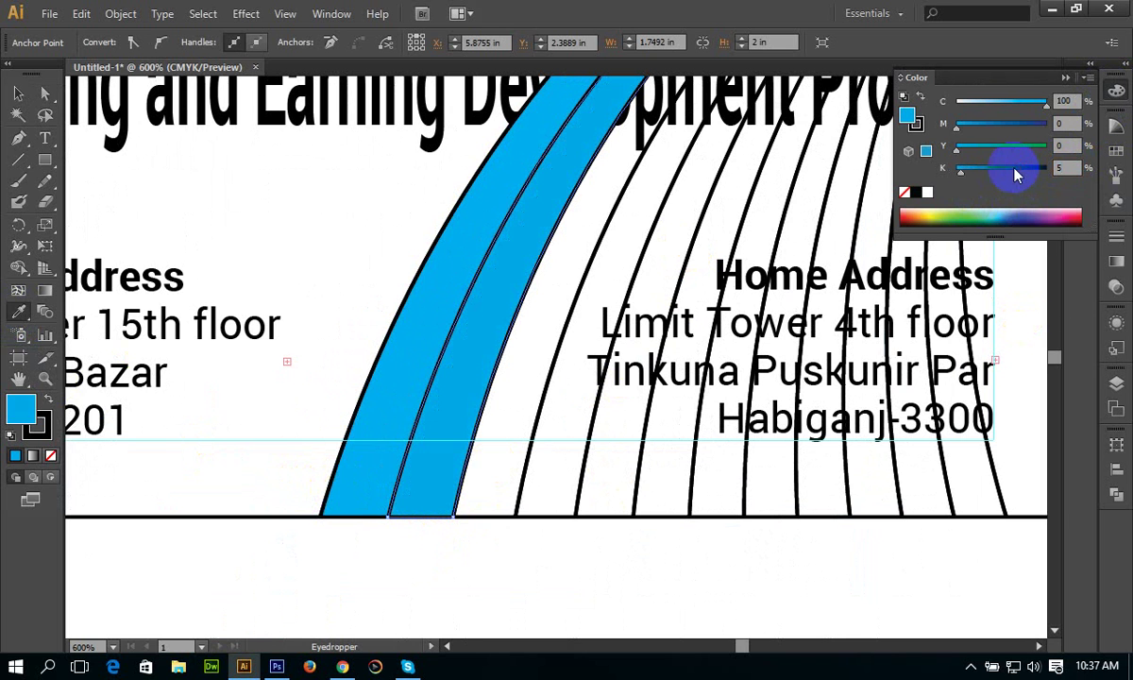
Fill the third fan strip with the sampled blue, ready to darken to 10% black
{"action": "left_click", "coordinate": [18, 94]}
{"action": "left_click", "coordinate": [425, 427]}
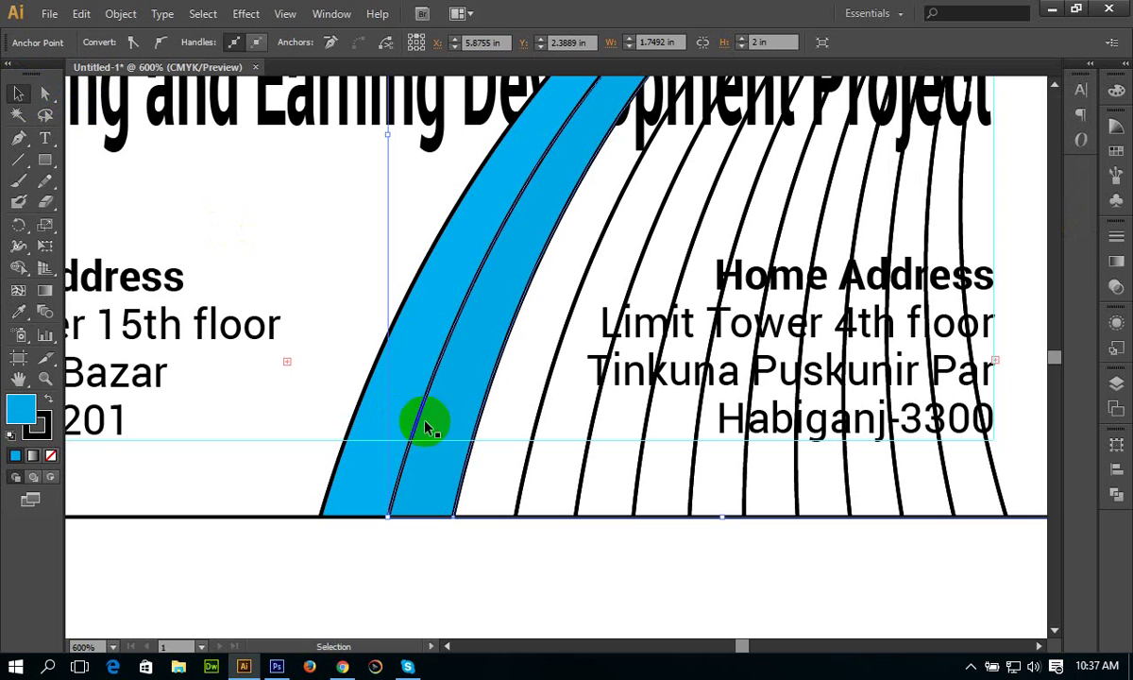
{"action": "left_click", "coordinate": [45, 94]}
{"action": "left_click", "coordinate": [487, 540]}
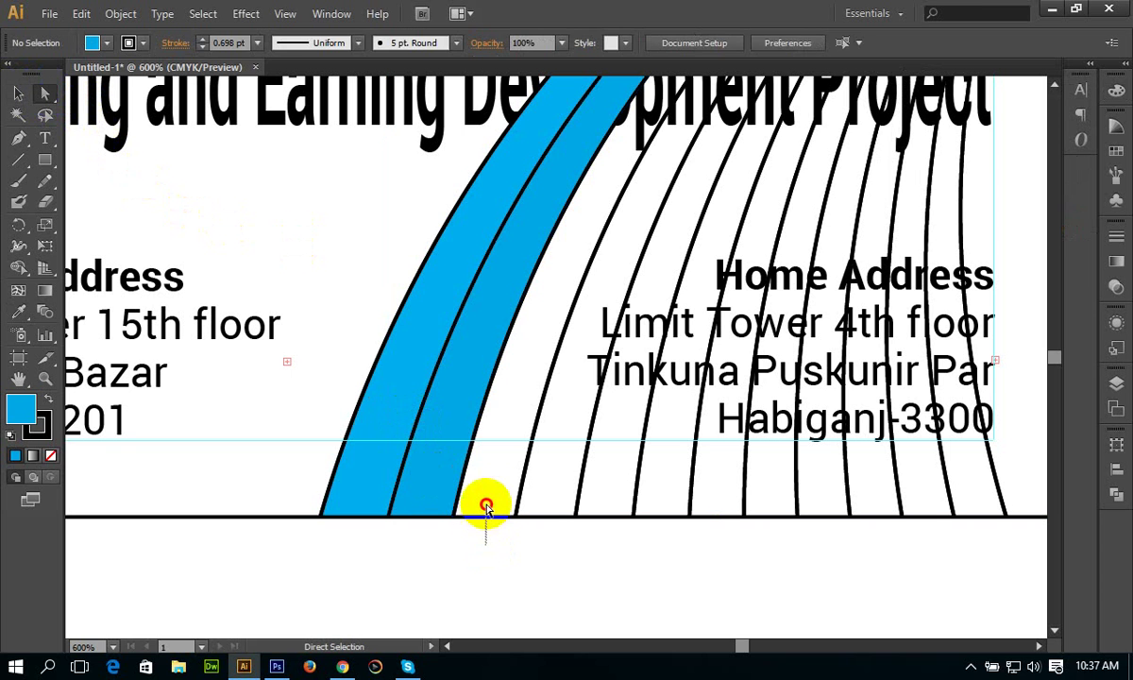
{"action": "left_click", "coordinate": [486, 508]}
{"action": "left_click", "coordinate": [17, 312]}
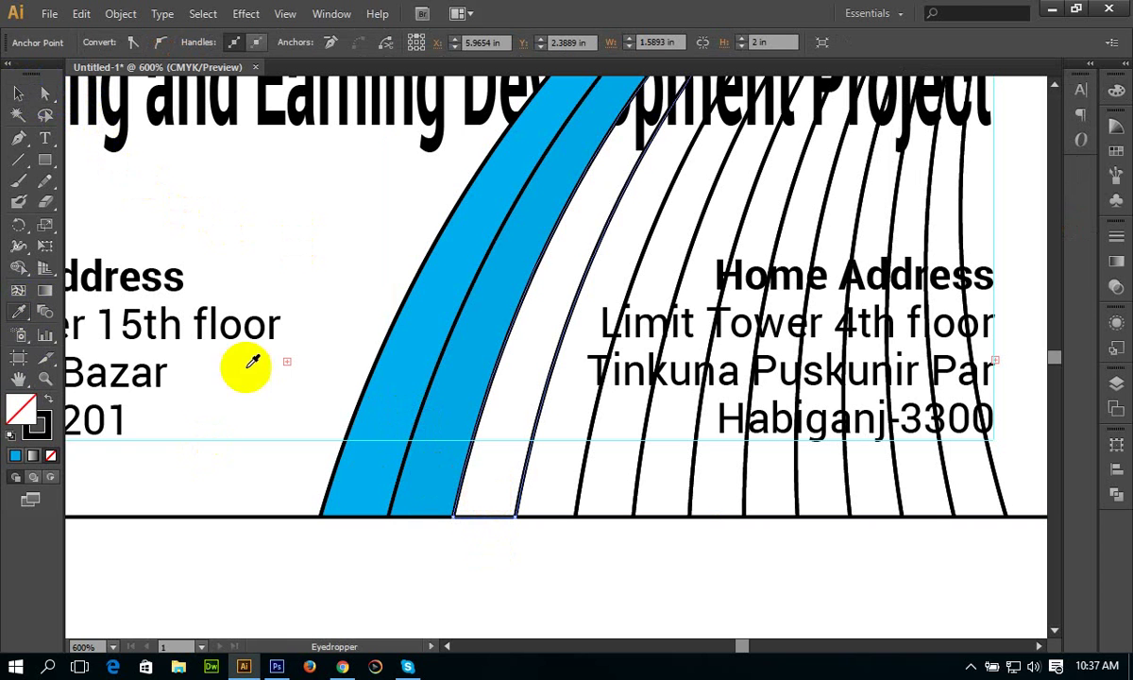
{"action": "left_click", "coordinate": [438, 463]}
{"action": "left_click", "coordinate": [1117, 91]}
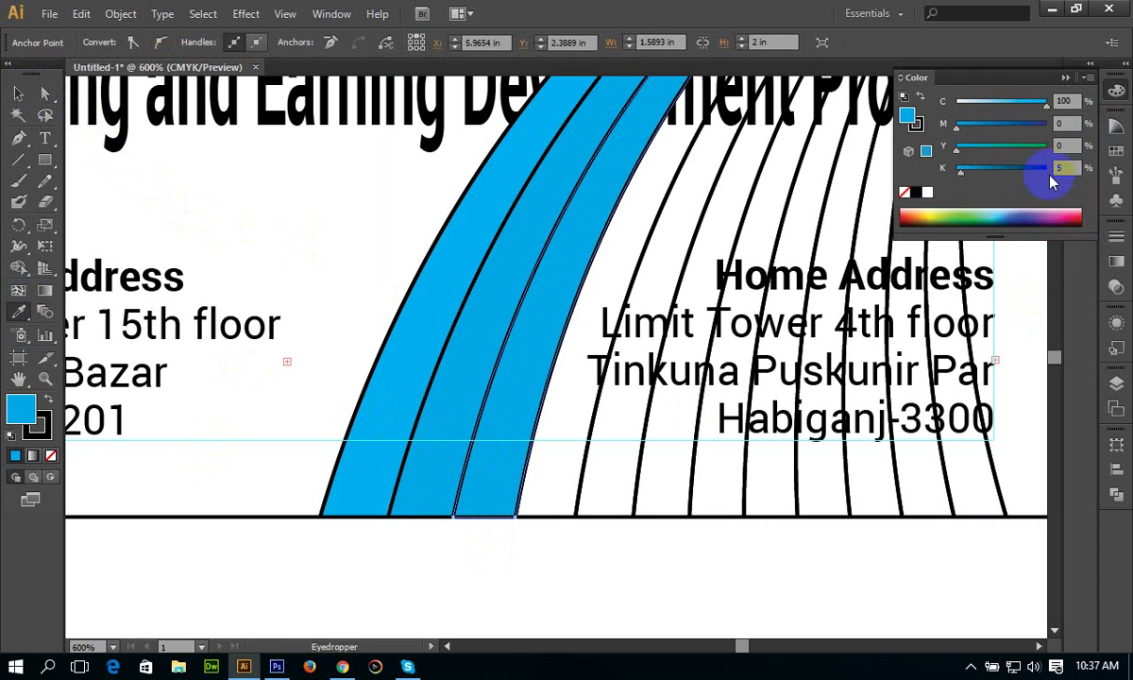
{"action": "left_click_drag", "start_coordinate": [1078, 168], "coordinate": [999, 182]}
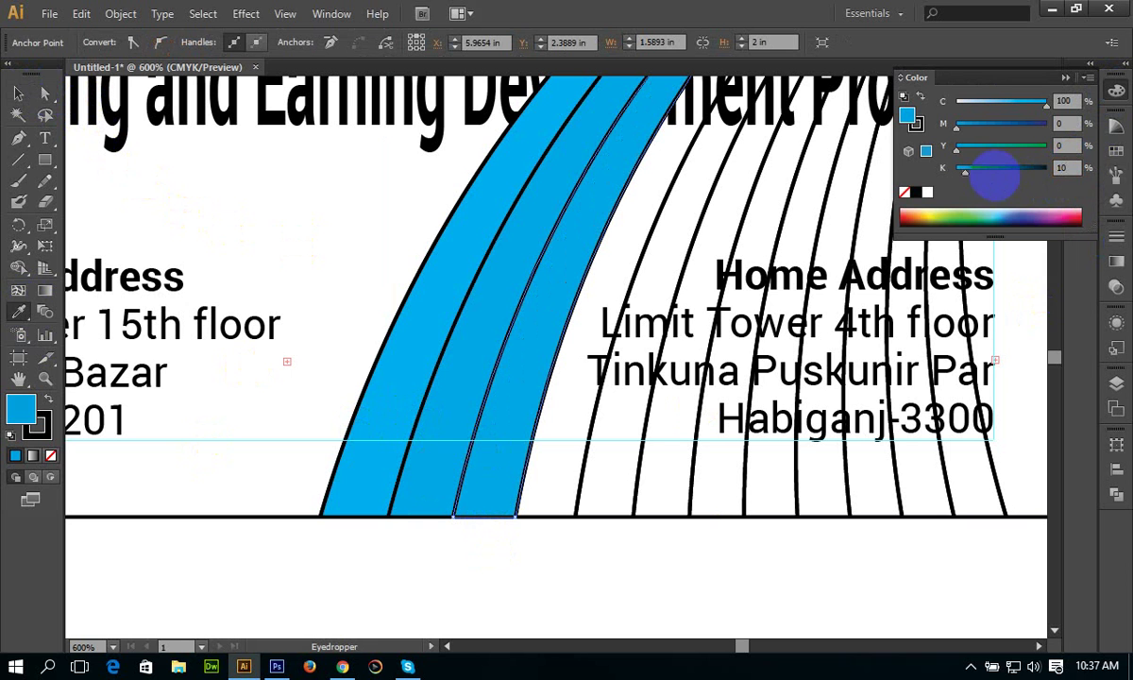
Fill the fourth fan strip with the sampled blue at 15% black
{"action": "left_click", "coordinate": [45, 94]}
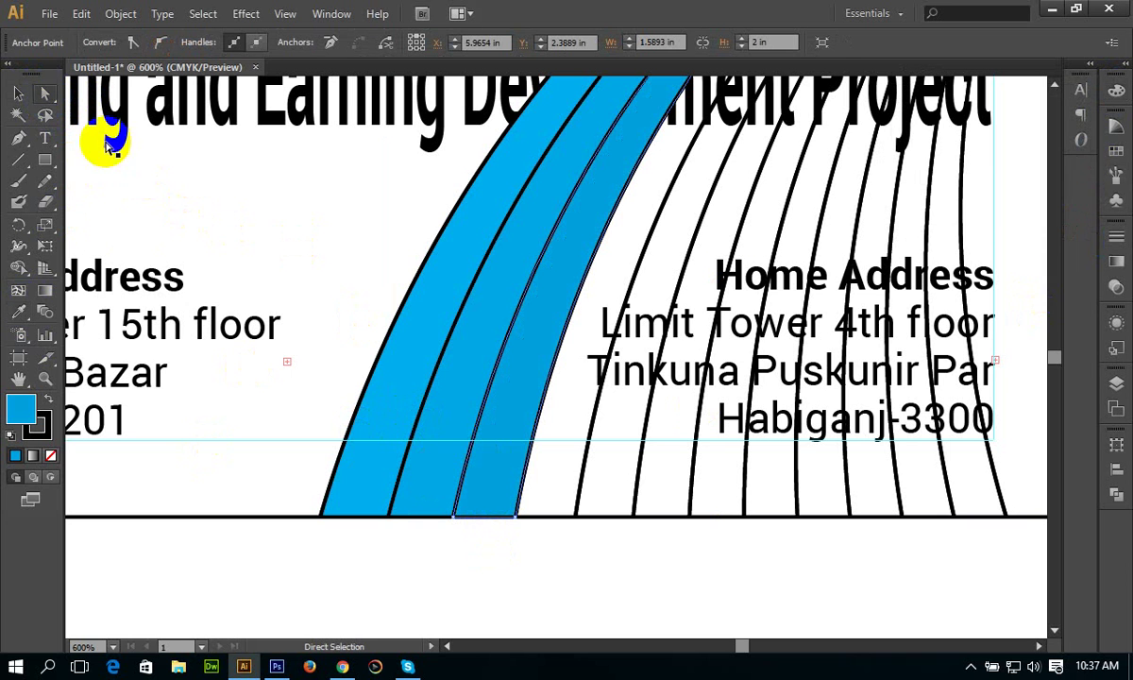
{"action": "left_click", "coordinate": [539, 514]}
{"action": "left_click", "coordinate": [549, 486]}
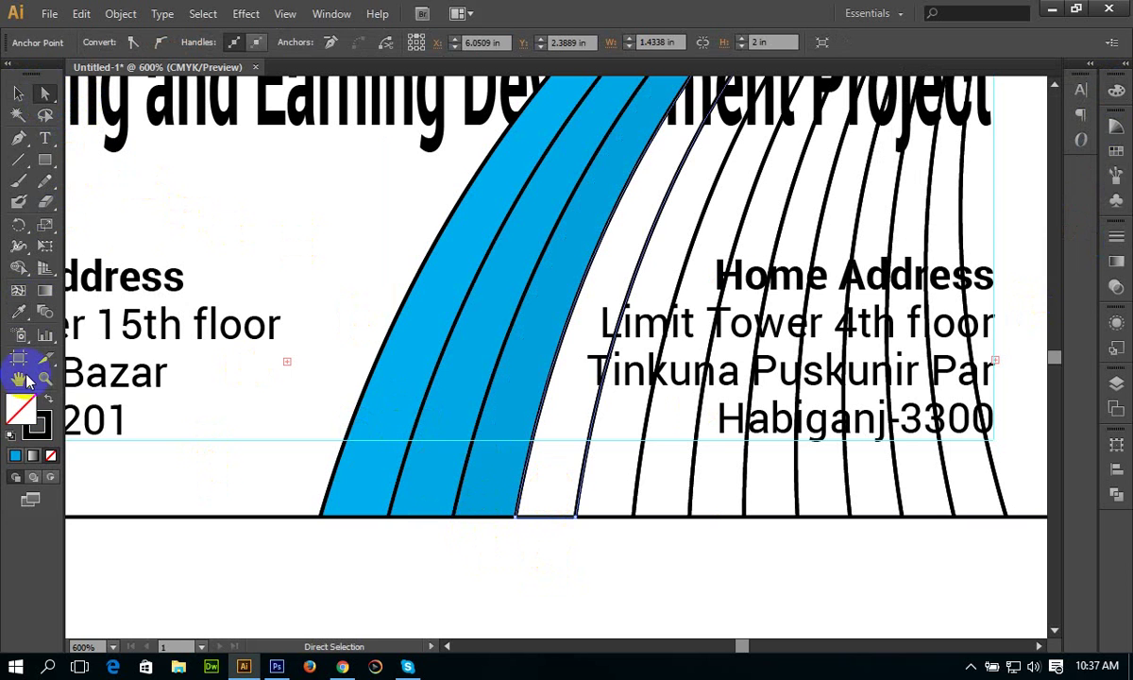
{"action": "left_click", "coordinate": [17, 314]}
{"action": "left_click", "coordinate": [491, 472]}
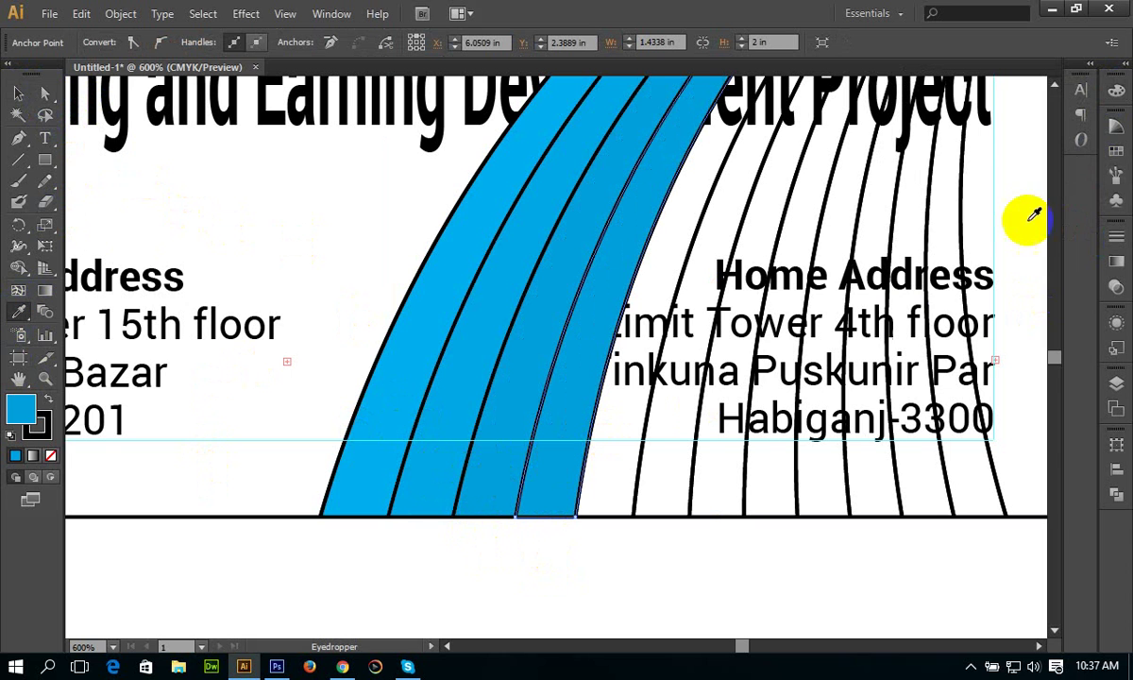
{"action": "left_click", "coordinate": [1117, 91]}
{"action": "left_click", "coordinate": [1065, 167]}
{"action": "type", "text": "10"}
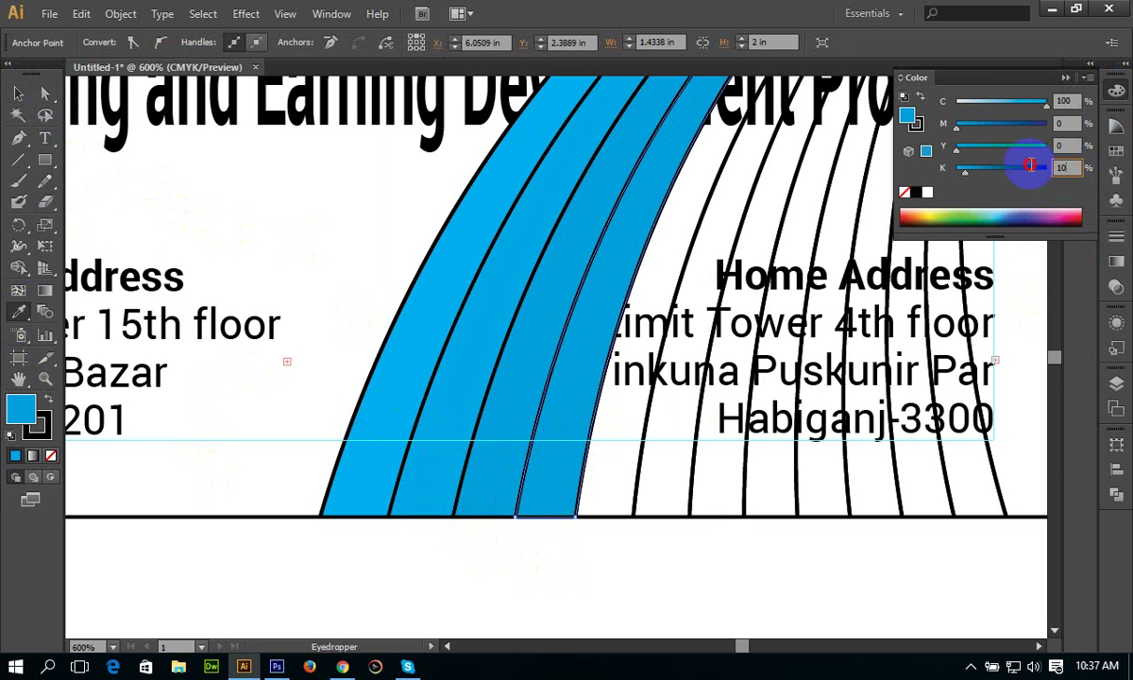
{"action": "type", "text": "15"}
{"action": "key", "text": "Return"}
Fill the fifth fan strip with the sampled blue at 20% black
{"action": "left_click", "coordinate": [45, 92]}
{"action": "left_click", "coordinate": [599, 556]}
{"action": "left_click", "coordinate": [611, 498]}
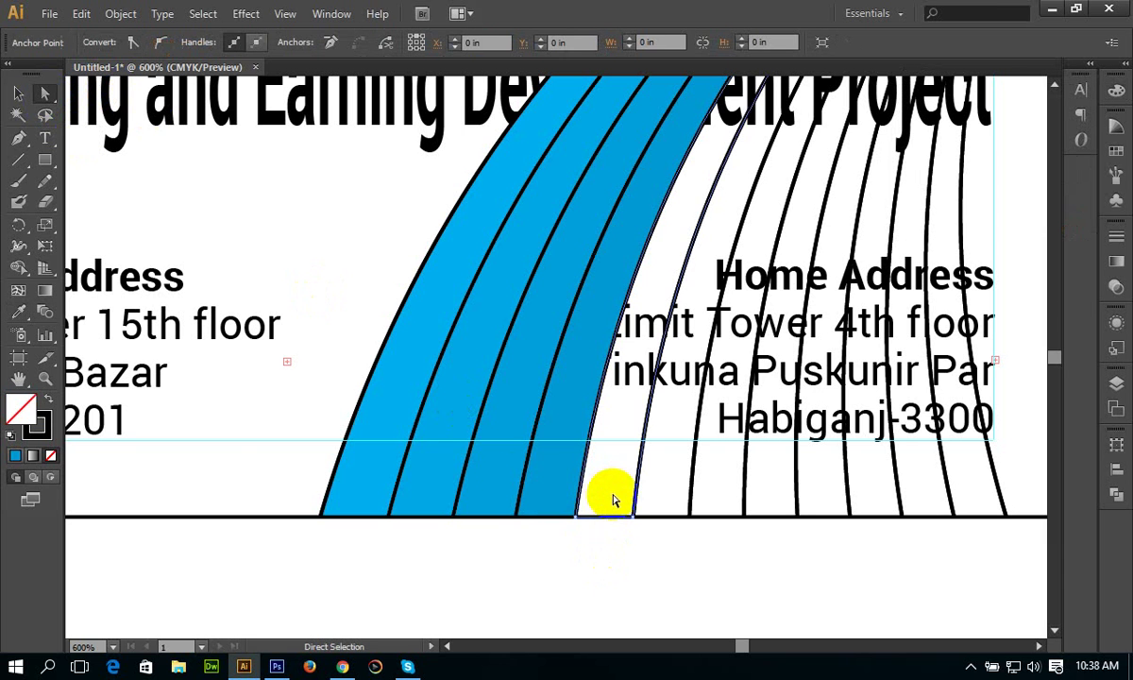
{"action": "left_click", "coordinate": [18, 313]}
{"action": "left_click", "coordinate": [534, 472]}
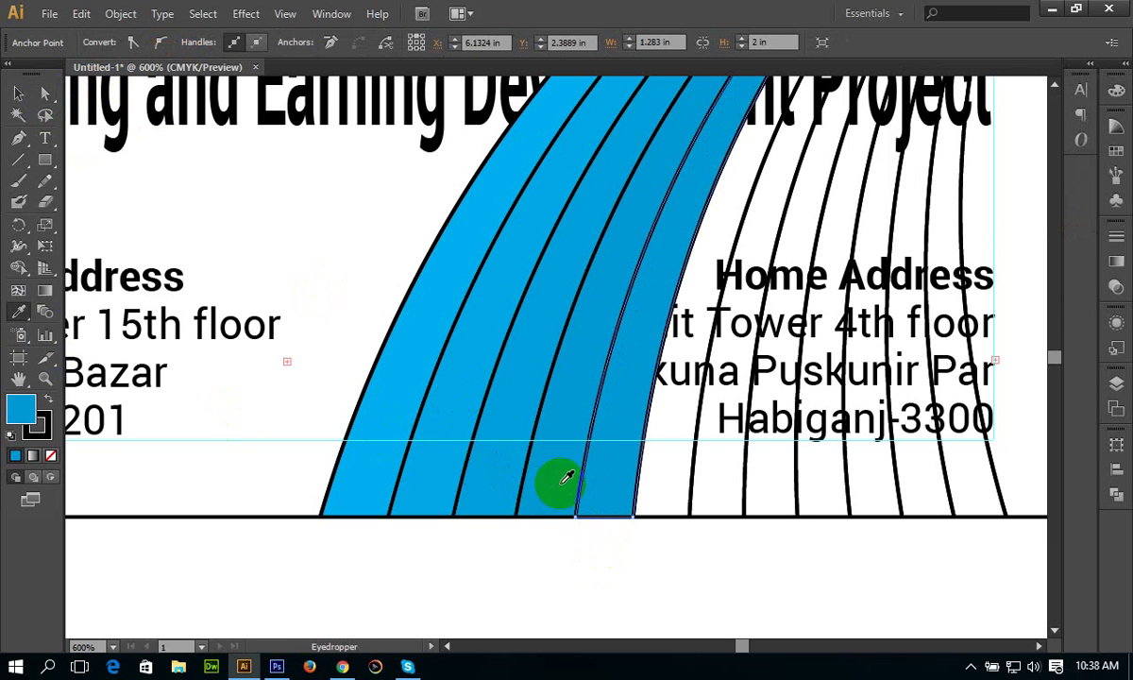
{"action": "left_click", "coordinate": [1116, 91]}
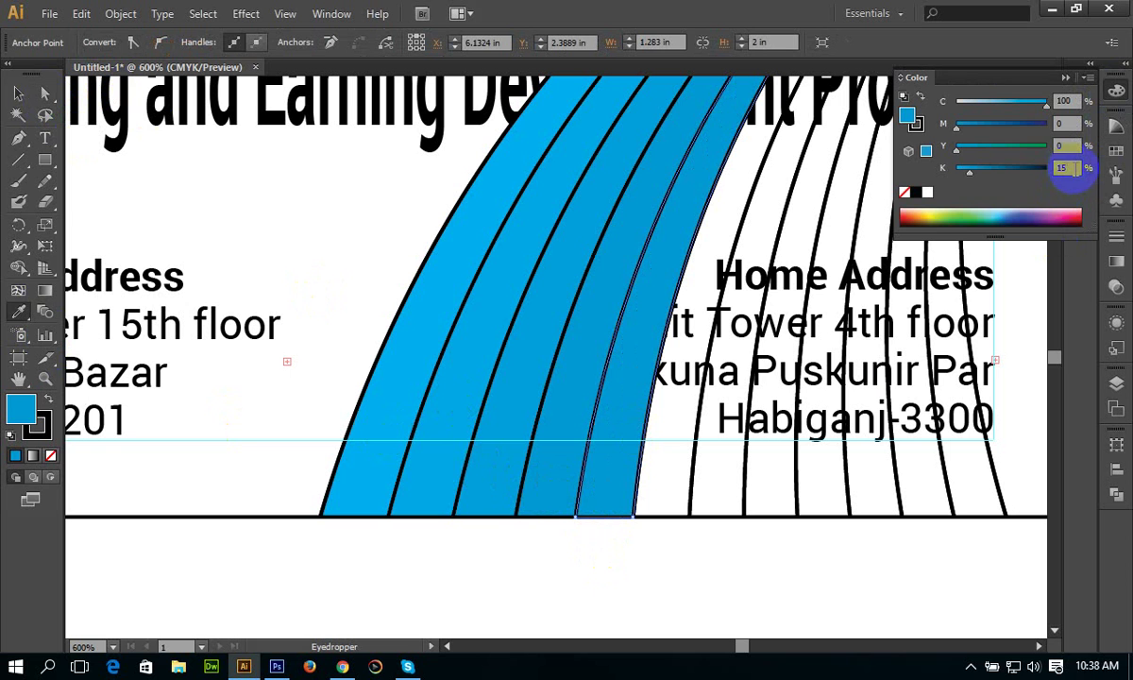
{"action": "type", "text": "20"}
{"action": "left_click", "coordinate": [1011, 161]}
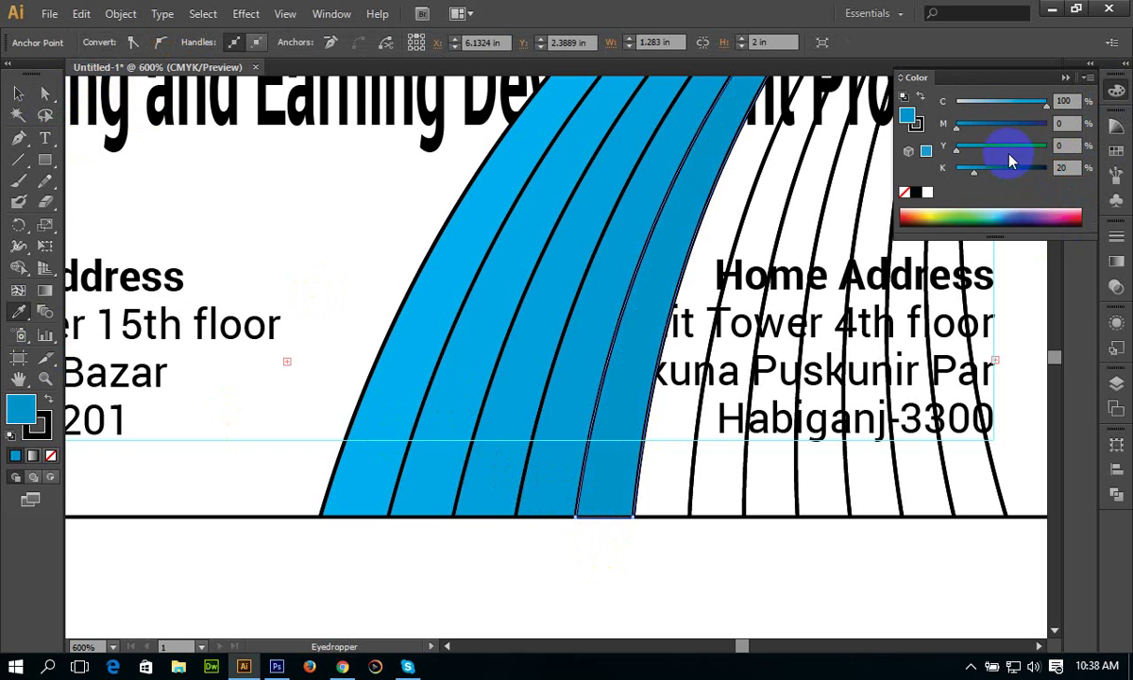
Select the sixth still-white strip for sampling the neighbouring blue
{"action": "left_click", "coordinate": [45, 93]}
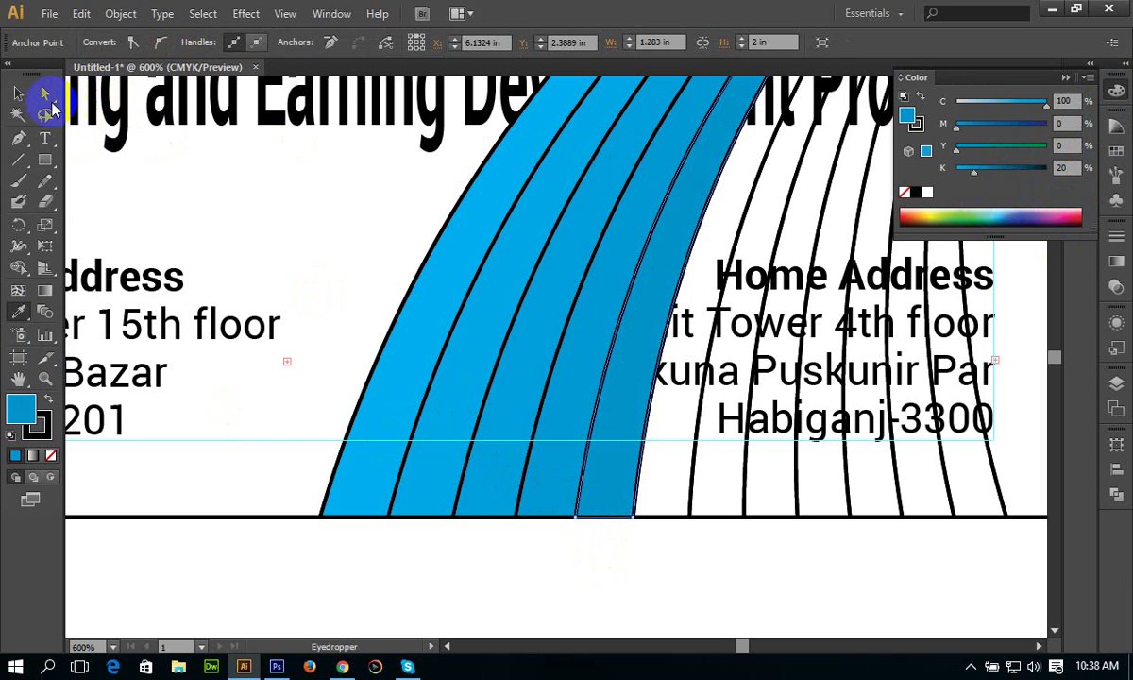
{"action": "left_click", "coordinate": [639, 565]}
{"action": "left_click", "coordinate": [664, 515]}
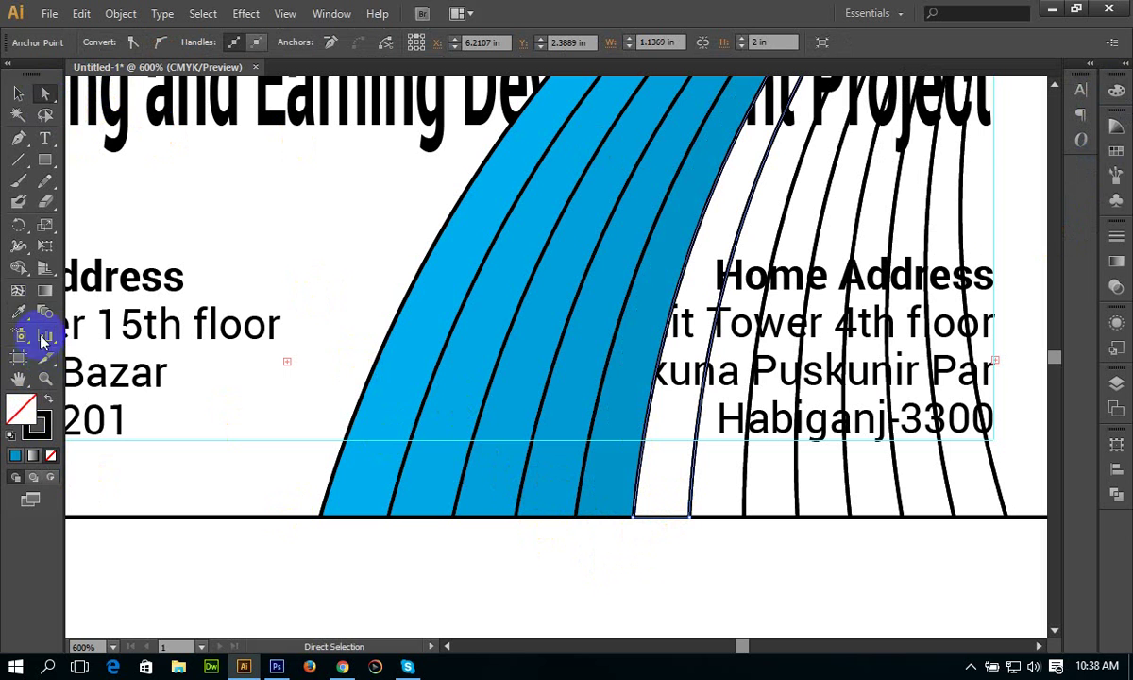
{"action": "left_click", "coordinate": [19, 311]}
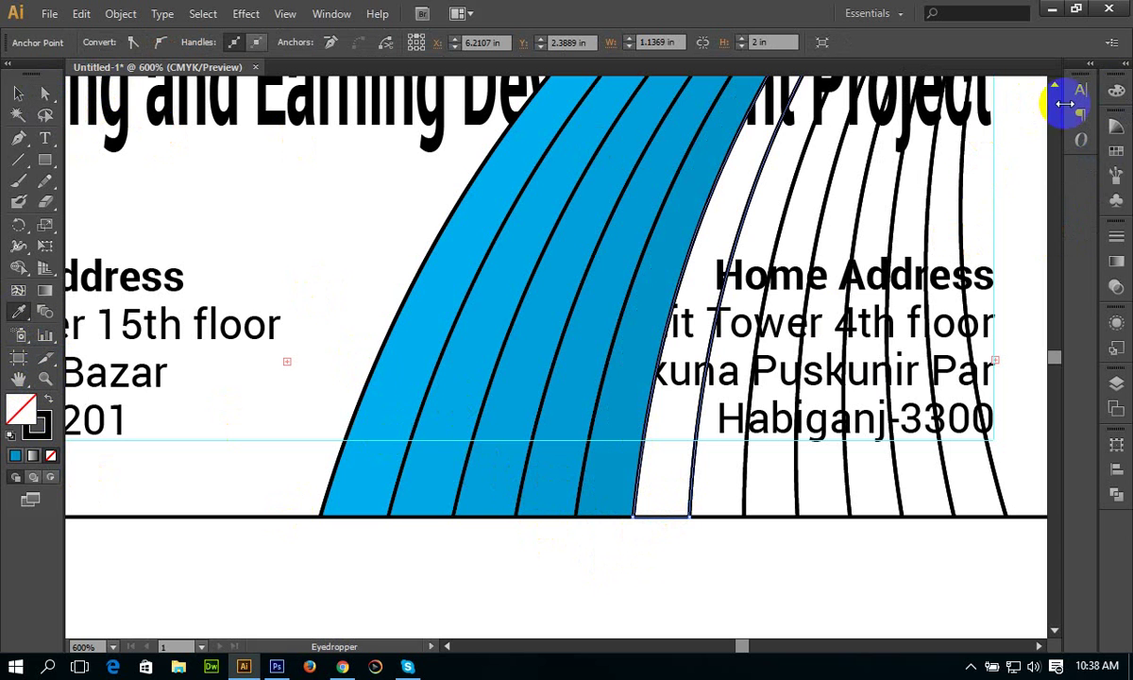
Fill the sixth strip with the sampled blue and commit its darker black value
{"action": "left_click", "coordinate": [1116, 91]}
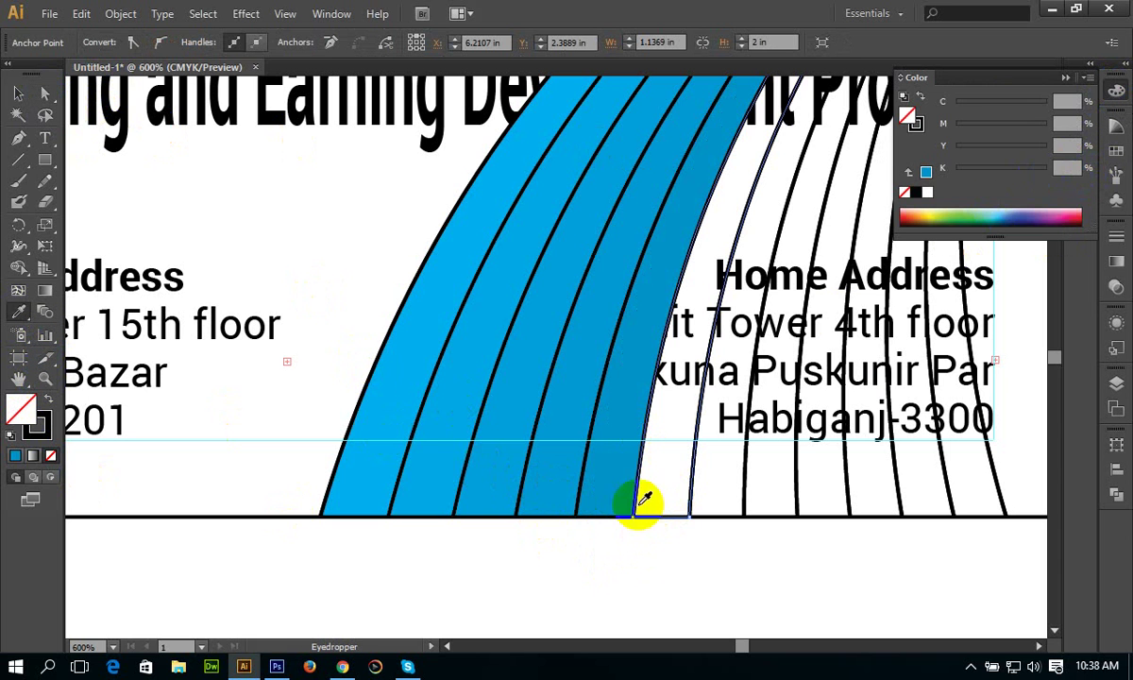
{"action": "left_click", "coordinate": [581, 467]}
{"action": "left_click", "coordinate": [1114, 95]}
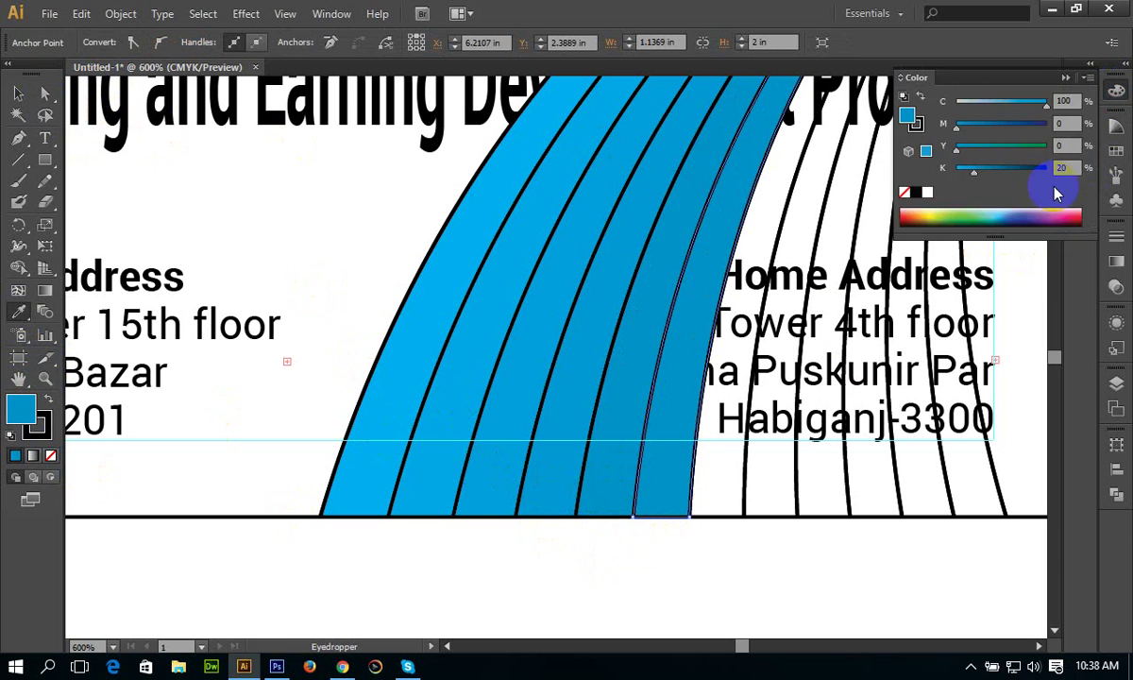
{"action": "type", "text": "25"}
{"action": "key", "text": "Return"}
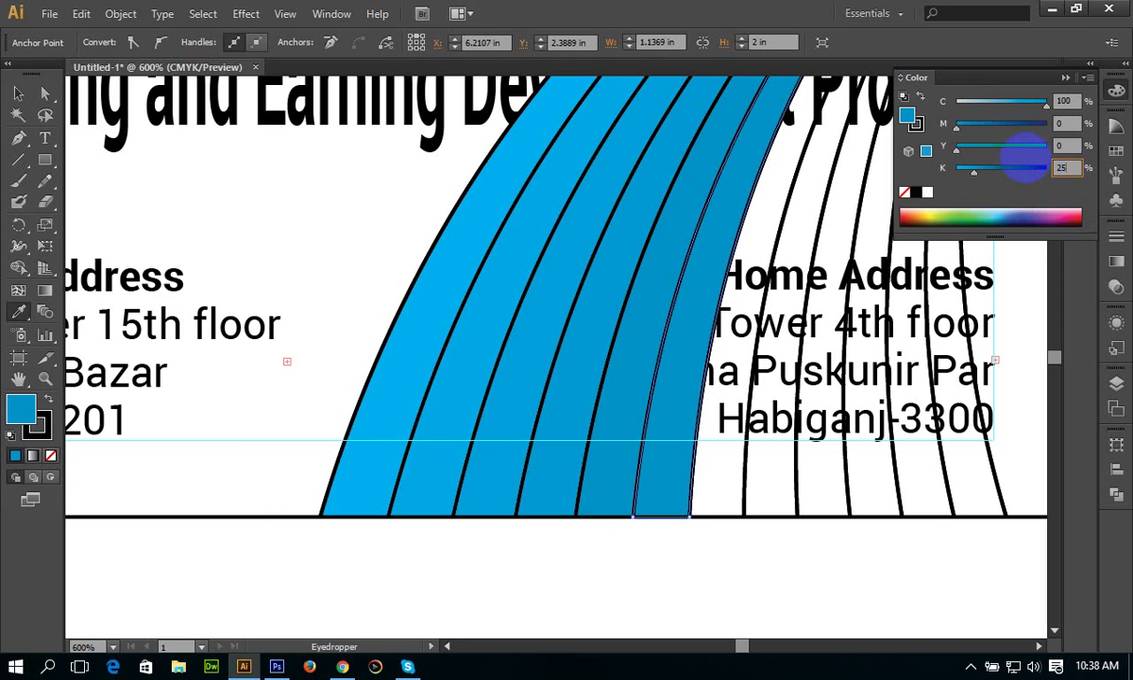
Fill the next white strip with the neighbouring blue at 30% black
{"action": "left_click", "coordinate": [44, 92]}
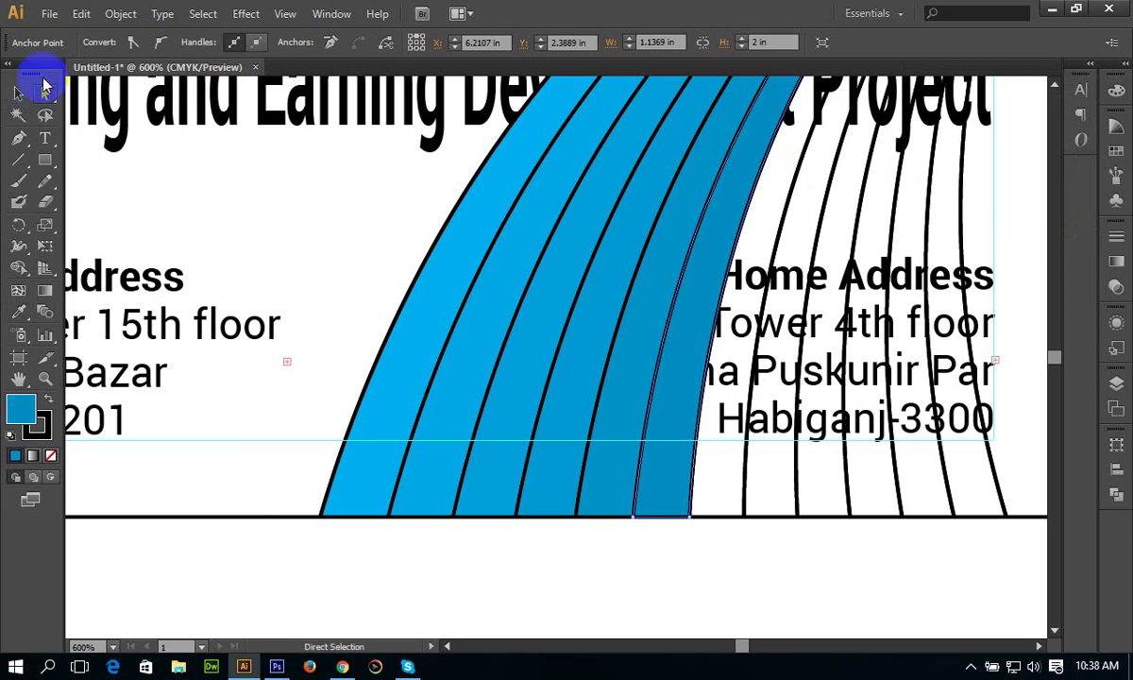
{"action": "left_click", "coordinate": [721, 539]}
{"action": "left_click", "coordinate": [721, 496]}
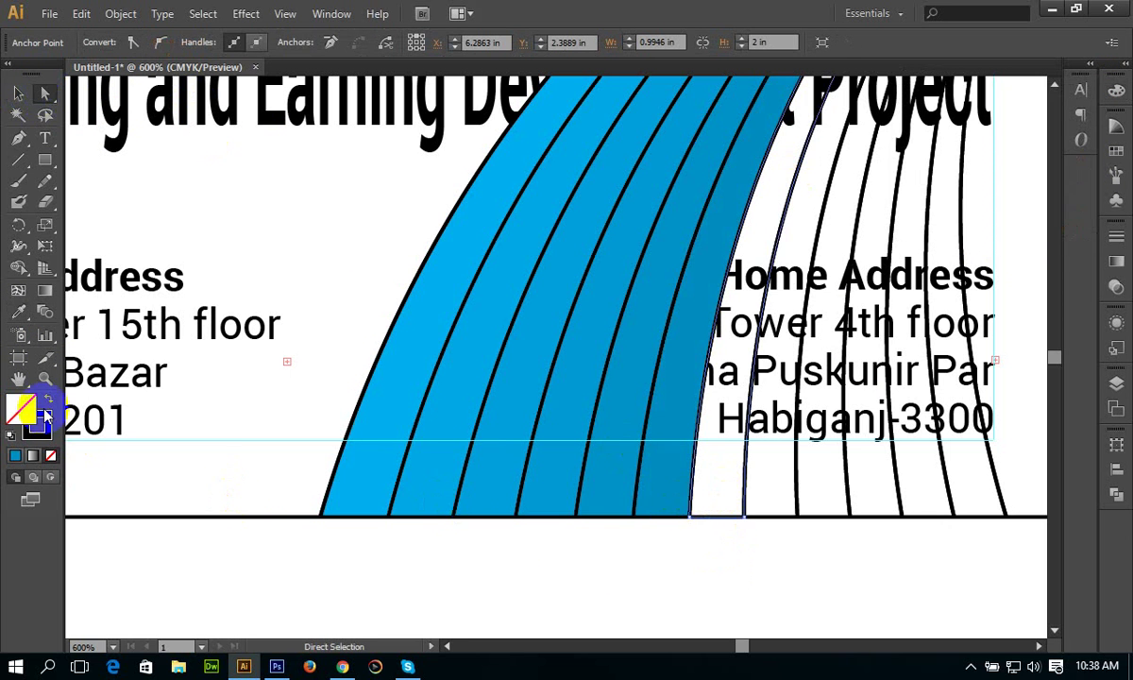
{"action": "left_click", "coordinate": [18, 314]}
{"action": "left_click", "coordinate": [663, 501]}
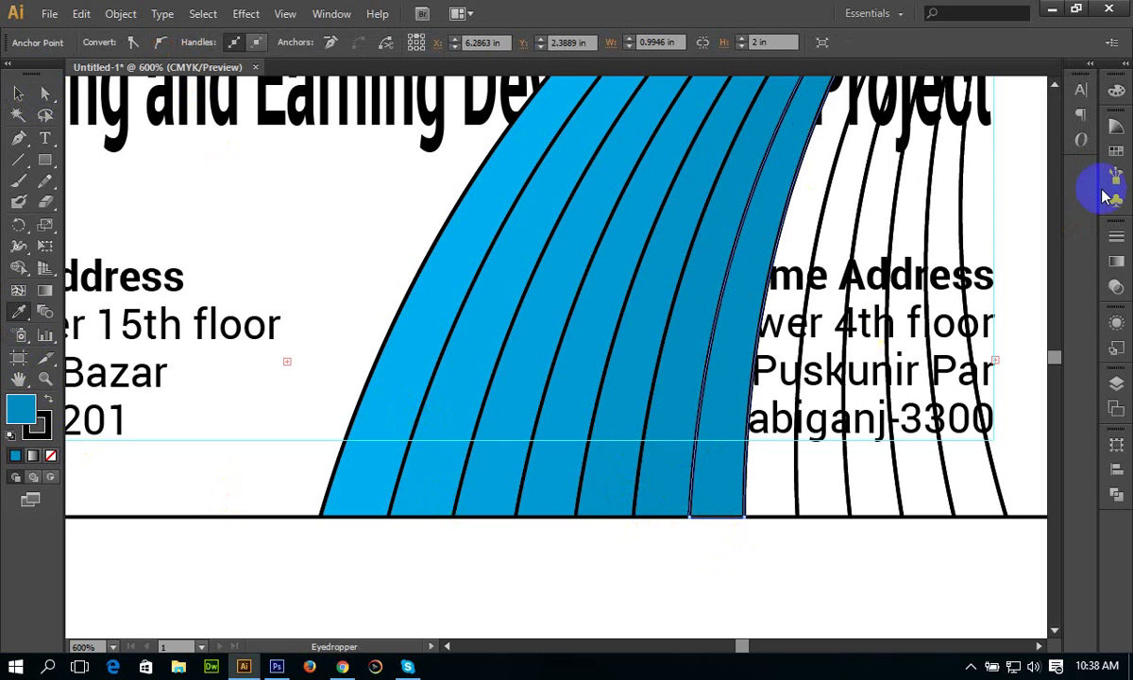
{"action": "left_click", "coordinate": [1117, 92]}
{"action": "left_click_drag", "start_coordinate": [1039, 168], "coordinate": [983, 168]}
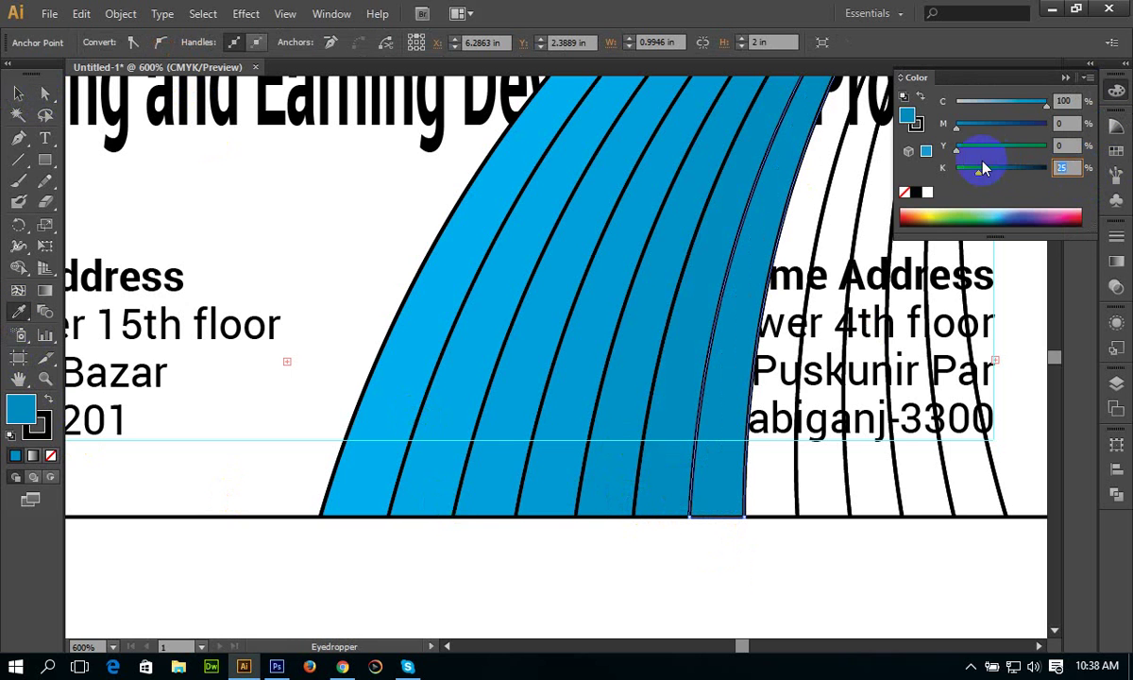
Fill the following strip with the adjacent blue at 35% black
{"action": "left_click", "coordinate": [44, 93]}
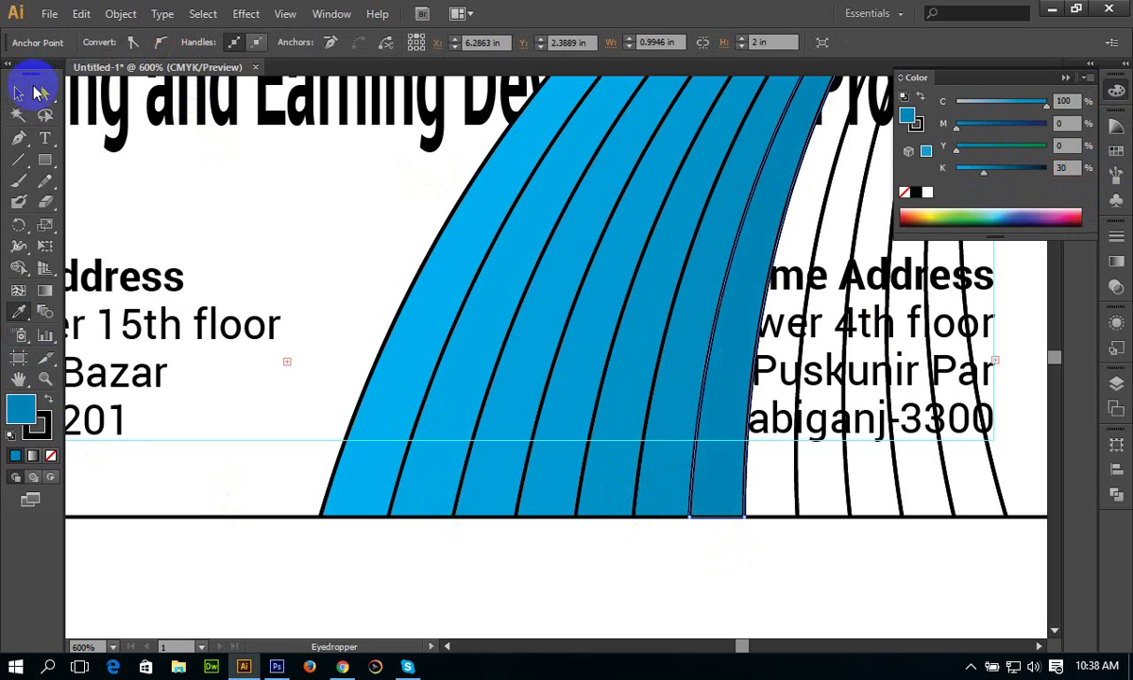
{"action": "left_click", "coordinate": [774, 493]}
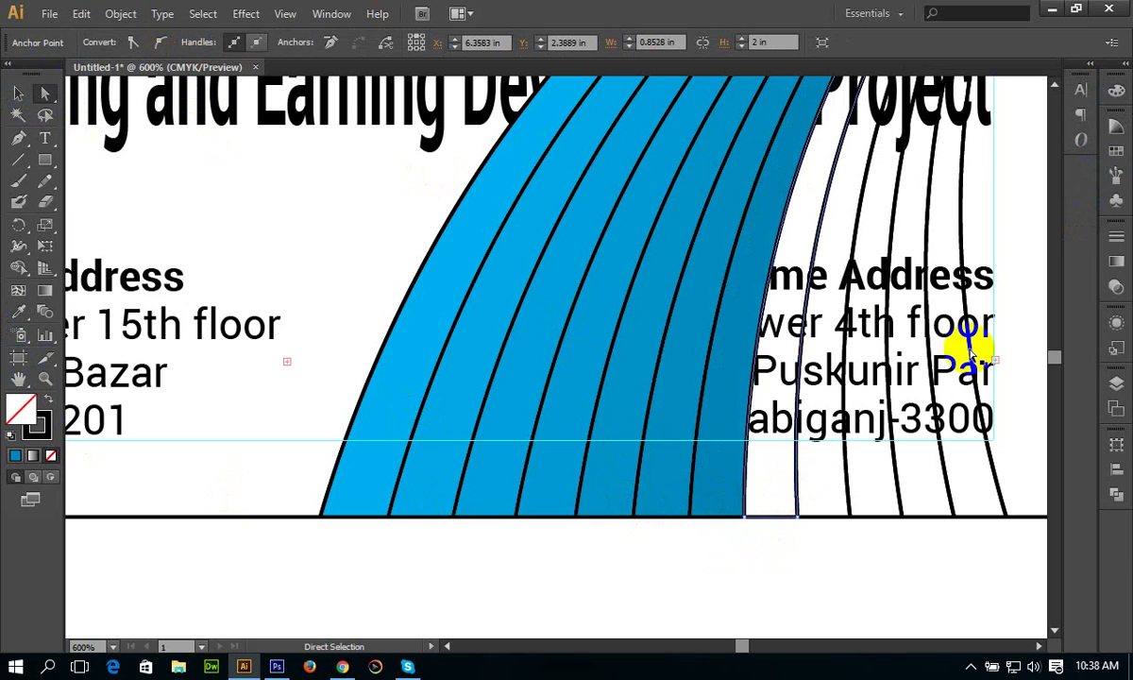
{"action": "left_click", "coordinate": [1117, 91]}
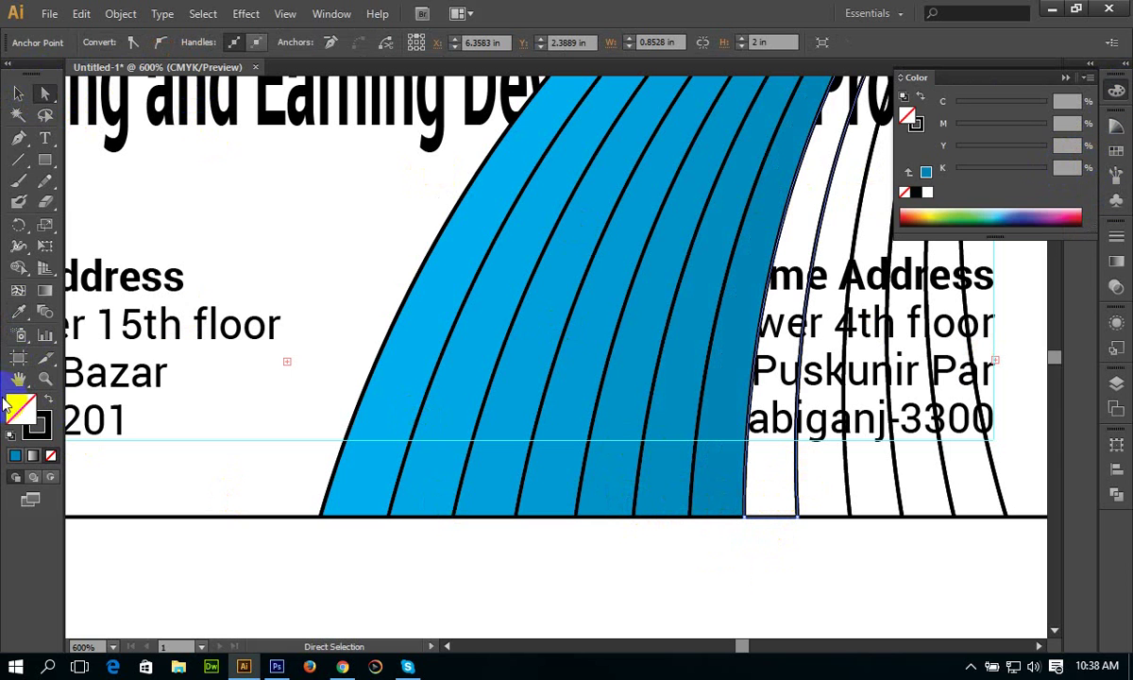
{"action": "left_click", "coordinate": [21, 311]}
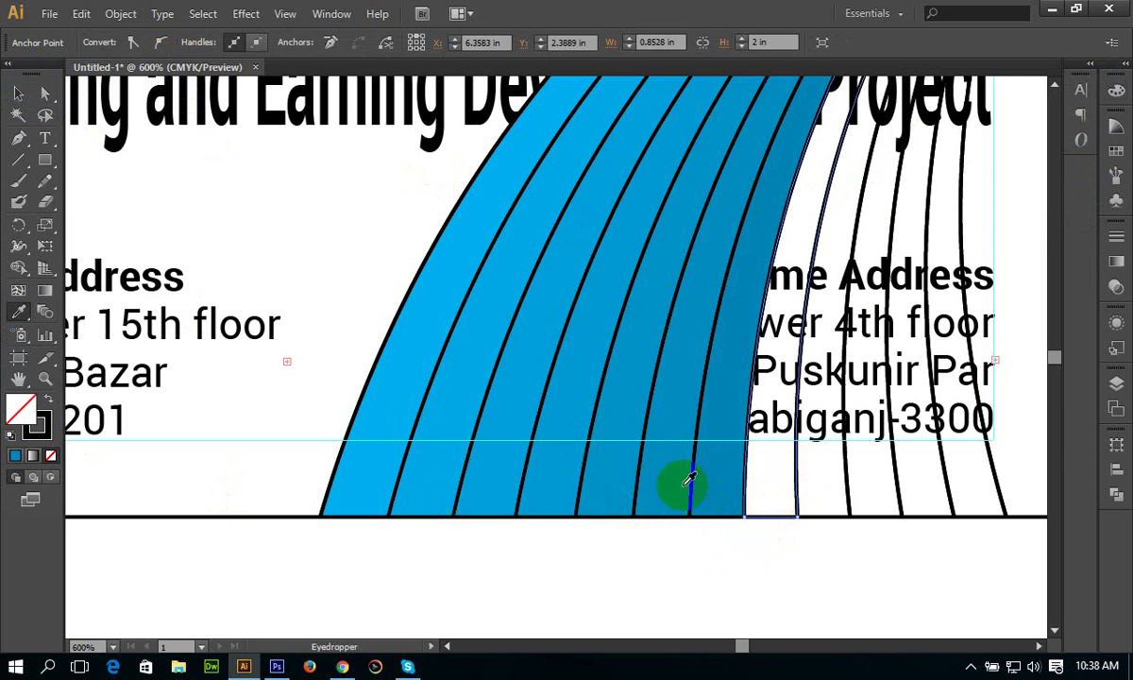
{"action": "left_click", "coordinate": [676, 455]}
{"action": "left_click", "coordinate": [1118, 91]}
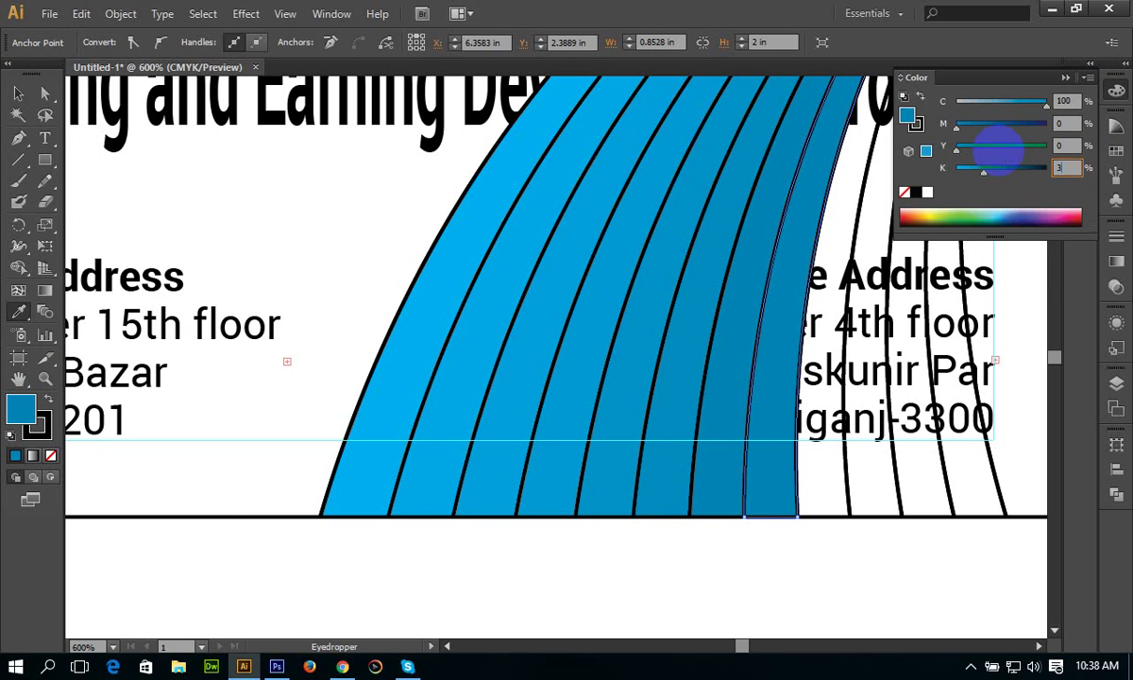
{"action": "type", "text": "35"}
{"action": "key", "text": "Return"}
Fill the next strip with the neighbouring blue at 40% black
{"action": "left_click", "coordinate": [43, 92]}
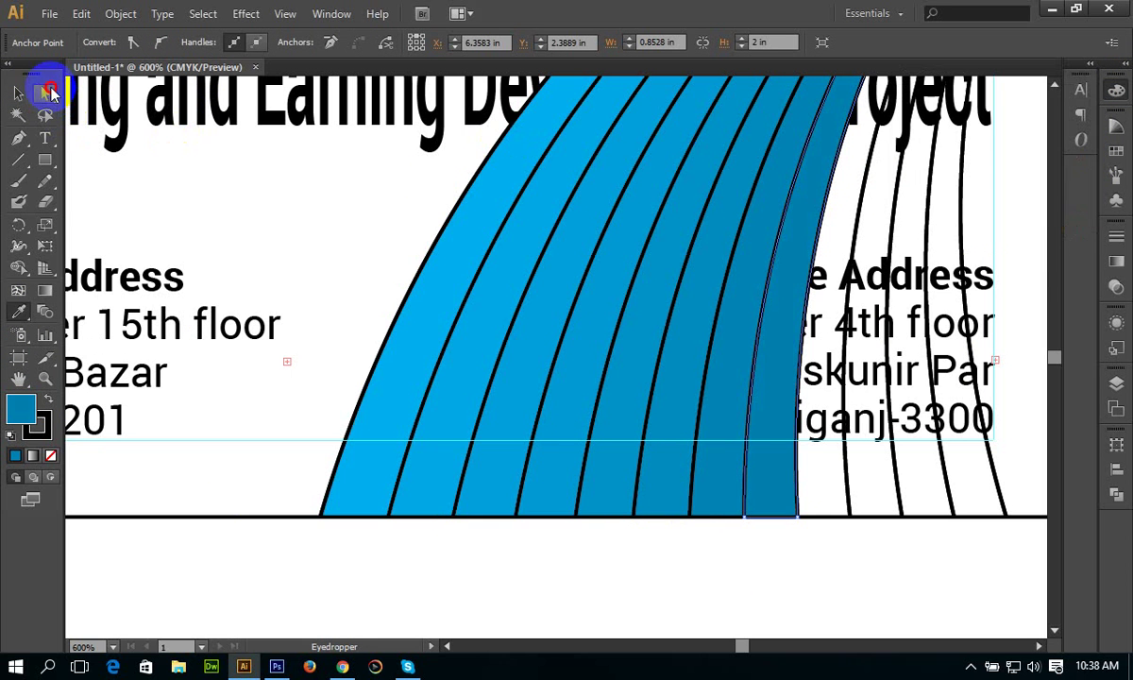
{"action": "left_click_drag", "start_coordinate": [829, 539], "coordinate": [820, 493]}
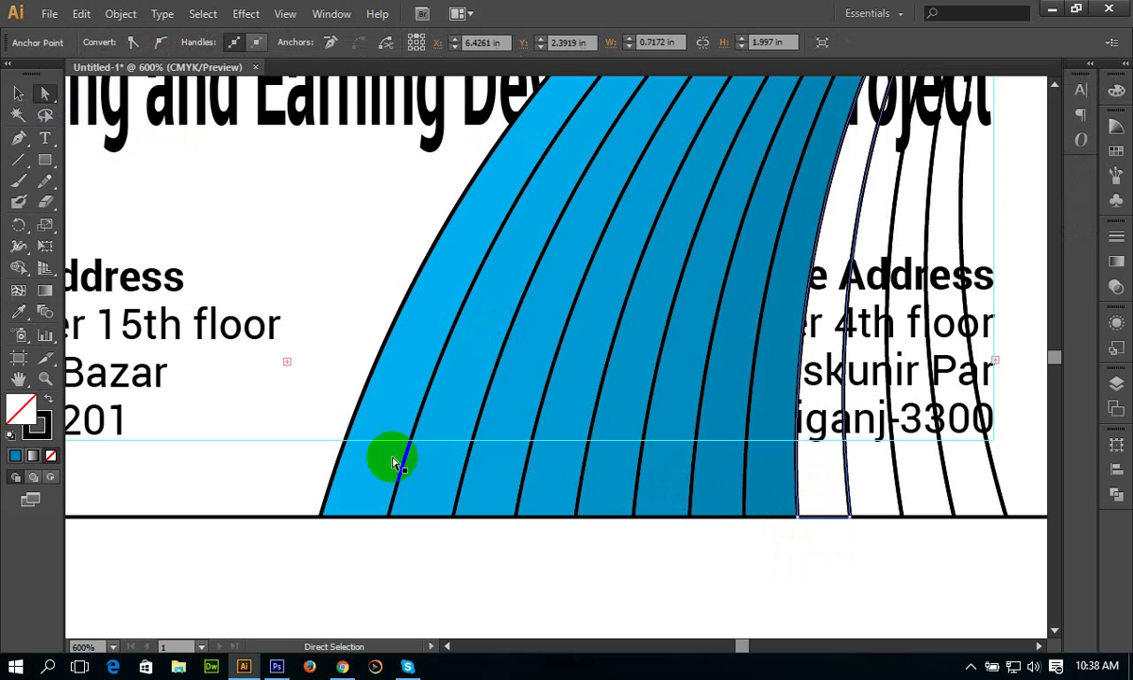
{"action": "left_click", "coordinate": [18, 312]}
{"action": "left_click", "coordinate": [776, 480]}
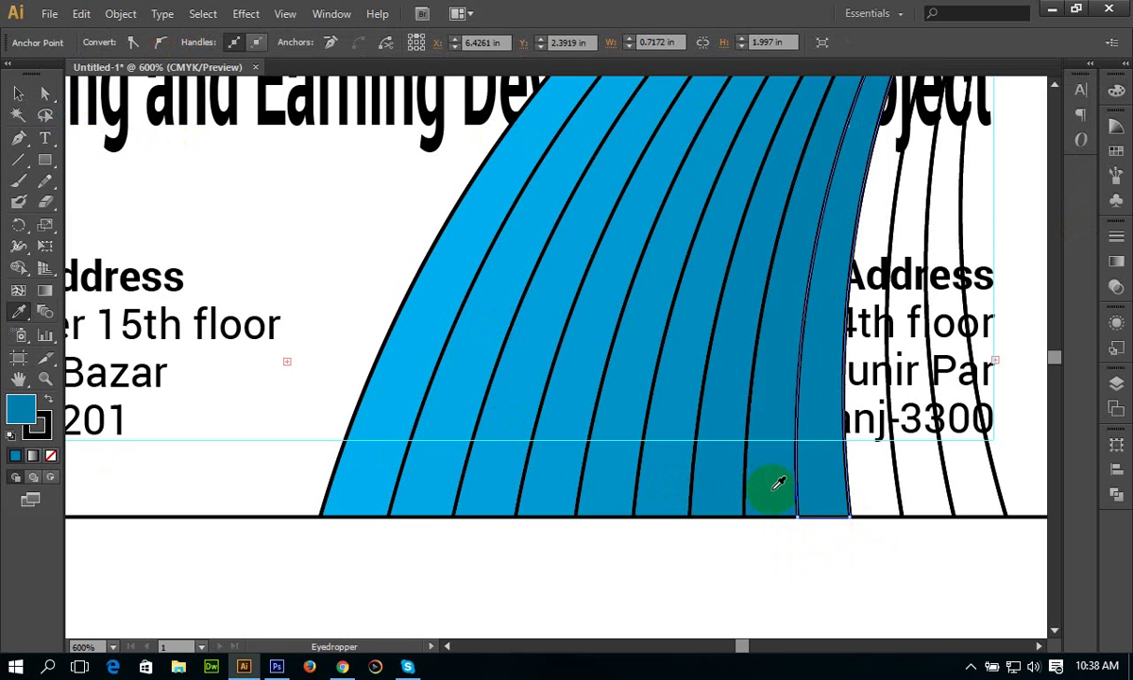
{"action": "left_click", "coordinate": [1116, 91]}
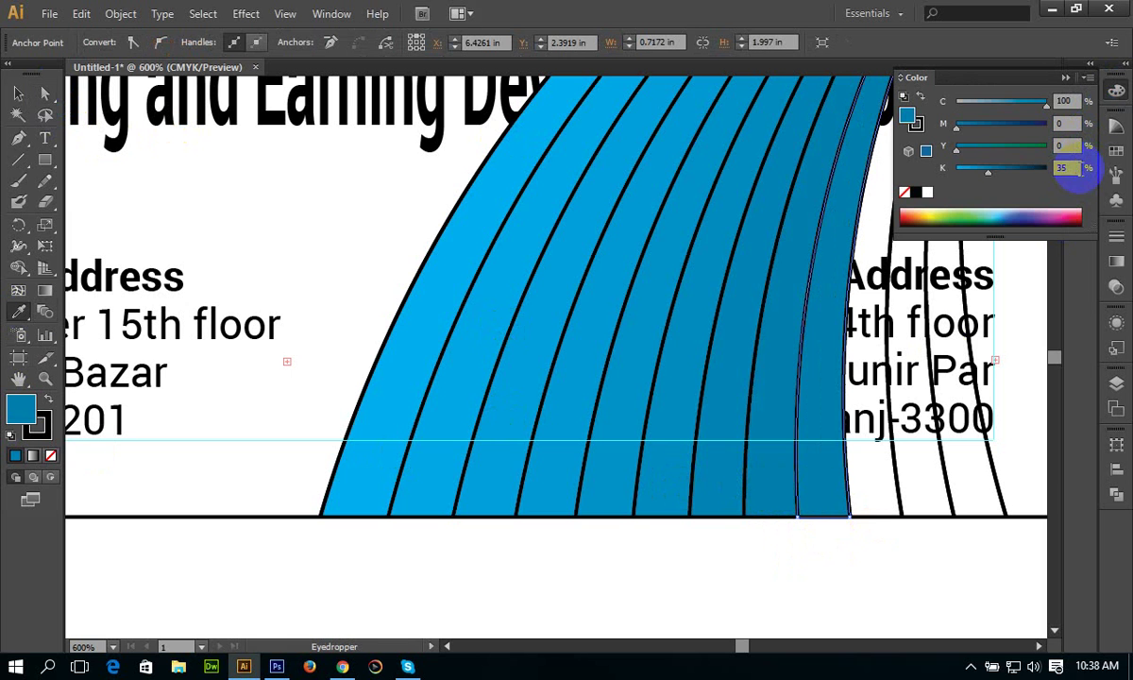
{"action": "type", "text": "40"}
{"action": "key", "text": "Return"}
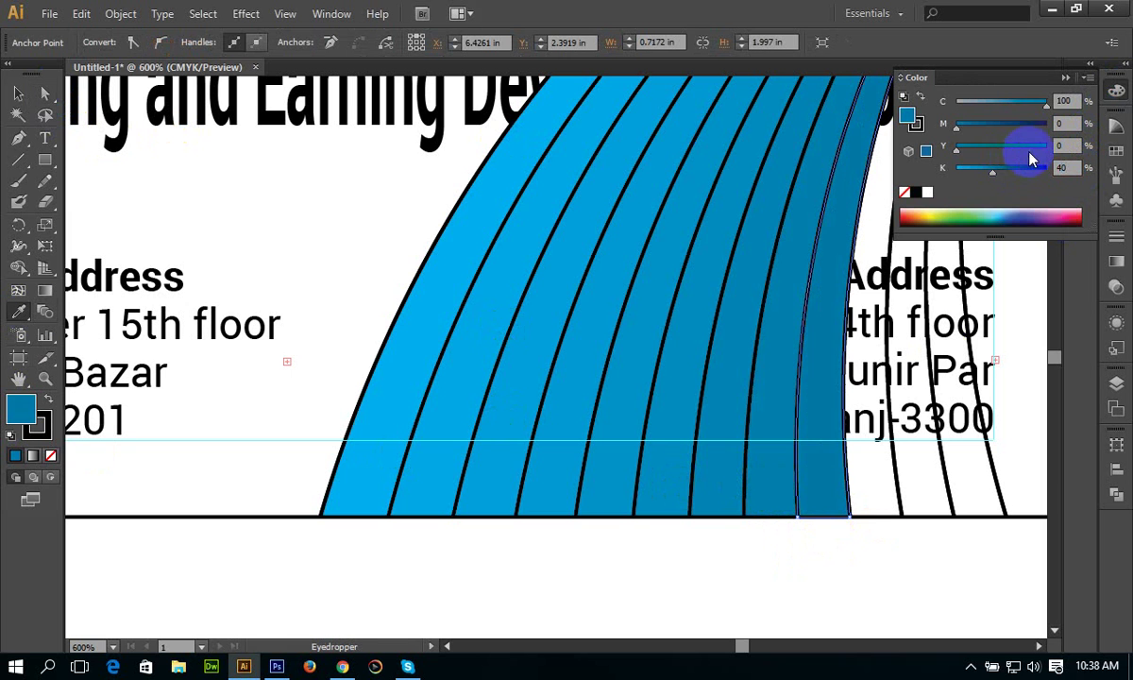
Fill the next strip with the neighbouring dark blue at 45% black
{"action": "left_click", "coordinate": [44, 93]}
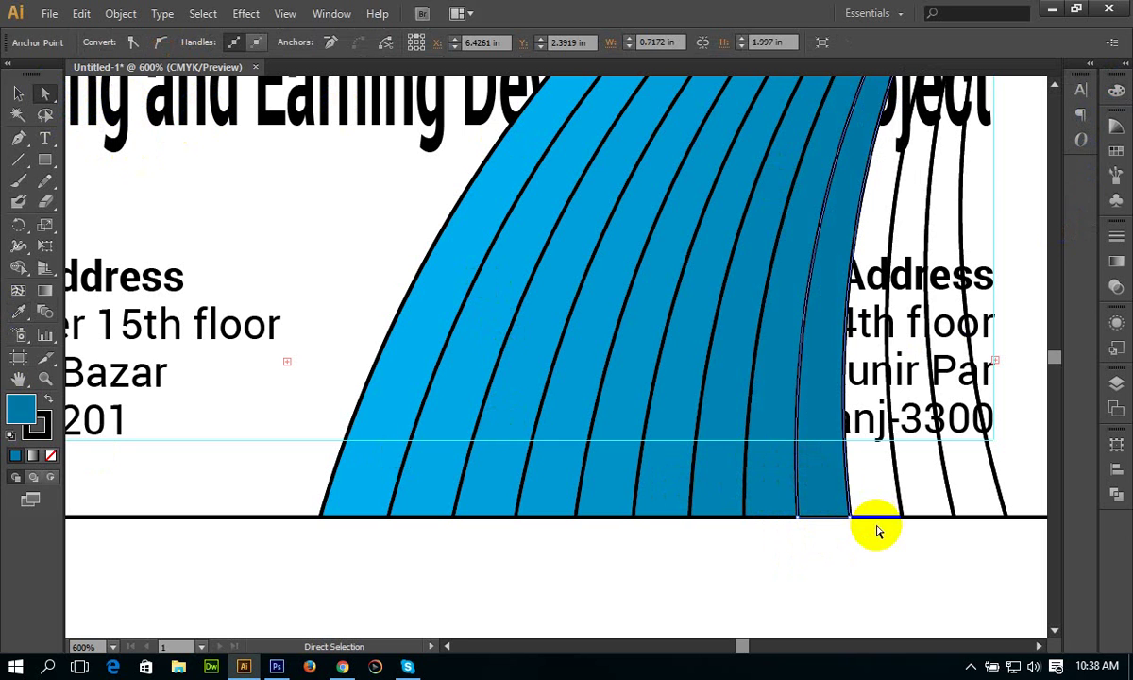
{"action": "left_click", "coordinate": [873, 513]}
{"action": "left_click", "coordinate": [881, 476]}
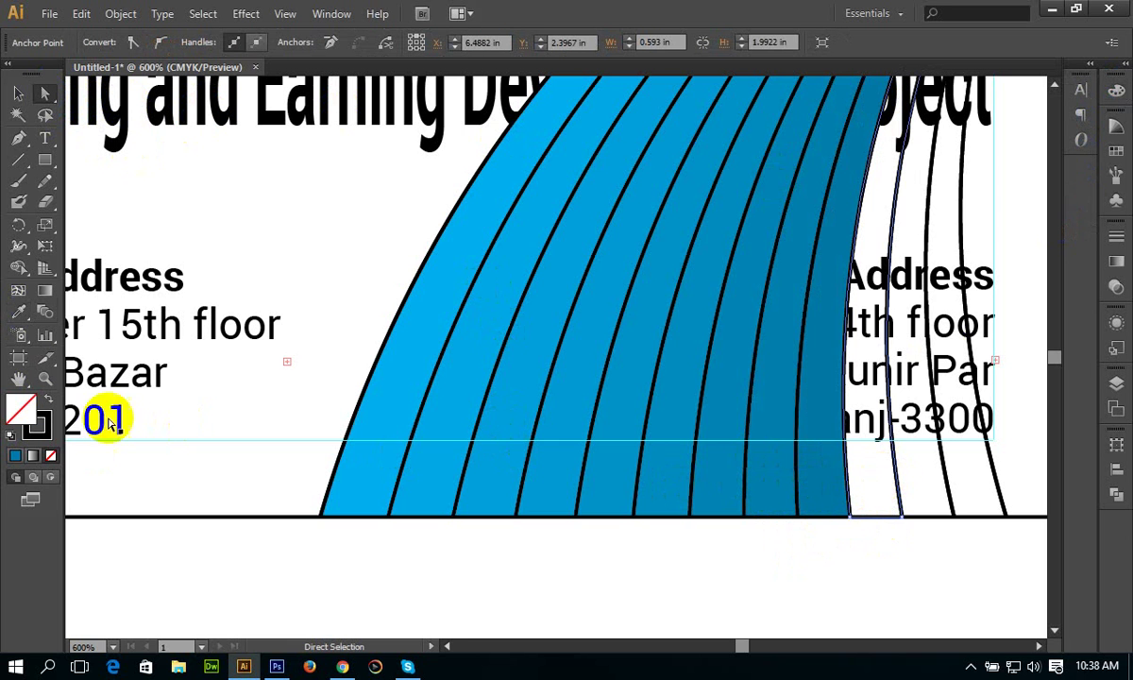
{"action": "left_click", "coordinate": [18, 312]}
{"action": "left_click", "coordinate": [831, 487]}
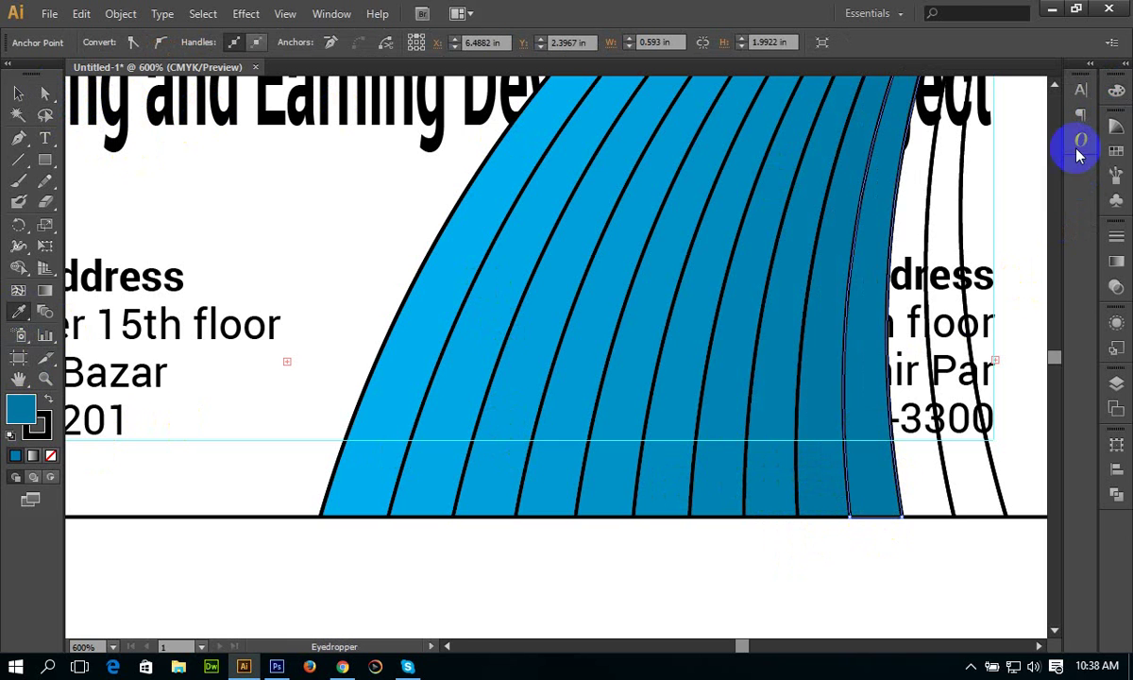
{"action": "left_click", "coordinate": [1117, 91]}
{"action": "left_click", "coordinate": [1076, 166]}
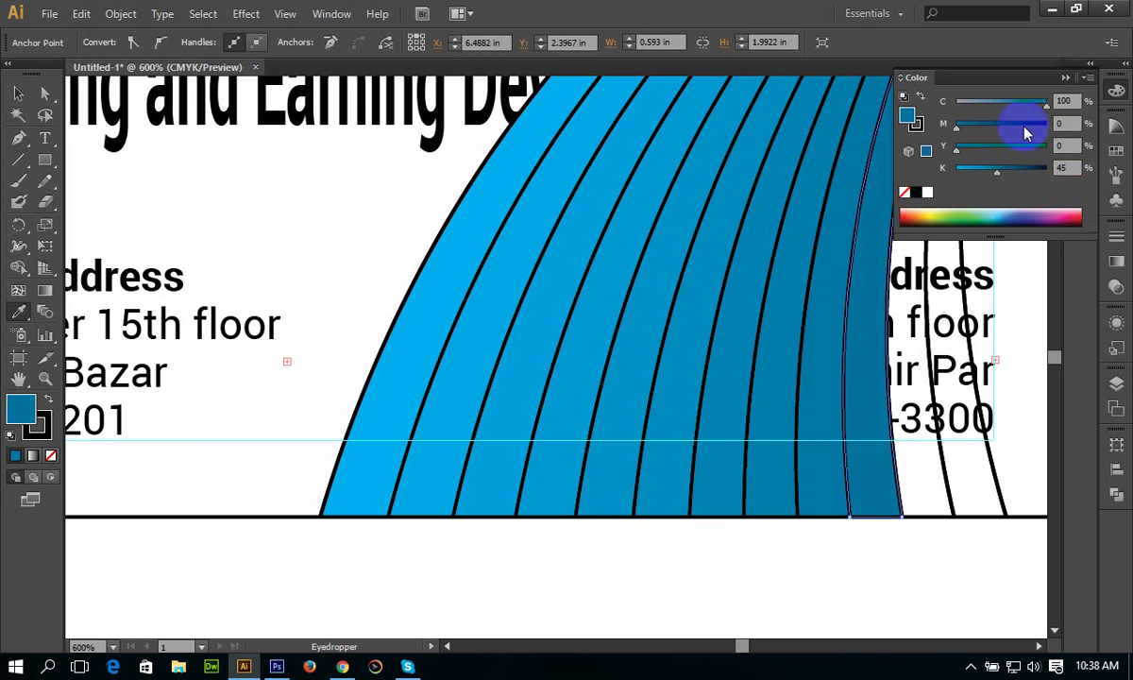
Fill the next strip with the neighbouring blue at 50% black
{"action": "left_click", "coordinate": [45, 95]}
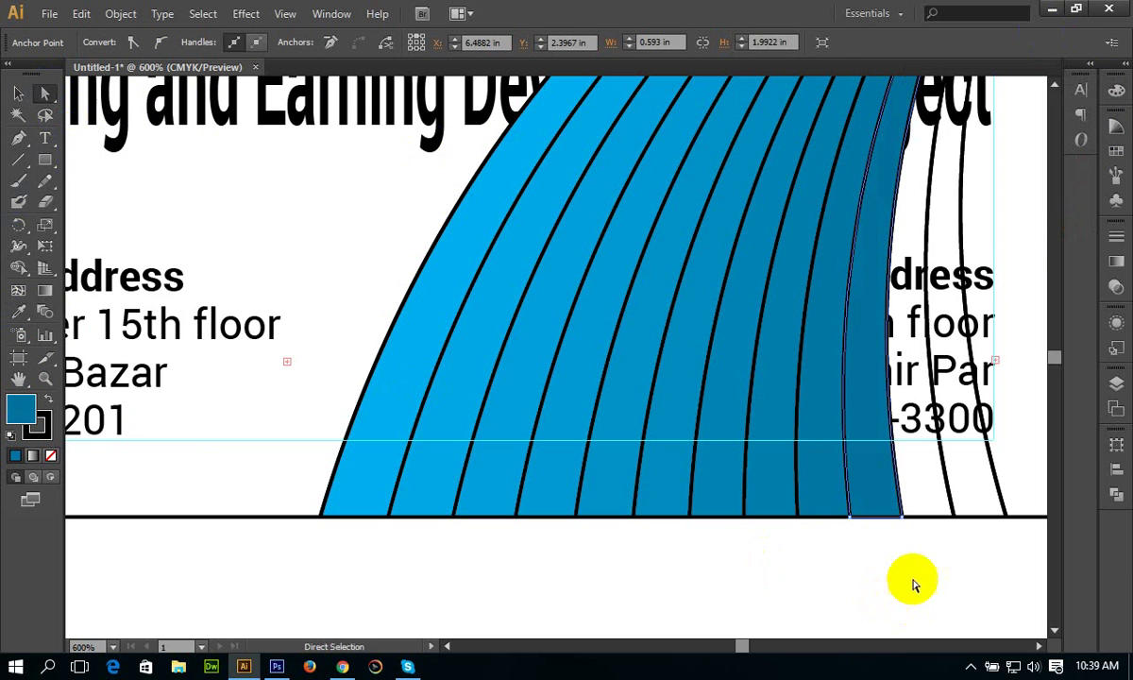
{"action": "left_click", "coordinate": [926, 493]}
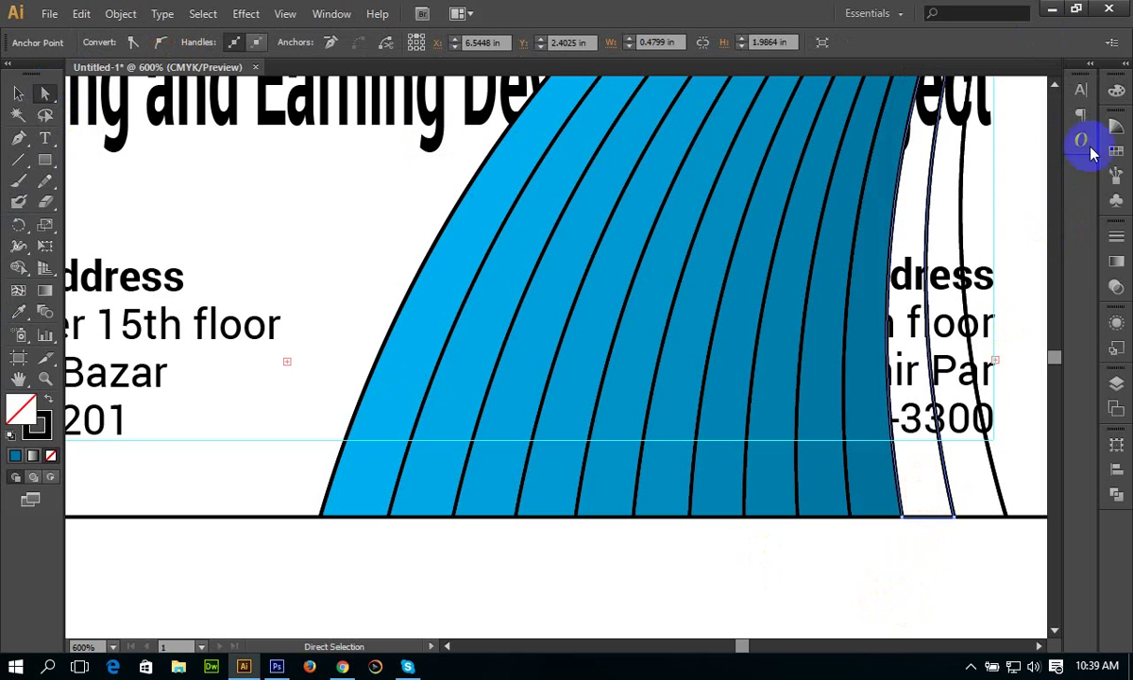
{"action": "left_click", "coordinate": [17, 312]}
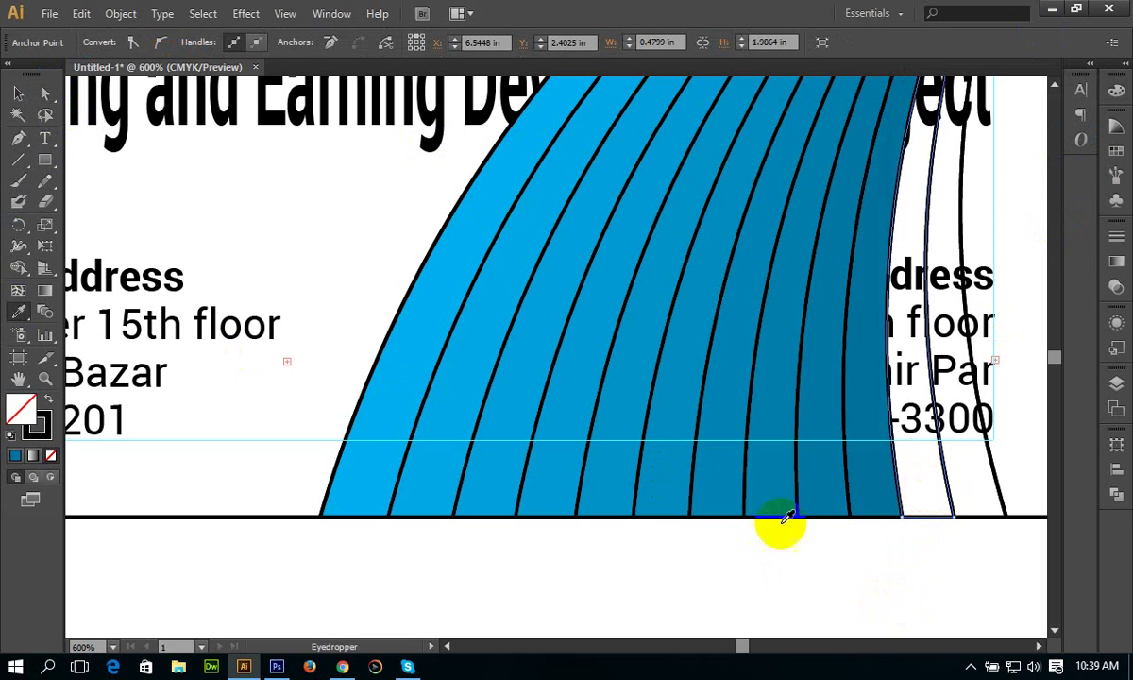
{"action": "left_click", "coordinate": [870, 489]}
{"action": "left_click", "coordinate": [1124, 91]}
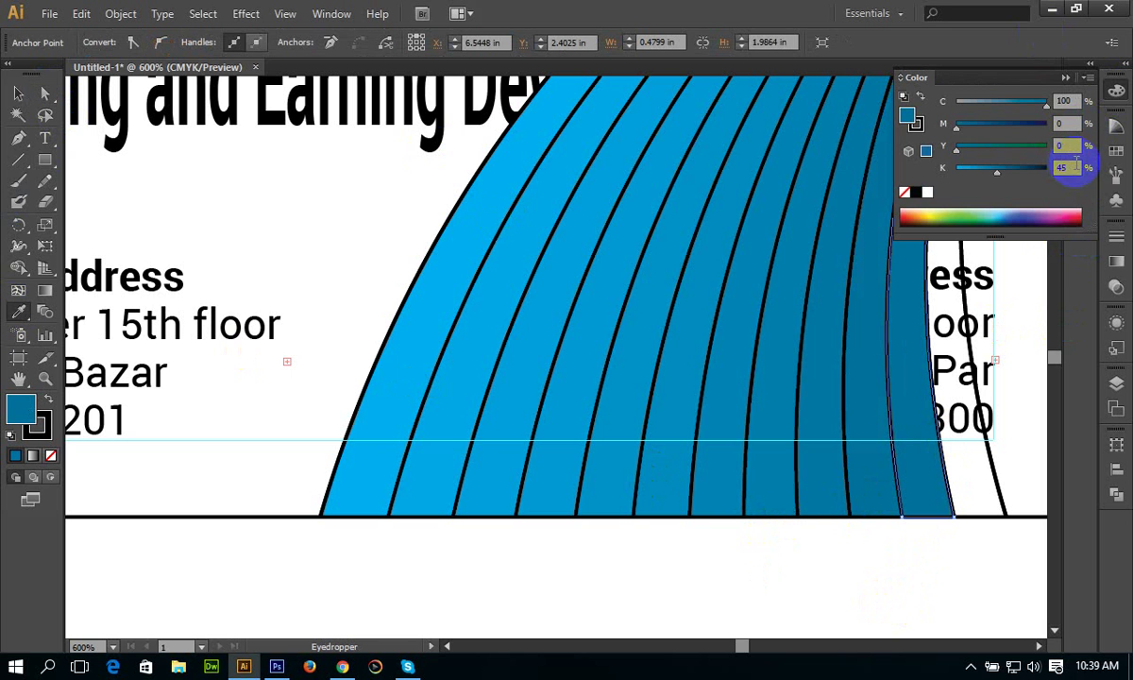
{"action": "left_click", "coordinate": [1004, 169]}
{"action": "left_click", "coordinate": [19, 96]}
{"action": "left_click", "coordinate": [44, 95]}
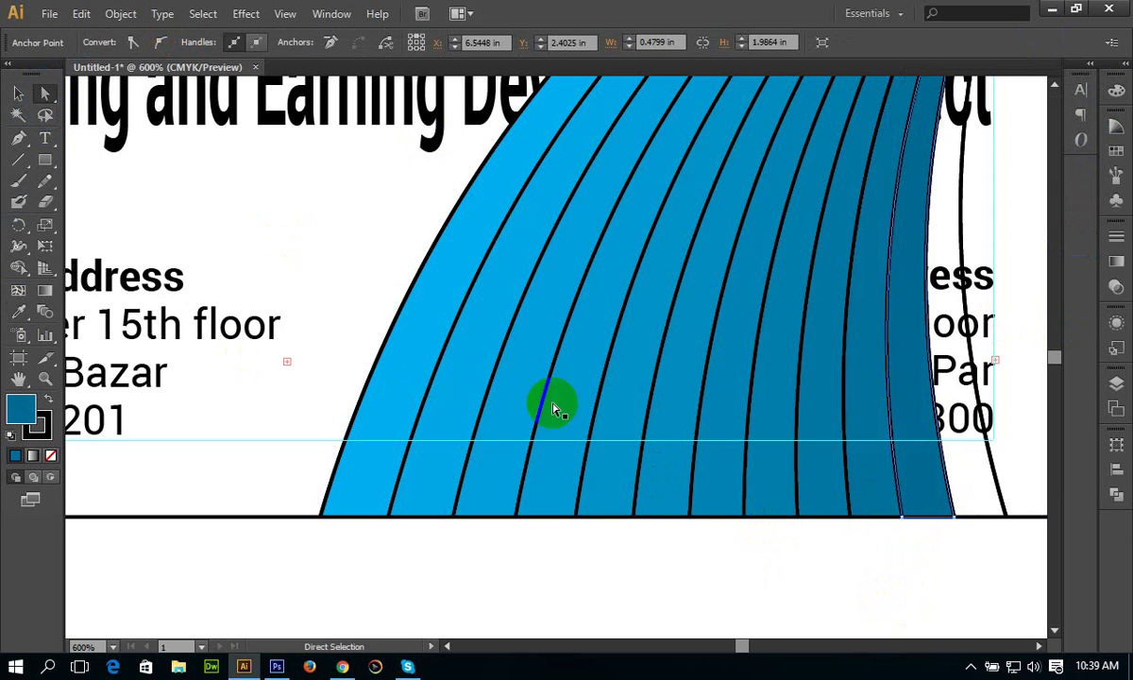
{"action": "left_click_drag", "start_coordinate": [718, 406], "coordinate": [566, 392]}
Fill the rightmost white strip with the neighbouring dark blue at 55% black
{"action": "left_click", "coordinate": [785, 465]}
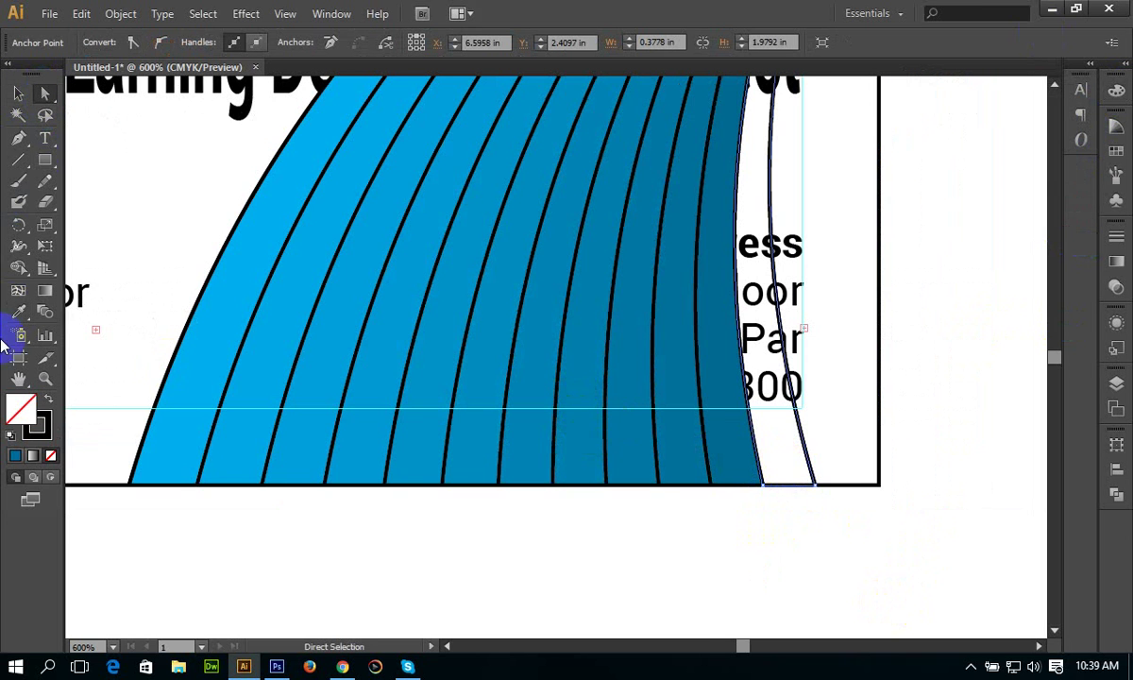
{"action": "left_click", "coordinate": [16, 315]}
{"action": "left_click", "coordinate": [693, 419]}
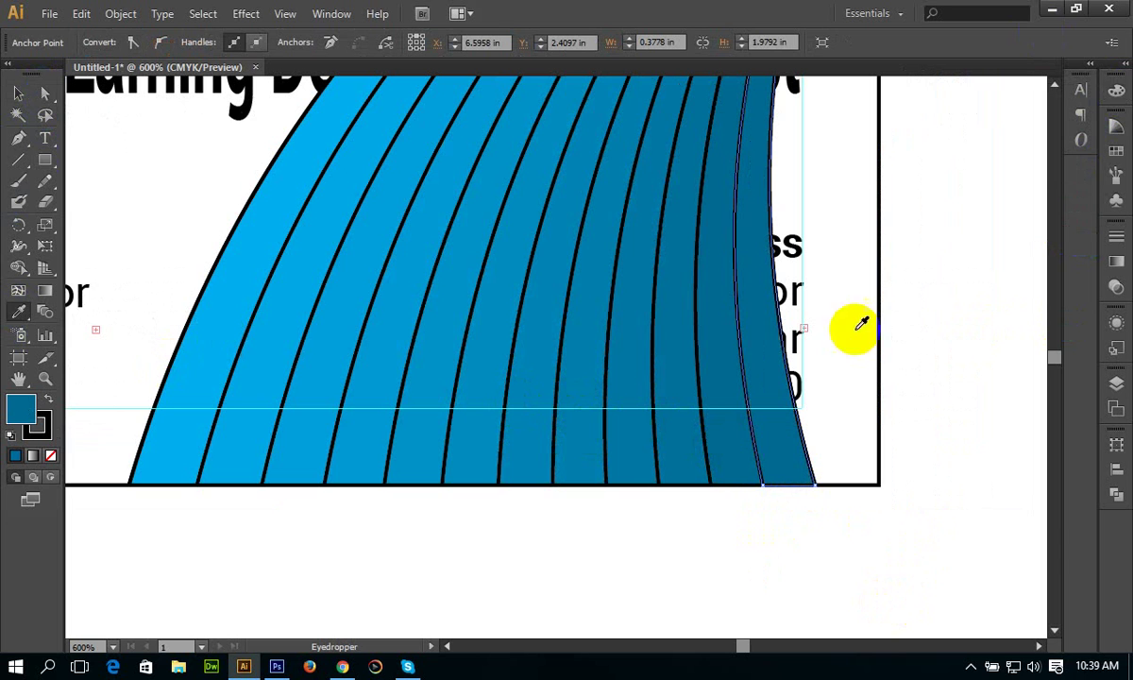
{"action": "left_click", "coordinate": [1122, 93]}
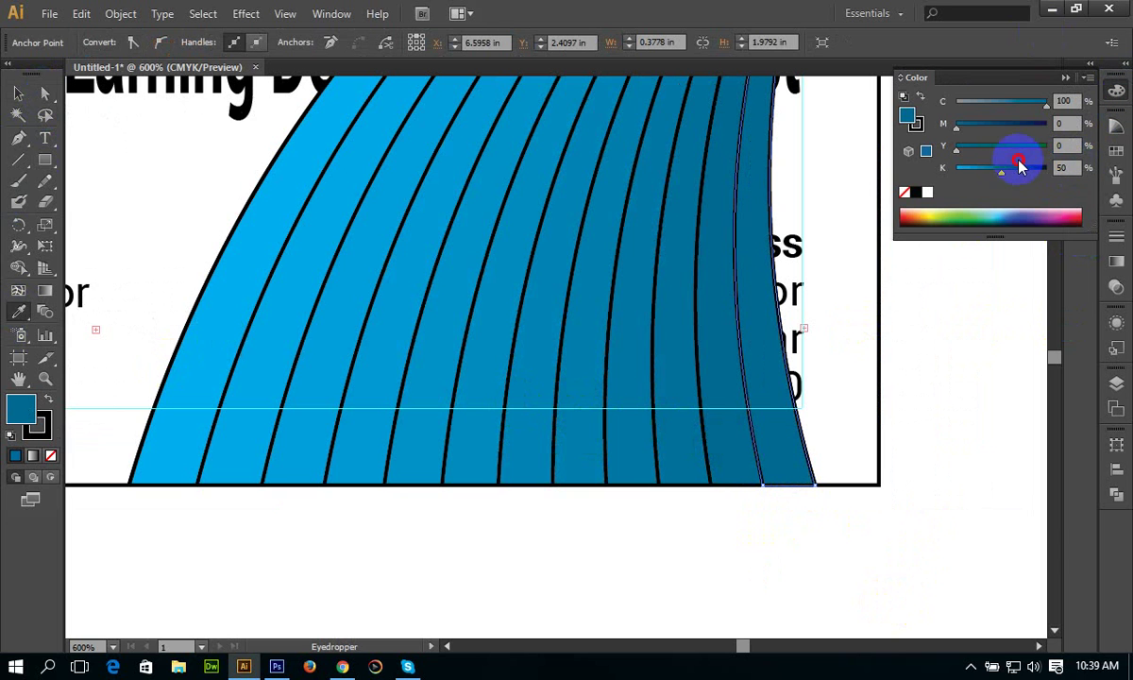
{"action": "left_click", "coordinate": [1058, 168]}
{"action": "left_click_drag", "start_coordinate": [1065, 172], "coordinate": [1044, 168]}
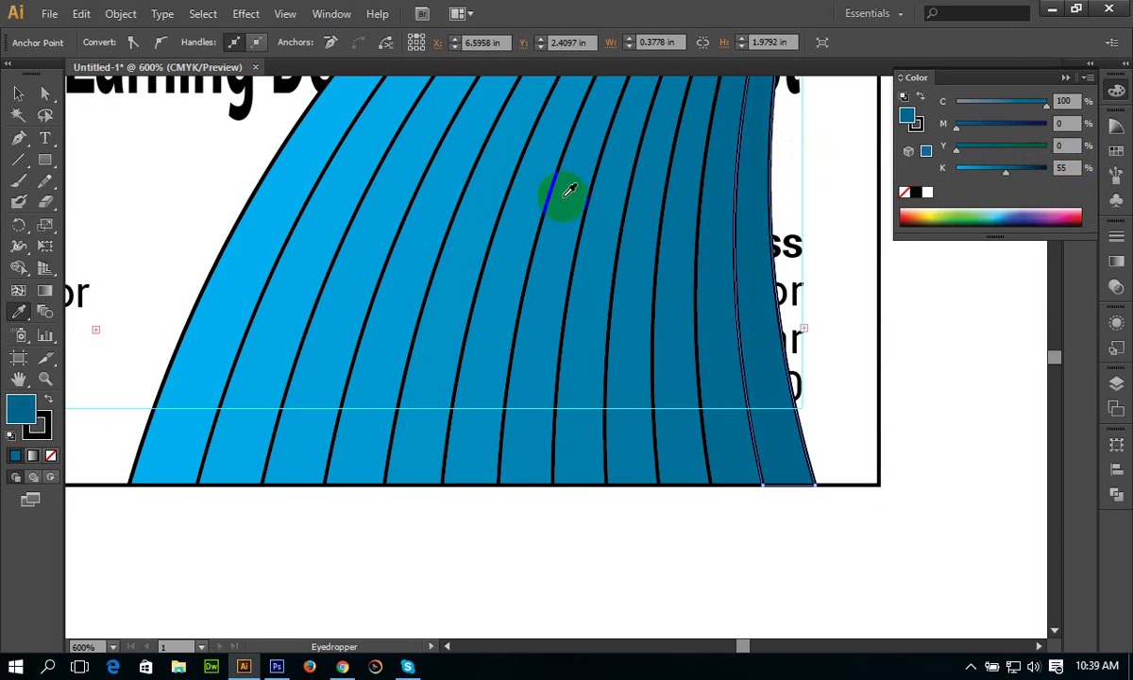
Fill the right-edge piece with dark blue at 60% black, then zoom out
{"action": "left_click", "coordinate": [44, 92]}
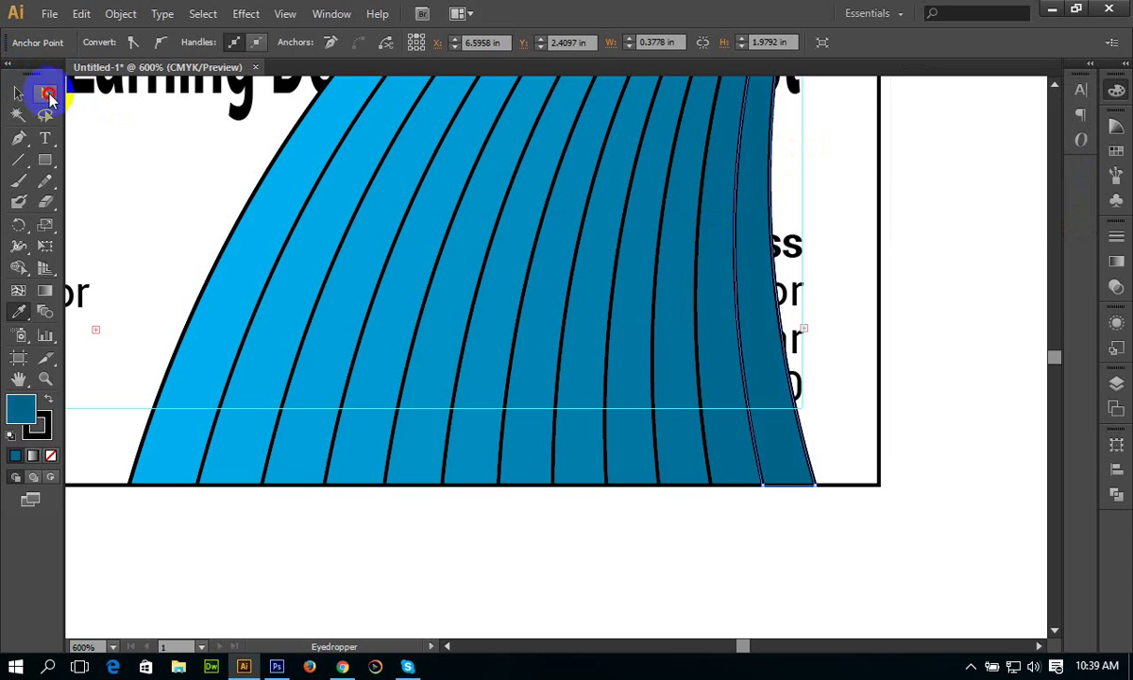
{"action": "left_click", "coordinate": [866, 458]}
{"action": "left_click", "coordinate": [21, 316]}
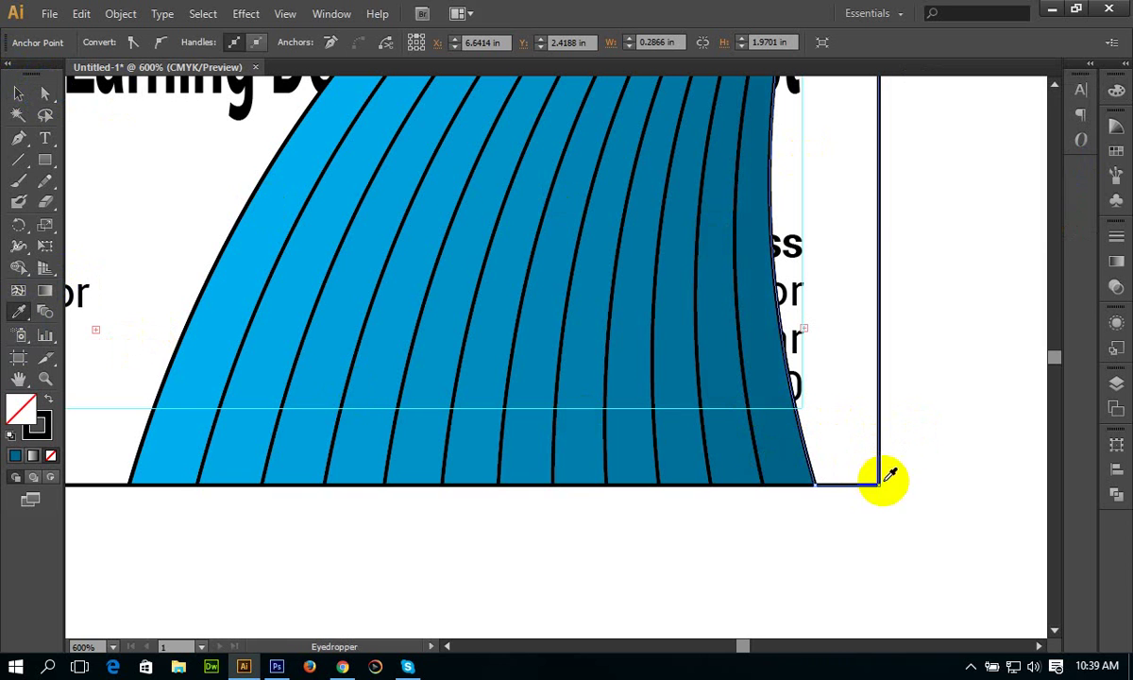
{"action": "left_click", "coordinate": [796, 466]}
{"action": "left_click", "coordinate": [1117, 92]}
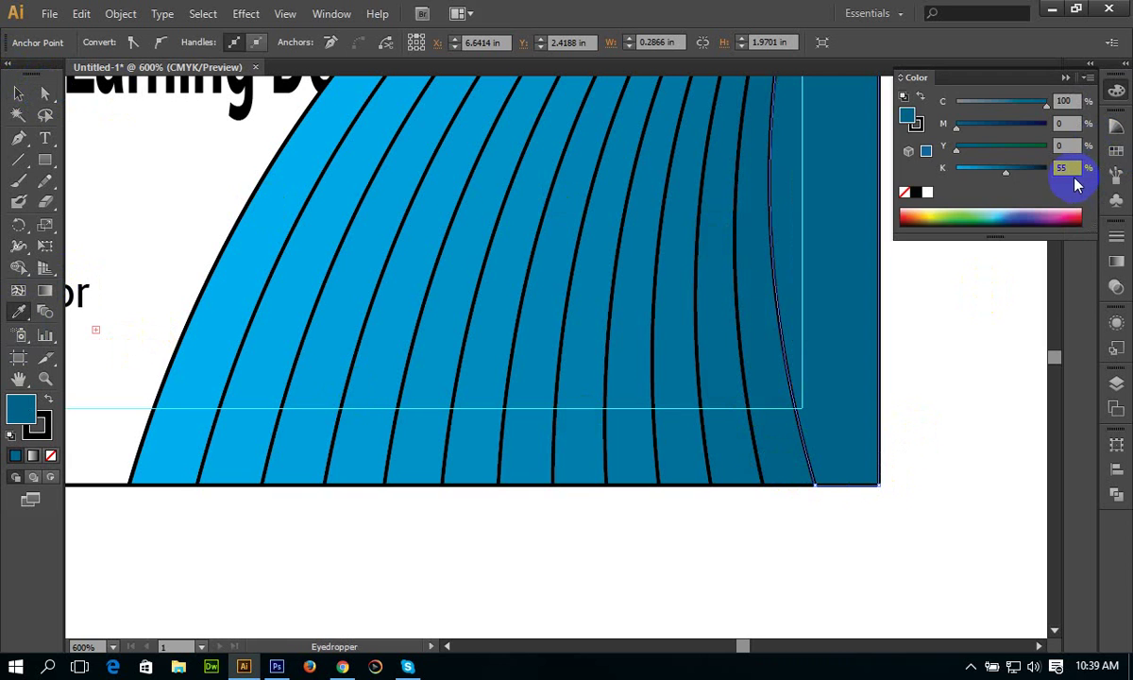
{"action": "left_click", "coordinate": [1070, 167]}
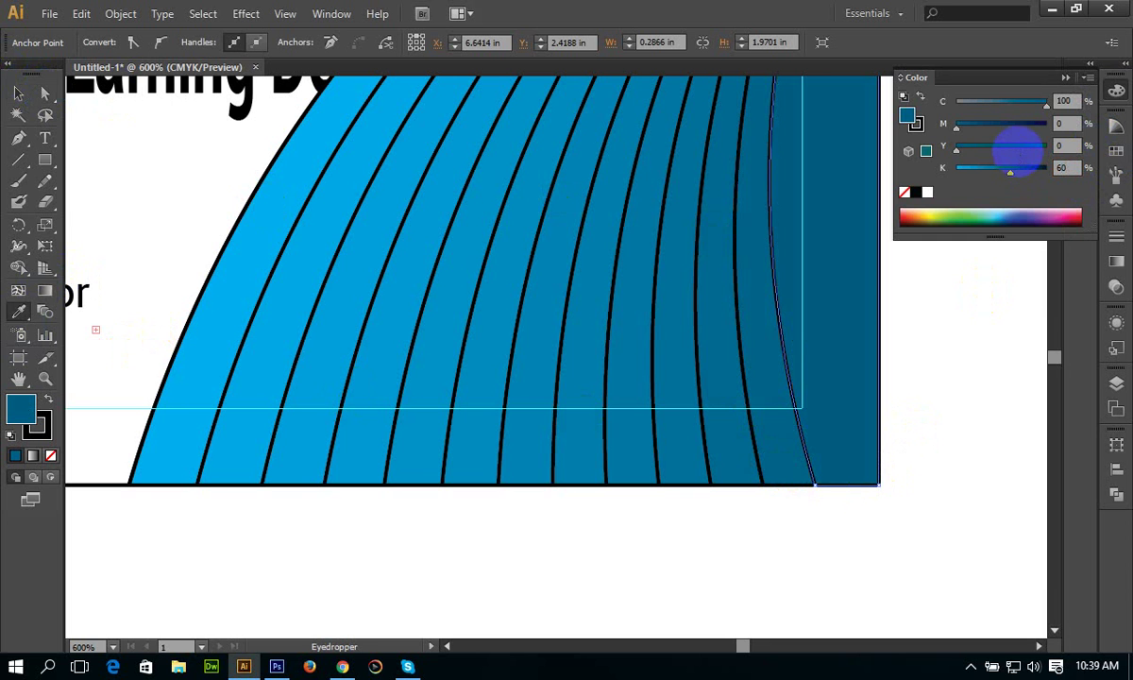
{"action": "left_click", "coordinate": [19, 94]}
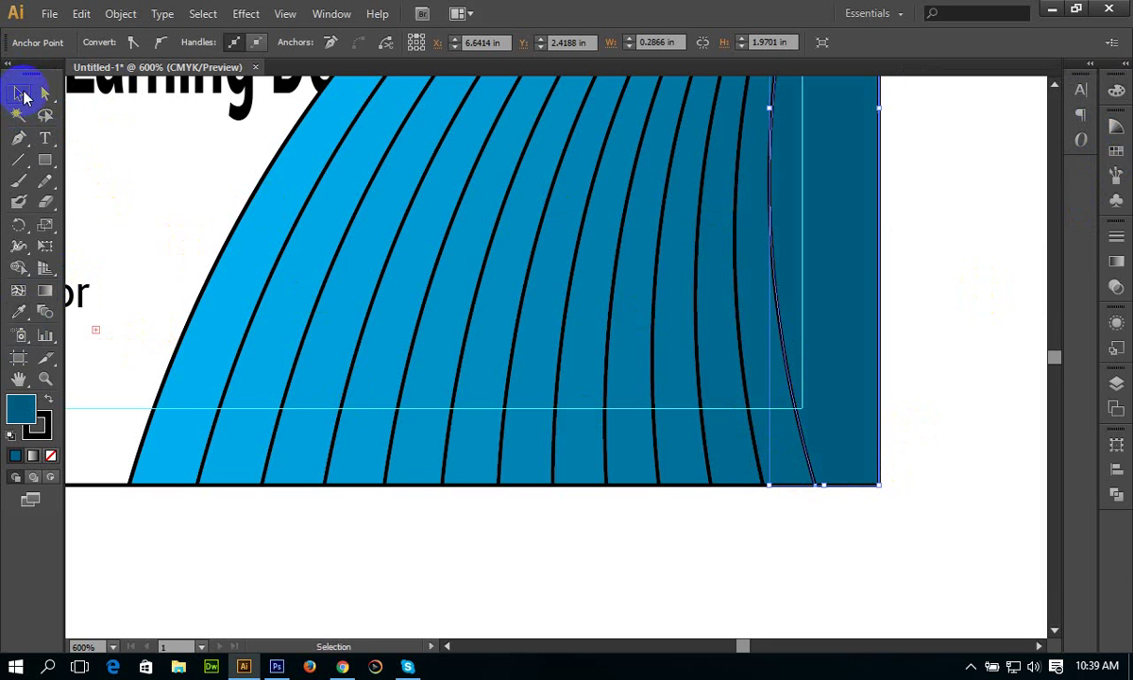
{"action": "key", "text": "ctrl+minus"}
{"action": "key", "text": "ctrl+minus"}
{"action": "left_click_drag", "start_coordinate": [425, 380], "coordinate": [703, 559]}
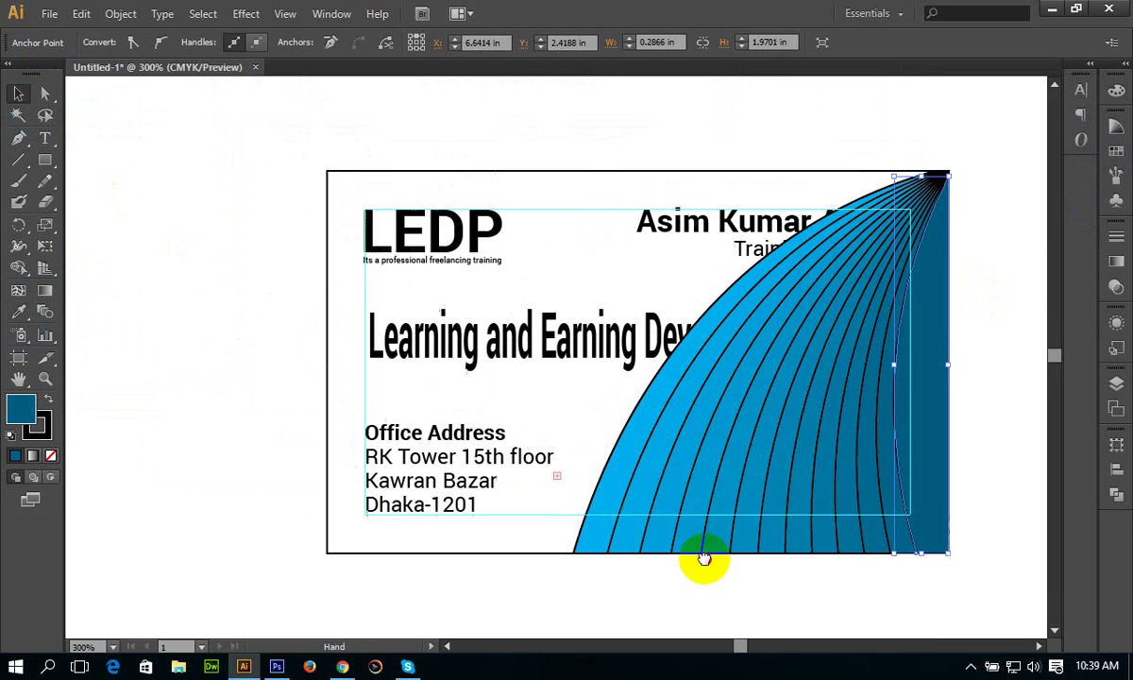
{"action": "left_click_drag", "start_coordinate": [600, 198], "coordinate": [637, 217]}
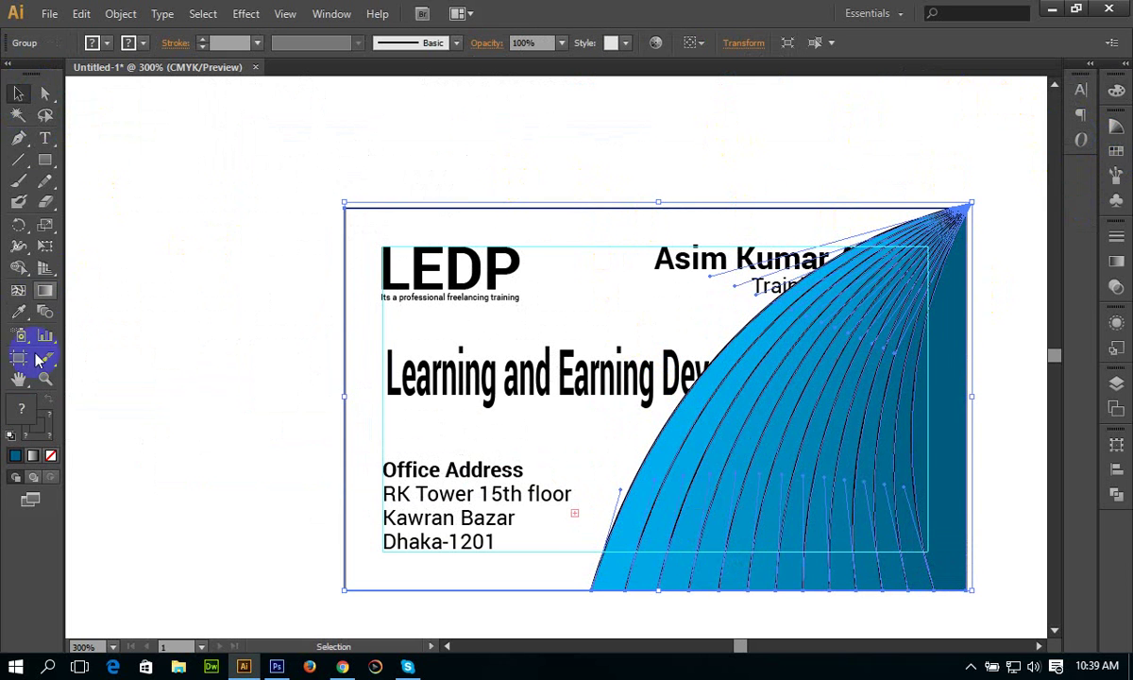
{"action": "left_click", "coordinate": [700, 149]}
{"action": "left_click", "coordinate": [45, 93]}
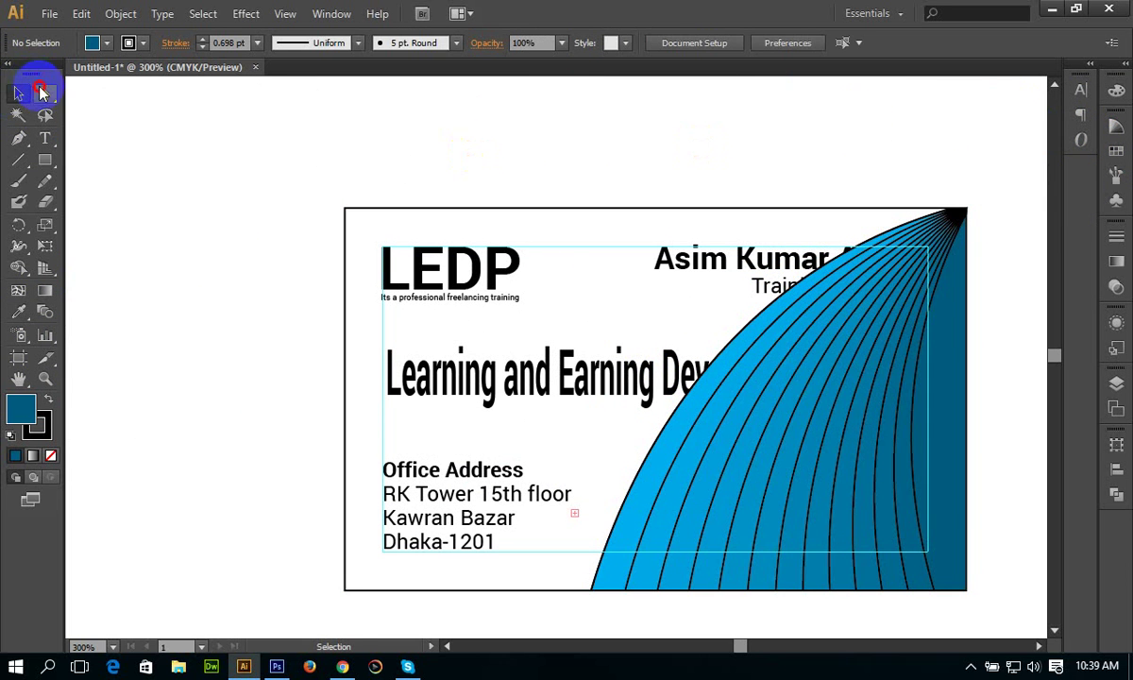
{"action": "left_click_drag", "start_coordinate": [591, 170], "coordinate": [597, 227]}
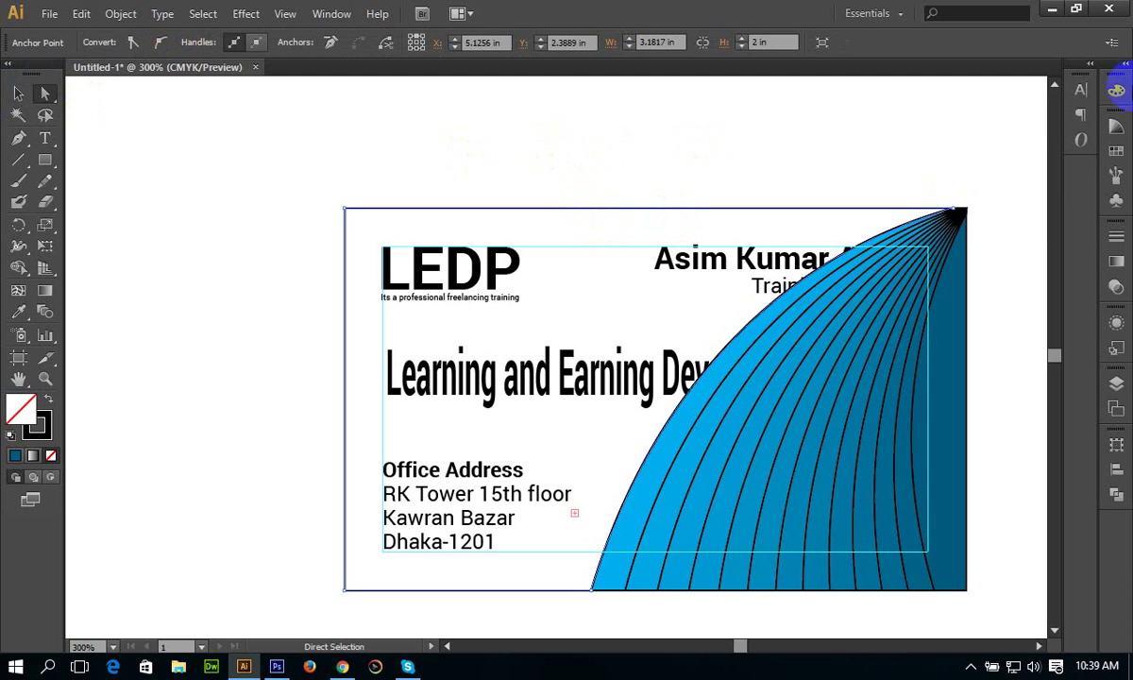
Fill the card background rectangle with light blue, about C50 M14 Y0 K0
{"action": "left_click", "coordinate": [1118, 90]}
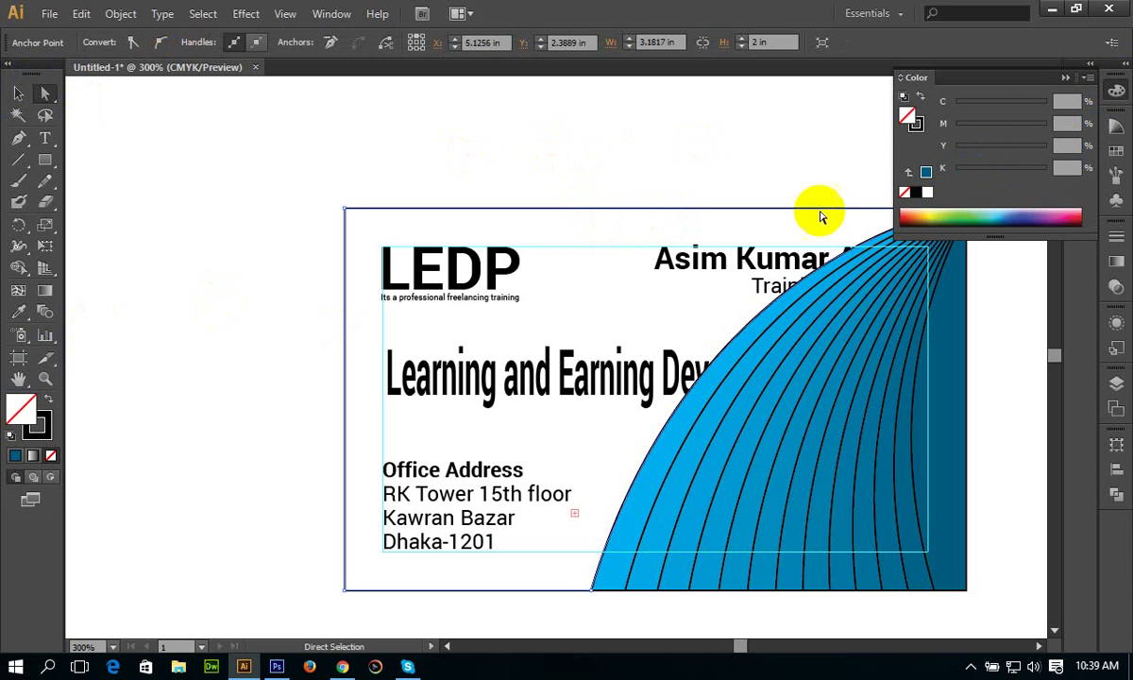
{"action": "left_click_drag", "start_coordinate": [1002, 146], "coordinate": [965, 172]}
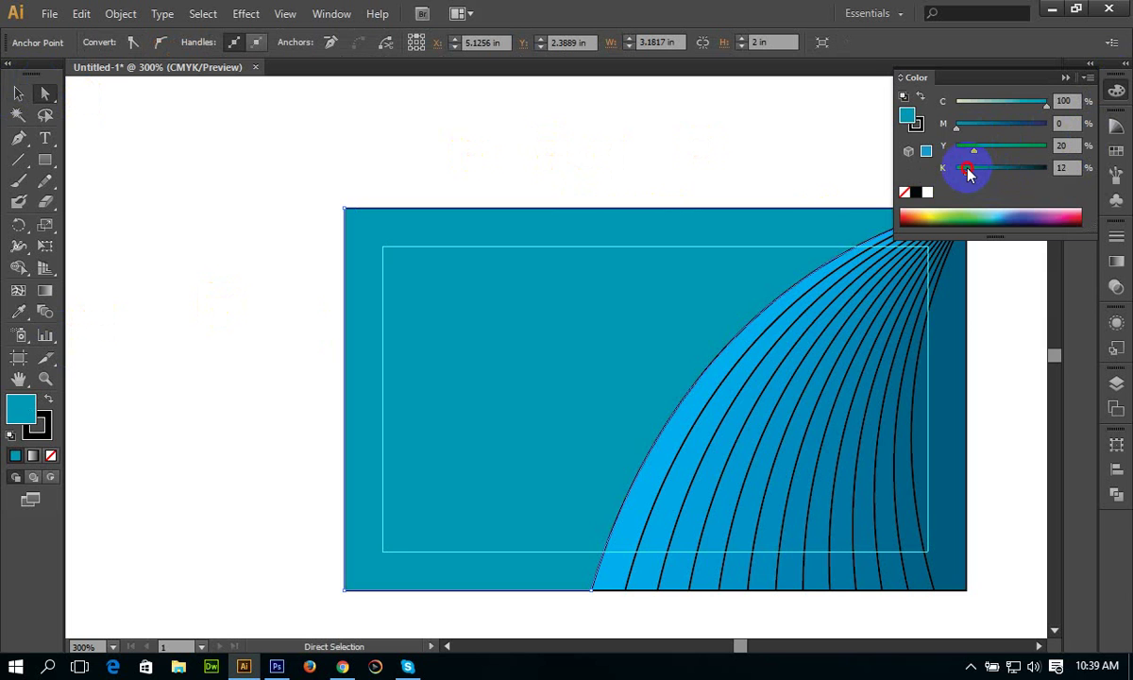
{"action": "left_click_drag", "start_coordinate": [990, 107], "coordinate": [964, 106]}
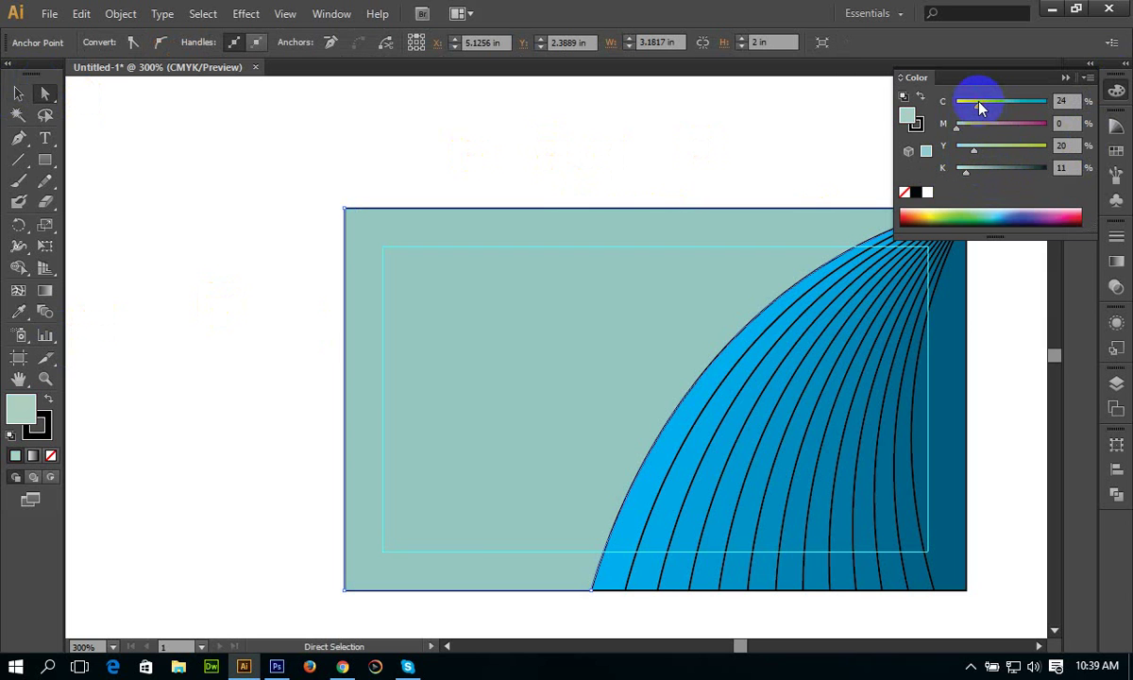
{"action": "left_click_drag", "start_coordinate": [965, 170], "coordinate": [957, 146]}
{"action": "mouse_move", "coordinate": [962, 102]}
{"action": "left_mouse_down"}
{"action": "mouse_move", "coordinate": [977, 104]}
{"action": "mouse_move", "coordinate": [974, 131]}
{"action": "mouse_move", "coordinate": [995, 103]}
{"action": "left_mouse_up"}
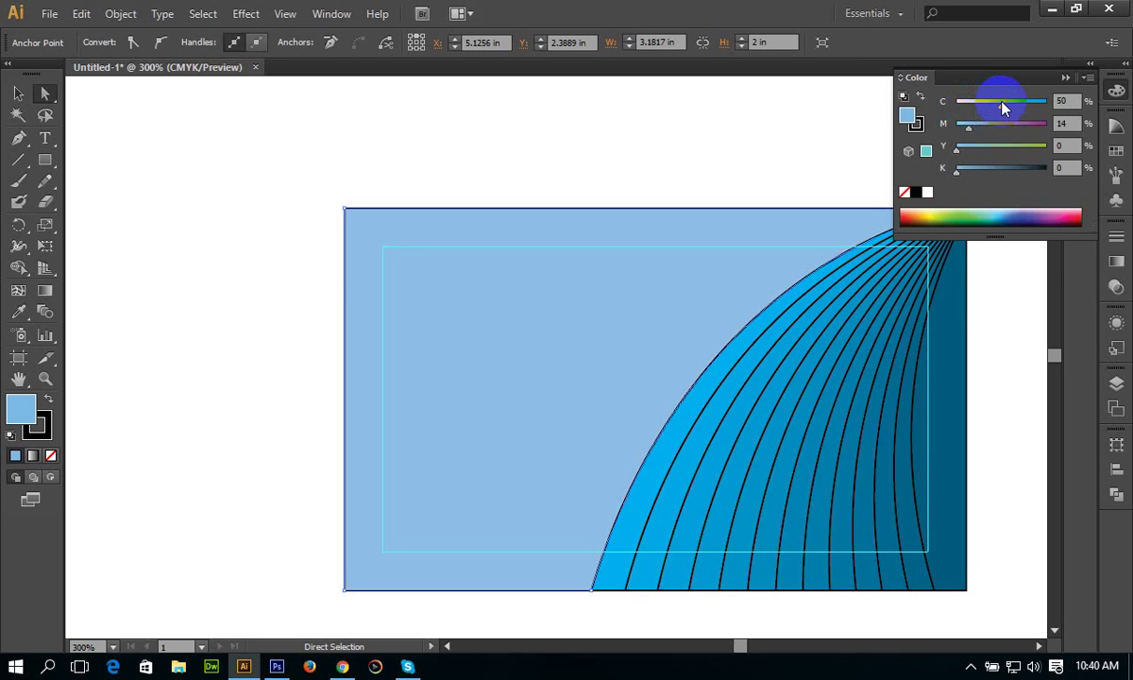
{"action": "left_click", "coordinate": [16, 97]}
{"action": "left_click", "coordinate": [940, 180]}
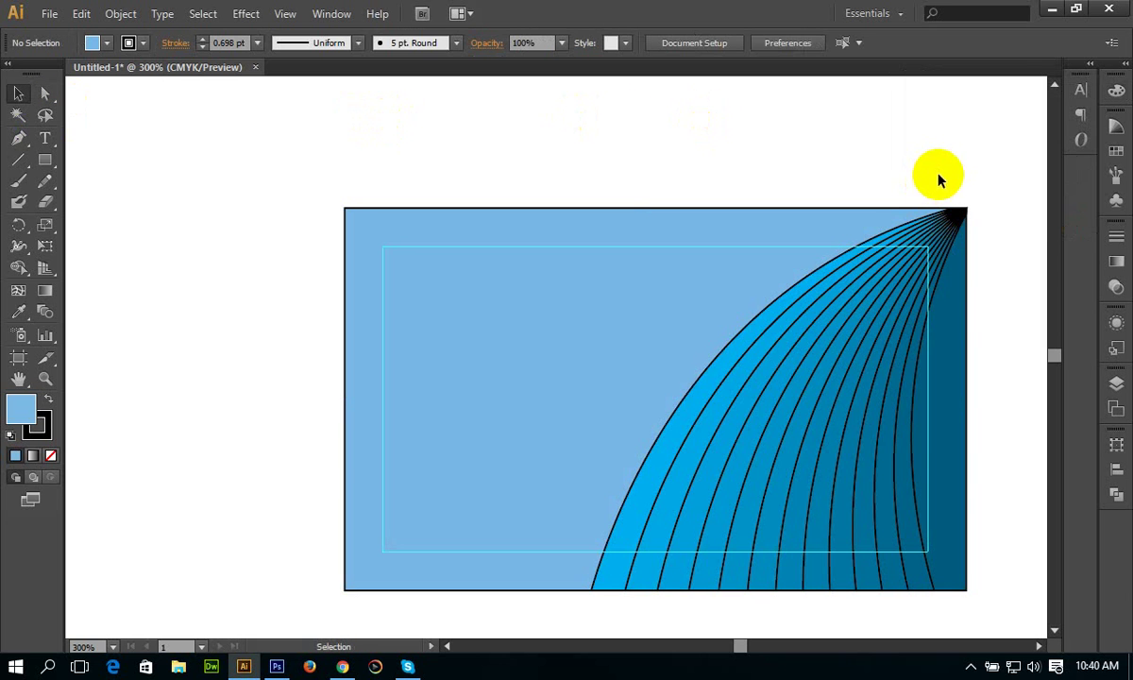
Set the fan strips' stroke to None, removing their black outlines
{"action": "left_click_drag", "start_coordinate": [994, 218], "coordinate": [994, 219]}
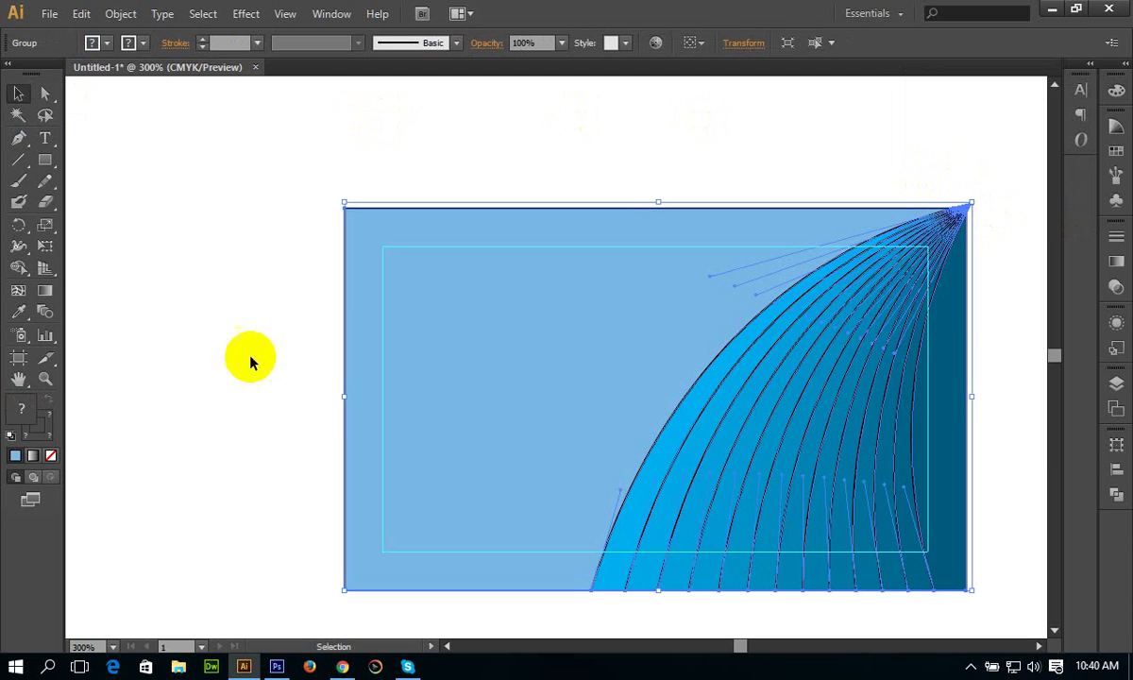
{"action": "left_click", "coordinate": [49, 429]}
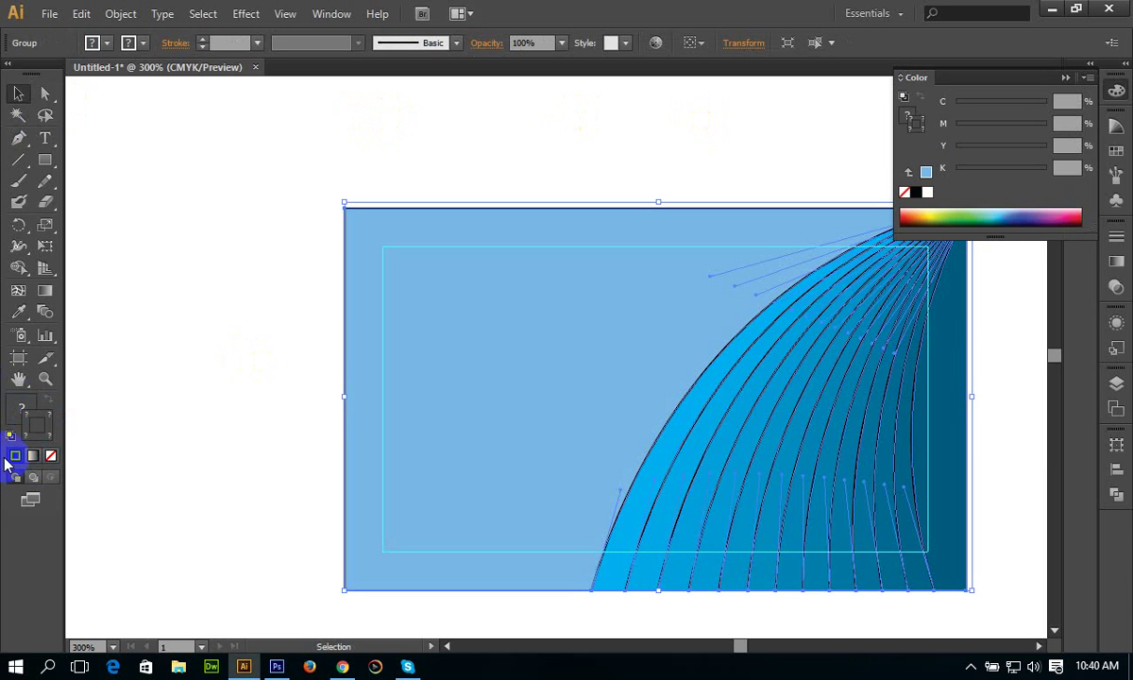
{"action": "left_click", "coordinate": [50, 455]}
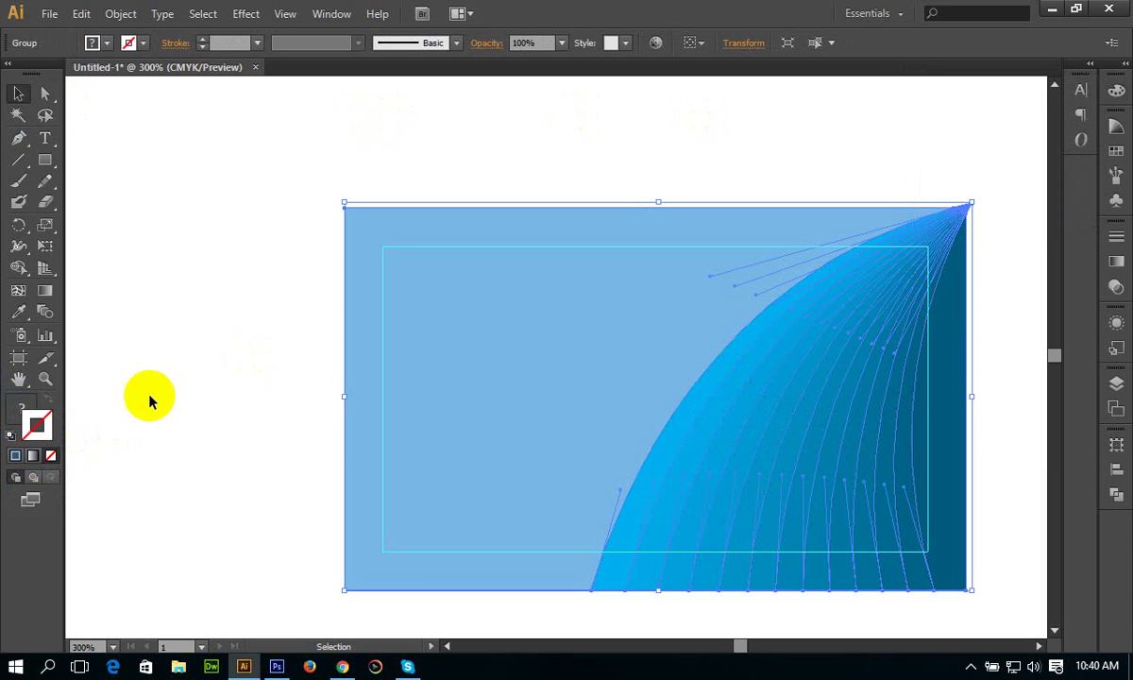
{"action": "left_click", "coordinate": [248, 117]}
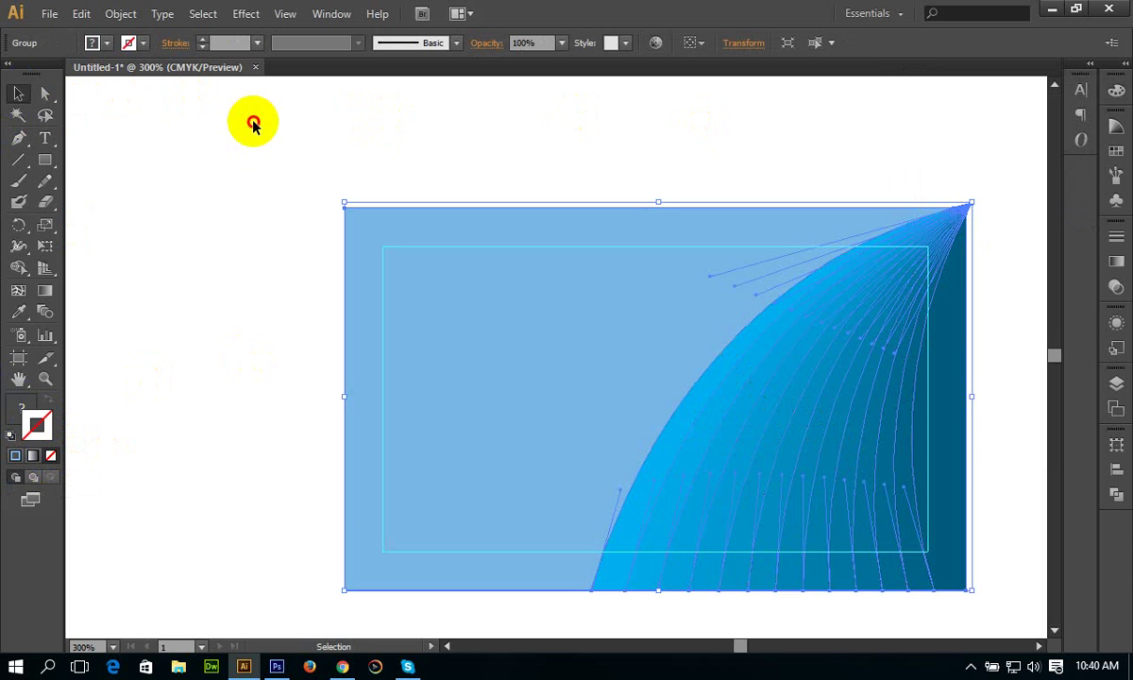
{"action": "left_click", "coordinate": [385, 220]}
{"action": "key", "text": "ctrl"}
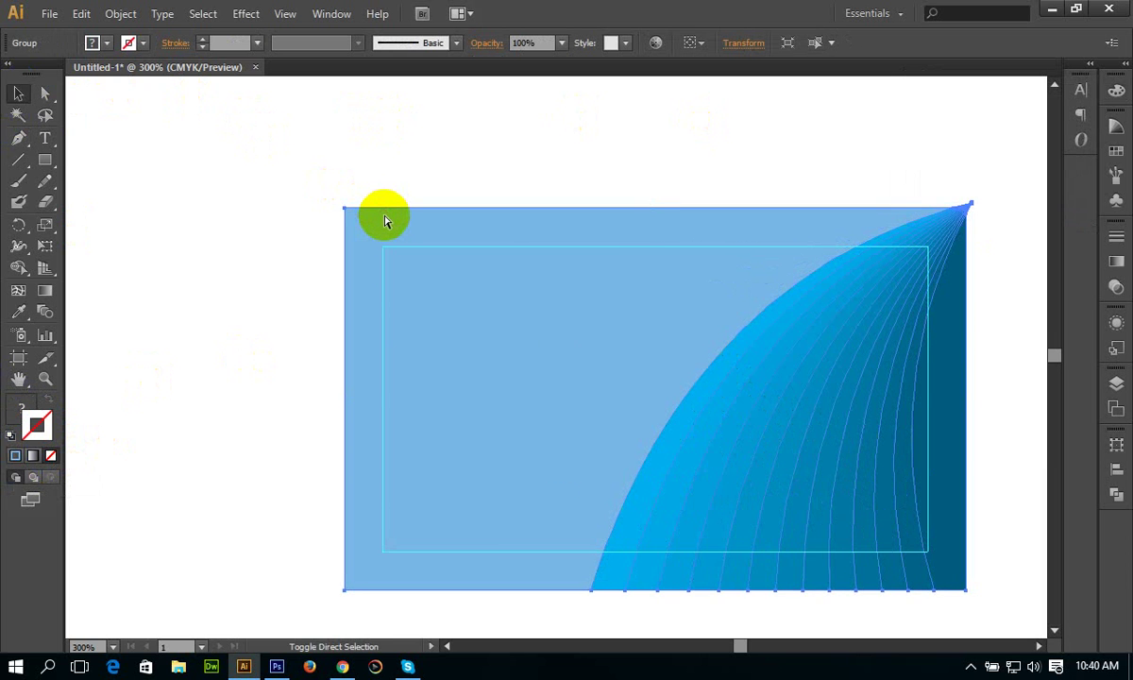
{"action": "left_click", "coordinate": [258, 159]}
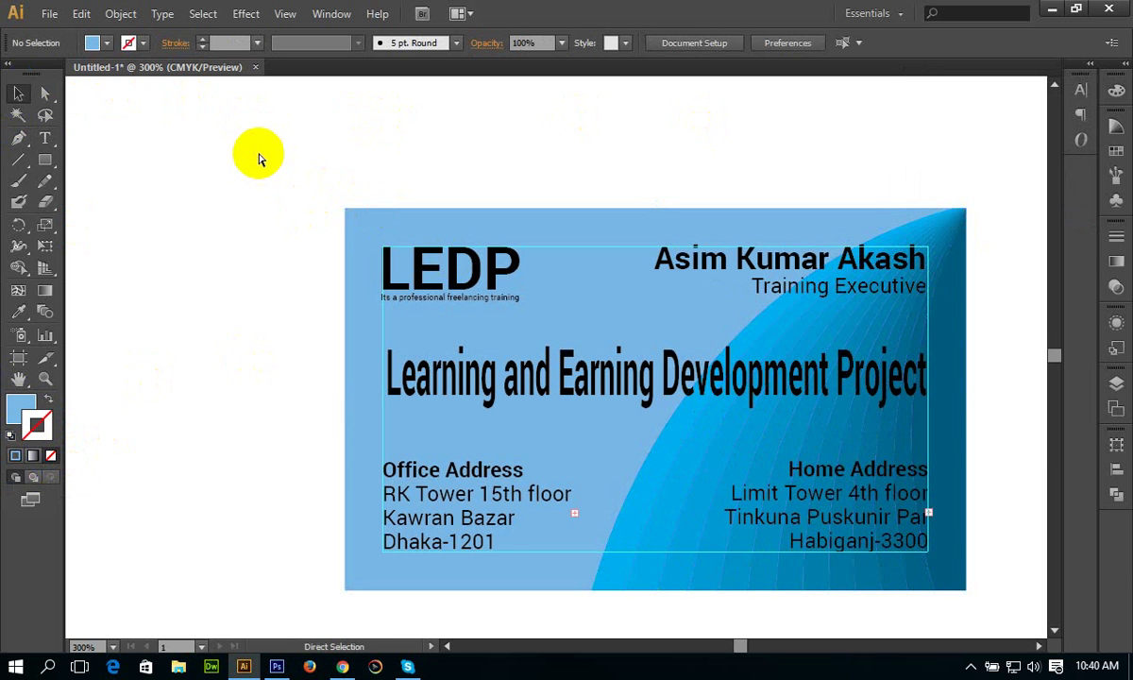
{"action": "key", "text": "ctrl+minus"}
{"action": "key", "text": "ctrl+plus"}
{"action": "key", "text": "ctrl+plus"}
{"action": "key", "text": "ctrl+minus"}
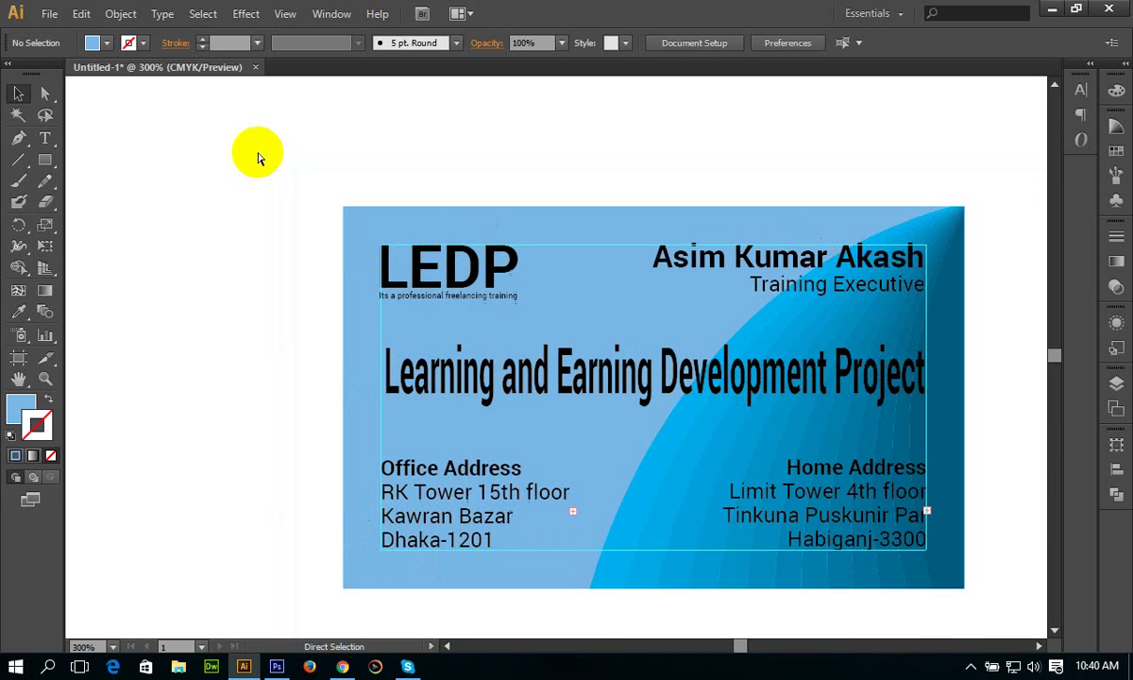
{"action": "scroll", "coordinate": [660, 385], "scroll_direction": "down", "scroll_amount": 1}
{"action": "scroll", "coordinate": [660, 384], "scroll_direction": "right", "scroll_amount": 1}
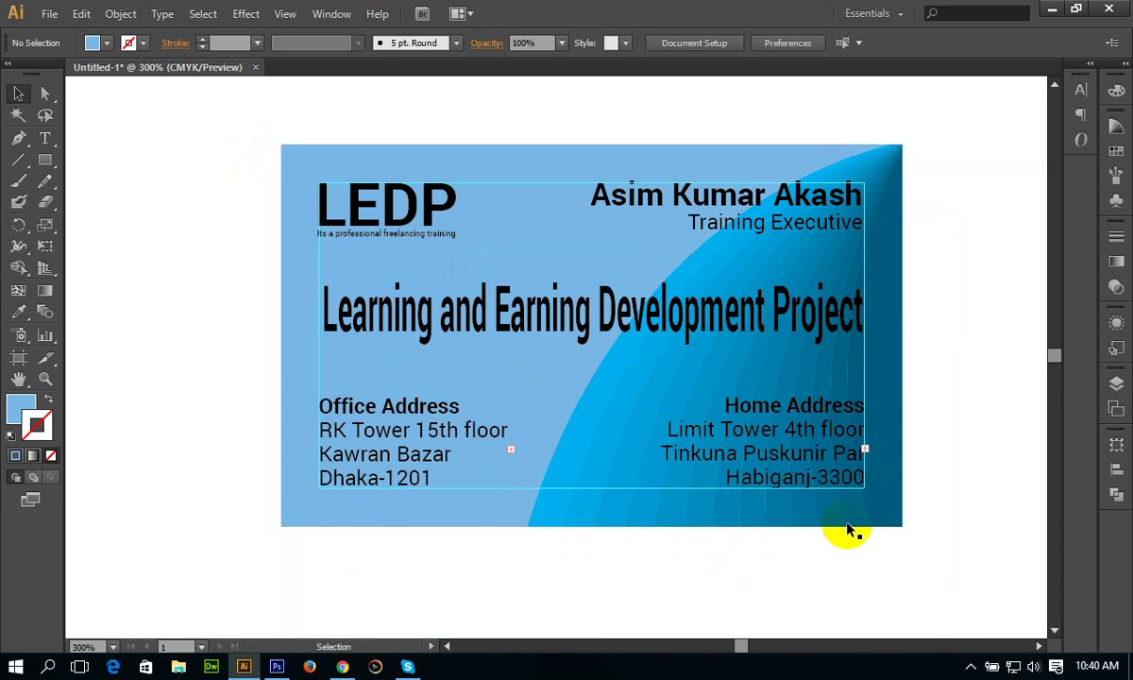
{"action": "left_click", "coordinate": [617, 455]}
{"action": "left_click", "coordinate": [770, 439]}
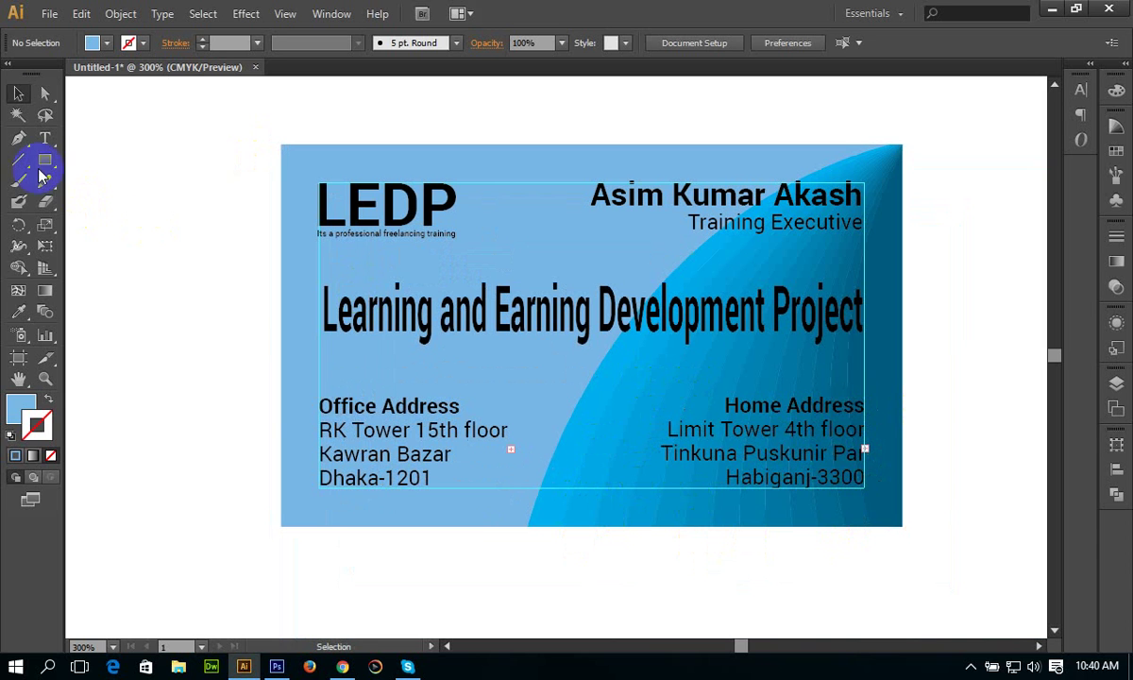
{"action": "left_click", "coordinate": [45, 93]}
{"action": "left_click", "coordinate": [560, 244]}
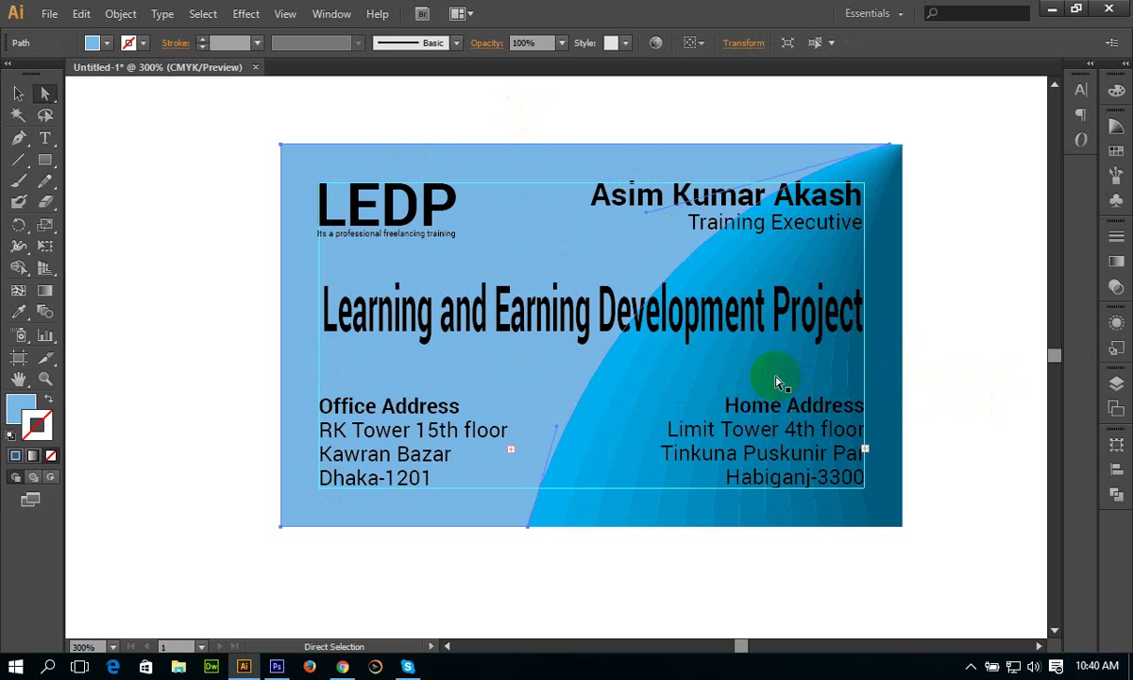
{"action": "left_click", "coordinate": [651, 369]}
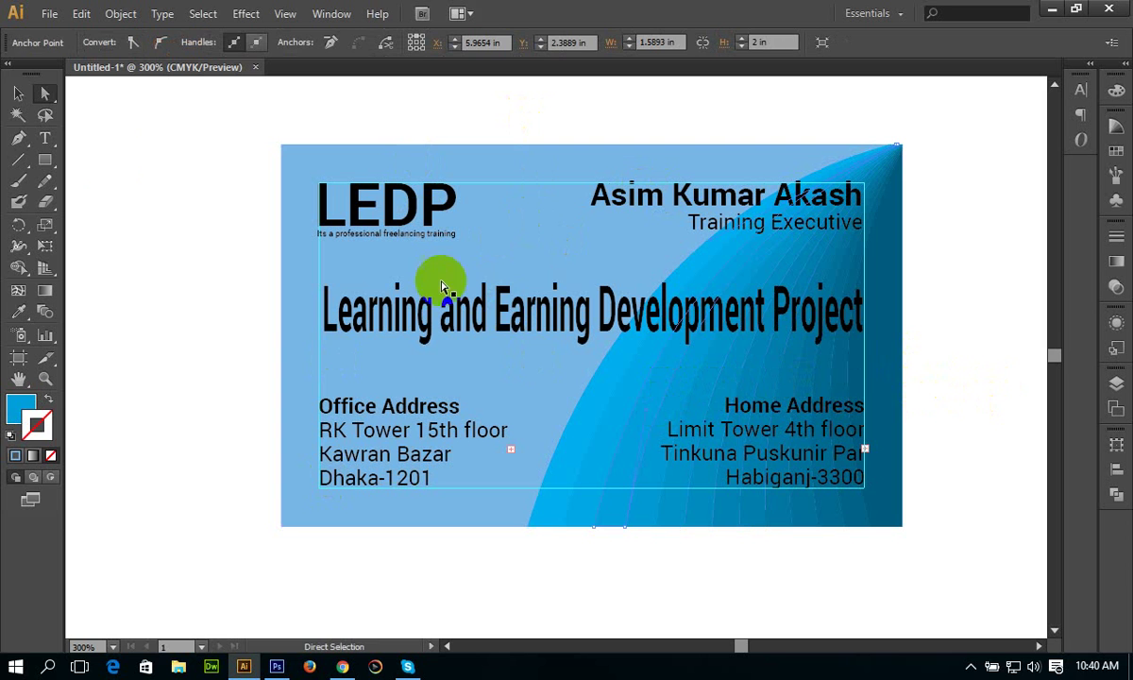
{"action": "left_click", "coordinate": [15, 93]}
{"action": "left_click", "coordinate": [321, 154]}
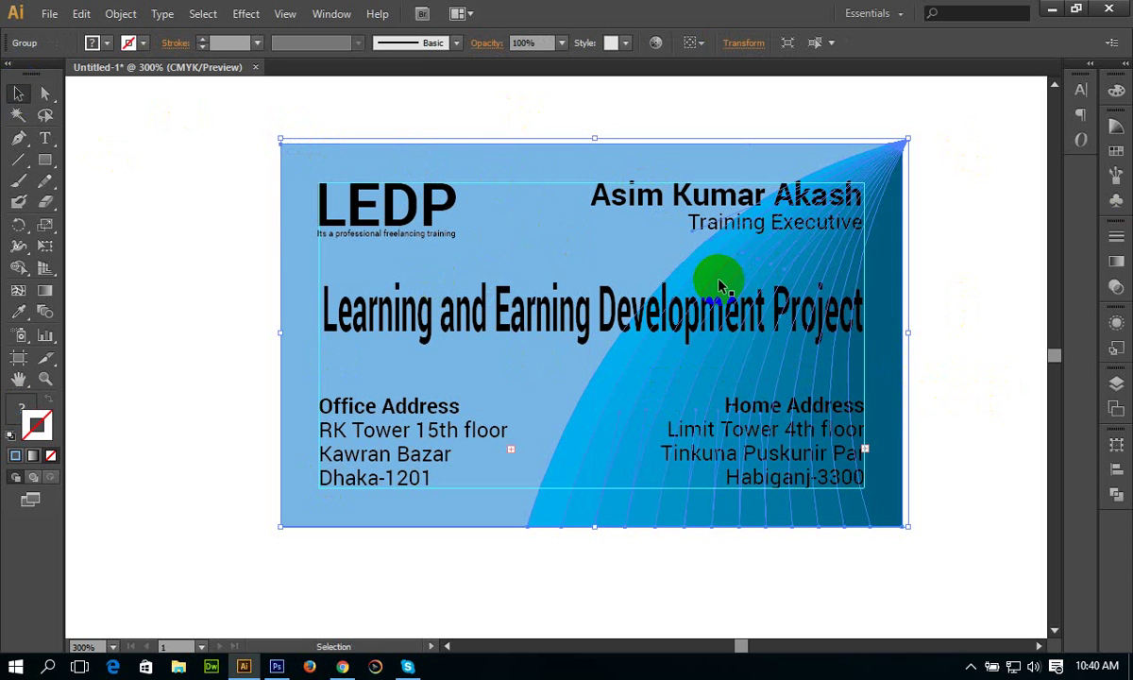
{"action": "left_click", "coordinate": [194, 196]}
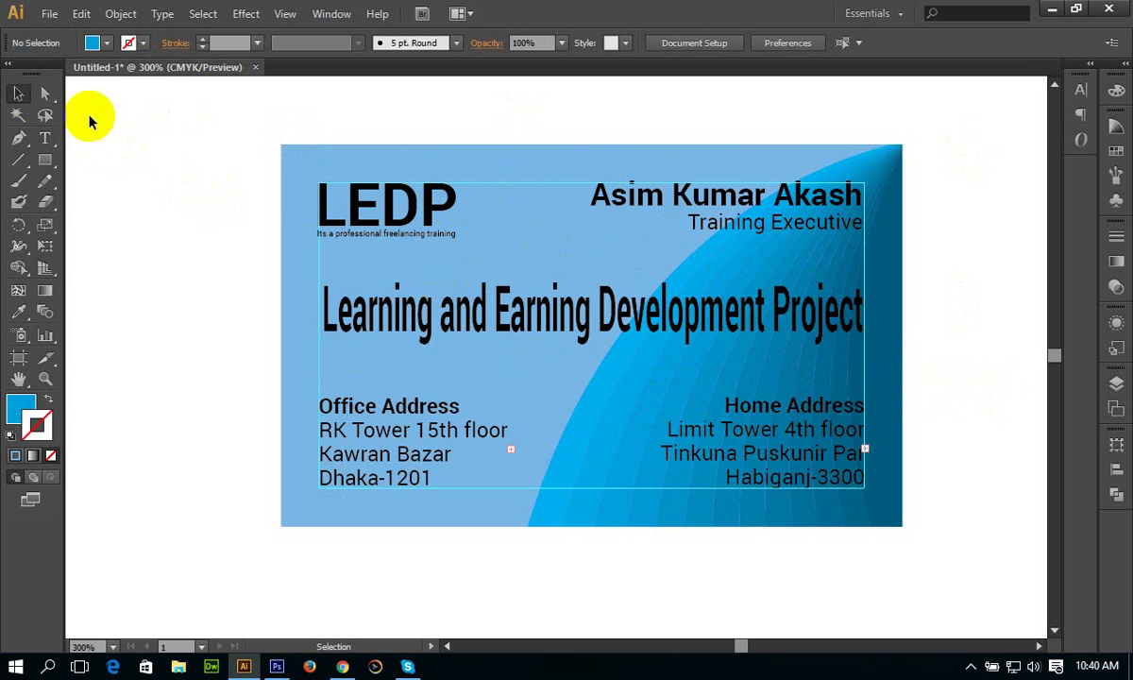
{"action": "left_click", "coordinate": [45, 101]}
{"action": "left_click", "coordinate": [349, 143]}
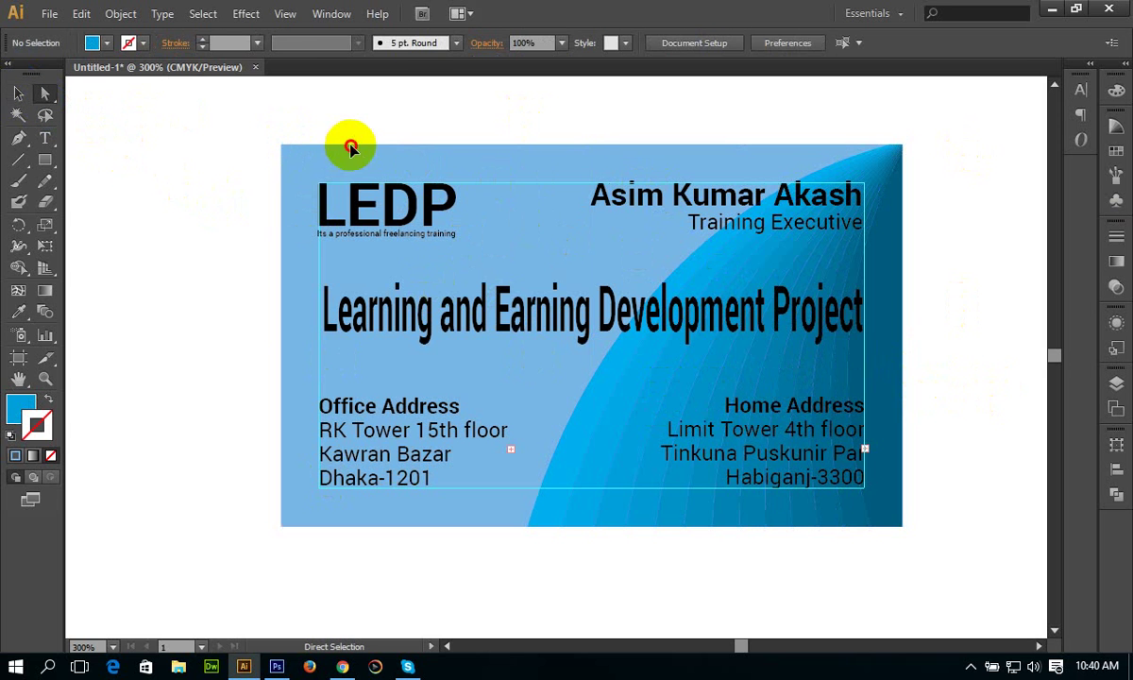
{"action": "left_click", "coordinate": [633, 387]}
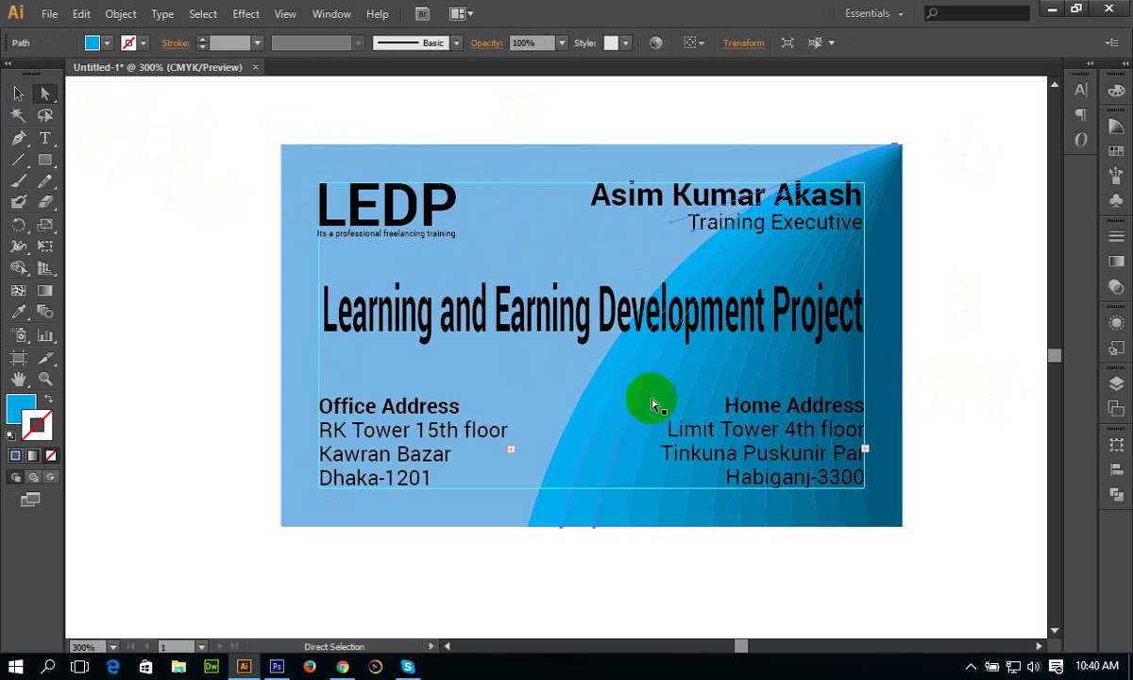
{"action": "left_click", "coordinate": [156, 137]}
Make the Learning and Earning Development Project title white
{"action": "left_click", "coordinate": [18, 93]}
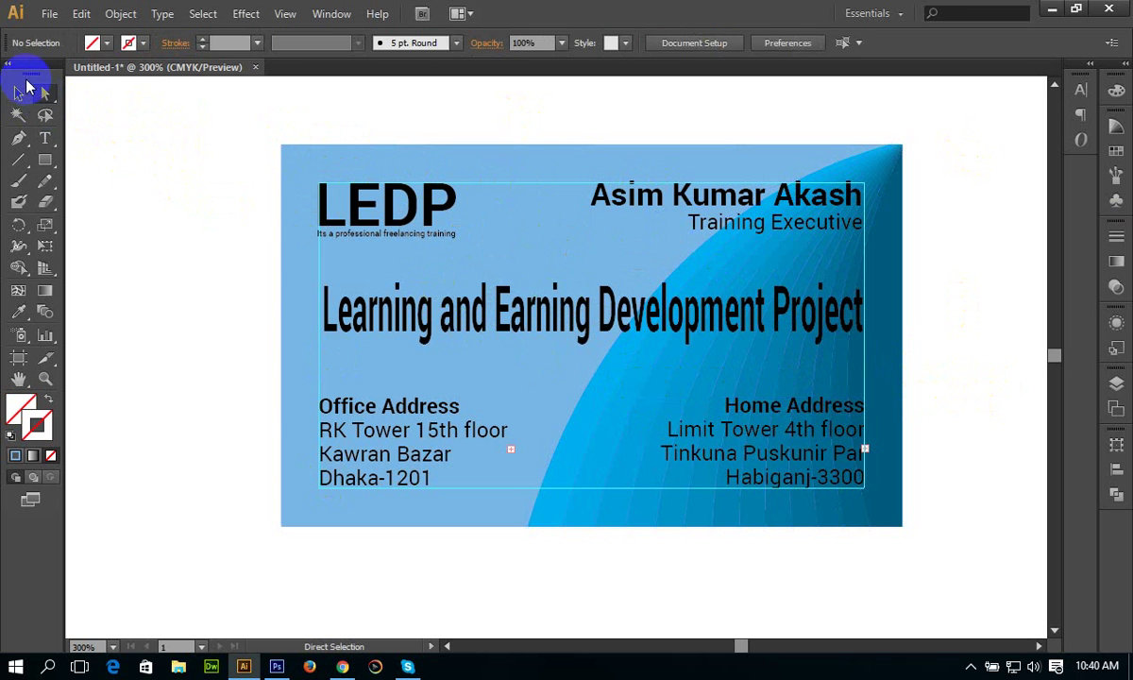
{"action": "left_click", "coordinate": [487, 305]}
{"action": "left_click", "coordinate": [1118, 90]}
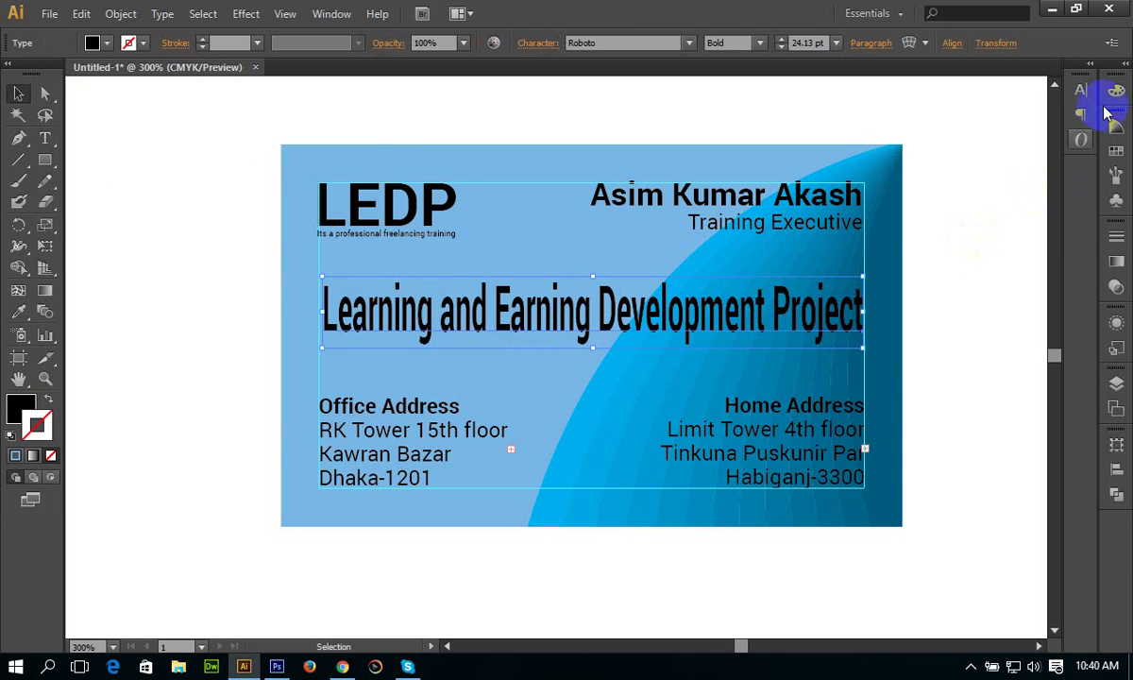
{"action": "left_click", "coordinate": [22, 406]}
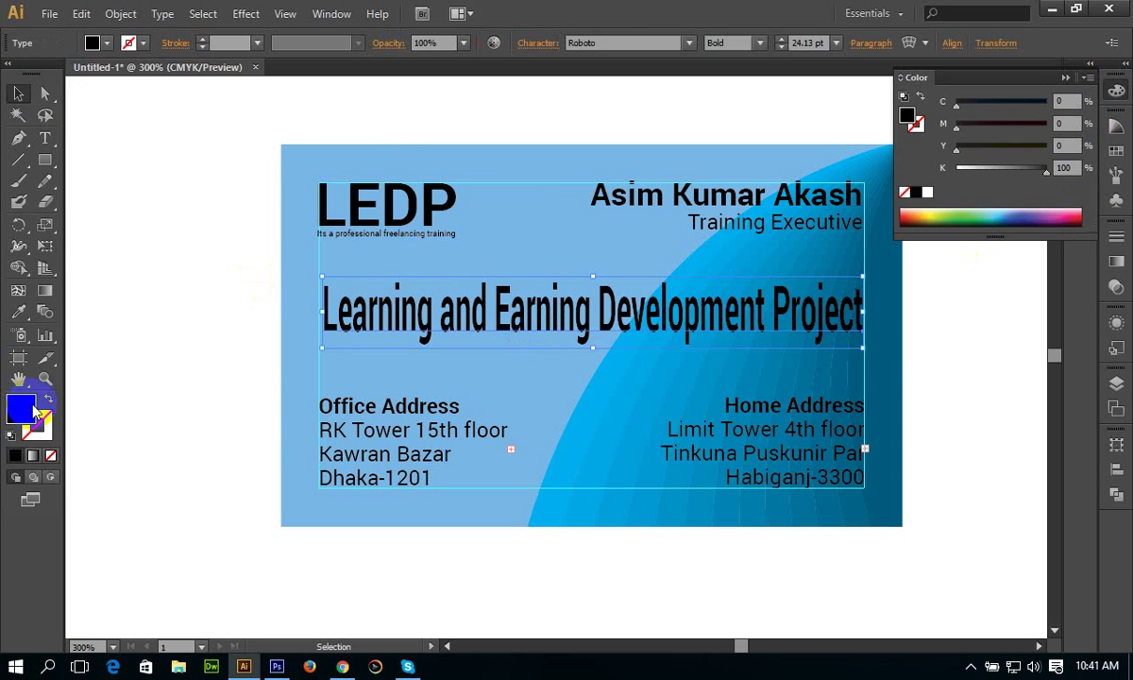
{"action": "left_click_drag", "start_coordinate": [989, 167], "coordinate": [892, 169]}
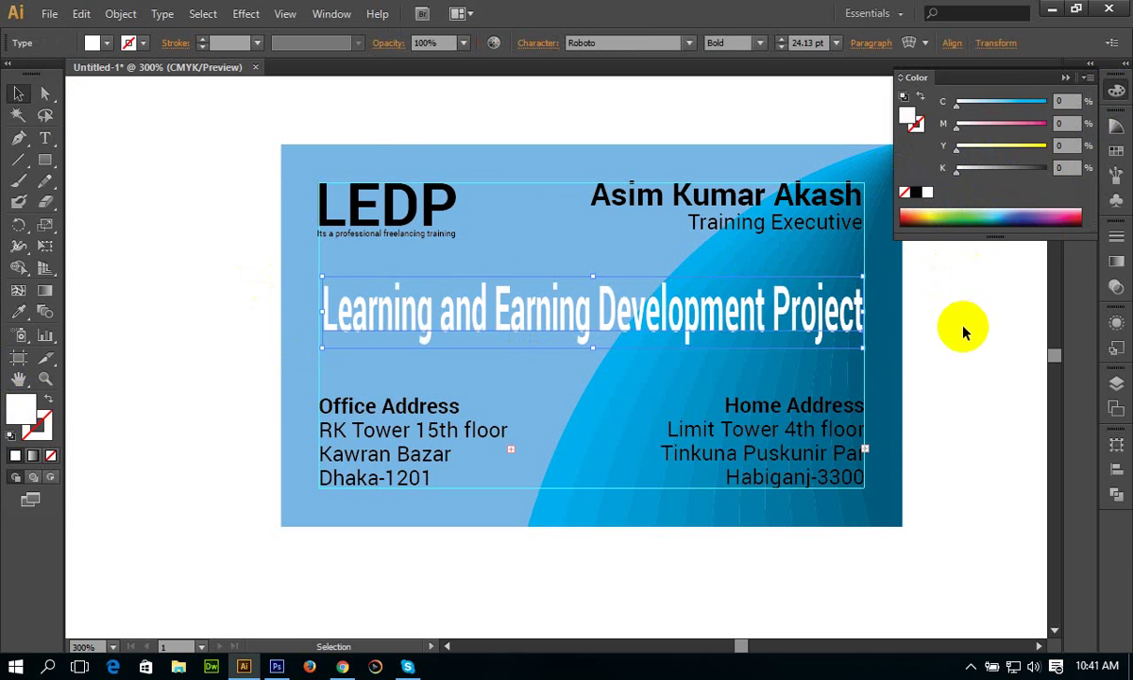
{"action": "left_click", "coordinate": [910, 405]}
Make the home address text block white
{"action": "left_click", "coordinate": [759, 425]}
{"action": "left_click", "coordinate": [1081, 91]}
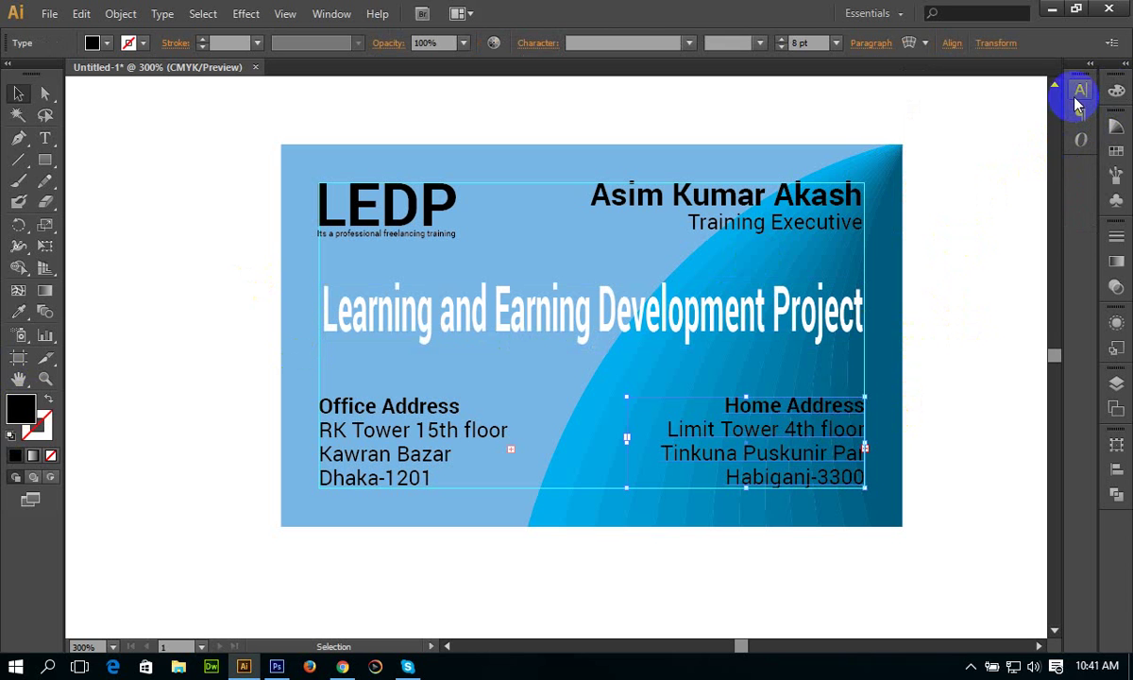
{"action": "left_click", "coordinate": [1117, 91]}
{"action": "left_click_drag", "start_coordinate": [1047, 167], "coordinate": [902, 187]}
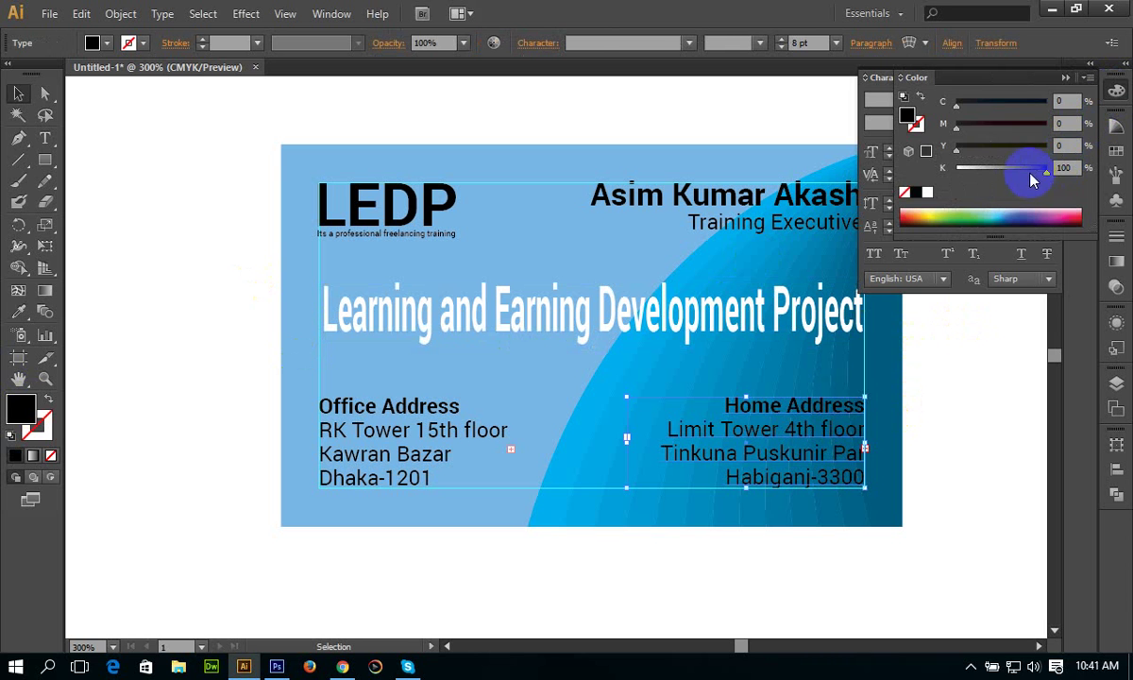
{"action": "left_click", "coordinate": [923, 515]}
Make the name and 'Training Executive' title block white
{"action": "left_click", "coordinate": [392, 436]}
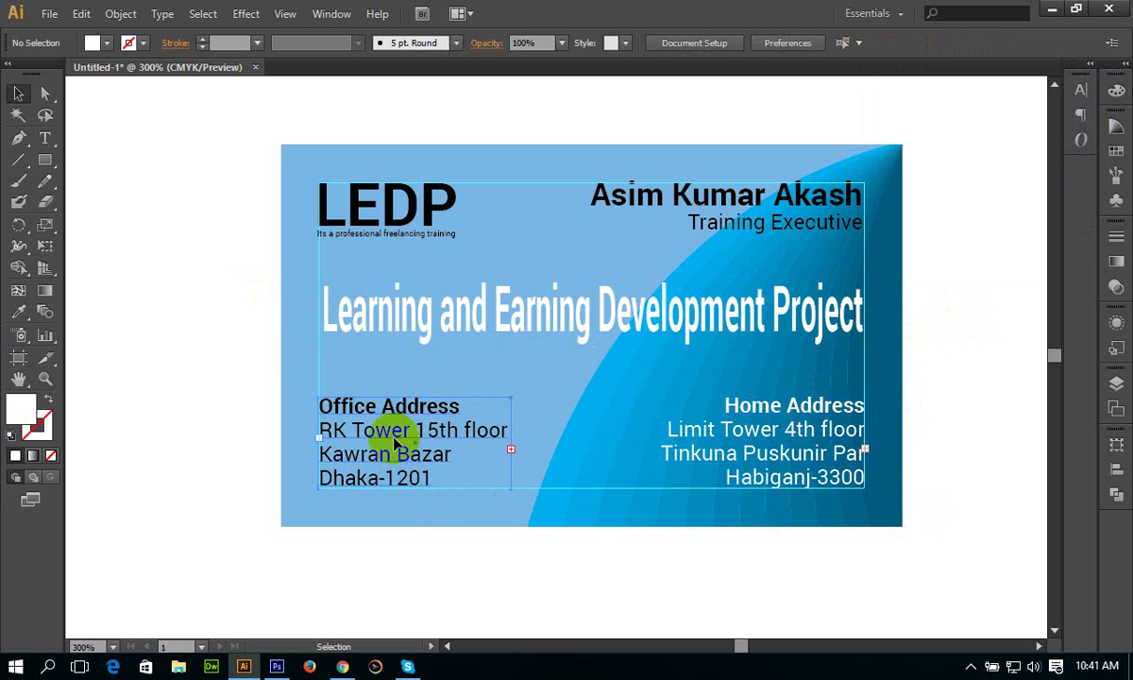
{"action": "left_click", "coordinate": [696, 221]}
{"action": "left_click", "coordinate": [1081, 90]}
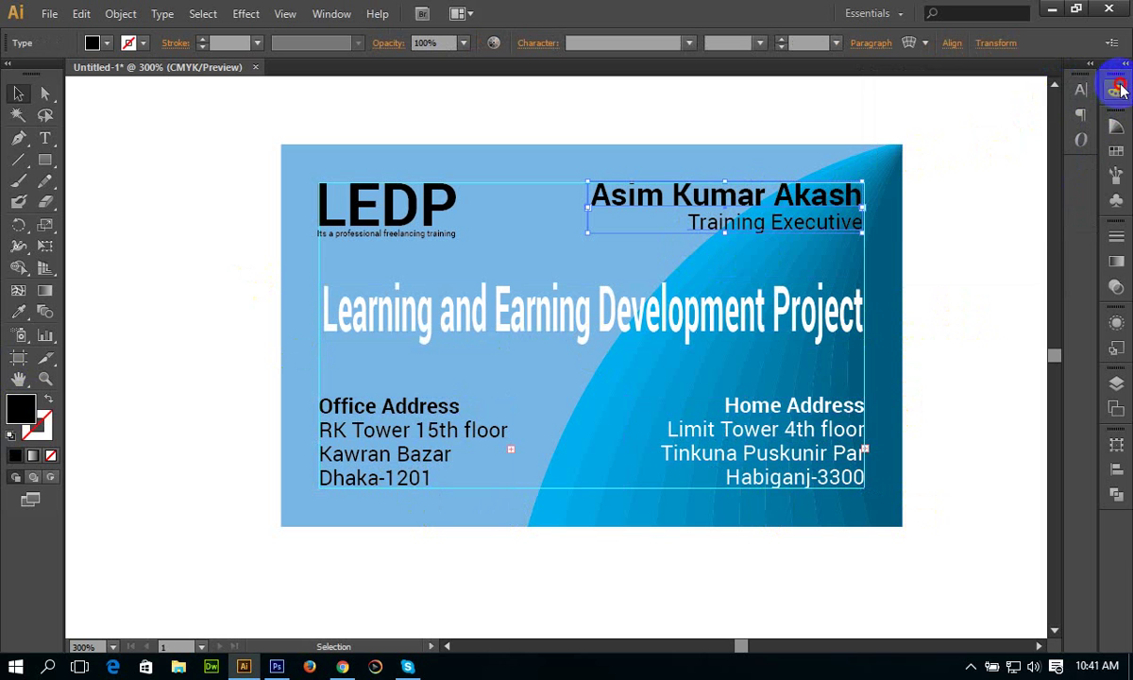
{"action": "left_click", "coordinate": [1117, 91]}
{"action": "left_click", "coordinate": [892, 184]}
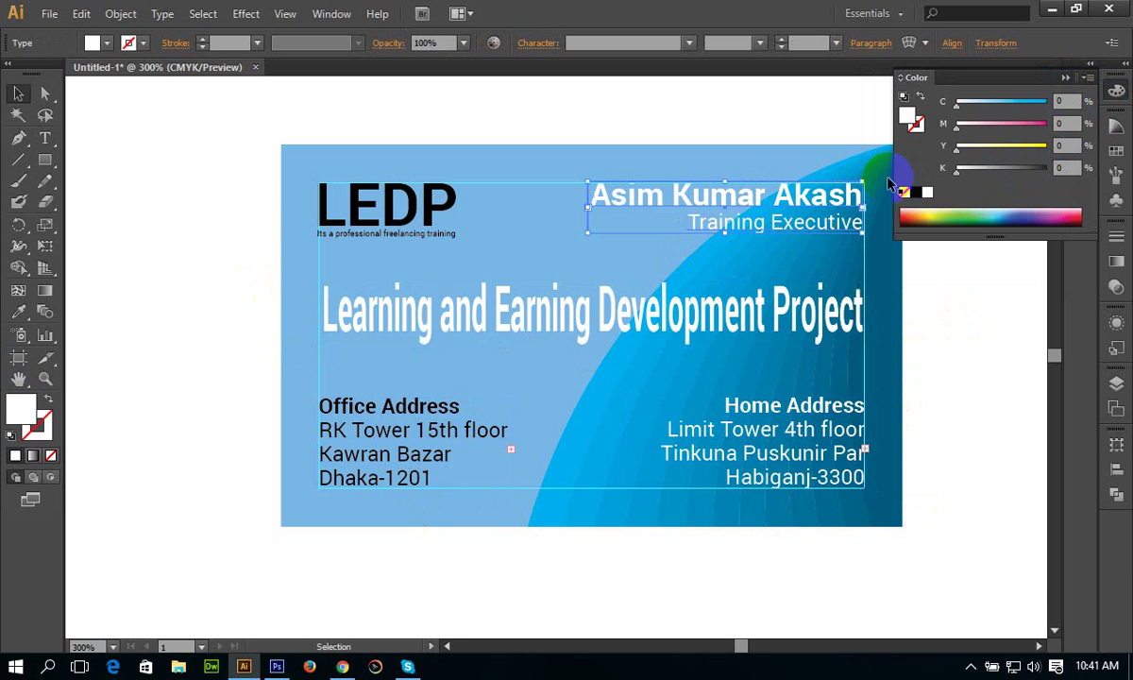
{"action": "left_click", "coordinate": [378, 212]}
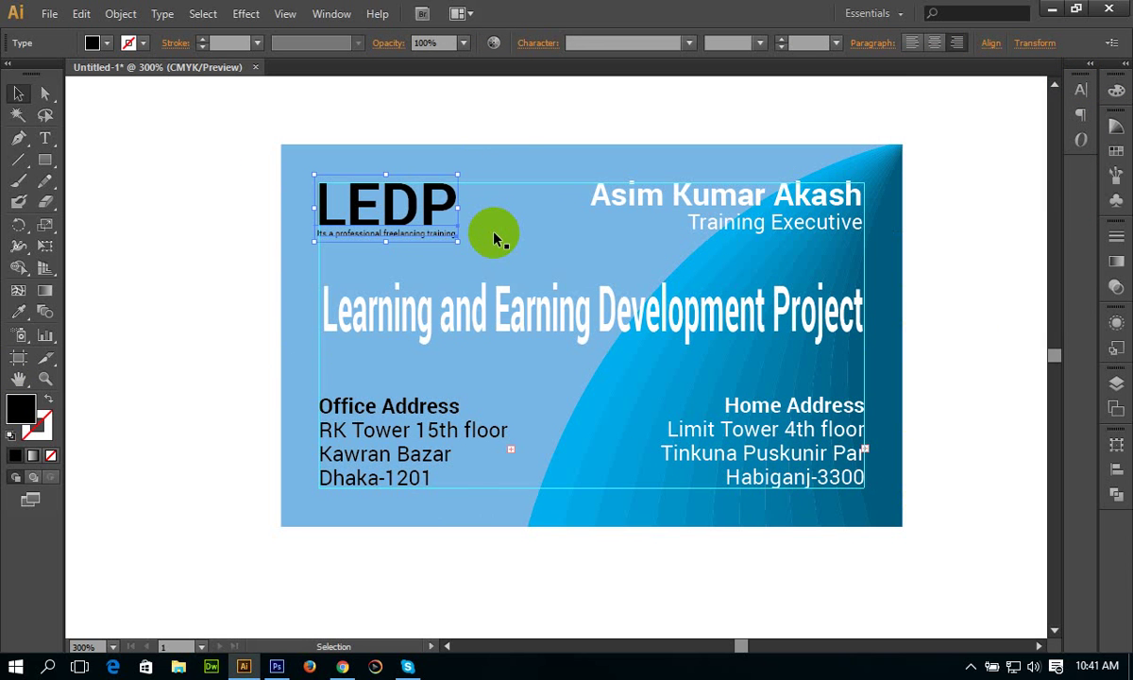
Dismiss the taskbar popup and make the LEDP logo and tagline white
{"action": "left_click", "coordinate": [971, 665]}
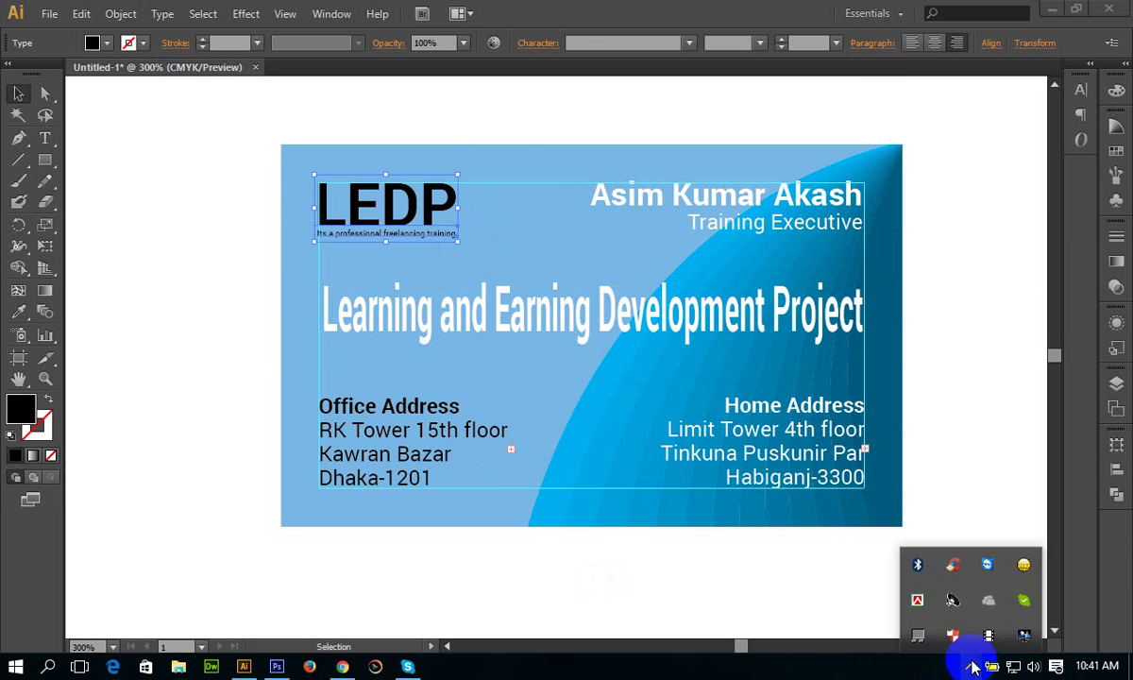
{"action": "left_click", "coordinate": [477, 615]}
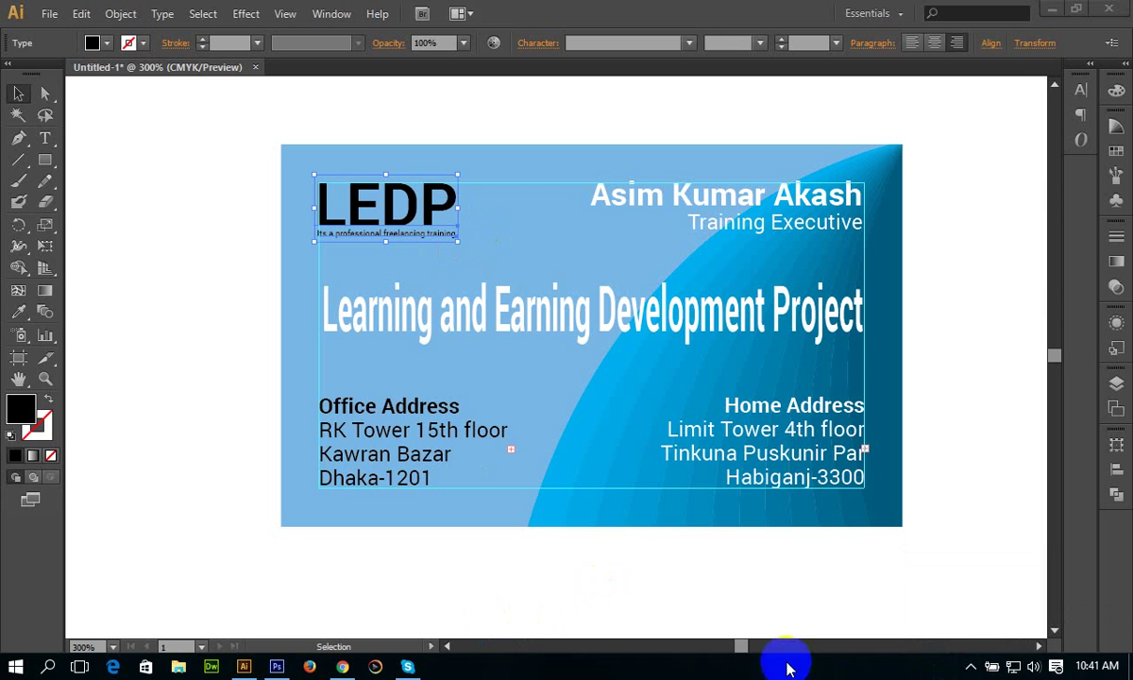
{"action": "left_click", "coordinate": [971, 666]}
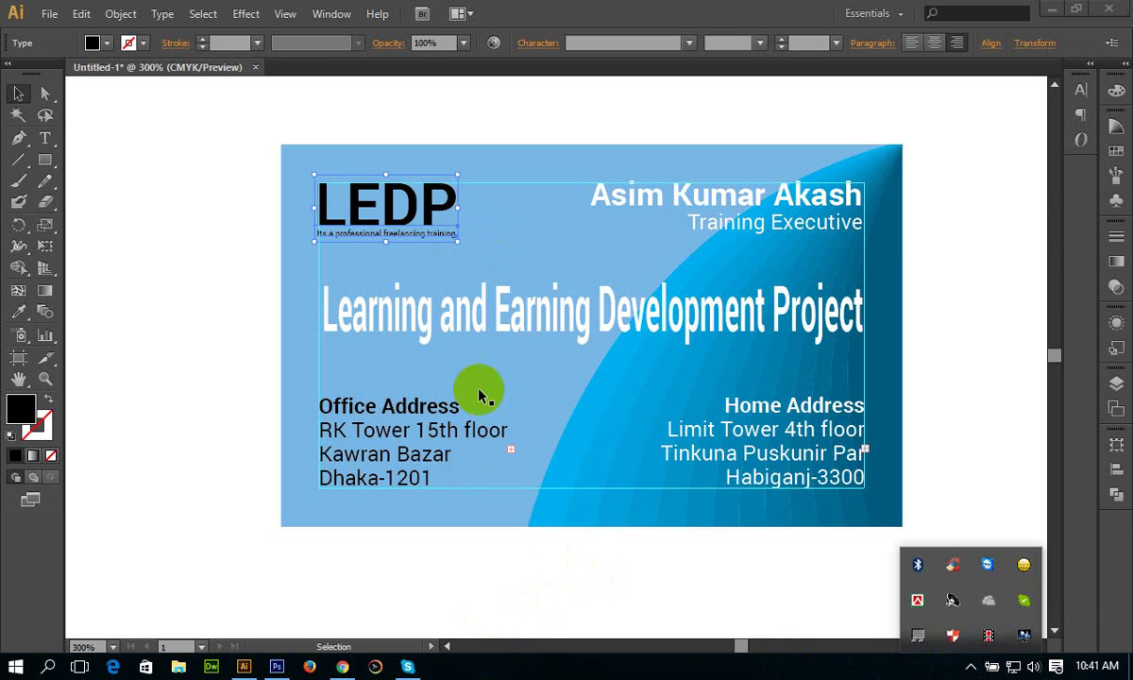
{"action": "left_click", "coordinate": [1086, 161]}
{"action": "left_click", "coordinate": [1117, 91]}
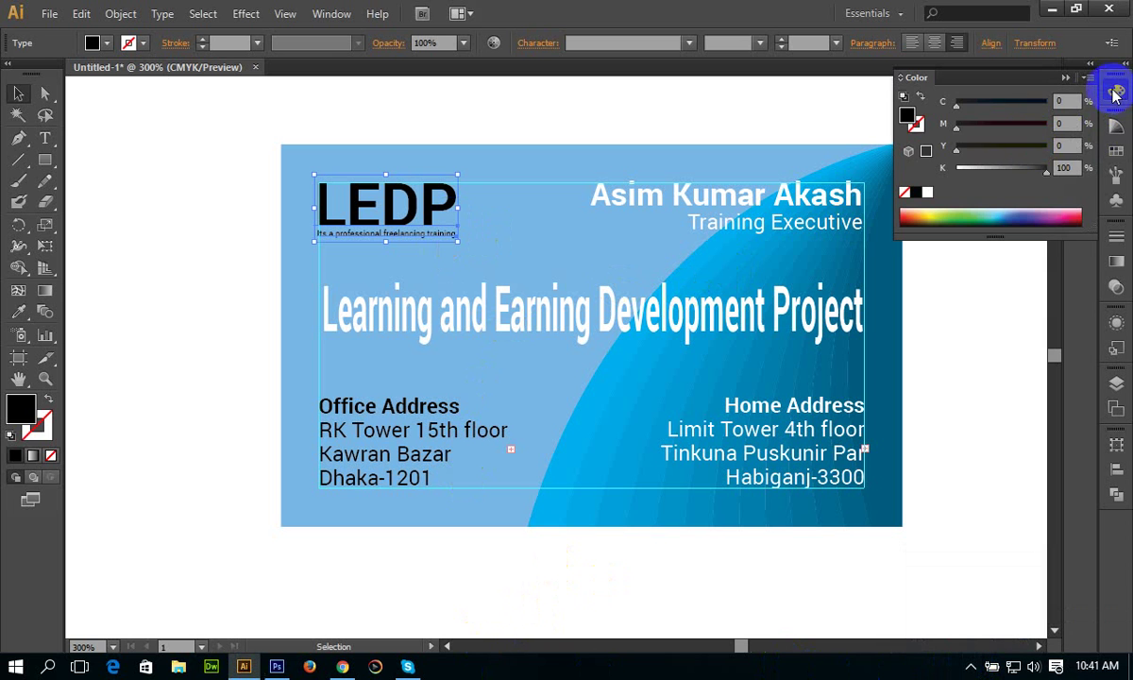
{"action": "left_click", "coordinate": [928, 192]}
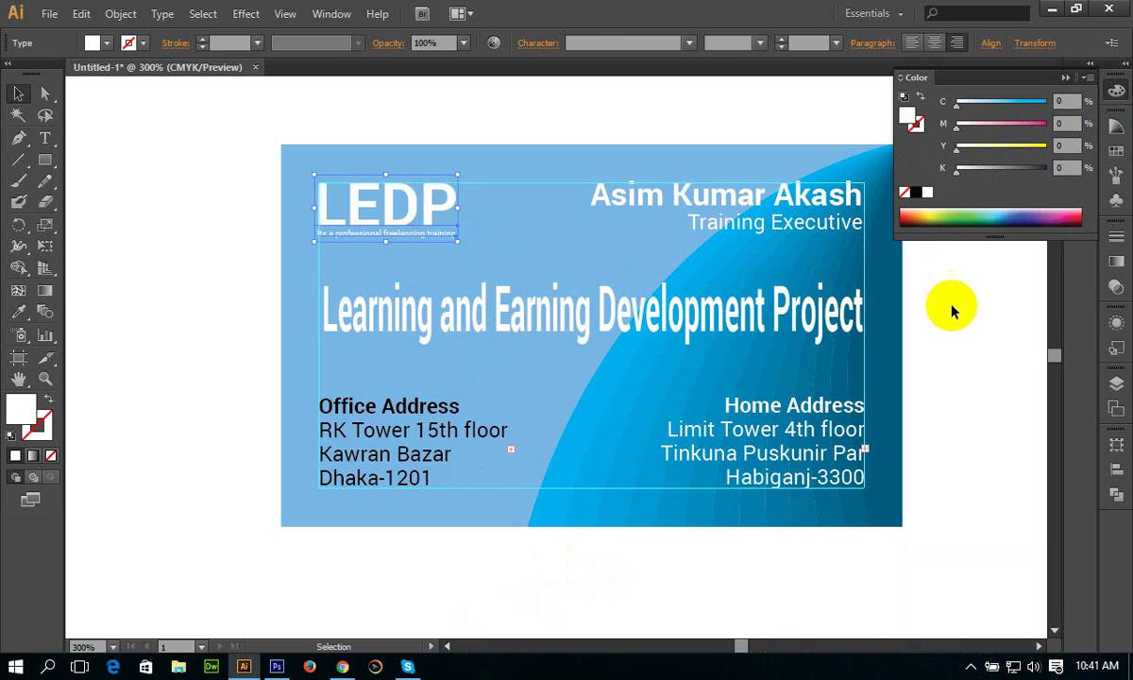
{"action": "left_click", "coordinate": [977, 352]}
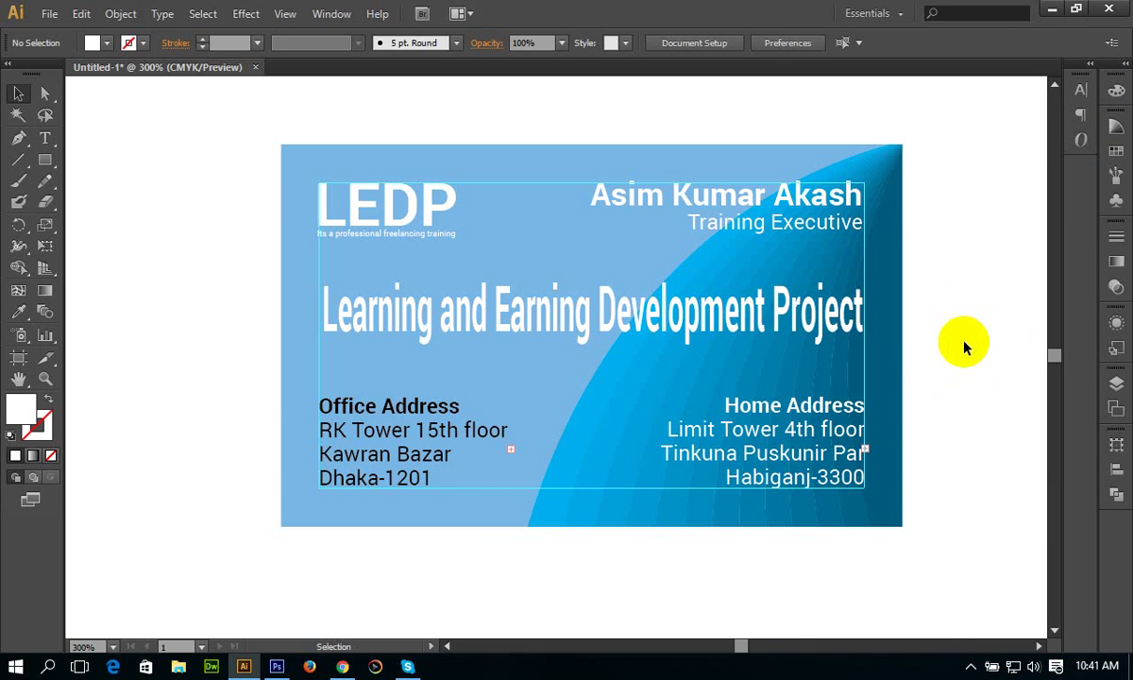
Set the Office Address text fill to white by dragging K to 0
{"action": "left_click", "coordinate": [415, 427]}
{"action": "left_click", "coordinate": [1115, 90]}
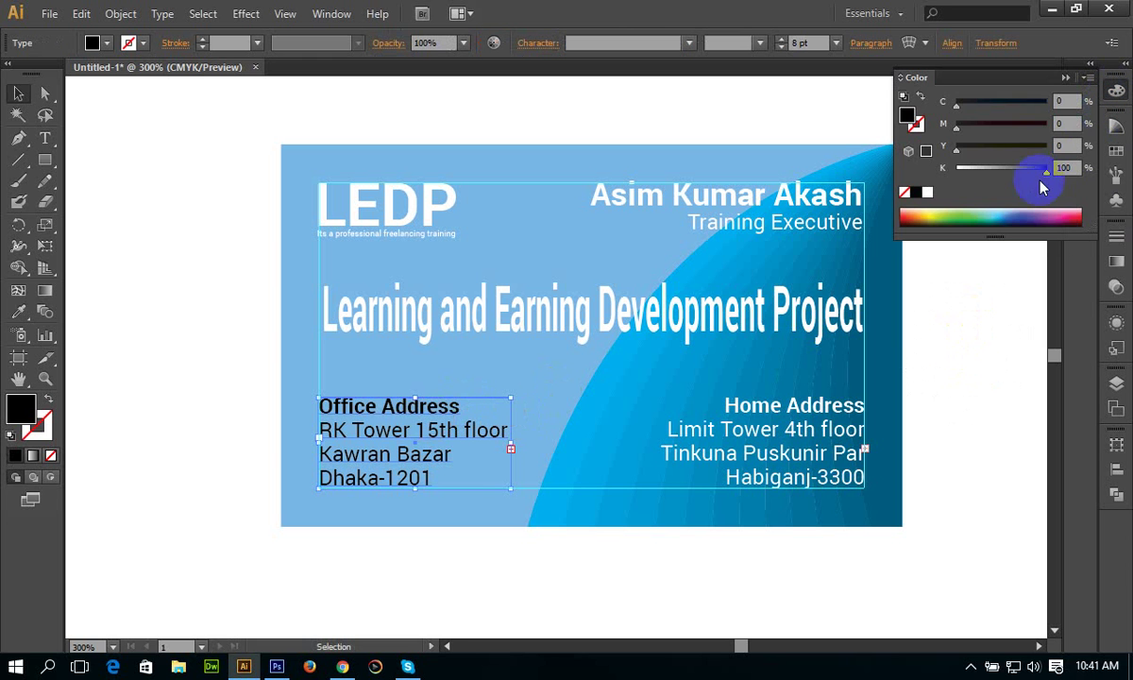
{"action": "left_click_drag", "start_coordinate": [1003, 173], "coordinate": [729, 266]}
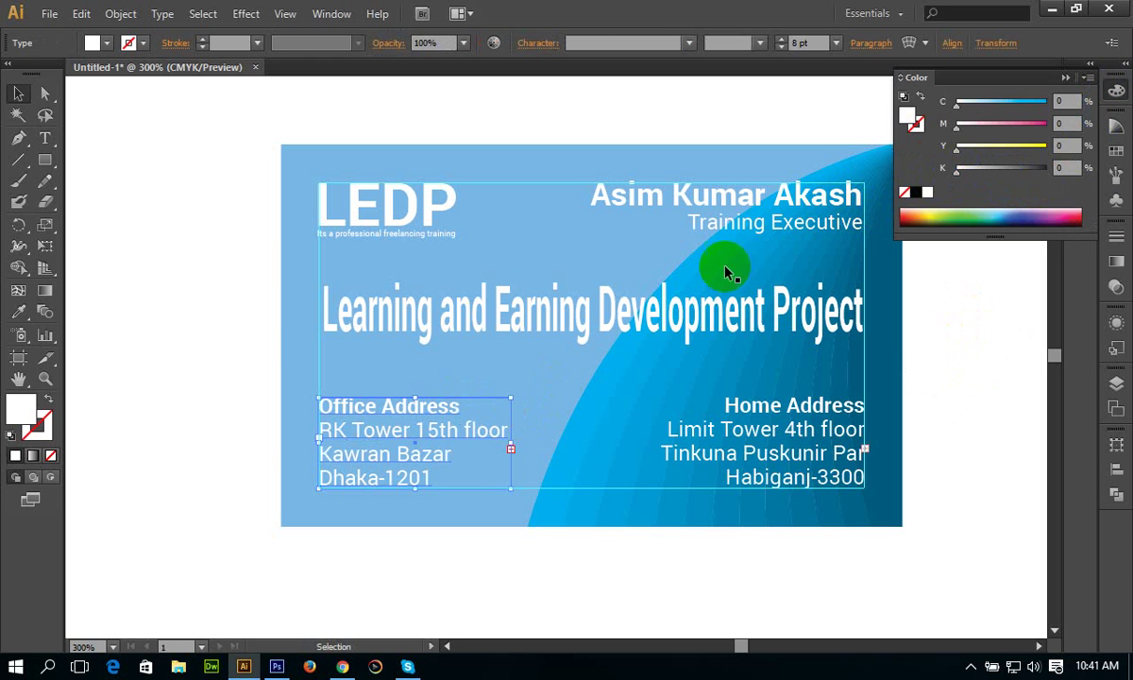
{"action": "left_click", "coordinate": [212, 320]}
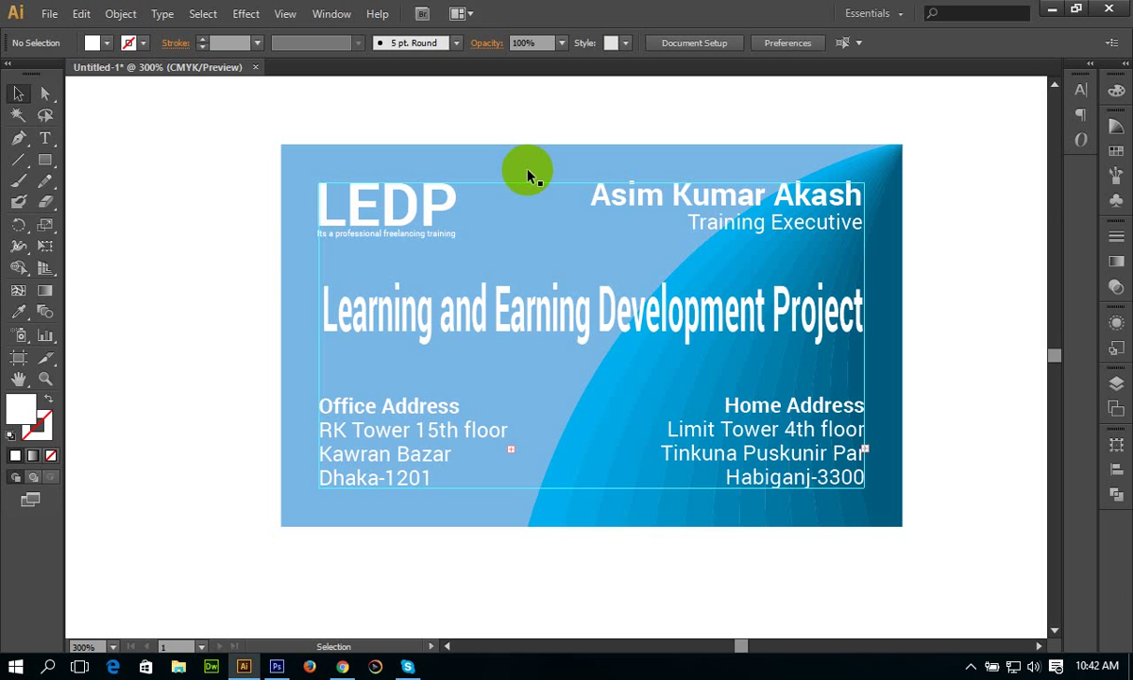
{"action": "right_click", "coordinate": [529, 175]}
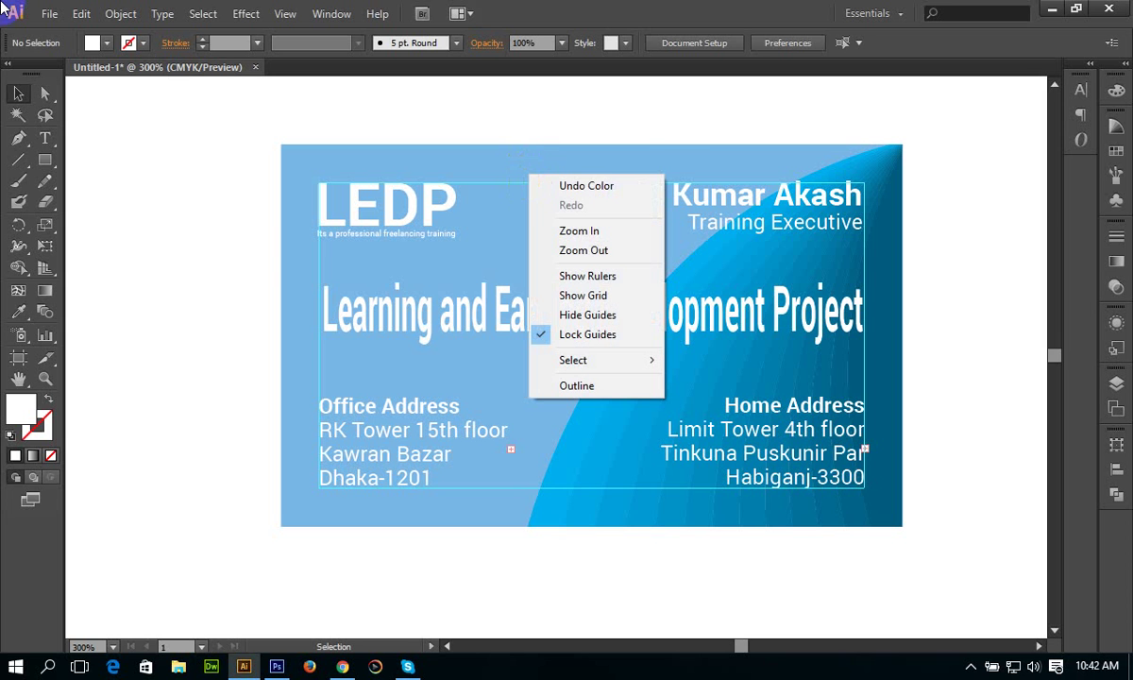
{"action": "left_click", "coordinate": [202, 301]}
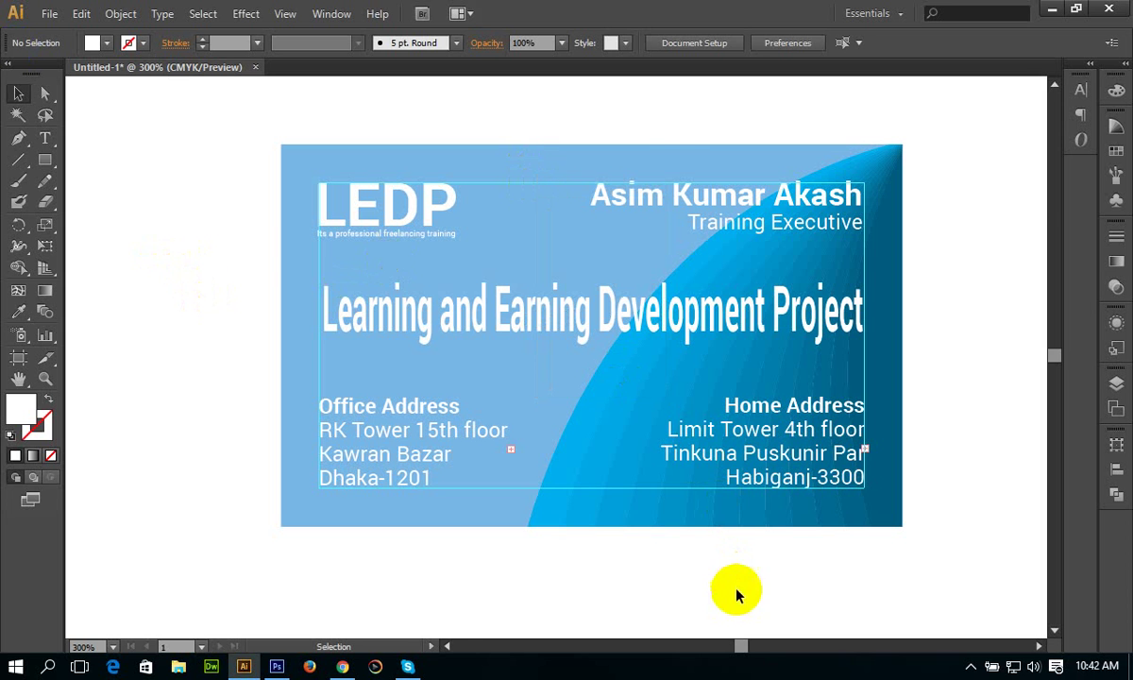